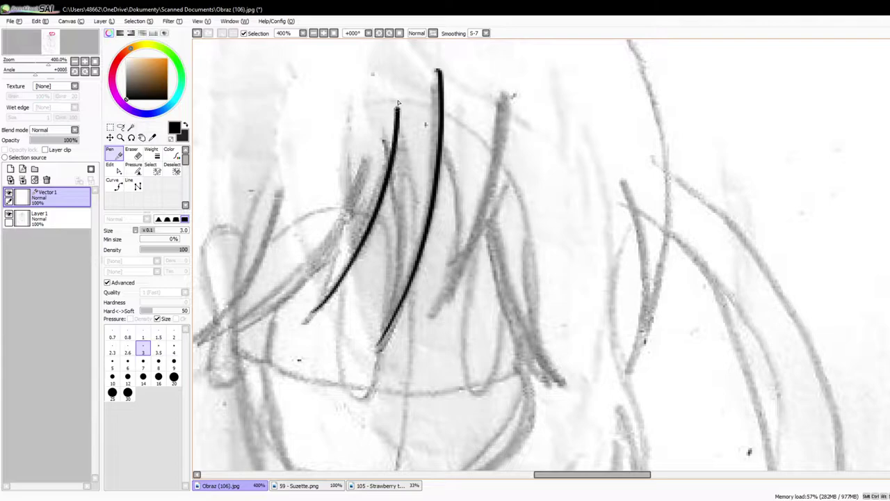
Step: Ink the middle and right-hand strands of the bangs over the pencil sketch with the Pen at size 3.0
{"action": "mouse_move", "coordinate": [465, 275]}
{"action": "left_mouse_down"}
{"action": "mouse_move", "coordinate": [494, 146]}
{"action": "mouse_move", "coordinate": [491, 92]}
{"action": "left_mouse_up"}
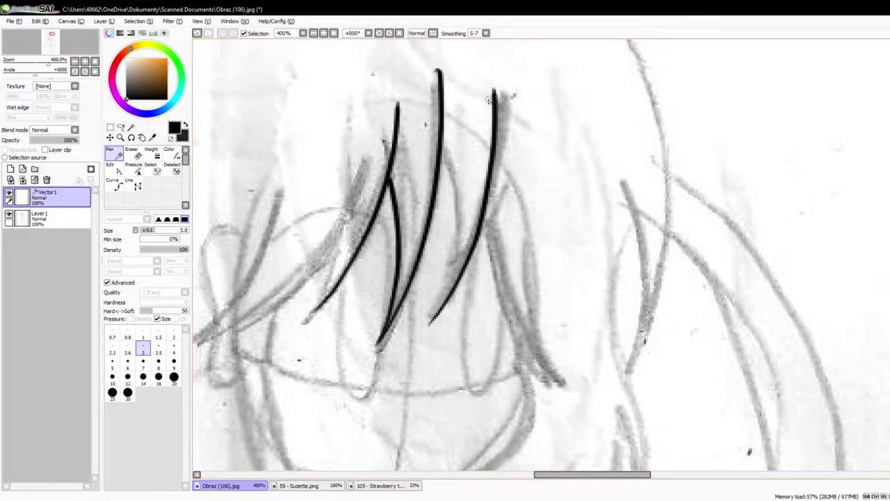
{"action": "left_click_drag", "start_coordinate": [563, 388], "coordinate": [489, 267]}
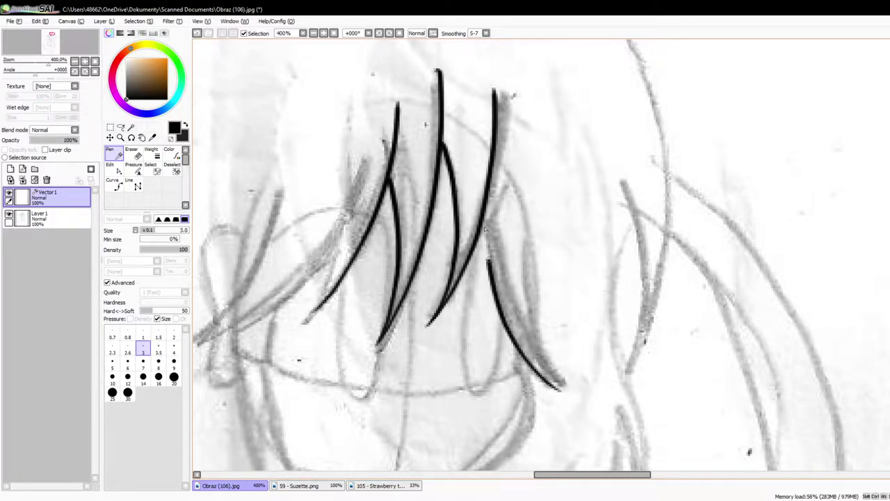
{"action": "mouse_move", "coordinate": [563, 390]}
{"action": "left_mouse_down"}
{"action": "mouse_move", "coordinate": [528, 341]}
{"action": "mouse_move", "coordinate": [526, 230]}
{"action": "left_mouse_up"}
{"action": "scroll", "coordinate": [527, 229], "scroll_direction": "down", "scroll_amount": 4}
{"action": "scroll", "coordinate": [481, 211], "scroll_direction": "up", "scroll_amount": 5}
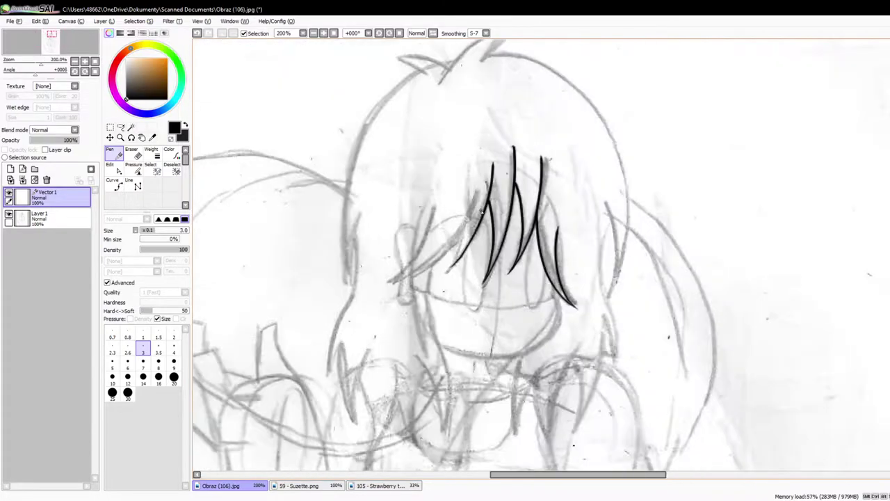
Step: Ink the strands of the bangs that sweep to the left, including the long one crossing the ear
{"action": "mouse_move", "coordinate": [308, 379]}
{"action": "left_mouse_down"}
{"action": "mouse_move", "coordinate": [456, 217]}
{"action": "mouse_move", "coordinate": [475, 149]}
{"action": "left_mouse_up"}
{"action": "mouse_move", "coordinate": [402, 360]}
{"action": "left_mouse_down"}
{"action": "mouse_move", "coordinate": [430, 317]}
{"action": "mouse_move", "coordinate": [443, 249]}
{"action": "left_mouse_up"}
{"action": "mouse_move", "coordinate": [237, 390]}
{"action": "left_mouse_down"}
{"action": "mouse_move", "coordinate": [362, 331]}
{"action": "mouse_move", "coordinate": [384, 286]}
{"action": "left_mouse_up"}
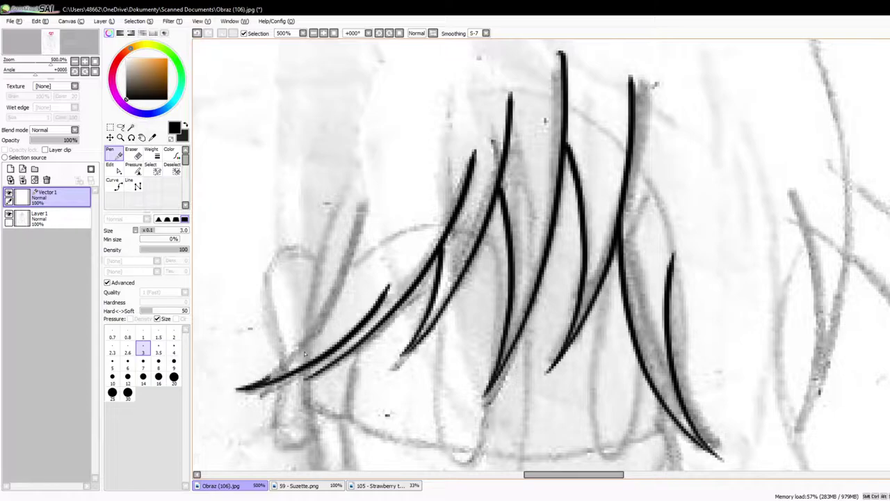
{"action": "left_click_drag", "start_coordinate": [268, 381], "coordinate": [353, 193]}
Step: Ink the long lock running from the bangs down along the left of the face to a pointed tip
{"action": "scroll", "coordinate": [342, 340], "scroll_direction": "down", "scroll_amount": 5}
{"action": "scroll", "coordinate": [341, 367], "scroll_direction": "up", "scroll_amount": 4}
{"action": "scroll", "coordinate": [378, 299], "scroll_direction": "down", "scroll_amount": 2}
{"action": "scroll", "coordinate": [381, 356], "scroll_direction": "up", "scroll_amount": 2}
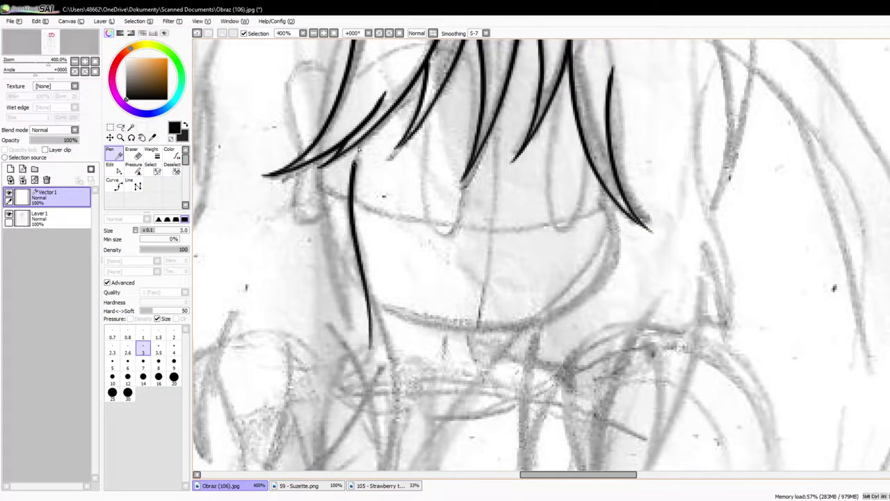
{"action": "scroll", "coordinate": [358, 148], "scroll_direction": "down", "scroll_amount": 2}
{"action": "scroll", "coordinate": [482, 209], "scroll_direction": "up", "scroll_amount": 2}
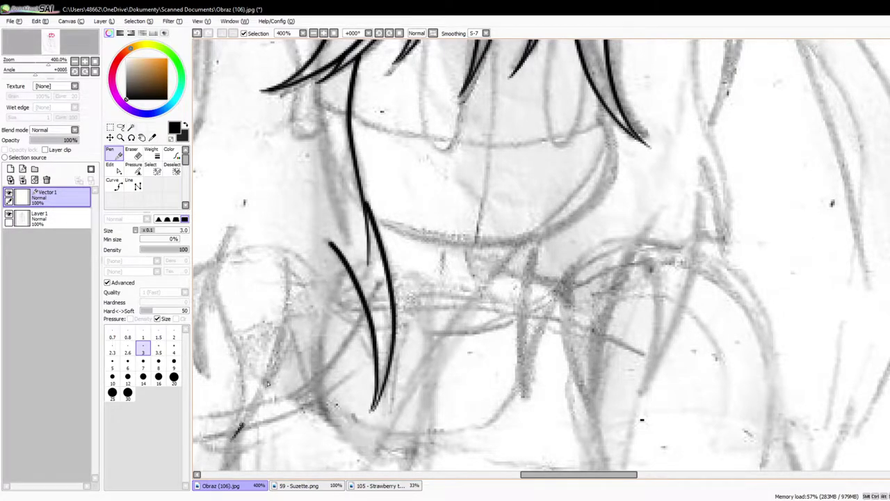
Step: Ink the pointed hair tips at the lower end of the left side hair above the shoulder
{"action": "left_click_drag", "start_coordinate": [231, 437], "coordinate": [285, 255]}
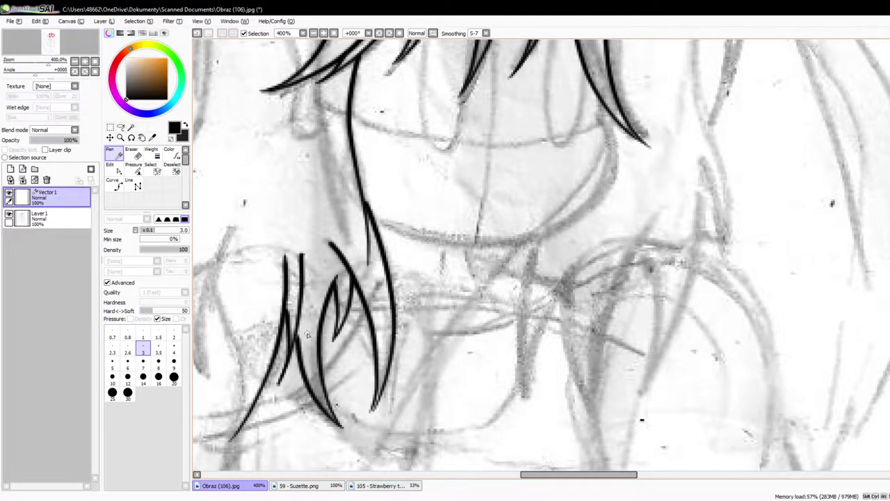
{"action": "left_click_drag", "start_coordinate": [307, 333], "coordinate": [355, 311]}
{"action": "mouse_move", "coordinate": [265, 357]}
{"action": "left_mouse_down"}
{"action": "mouse_move", "coordinate": [220, 246]}
{"action": "mouse_move", "coordinate": [227, 180]}
{"action": "left_mouse_up"}
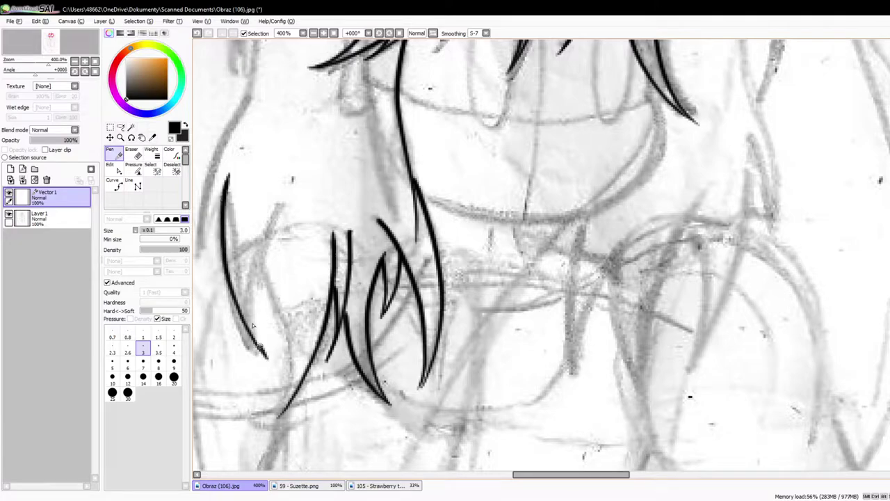
{"action": "left_click_drag", "start_coordinate": [264, 354], "coordinate": [281, 209]}
Step: Ink the strands hanging from the bangs beside the left cheek
{"action": "scroll", "coordinate": [351, 260], "scroll_direction": "down", "scroll_amount": 4}
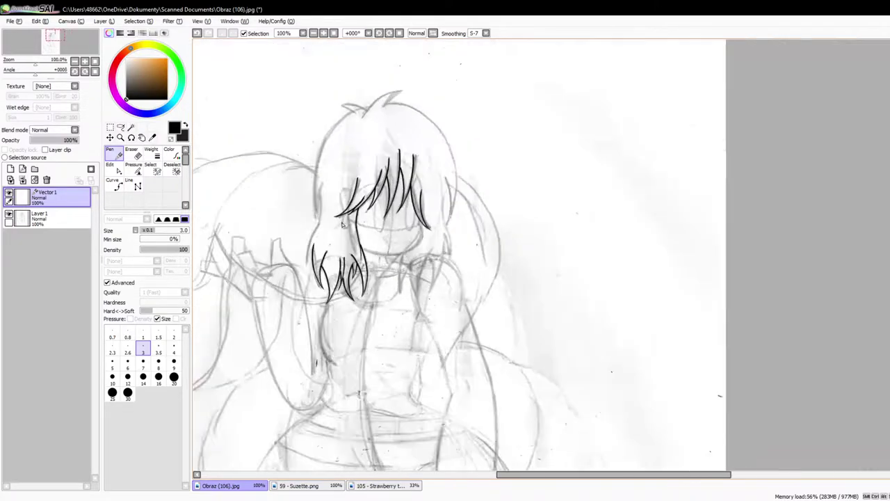
{"action": "scroll", "coordinate": [362, 212], "scroll_direction": "up", "scroll_amount": 4}
{"action": "left_click_drag", "start_coordinate": [373, 210], "coordinate": [371, 219]}
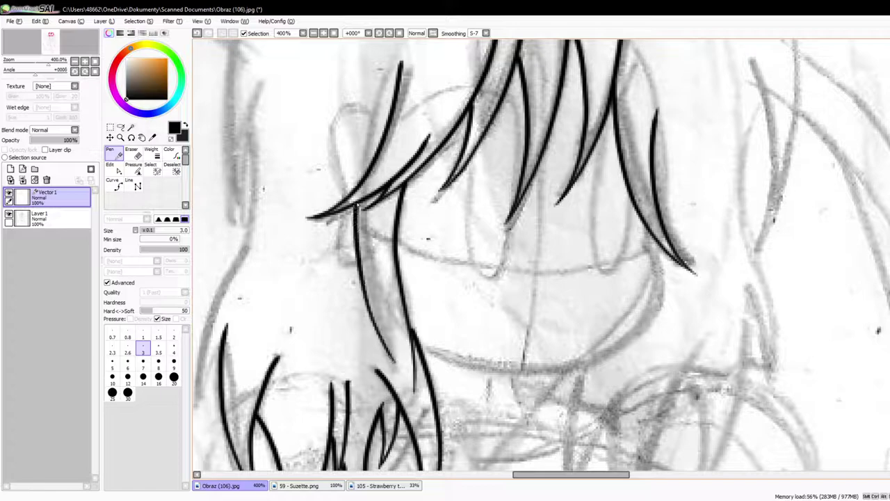
Step: Add a new vector layer and ink the ear's outline and inner curve behind the bangs
{"action": "left_click", "coordinate": [22, 169]}
{"action": "scroll", "coordinate": [277, 142], "scroll_direction": "up", "scroll_amount": 1}
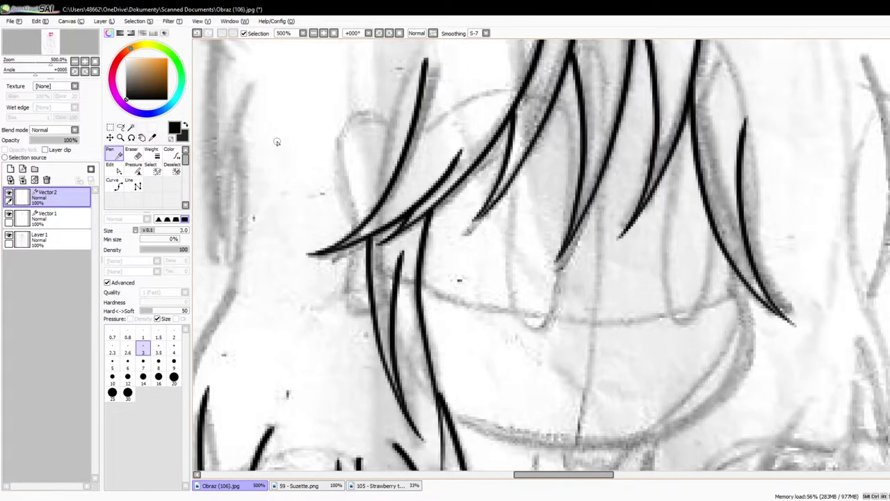
{"action": "scroll", "coordinate": [398, 159], "scroll_direction": "up", "scroll_amount": 1}
{"action": "mouse_move", "coordinate": [397, 64]}
{"action": "left_mouse_down"}
{"action": "mouse_move", "coordinate": [363, 183]}
{"action": "mouse_move", "coordinate": [362, 236]}
{"action": "mouse_move", "coordinate": [328, 136]}
{"action": "left_mouse_up"}
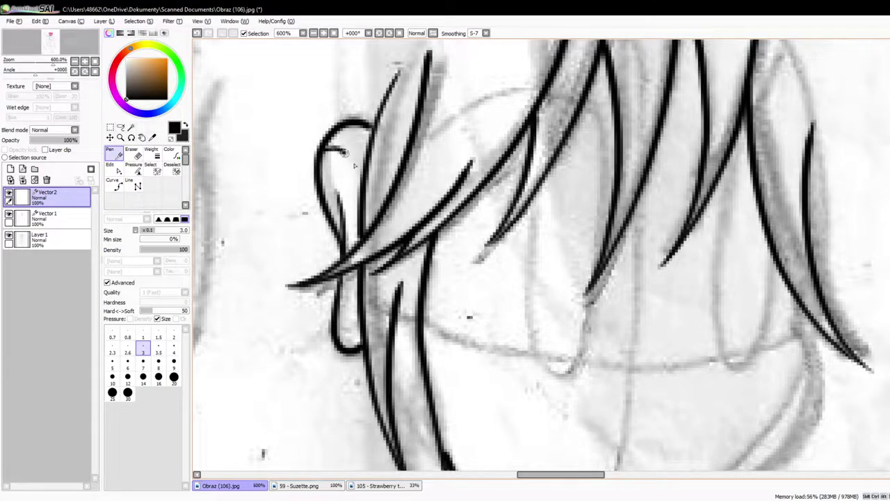
Step: Ink the outer contour of the left side hair and the head outline up to the crown
{"action": "scroll", "coordinate": [363, 190], "scroll_direction": "down", "scroll_amount": 5}
{"action": "scroll", "coordinate": [338, 180], "scroll_direction": "up", "scroll_amount": 4}
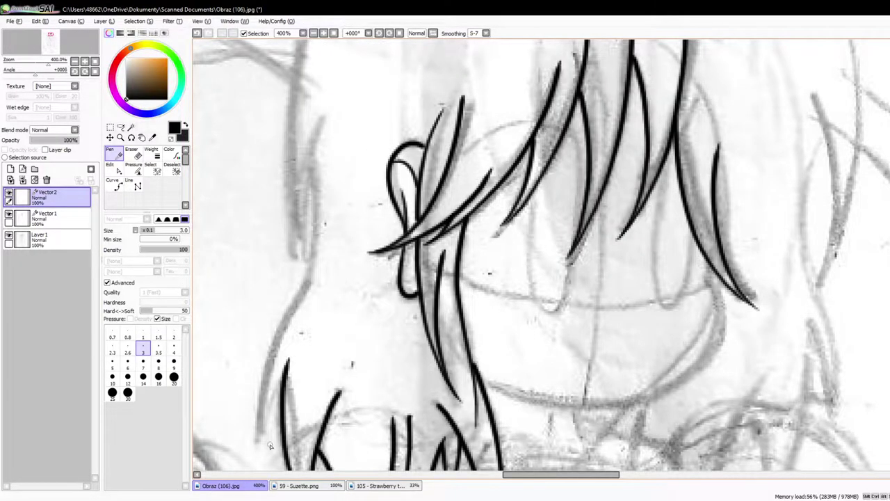
{"action": "left_click_drag", "start_coordinate": [265, 364], "coordinate": [319, 101]}
{"action": "left_click_drag", "start_coordinate": [257, 239], "coordinate": [279, 112]}
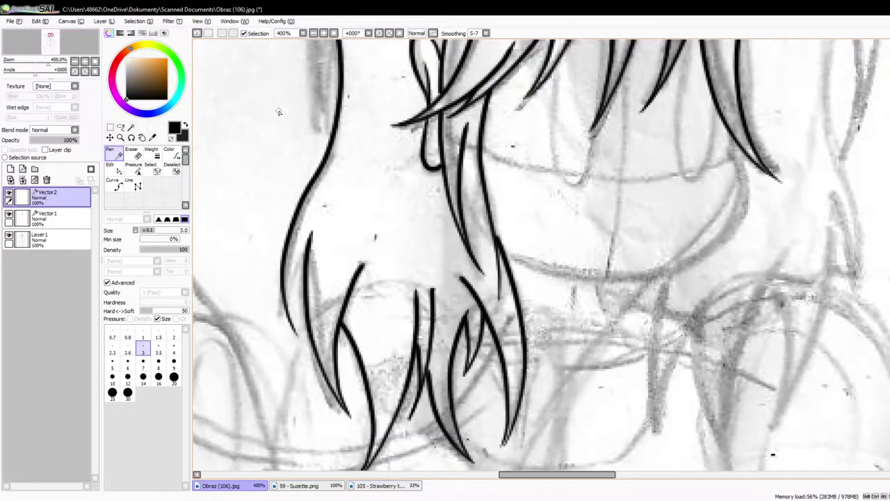
{"action": "scroll", "coordinate": [301, 248], "scroll_direction": "down", "scroll_amount": 2}
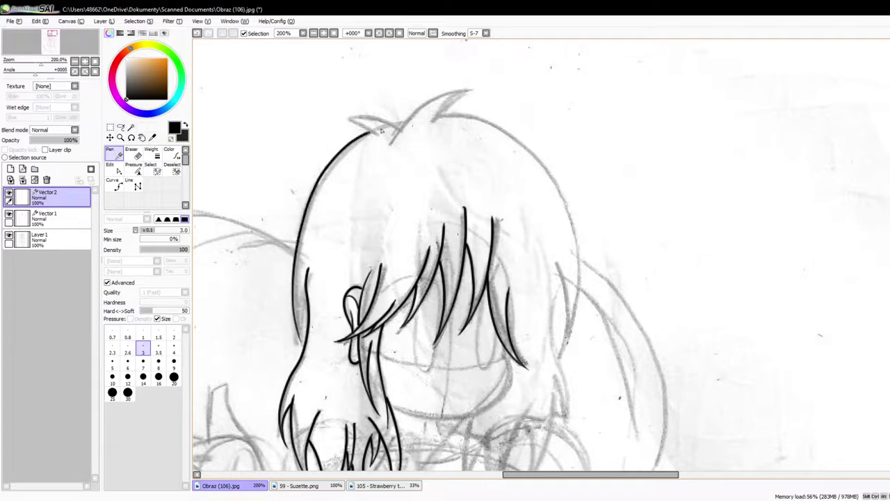
Step: Remove surplus control points from the left head outline and refine the stroke of the side hair below it
{"action": "scroll", "coordinate": [317, 171], "scroll_direction": "up", "scroll_amount": 2}
{"action": "scroll", "coordinate": [445, 102], "scroll_direction": "up", "scroll_amount": 2}
{"action": "left_click", "coordinate": [433, 84], "text": "alt"}
{"action": "left_click", "coordinate": [379, 106], "text": "alt"}
{"action": "left_click", "coordinate": [309, 164], "text": "alt"}
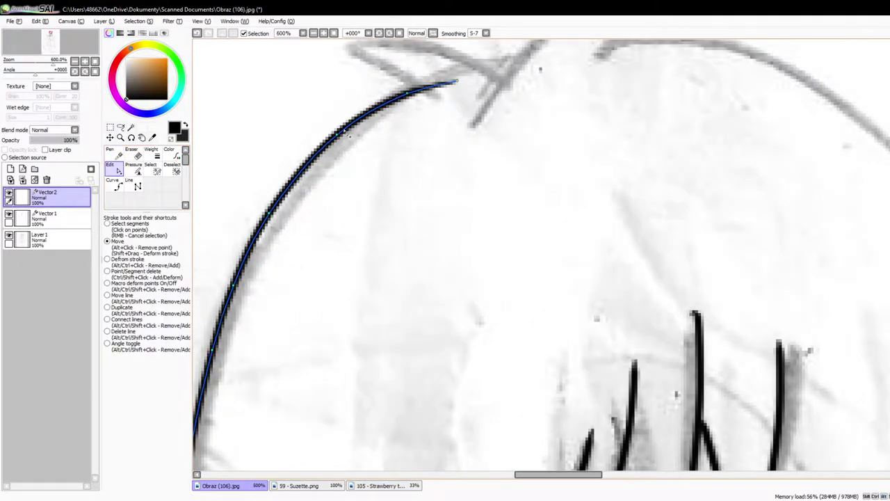
{"action": "scroll", "coordinate": [341, 142], "scroll_direction": "down", "scroll_amount": 3}
{"action": "scroll", "coordinate": [291, 211], "scroll_direction": "up", "scroll_amount": 2}
{"action": "scroll", "coordinate": [291, 212], "scroll_direction": "down", "scroll_amount": 2}
{"action": "scroll", "coordinate": [316, 204], "scroll_direction": "up", "scroll_amount": 3}
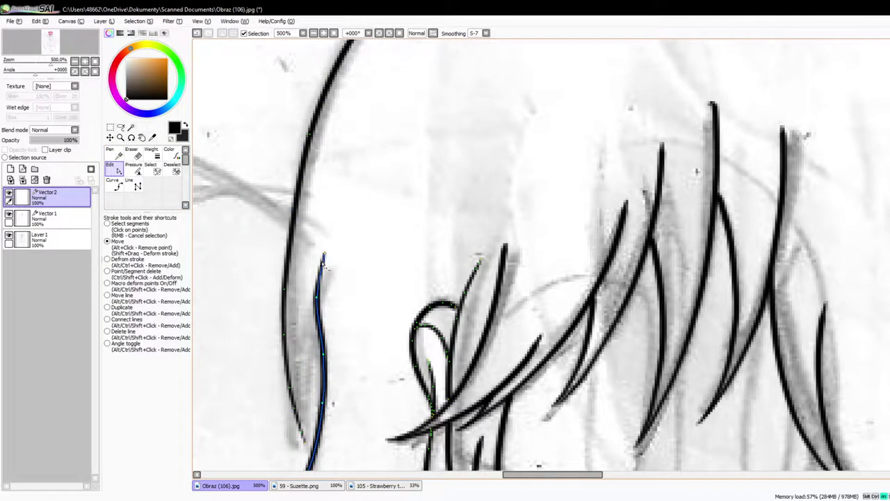
Step: Ink a short inner strand between the left head outline and the side hair contour with the Pen
{"action": "scroll", "coordinate": [322, 262], "scroll_direction": "down", "scroll_amount": 3}
{"action": "scroll", "coordinate": [310, 325], "scroll_direction": "up", "scroll_amount": 4}
{"action": "left_click", "coordinate": [114, 153]}
{"action": "mouse_move", "coordinate": [327, 348]}
{"action": "left_mouse_down"}
{"action": "mouse_move", "coordinate": [311, 292]}
{"action": "mouse_move", "coordinate": [339, 192]}
{"action": "left_mouse_up"}
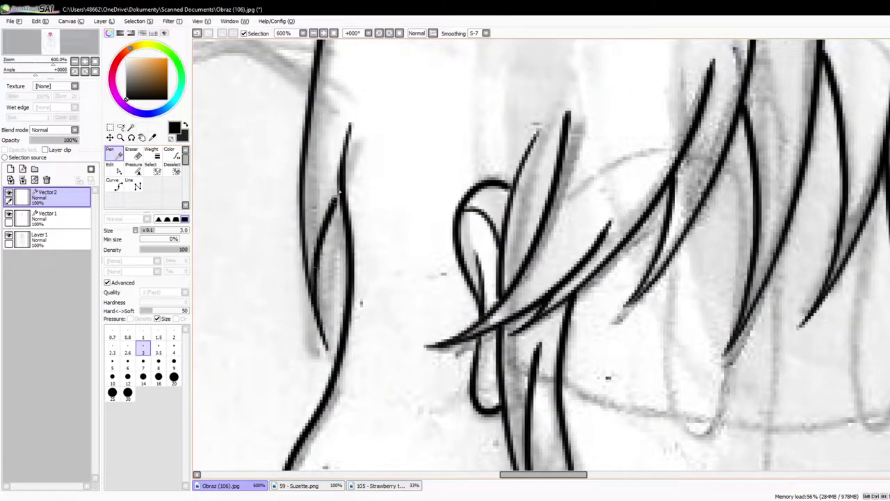
Step: Ink the hair tufts at the crown and the right-hand outline of the head
{"action": "scroll", "coordinate": [340, 193], "scroll_direction": "down", "scroll_amount": 3}
{"action": "scroll", "coordinate": [420, 90], "scroll_direction": "up", "scroll_amount": 3}
{"action": "mouse_move", "coordinate": [544, 122]}
{"action": "left_mouse_down"}
{"action": "mouse_move", "coordinate": [410, 178]}
{"action": "mouse_move", "coordinate": [362, 246]}
{"action": "left_mouse_up"}
{"action": "mouse_move", "coordinate": [212, 212]}
{"action": "left_mouse_down"}
{"action": "mouse_move", "coordinate": [254, 191]}
{"action": "mouse_move", "coordinate": [383, 201]}
{"action": "left_mouse_up"}
{"action": "scroll", "coordinate": [315, 209], "scroll_direction": "down", "scroll_amount": 3}
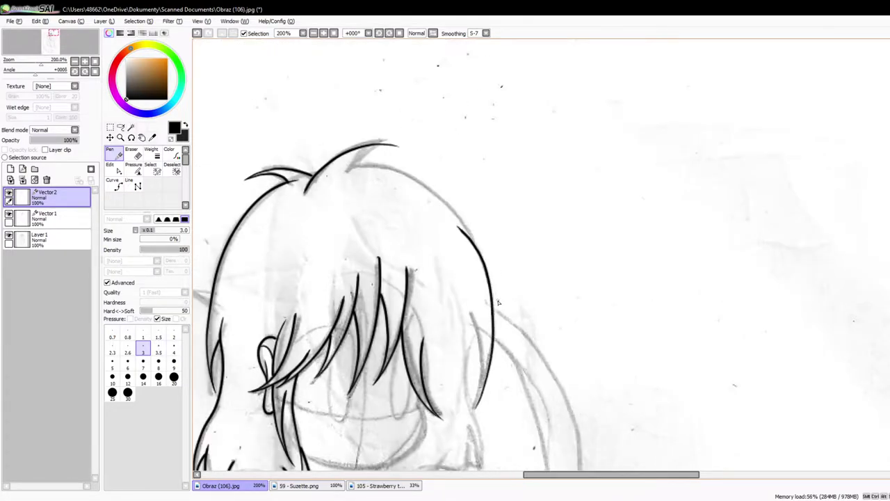
{"action": "scroll", "coordinate": [334, 174], "scroll_direction": "up", "scroll_amount": 4}
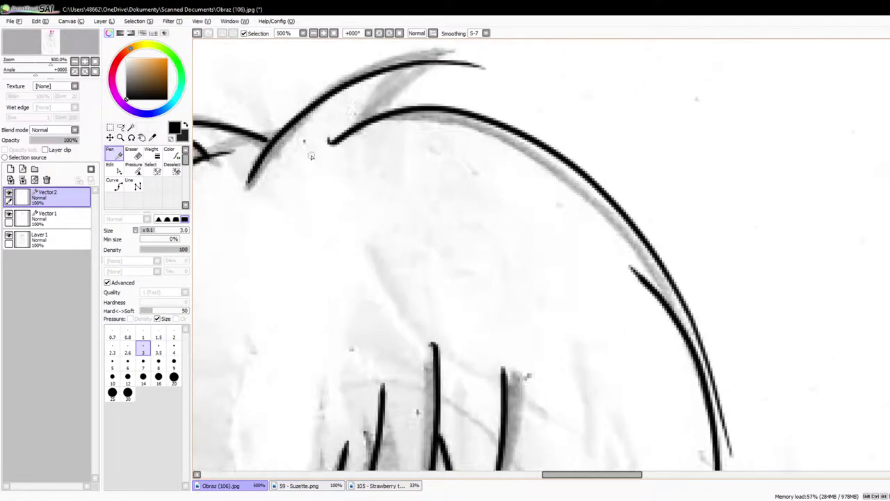
Step: Adjust the control points of the right head outline near the crown to taper and smooth the curve
{"action": "key", "text": "ctrl"}
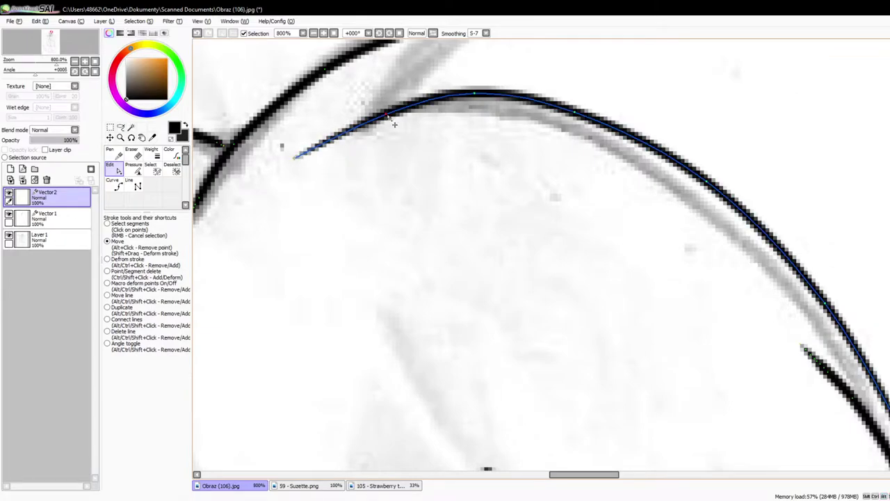
{"action": "scroll", "coordinate": [655, 151], "scroll_direction": "down", "scroll_amount": 2}
{"action": "scroll", "coordinate": [656, 152], "scroll_direction": "down", "scroll_amount": 3}
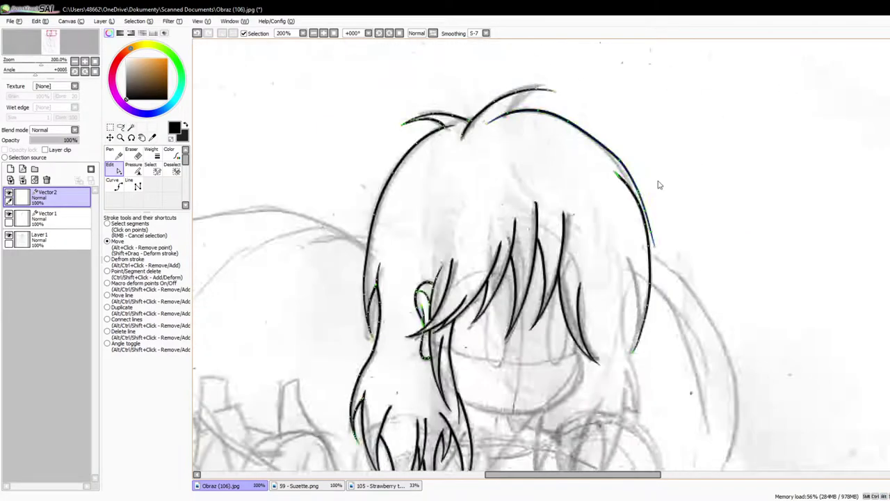
{"action": "scroll", "coordinate": [566, 158], "scroll_direction": "up", "scroll_amount": 3}
{"action": "left_click_drag", "start_coordinate": [554, 122], "coordinate": [546, 130]}
Step: Remove surplus control points from the large crown tuft's upper curve and reposition its tip
{"action": "scroll", "coordinate": [619, 226], "scroll_direction": "down", "scroll_amount": 4}
{"action": "scroll", "coordinate": [534, 136], "scroll_direction": "up", "scroll_amount": 6}
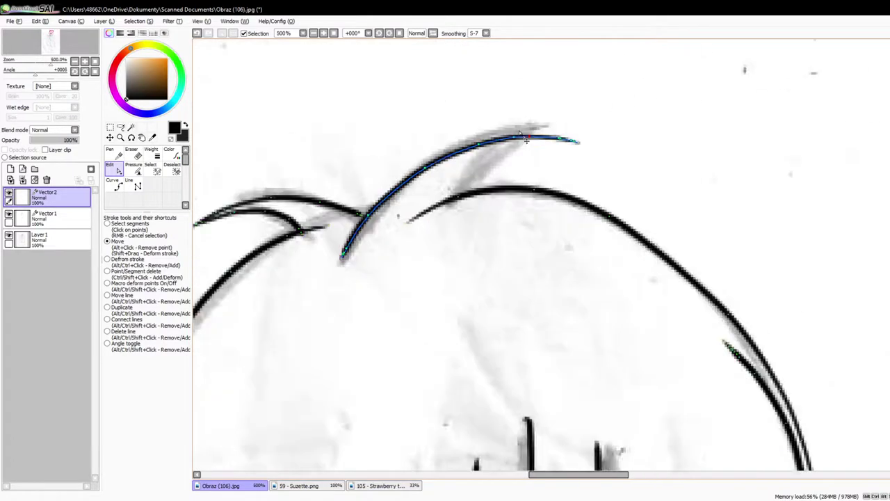
{"action": "left_click", "coordinate": [575, 135], "text": "alt"}
{"action": "left_click", "coordinate": [524, 136], "text": "alt"}
{"action": "left_click", "coordinate": [494, 135], "text": "alt"}
{"action": "left_click", "coordinate": [424, 149], "text": "alt"}
{"action": "left_click_drag", "start_coordinate": [623, 147], "coordinate": [643, 157]}
Step: Ink the crown tuft's underside and the upper inner strand of the right side hair
{"action": "left_click", "coordinate": [117, 154]}
{"action": "scroll", "coordinate": [624, 155], "scroll_direction": "down", "scroll_amount": 5}
{"action": "scroll", "coordinate": [608, 304], "scroll_direction": "up", "scroll_amount": 3}
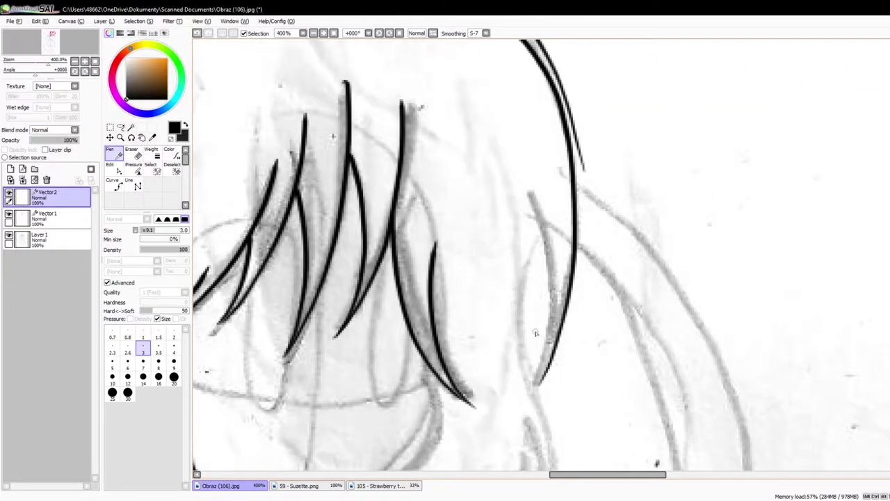
{"action": "scroll", "coordinate": [554, 328], "scroll_direction": "up", "scroll_amount": 1}
{"action": "mouse_move", "coordinate": [488, 344]}
{"action": "left_mouse_down"}
{"action": "mouse_move", "coordinate": [494, 146]}
{"action": "mouse_move", "coordinate": [477, 103]}
{"action": "left_mouse_up"}
Step: Ink the lower contour of the right side hair and its pointed strands above the shoulder
{"action": "scroll", "coordinate": [523, 143], "scroll_direction": "down", "scroll_amount": 4}
{"action": "scroll", "coordinate": [531, 201], "scroll_direction": "up", "scroll_amount": 3}
{"action": "left_click_drag", "start_coordinate": [485, 396], "coordinate": [466, 151]}
{"action": "left_click_drag", "start_coordinate": [414, 466], "coordinate": [463, 216]}
{"action": "scroll", "coordinate": [463, 286], "scroll_direction": "down", "scroll_amount": 2}
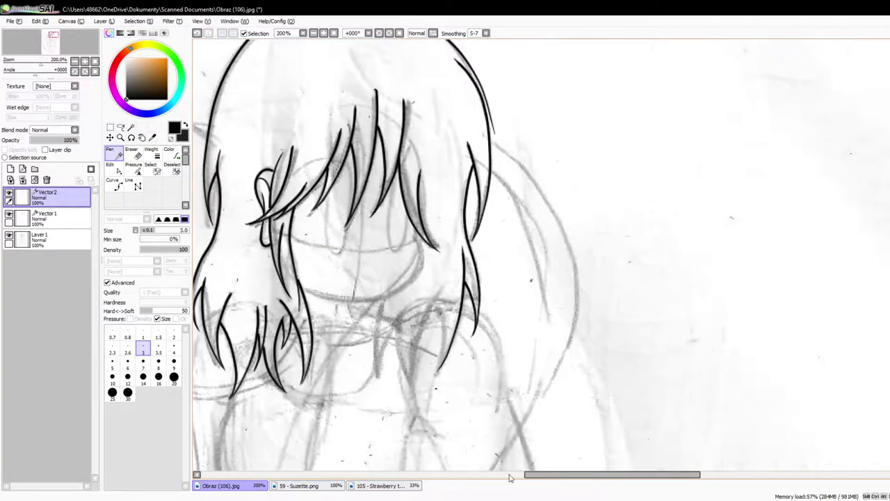
Step: Ink the remaining hair tips on the right side, from the shoulder inward to below the chin
{"action": "scroll", "coordinate": [503, 146], "scroll_direction": "up", "scroll_amount": 2}
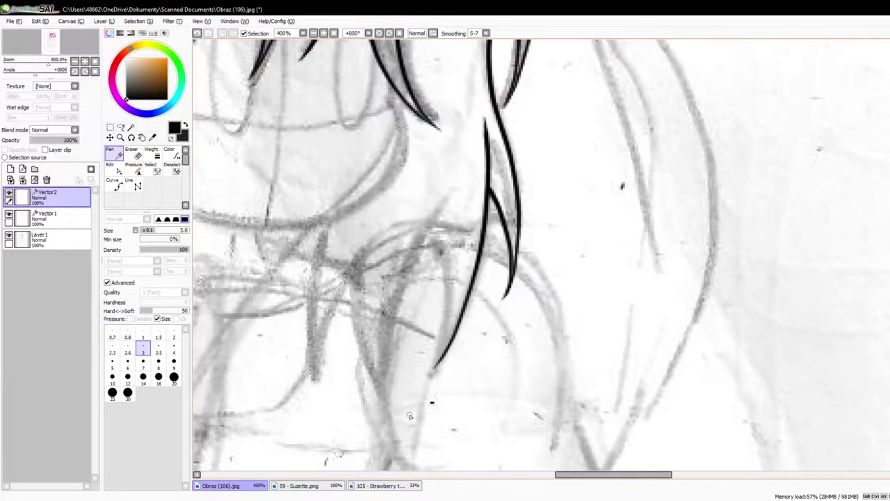
{"action": "mouse_move", "coordinate": [409, 414]}
{"action": "left_mouse_down"}
{"action": "mouse_move", "coordinate": [391, 283]}
{"action": "mouse_move", "coordinate": [444, 198]}
{"action": "left_mouse_up"}
{"action": "left_click_drag", "start_coordinate": [448, 348], "coordinate": [423, 222]}
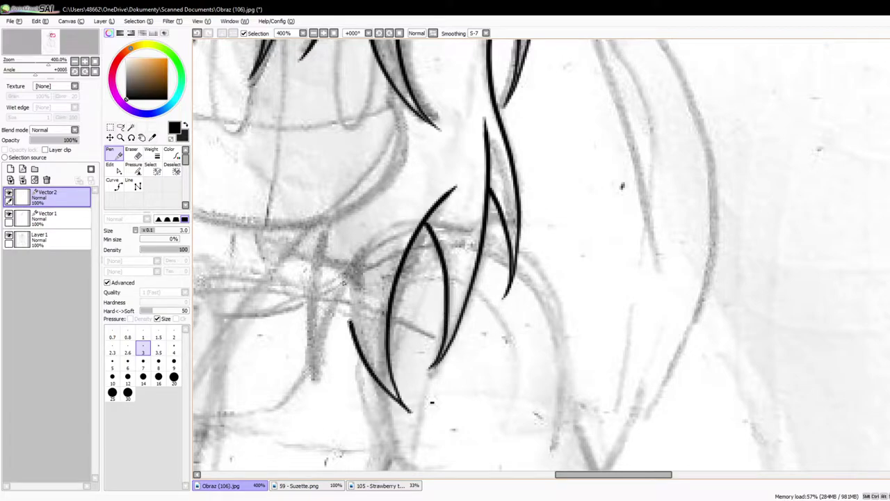
{"action": "left_click_drag", "start_coordinate": [351, 325], "coordinate": [362, 223]}
{"action": "left_click_drag", "start_coordinate": [319, 379], "coordinate": [345, 278]}
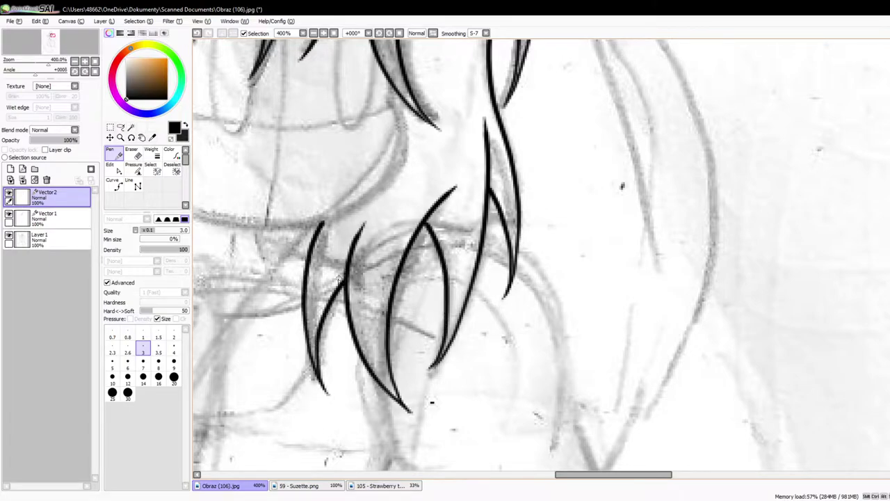
Step: Set the Pen size to 6.0
{"action": "scroll", "coordinate": [419, 409], "scroll_direction": "down", "scroll_amount": 2}
{"action": "scroll", "coordinate": [285, 201], "scroll_direction": "up", "scroll_amount": 2}
{"action": "scroll", "coordinate": [281, 223], "scroll_direction": "down", "scroll_amount": 3}
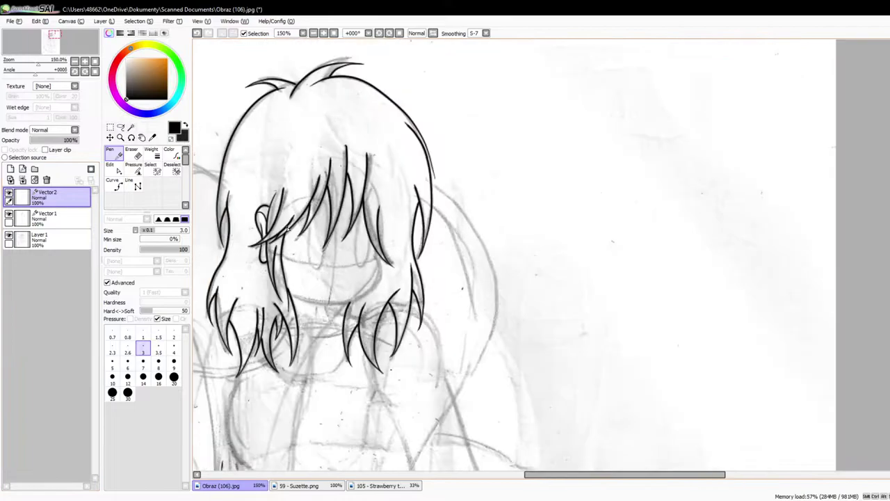
{"action": "scroll", "coordinate": [281, 223], "scroll_direction": "up", "scroll_amount": 2}
{"action": "left_click", "coordinate": [114, 364]}
{"action": "scroll", "coordinate": [349, 212], "scroll_direction": "up", "scroll_amount": 1}
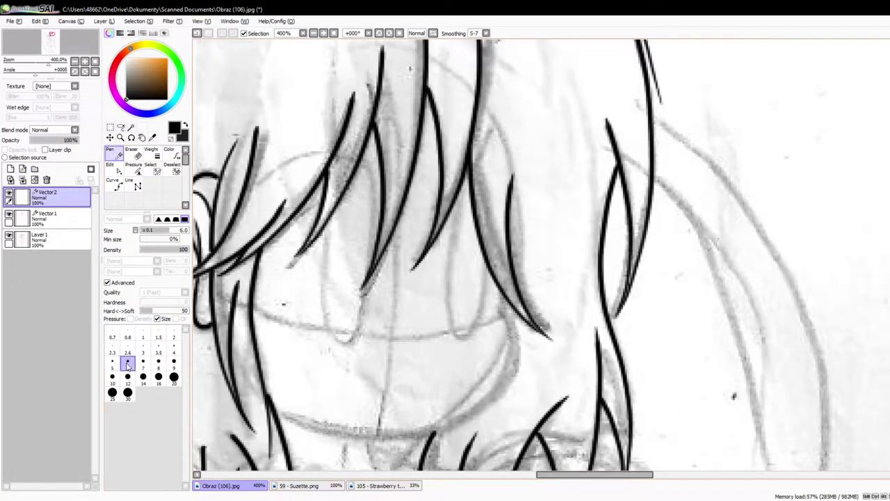
Step: Draw a closed circle over the face with the Line tool at size 1, placing successive points while rotating the canvas
{"action": "left_click", "coordinate": [133, 185]}
{"action": "left_click", "coordinate": [143, 297]}
{"action": "scroll", "coordinate": [443, 394], "scroll_direction": "up", "scroll_amount": 4}
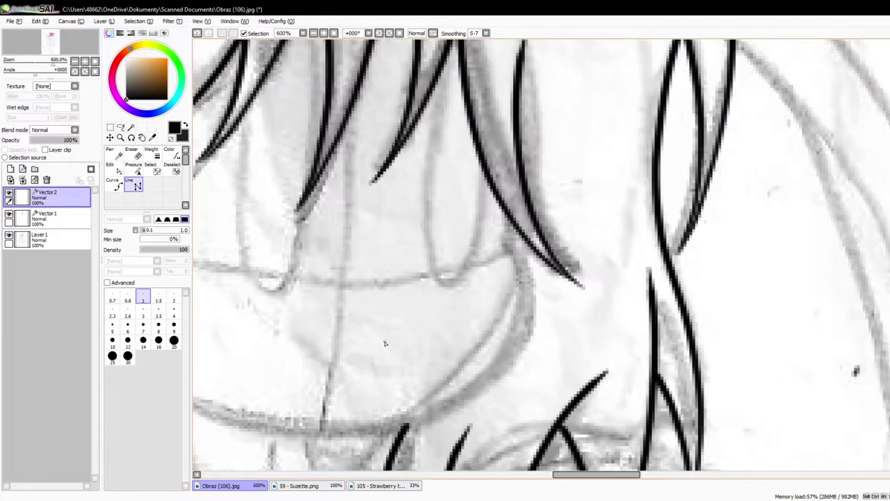
{"action": "key", "text": "Delete"}
{"action": "left_click", "coordinate": [405, 370]}
{"action": "left_click", "coordinate": [386, 340]}
{"action": "key", "text": "Delete"}
{"action": "key", "text": "Delete"}
{"action": "key", "text": "Delete"}
{"action": "key", "text": "Delete"}
{"action": "left_click", "coordinate": [386, 341]}
{"action": "key", "text": "Delete"}
{"action": "key", "text": "Delete"}
{"action": "key", "text": "Delete"}
{"action": "key", "text": "Delete"}
{"action": "left_click", "coordinate": [386, 341]}
{"action": "key", "text": "Delete"}
{"action": "key", "text": "Delete"}
{"action": "key", "text": "Delete"}
{"action": "key", "text": "Delete"}
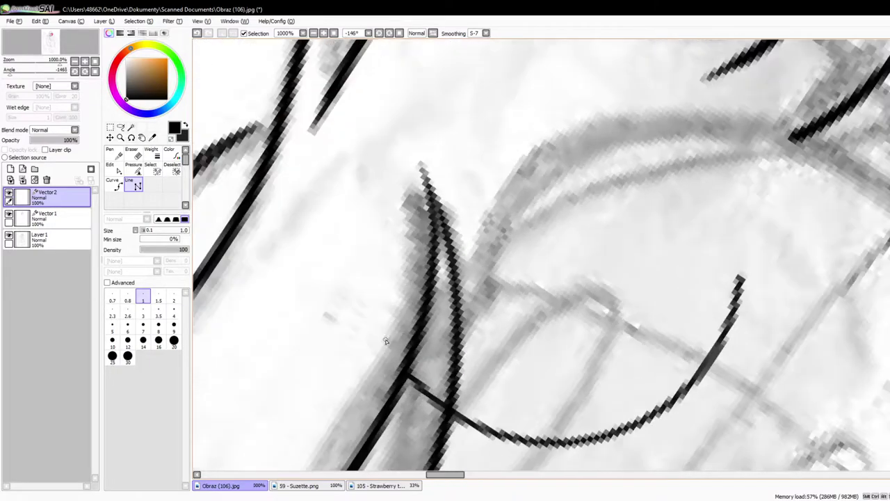
{"action": "left_click", "coordinate": [386, 341]}
{"action": "key", "text": "Delete"}
{"action": "key", "text": "Delete"}
{"action": "key", "text": "Delete"}
{"action": "left_click", "coordinate": [386, 340]}
{"action": "key", "text": "Delete"}
{"action": "key", "text": "Delete"}
{"action": "key", "text": "Delete"}
{"action": "left_click", "coordinate": [385, 341]}
{"action": "key", "text": "Delete"}
{"action": "key", "text": "Delete"}
{"action": "key", "text": "Delete"}
{"action": "key", "text": "Delete"}
{"action": "key", "text": "Delete"}
{"action": "left_click", "coordinate": [386, 341]}
{"action": "key", "text": "Delete"}
{"action": "key", "text": "Delete"}
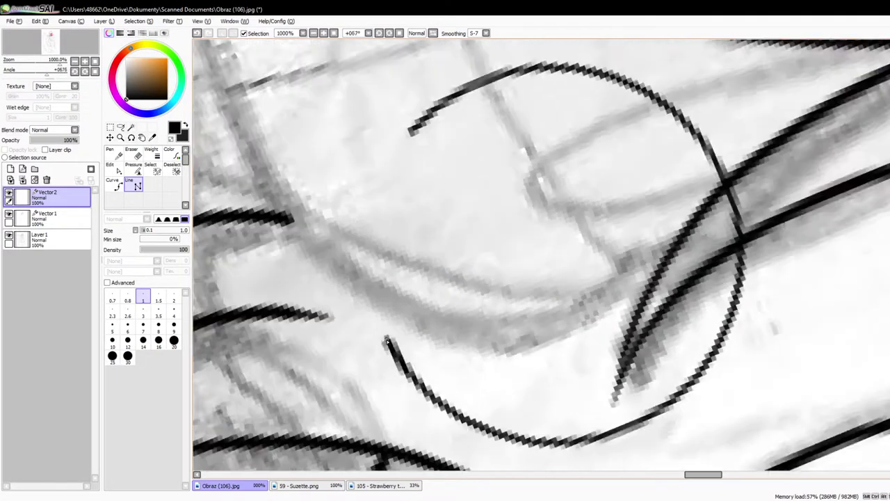
{"action": "left_click", "coordinate": [387, 340]}
{"action": "key", "text": "Delete"}
{"action": "key", "text": "Delete"}
{"action": "key", "text": "Delete"}
{"action": "key", "text": "Delete"}
{"action": "key", "text": "Delete"}
{"action": "key", "text": "Delete"}
{"action": "left_click", "coordinate": [387, 341]}
Step: Transform the circle into a narrow upright ellipse for one of the eyes
{"action": "scroll", "coordinate": [426, 374], "scroll_direction": "down", "scroll_amount": 4}
{"action": "key", "text": "ctrl+t"}
{"action": "left_click_drag", "start_coordinate": [557, 333], "coordinate": [457, 239]}
{"action": "key", "text": "Return"}
Step: Position matching ellipses over both sketched eyes and merge them into the upper vector layer
{"action": "left_click", "coordinate": [96, 115]}
{"action": "left_click", "coordinate": [110, 138]}
{"action": "scroll", "coordinate": [457, 239], "scroll_direction": "down", "scroll_amount": 4}
{"action": "scroll", "coordinate": [450, 255], "scroll_direction": "up", "scroll_amount": 4}
{"action": "left_click", "coordinate": [23, 180]}
Step: Ink the curved upper eyelid lines above both eyes with the Pen at size 6.0
{"action": "left_click", "coordinate": [114, 154]}
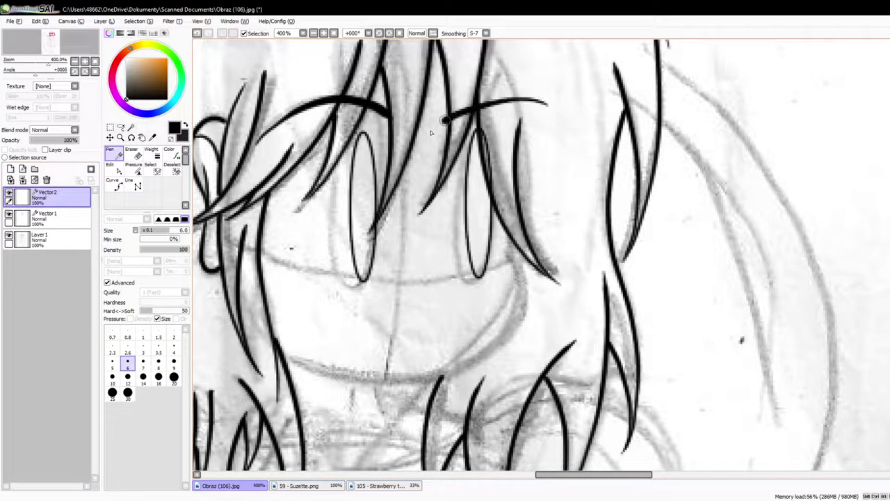
{"action": "scroll", "coordinate": [430, 129], "scroll_direction": "up", "scroll_amount": 2}
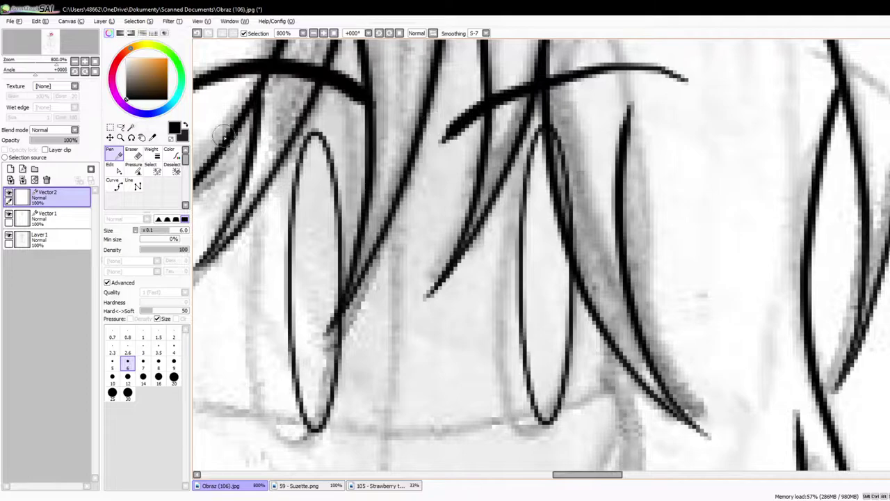
Step: Clean up the eyelid strokes with the Eraser, merge the upper vector layer down and add a new vector layer
{"action": "key", "text": "e"}
{"action": "scroll", "coordinate": [541, 114], "scroll_direction": "down", "scroll_amount": 4}
{"action": "scroll", "coordinate": [564, 214], "scroll_direction": "up", "scroll_amount": 2}
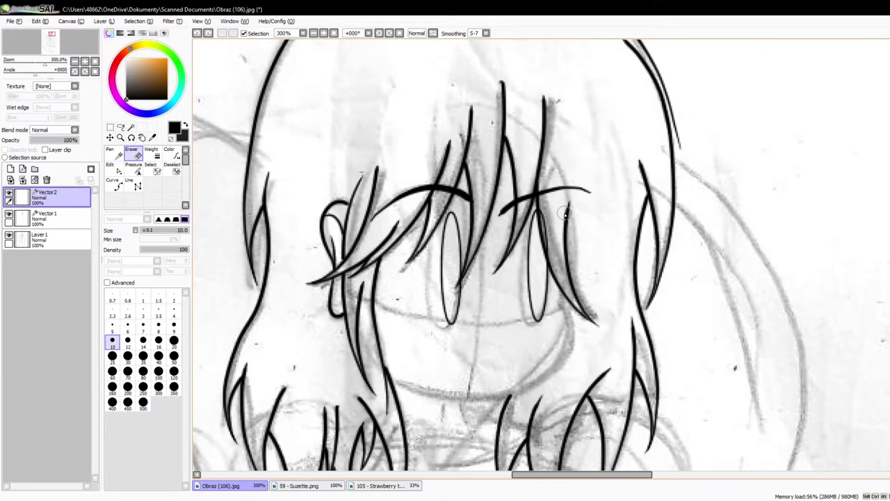
{"action": "scroll", "coordinate": [564, 214], "scroll_direction": "up", "scroll_amount": 2}
{"action": "scroll", "coordinate": [457, 306], "scroll_direction": "down", "scroll_amount": 1}
{"action": "left_click", "coordinate": [23, 180]}
{"action": "left_click", "coordinate": [23, 169]}
Step: Ink the jawline with the Pen, curving under the chin from the side hair strands to the opposite fringe tip
{"action": "left_click", "coordinate": [115, 154]}
{"action": "scroll", "coordinate": [465, 202], "scroll_direction": "down", "scroll_amount": 1}
{"action": "scroll", "coordinate": [491, 290], "scroll_direction": "up", "scroll_amount": 2}
{"action": "mouse_move", "coordinate": [528, 238]}
{"action": "left_mouse_down"}
{"action": "mouse_move", "coordinate": [502, 396]}
{"action": "mouse_move", "coordinate": [349, 434]}
{"action": "mouse_move", "coordinate": [195, 336]}
{"action": "left_mouse_up"}
{"action": "scroll", "coordinate": [299, 320], "scroll_direction": "down", "scroll_amount": 5}
{"action": "scroll", "coordinate": [297, 329], "scroll_direction": "up", "scroll_amount": 5}
Step: Adjust the jawline's vector points to refine its shape and check the line art with the sketch layer hidden
{"action": "left_click", "coordinate": [111, 171]}
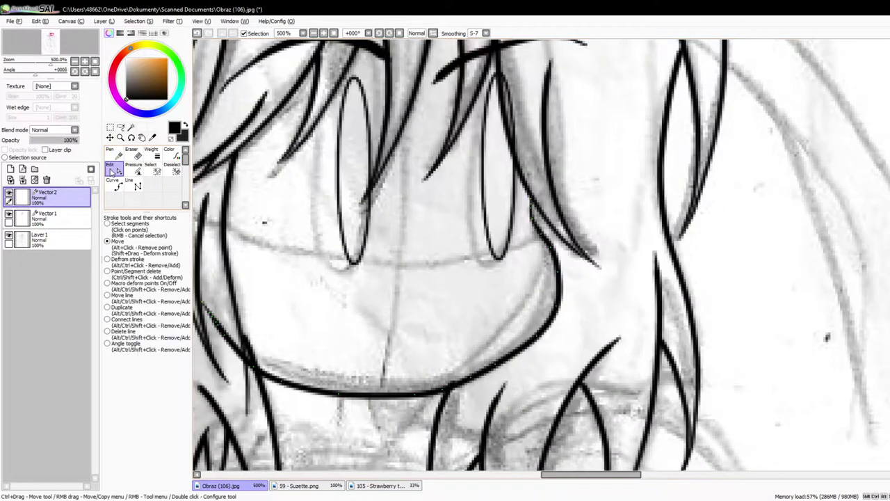
{"action": "scroll", "coordinate": [229, 353], "scroll_direction": "up", "scroll_amount": 1}
{"action": "left_click_drag", "start_coordinate": [542, 368], "coordinate": [546, 374]}
{"action": "scroll", "coordinate": [552, 385], "scroll_direction": "down", "scroll_amount": 4}
{"action": "scroll", "coordinate": [556, 380], "scroll_direction": "up", "scroll_amount": 4}
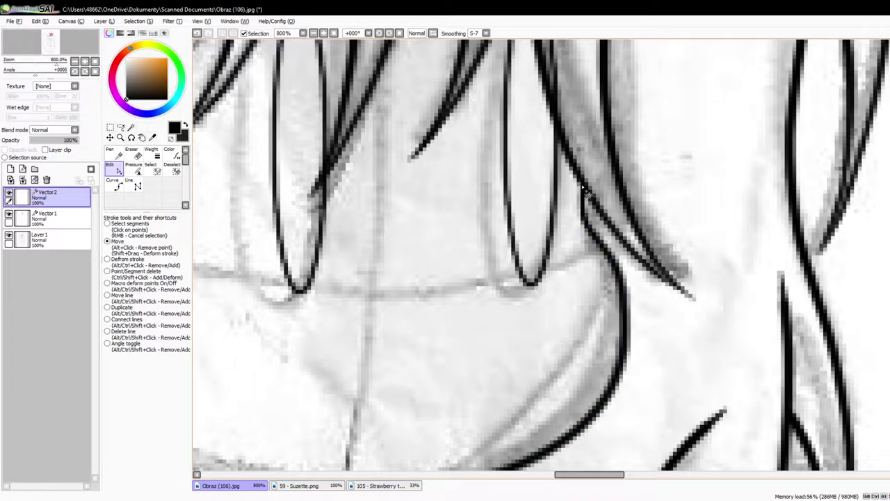
{"action": "scroll", "coordinate": [623, 272], "scroll_direction": "down", "scroll_amount": 3}
{"action": "left_click", "coordinate": [9, 238]}
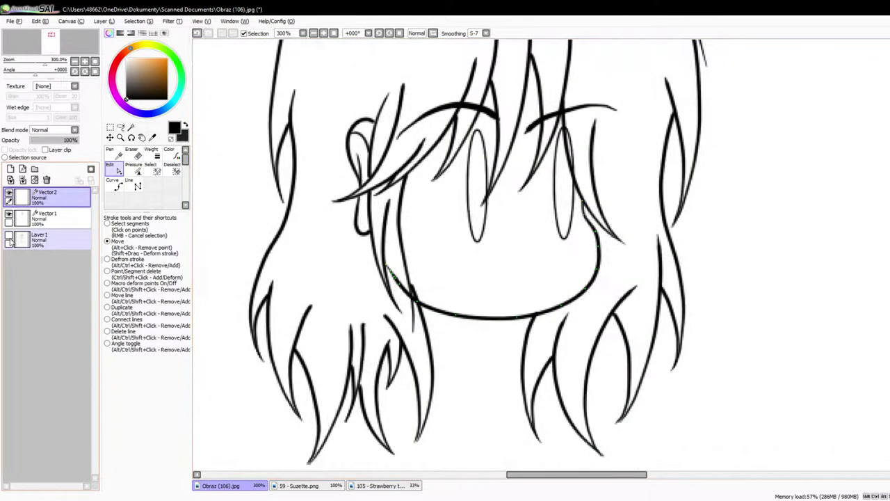
{"action": "left_click", "coordinate": [10, 241]}
{"action": "left_click", "coordinate": [9, 236]}
Step: Erase the end of the jawline that overlaps the side hair strands on the upper vector layer
{"action": "scroll", "coordinate": [413, 333], "scroll_direction": "up", "scroll_amount": 4}
{"action": "left_click", "coordinate": [52, 197]}
{"action": "left_click", "coordinate": [132, 153]}
{"action": "scroll", "coordinate": [437, 252], "scroll_direction": "up", "scroll_amount": 2}
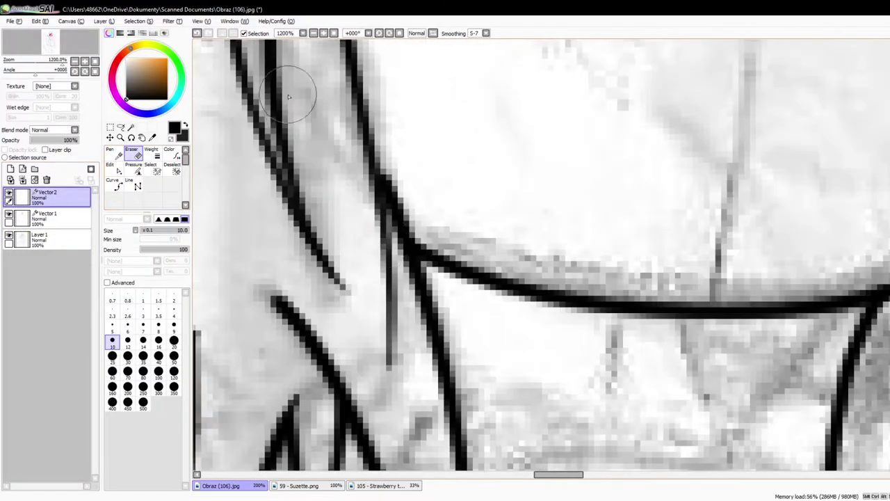
{"action": "scroll", "coordinate": [361, 244], "scroll_direction": "down", "scroll_amount": 8}
{"action": "scroll", "coordinate": [379, 290], "scroll_direction": "up", "scroll_amount": 3}
{"action": "scroll", "coordinate": [392, 290], "scroll_direction": "down", "scroll_amount": 2}
{"action": "scroll", "coordinate": [375, 271], "scroll_direction": "up", "scroll_amount": 1}
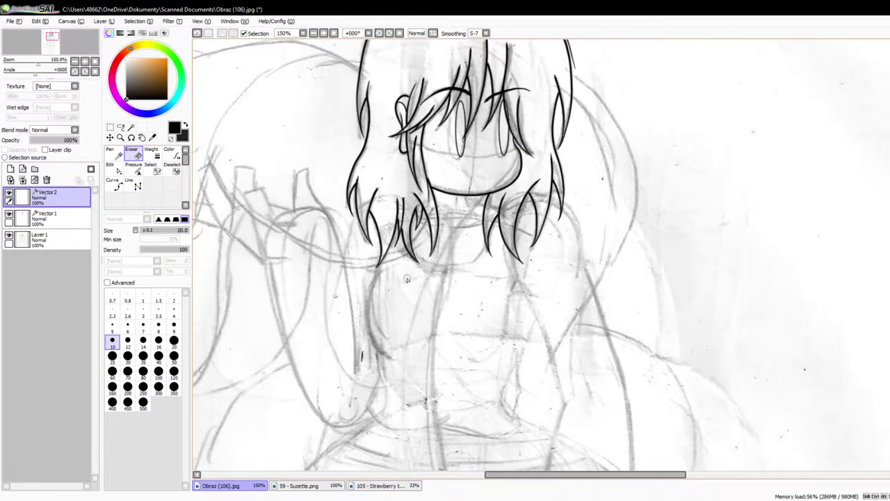
Step: Ink the two short neck lines below the chin with the Pen at size 3.0
{"action": "scroll", "coordinate": [376, 271], "scroll_direction": "up", "scroll_amount": 4}
{"action": "key", "text": "n"}
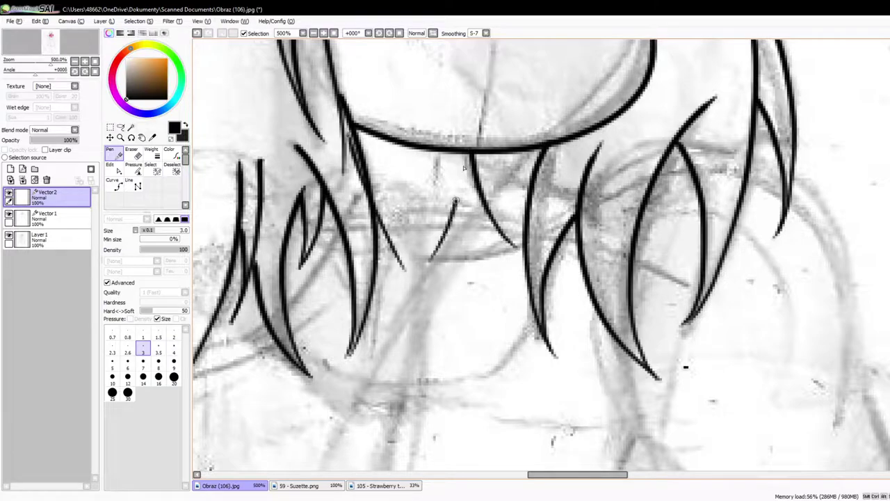
{"action": "left_click_drag", "start_coordinate": [464, 167], "coordinate": [472, 153]}
{"action": "scroll", "coordinate": [466, 166], "scroll_direction": "down", "scroll_amount": 3}
{"action": "scroll", "coordinate": [464, 139], "scroll_direction": "up", "scroll_amount": 5}
Step: Clean up the neck lines with the Eraser, merge their layer down and add a new vector layer
{"action": "key", "text": "e"}
{"action": "scroll", "coordinate": [424, 249], "scroll_direction": "down", "scroll_amount": 8}
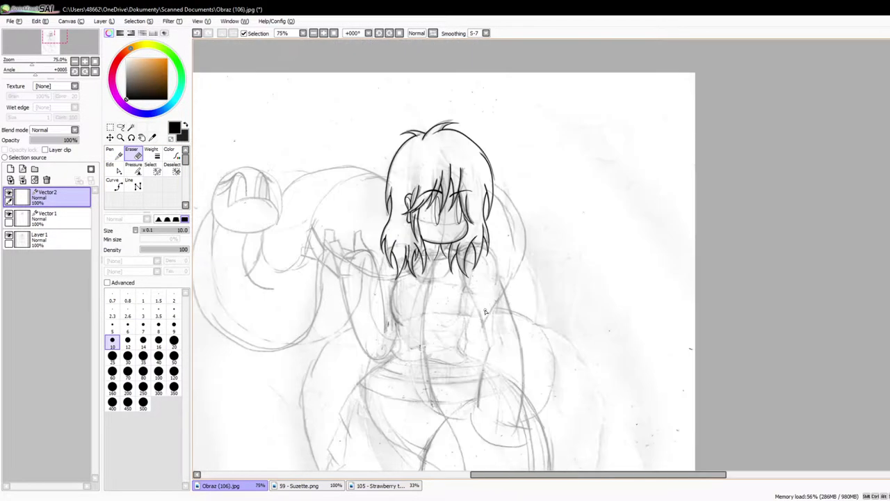
{"action": "scroll", "coordinate": [480, 304], "scroll_direction": "up", "scroll_amount": 2}
{"action": "scroll", "coordinate": [424, 279], "scroll_direction": "down", "scroll_amount": 1}
{"action": "scroll", "coordinate": [313, 268], "scroll_direction": "up", "scroll_amount": 1}
{"action": "left_click", "coordinate": [23, 180]}
{"action": "left_click", "coordinate": [23, 169]}
Step: Draw one long flowing curve from under the chin down the torso to the thighs with the Pen at size 3.0
{"action": "key", "text": "n"}
{"action": "scroll", "coordinate": [372, 260], "scroll_direction": "down", "scroll_amount": 1}
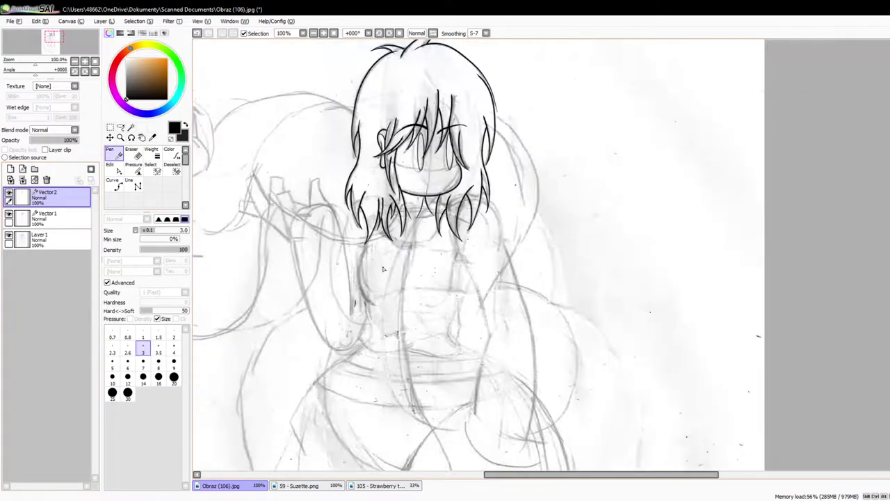
{"action": "scroll", "coordinate": [382, 269], "scroll_direction": "up", "scroll_amount": 1}
{"action": "scroll", "coordinate": [417, 237], "scroll_direction": "down", "scroll_amount": 3}
{"action": "scroll", "coordinate": [461, 198], "scroll_direction": "up", "scroll_amount": 3}
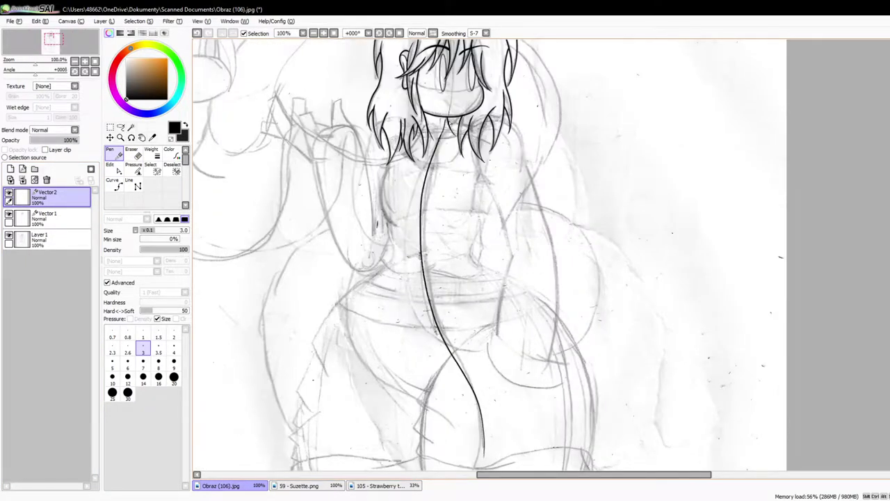
{"action": "scroll", "coordinate": [487, 257], "scroll_direction": "down", "scroll_amount": 2}
{"action": "scroll", "coordinate": [487, 257], "scroll_direction": "up", "scroll_amount": 2}
{"action": "scroll", "coordinate": [486, 258], "scroll_direction": "down", "scroll_amount": 2}
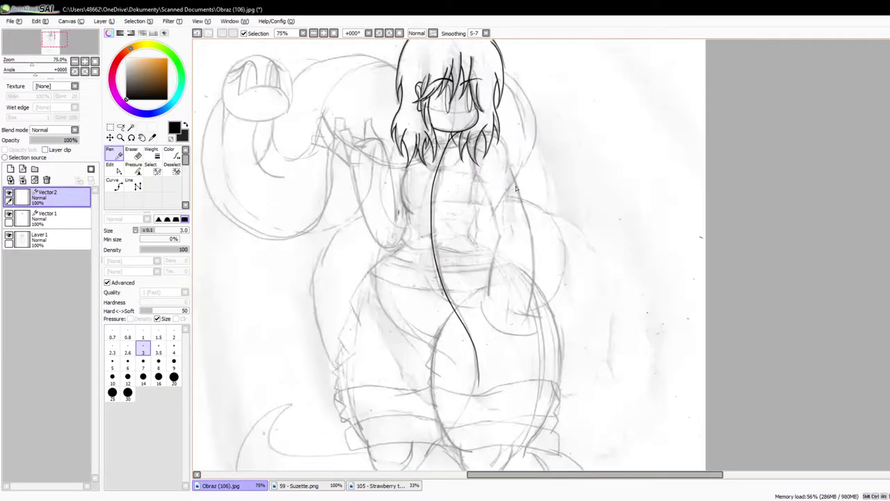
Step: Adjust the long torso curve's vector points from the neck to the hips to smooth its shape
{"action": "scroll", "coordinate": [487, 257], "scroll_direction": "up", "scroll_amount": 3}
{"action": "left_click", "coordinate": [118, 172]}
{"action": "scroll", "coordinate": [366, 214], "scroll_direction": "up", "scroll_amount": 1}
{"action": "scroll", "coordinate": [365, 302], "scroll_direction": "down", "scroll_amount": 2}
{"action": "scroll", "coordinate": [379, 341], "scroll_direction": "up", "scroll_amount": 2}
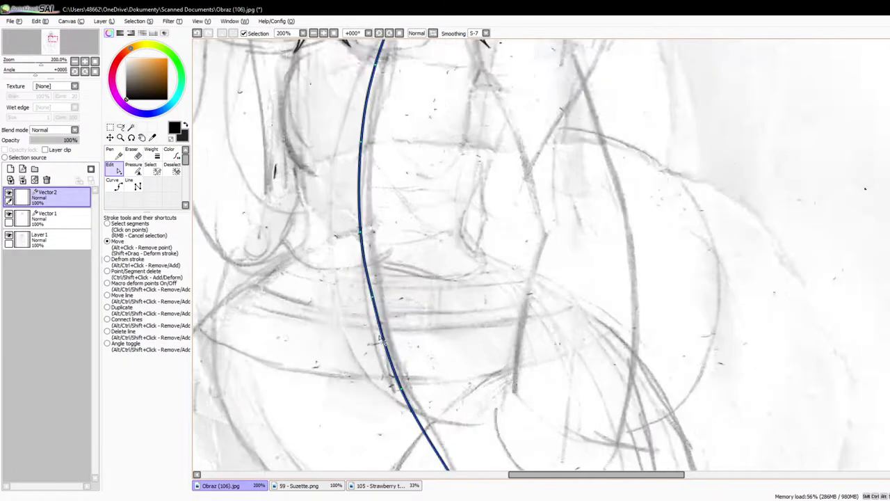
{"action": "scroll", "coordinate": [386, 347], "scroll_direction": "up", "scroll_amount": 1}
{"action": "scroll", "coordinate": [400, 396], "scroll_direction": "down", "scroll_amount": 4}
{"action": "scroll", "coordinate": [414, 431], "scroll_direction": "up", "scroll_amount": 3}
{"action": "scroll", "coordinate": [353, 275], "scroll_direction": "down", "scroll_amount": 3}
{"action": "scroll", "coordinate": [361, 282], "scroll_direction": "up", "scroll_amount": 7}
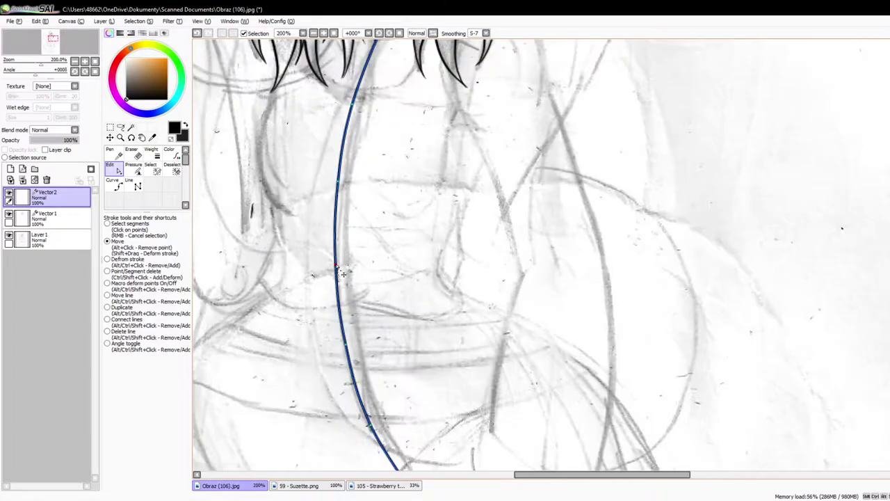
{"action": "scroll", "coordinate": [398, 141], "scroll_direction": "down", "scroll_amount": 1}
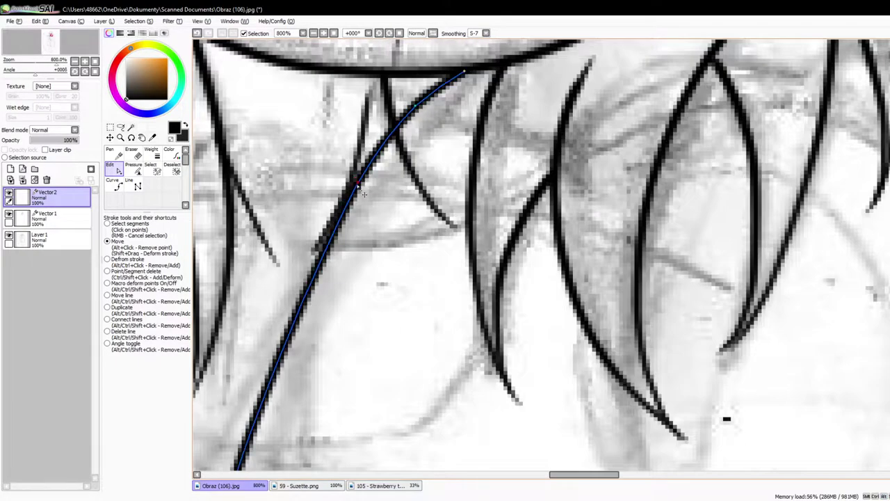
Step: Erase the part of the neck line that overlaps the torso curve on the lower vector layer
{"action": "scroll", "coordinate": [410, 91], "scroll_direction": "down", "scroll_amount": 2}
{"action": "left_click", "coordinate": [60, 222]}
{"action": "left_click", "coordinate": [133, 154]}
{"action": "scroll", "coordinate": [418, 118], "scroll_direction": "up", "scroll_amount": 2}
{"action": "scroll", "coordinate": [402, 193], "scroll_direction": "down", "scroll_amount": 7}
{"action": "scroll", "coordinate": [389, 209], "scroll_direction": "up", "scroll_amount": 1}
{"action": "scroll", "coordinate": [383, 216], "scroll_direction": "down", "scroll_amount": 3}
{"action": "scroll", "coordinate": [373, 224], "scroll_direction": "up", "scroll_amount": 3}
{"action": "scroll", "coordinate": [326, 292], "scroll_direction": "down", "scroll_amount": 2}
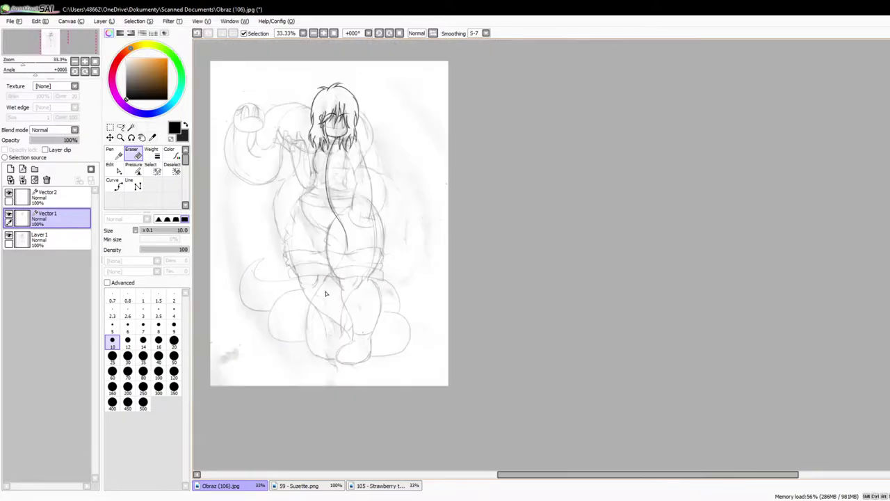
Step: Continue the curve on the upper vector layer from the thighs around the lower leg to the foot, using the Pen at size 3.0
{"action": "scroll", "coordinate": [325, 292], "scroll_direction": "up", "scroll_amount": 2}
{"action": "left_click", "coordinate": [59, 197]}
{"action": "left_click", "coordinate": [113, 154]}
{"action": "scroll", "coordinate": [356, 243], "scroll_direction": "up", "scroll_amount": 1}
{"action": "scroll", "coordinate": [352, 277], "scroll_direction": "down", "scroll_amount": 1}
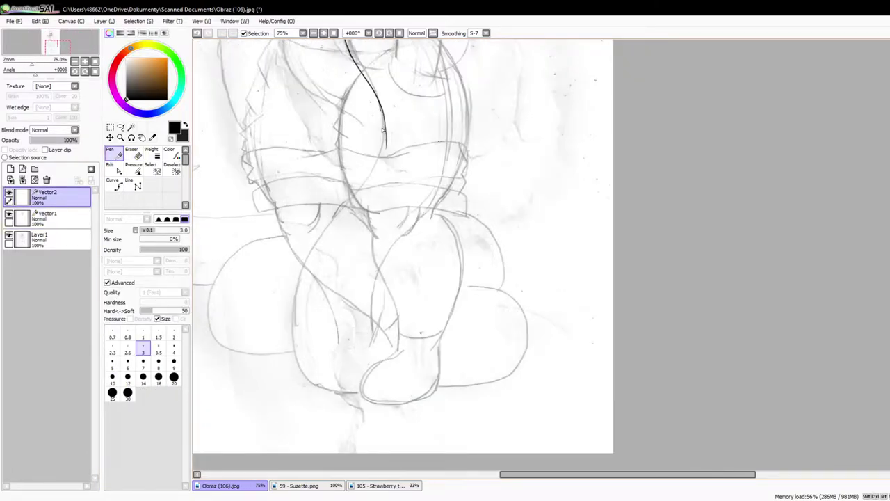
{"action": "scroll", "coordinate": [324, 412], "scroll_direction": "up", "scroll_amount": 2}
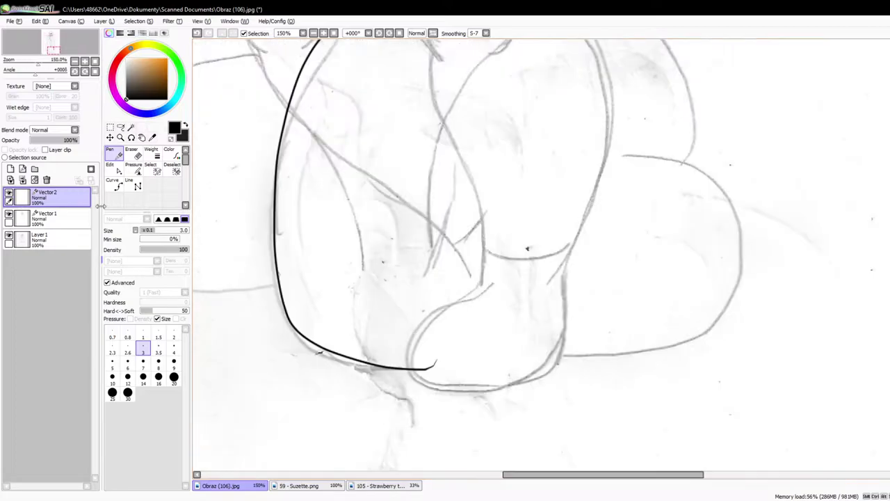
Step: Reshape the bottom of the leg curve by moving its vector points near the foot
{"action": "left_click", "coordinate": [114, 169]}
{"action": "scroll", "coordinate": [401, 366], "scroll_direction": "up", "scroll_amount": 2}
{"action": "scroll", "coordinate": [419, 376], "scroll_direction": "up", "scroll_amount": 1}
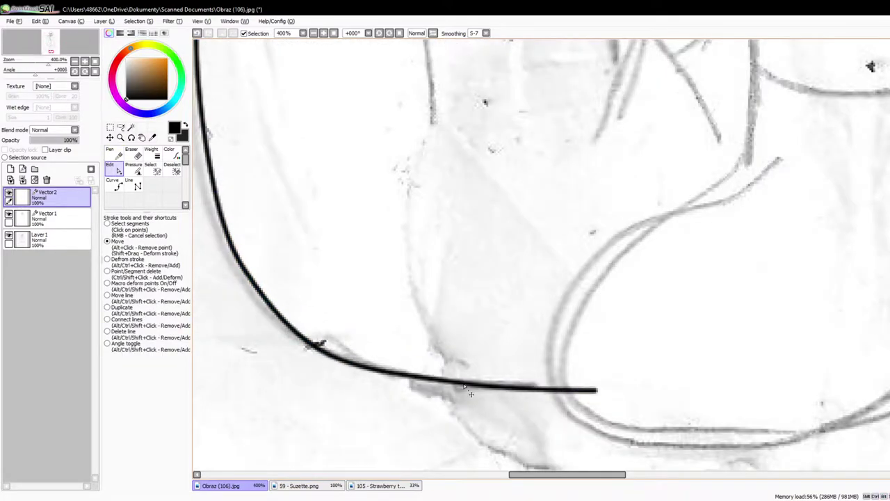
{"action": "scroll", "coordinate": [313, 292], "scroll_direction": "down", "scroll_amount": 3}
{"action": "scroll", "coordinate": [286, 248], "scroll_direction": "up", "scroll_amount": 1}
{"action": "scroll", "coordinate": [306, 222], "scroll_direction": "down", "scroll_amount": 4}
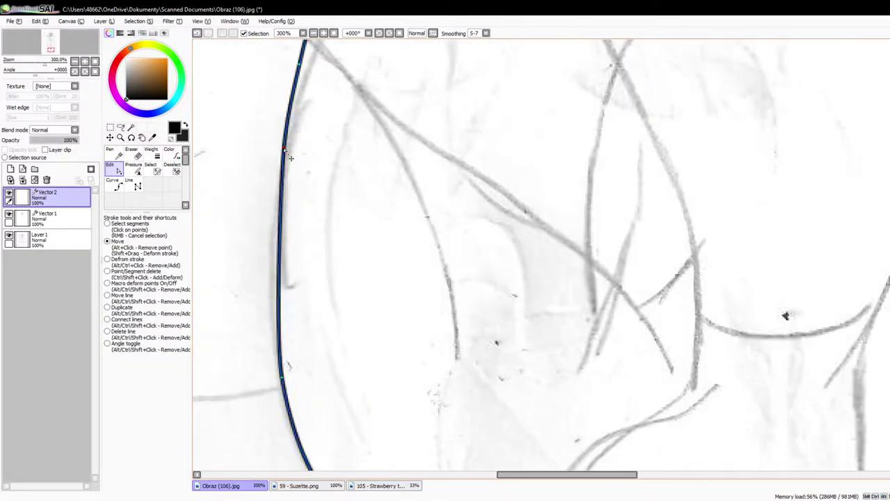
Step: Smooth the upper part of the leg curve where it crosses the knees toward the thighs
{"action": "scroll", "coordinate": [310, 192], "scroll_direction": "down", "scroll_amount": 1}
{"action": "scroll", "coordinate": [306, 291], "scroll_direction": "up", "scroll_amount": 4}
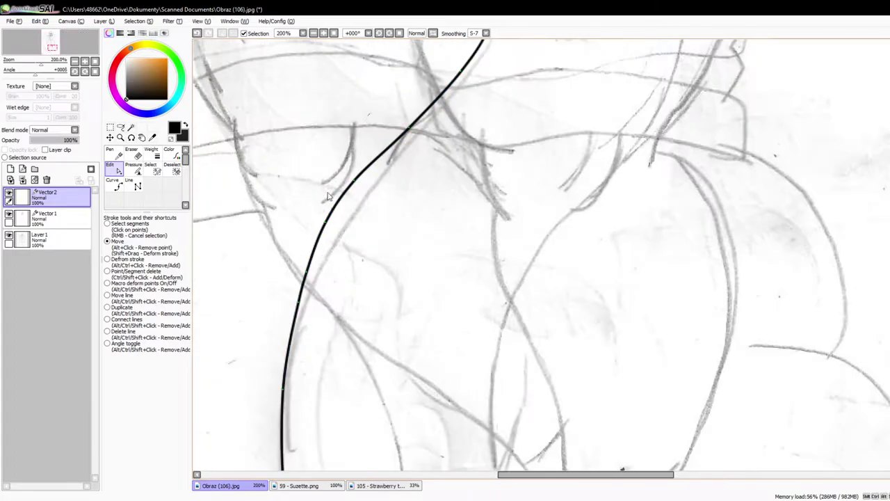
{"action": "scroll", "coordinate": [306, 290], "scroll_direction": "down", "scroll_amount": 4}
{"action": "scroll", "coordinate": [333, 298], "scroll_direction": "up", "scroll_amount": 2}
{"action": "scroll", "coordinate": [348, 304], "scroll_direction": "down", "scroll_amount": 1}
{"action": "scroll", "coordinate": [372, 247], "scroll_direction": "up", "scroll_amount": 1}
Step: Draw an outward-bulging curve from the side of the hair down past the shoulder to the arm with the Pen at size 3.0
{"action": "left_click", "coordinate": [114, 154]}
{"action": "scroll", "coordinate": [323, 209], "scroll_direction": "down", "scroll_amount": 1}
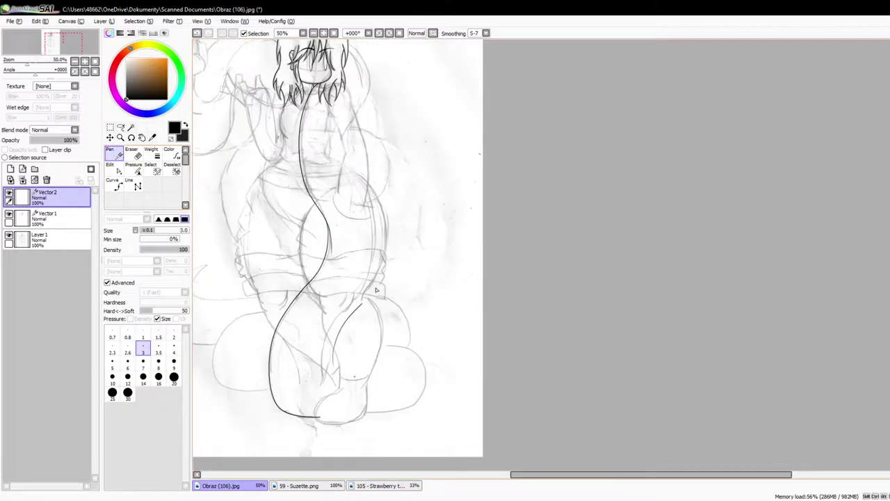
{"action": "scroll", "coordinate": [348, 136], "scroll_direction": "up", "scroll_amount": 3}
{"action": "scroll", "coordinate": [335, 123], "scroll_direction": "down", "scroll_amount": 1}
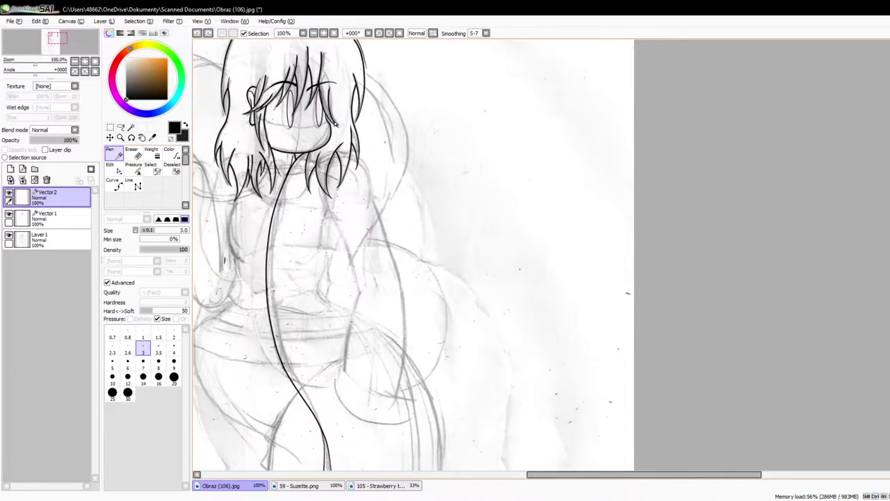
{"action": "left_click_drag", "start_coordinate": [368, 71], "coordinate": [363, 70]}
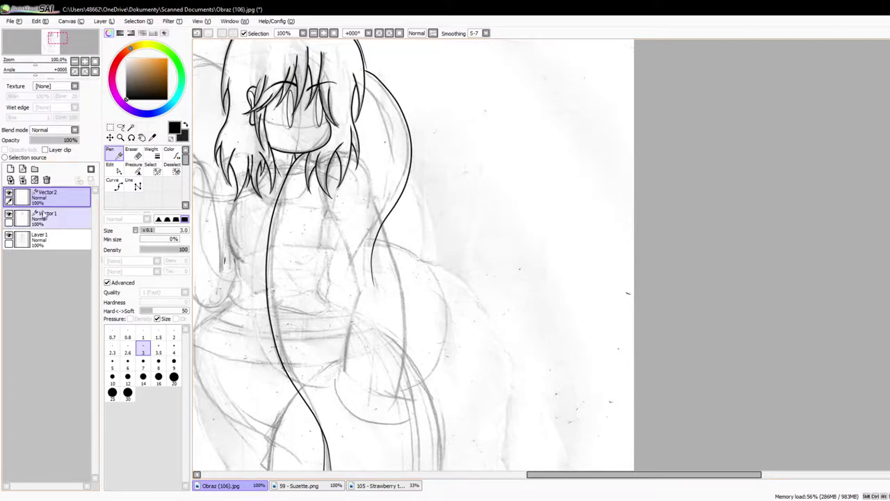
Step: Fit the shoulder-side curve's start to the hair outline and adjust the points along its upper arc
{"action": "left_click", "coordinate": [49, 216]}
{"action": "scroll", "coordinate": [387, 132], "scroll_direction": "down", "scroll_amount": 1}
{"action": "scroll", "coordinate": [372, 77], "scroll_direction": "up", "scroll_amount": 5}
{"action": "left_click", "coordinate": [49, 195]}
{"action": "left_click", "coordinate": [114, 169]}
{"action": "scroll", "coordinate": [313, 150], "scroll_direction": "down", "scroll_amount": 5}
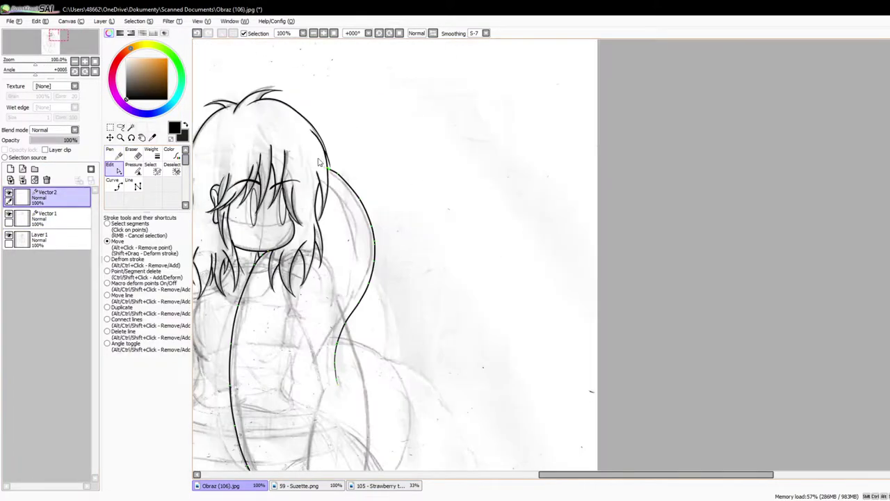
{"action": "scroll", "coordinate": [318, 157], "scroll_direction": "up", "scroll_amount": 6}
{"action": "scroll", "coordinate": [417, 202], "scroll_direction": "down", "scroll_amount": 5}
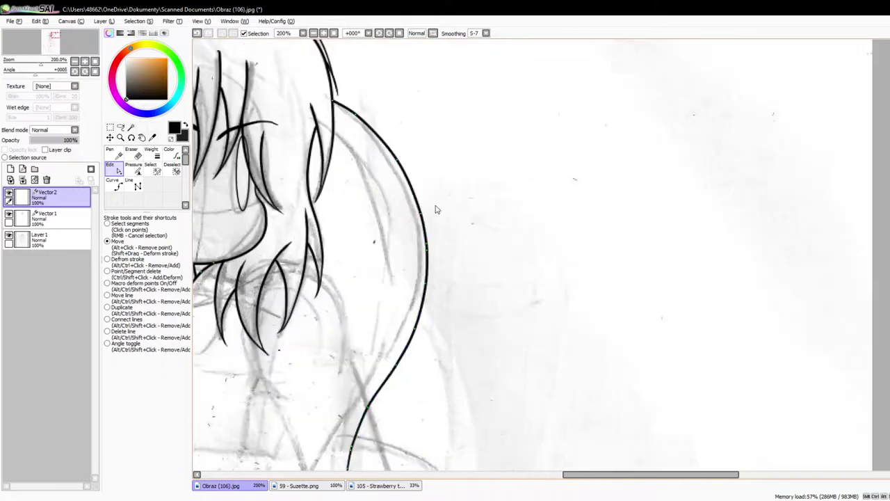
{"action": "scroll", "coordinate": [437, 264], "scroll_direction": "down", "scroll_amount": 2}
{"action": "scroll", "coordinate": [436, 264], "scroll_direction": "up", "scroll_amount": 4}
{"action": "scroll", "coordinate": [417, 208], "scroll_direction": "down", "scroll_amount": 4}
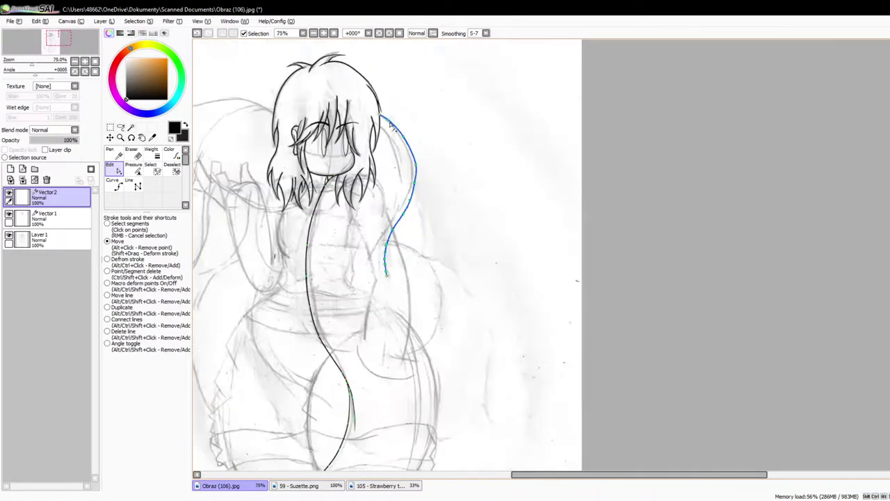
Step: Move and remove vector points on the shoulder-side curve to smooth it down to its lower end
{"action": "scroll", "coordinate": [461, 212], "scroll_direction": "up", "scroll_amount": 4}
{"action": "scroll", "coordinate": [460, 211], "scroll_direction": "down", "scroll_amount": 3}
{"action": "scroll", "coordinate": [477, 273], "scroll_direction": "up", "scroll_amount": 3}
{"action": "mouse_move", "coordinate": [469, 266]}
{"action": "left_mouse_down"}
{"action": "mouse_move", "coordinate": [475, 274]}
{"action": "mouse_move", "coordinate": [465, 264]}
{"action": "left_mouse_up"}
{"action": "scroll", "coordinate": [475, 274], "scroll_direction": "down", "scroll_amount": 3}
{"action": "scroll", "coordinate": [470, 306], "scroll_direction": "up", "scroll_amount": 3}
{"action": "scroll", "coordinate": [466, 266], "scroll_direction": "down", "scroll_amount": 3}
{"action": "scroll", "coordinate": [450, 345], "scroll_direction": "up", "scroll_amount": 3}
{"action": "left_click", "coordinate": [398, 289], "text": "alt"}
{"action": "scroll", "coordinate": [480, 181], "scroll_direction": "down", "scroll_amount": 5}
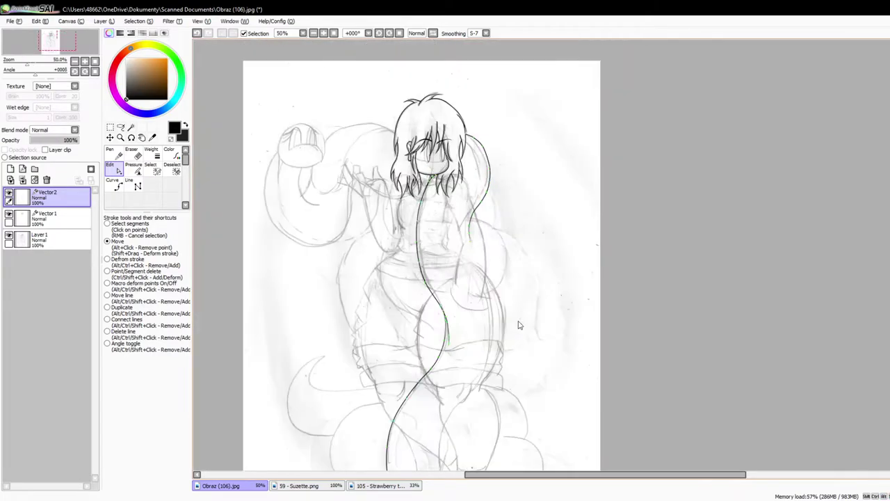
{"action": "scroll", "coordinate": [518, 325], "scroll_direction": "up", "scroll_amount": 4}
{"action": "scroll", "coordinate": [423, 221], "scroll_direction": "down", "scroll_amount": 5}
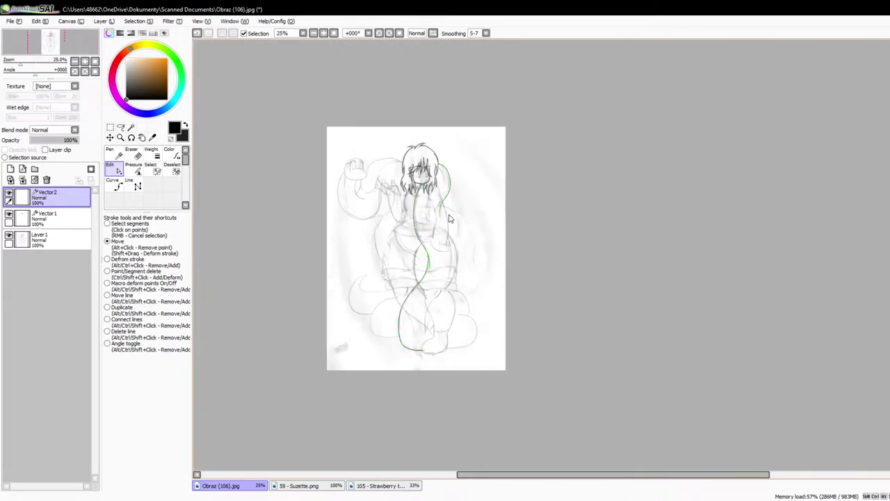
Step: Draw a long curve from the shoulder-side arc past the hip and down to the lower leg with the Pen at size 3.0
{"action": "scroll", "coordinate": [422, 221], "scroll_direction": "up", "scroll_amount": 3}
{"action": "left_click", "coordinate": [119, 157]}
{"action": "scroll", "coordinate": [407, 204], "scroll_direction": "down", "scroll_amount": 3}
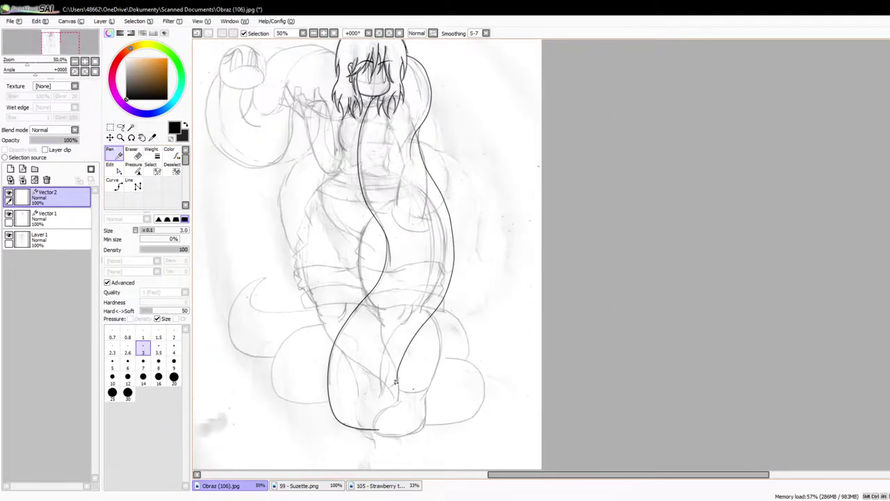
{"action": "scroll", "coordinate": [391, 291], "scroll_direction": "down", "scroll_amount": 1}
{"action": "scroll", "coordinate": [354, 224], "scroll_direction": "up", "scroll_amount": 1}
Step: Adjust the new long curve's points where it leaves the shoulder-side arc and runs along the hip
{"action": "left_click", "coordinate": [117, 171]}
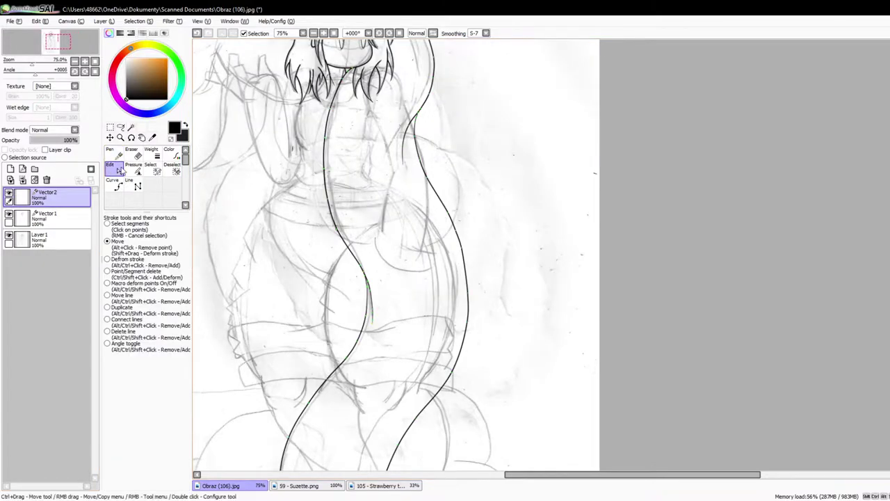
{"action": "scroll", "coordinate": [410, 142], "scroll_direction": "up", "scroll_amount": 6}
{"action": "scroll", "coordinate": [411, 133], "scroll_direction": "down", "scroll_amount": 3}
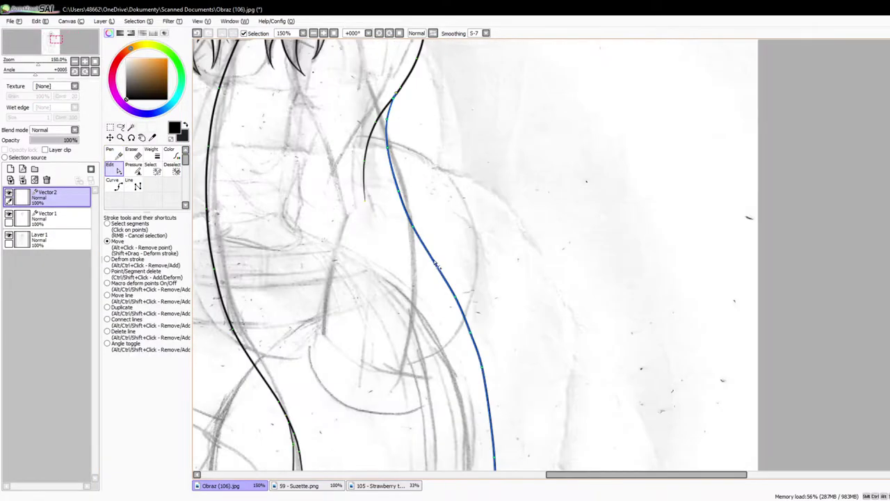
{"action": "scroll", "coordinate": [418, 233], "scroll_direction": "down", "scroll_amount": 3}
{"action": "scroll", "coordinate": [417, 233], "scroll_direction": "up", "scroll_amount": 3}
{"action": "scroll", "coordinate": [445, 292], "scroll_direction": "down", "scroll_amount": 4}
{"action": "scroll", "coordinate": [449, 326], "scroll_direction": "up", "scroll_amount": 1}
Step: Refine the long curve's lower end at the calf and check the line art with the sketch layer hidden
{"action": "scroll", "coordinate": [449, 326], "scroll_direction": "up", "scroll_amount": 3}
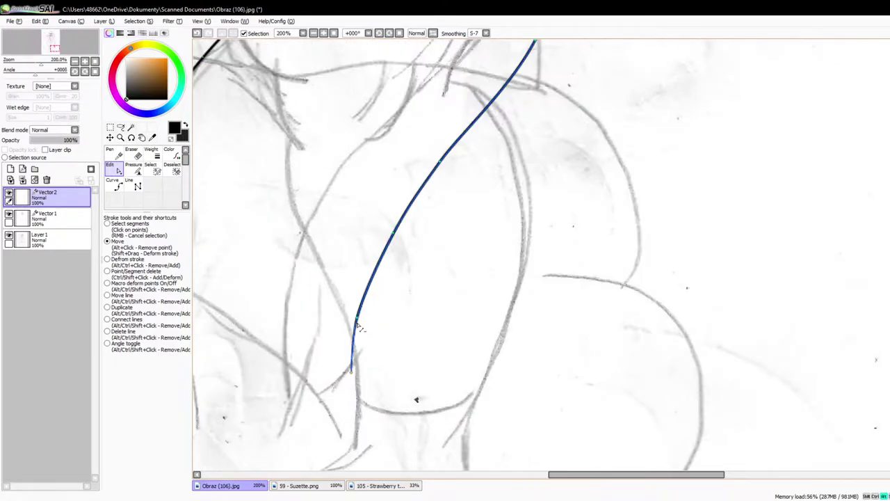
{"action": "scroll", "coordinate": [359, 351], "scroll_direction": "down", "scroll_amount": 1}
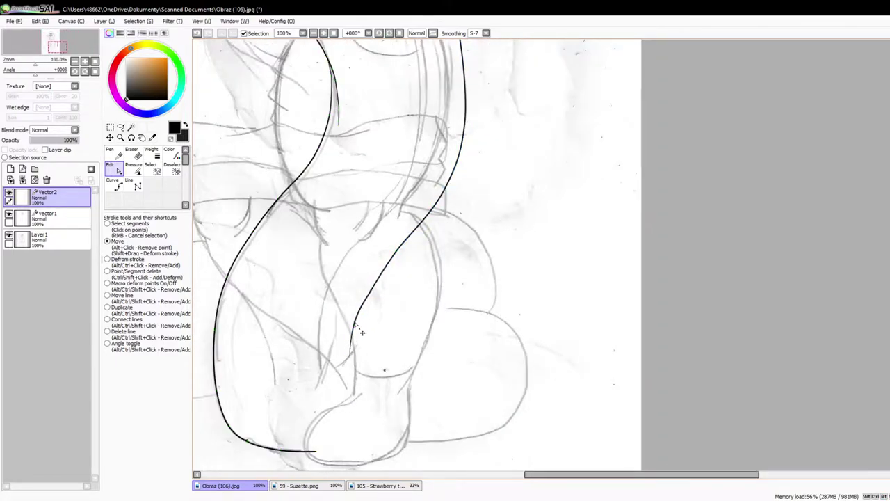
{"action": "scroll", "coordinate": [401, 288], "scroll_direction": "down", "scroll_amount": 2}
{"action": "scroll", "coordinate": [401, 288], "scroll_direction": "up", "scroll_amount": 3}
{"action": "scroll", "coordinate": [397, 144], "scroll_direction": "down", "scroll_amount": 2}
{"action": "left_click", "coordinate": [9, 235]}
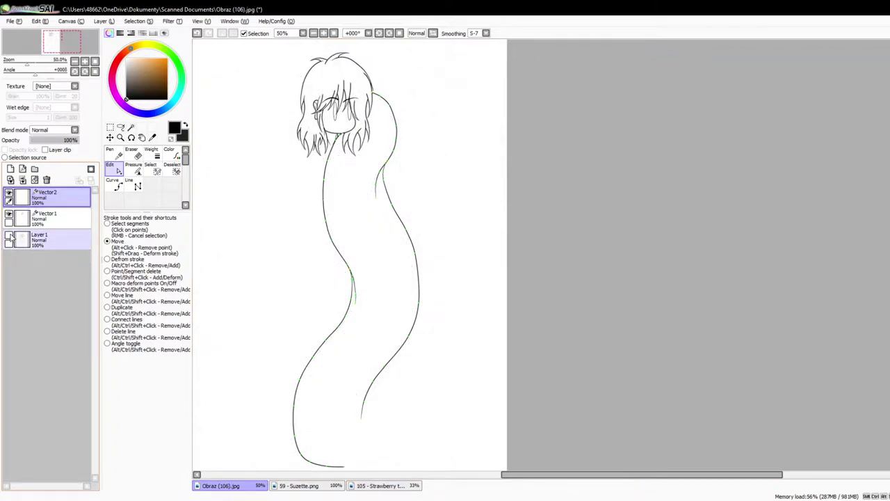
{"action": "left_click", "coordinate": [10, 236]}
{"action": "scroll", "coordinate": [315, 136], "scroll_direction": "up", "scroll_amount": 3}
{"action": "scroll", "coordinate": [377, 148], "scroll_direction": "down", "scroll_amount": 3}
{"action": "left_click", "coordinate": [114, 153]}
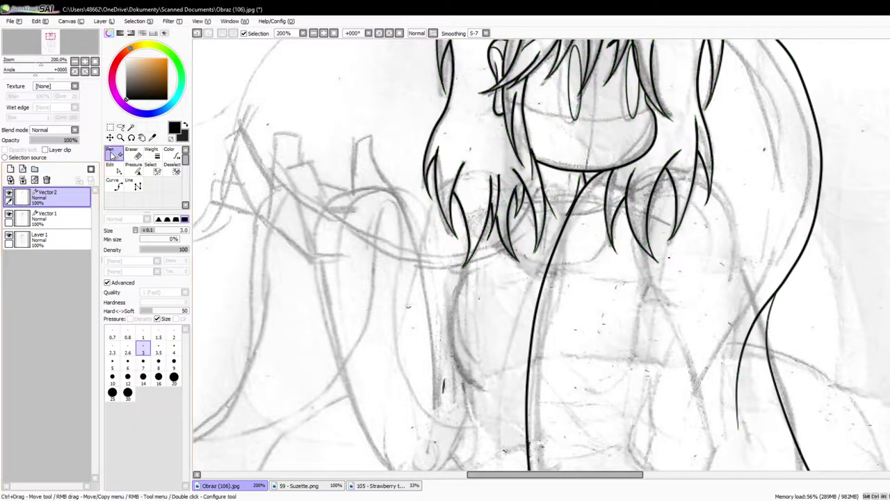
Step: Draw the chest's side contour down to the waist hem and the short neckline curve with the Pen at size 3.0
{"action": "left_click_drag", "start_coordinate": [580, 339], "coordinate": [456, 256]}
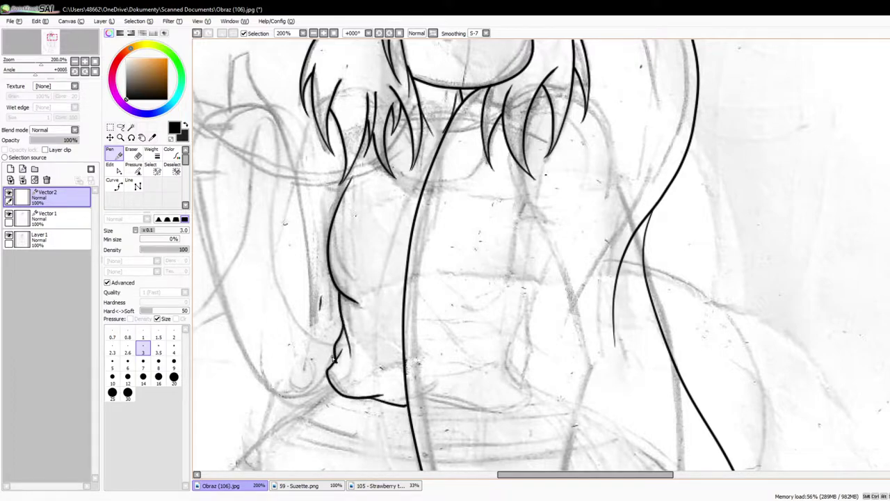
{"action": "scroll", "coordinate": [354, 286], "scroll_direction": "up", "scroll_amount": 1}
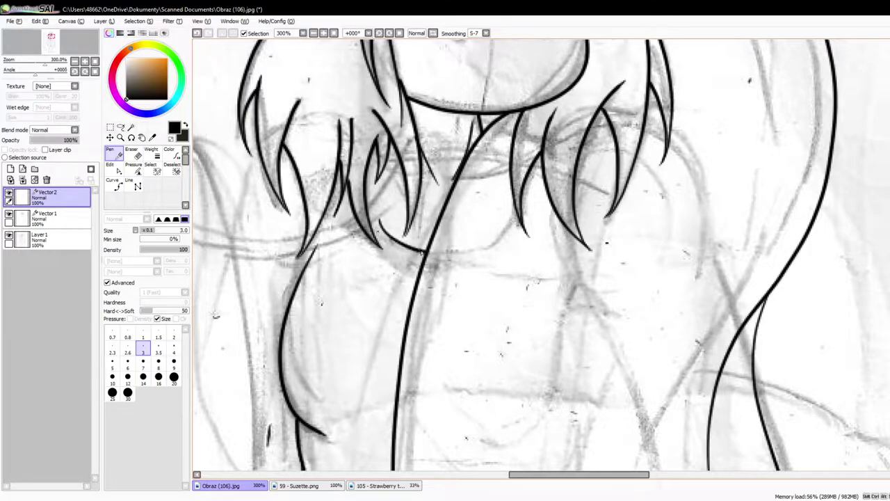
{"action": "scroll", "coordinate": [421, 252], "scroll_direction": "down", "scroll_amount": 5}
Step: Draw the four rounded fingers and the lower palm edge of the raised hand over the sketch
{"action": "scroll", "coordinate": [415, 271], "scroll_direction": "up", "scroll_amount": 4}
{"action": "scroll", "coordinate": [391, 254], "scroll_direction": "down", "scroll_amount": 4}
{"action": "scroll", "coordinate": [357, 217], "scroll_direction": "up", "scroll_amount": 3}
{"action": "scroll", "coordinate": [353, 191], "scroll_direction": "down", "scroll_amount": 3}
{"action": "scroll", "coordinate": [350, 183], "scroll_direction": "up", "scroll_amount": 5}
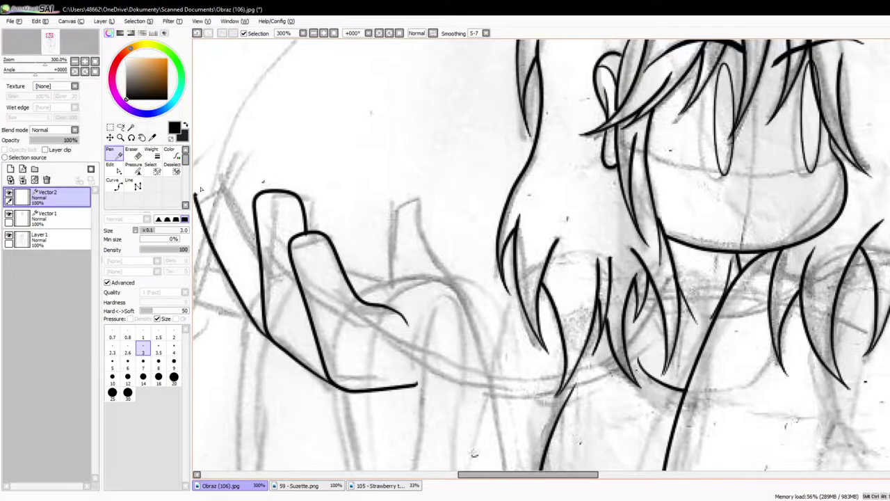
{"action": "scroll", "coordinate": [263, 259], "scroll_direction": "down", "scroll_amount": 3}
{"action": "scroll", "coordinate": [271, 306], "scroll_direction": "up", "scroll_amount": 4}
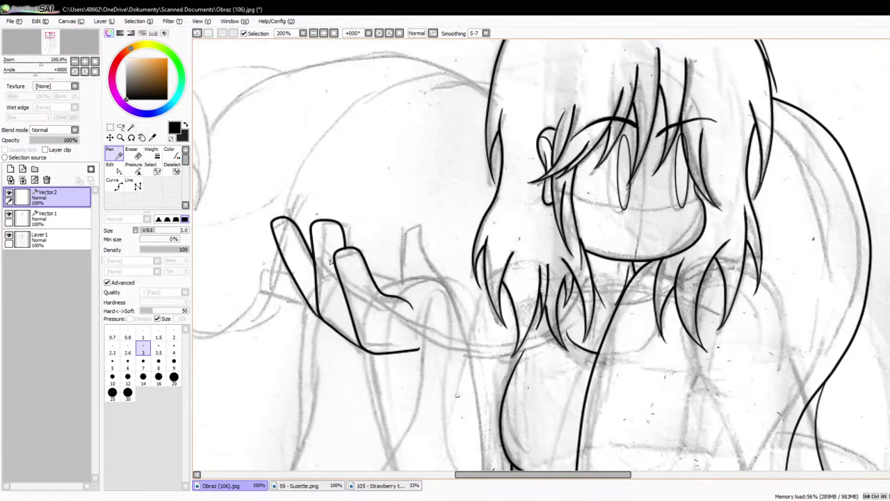
{"action": "scroll", "coordinate": [271, 306], "scroll_direction": "up", "scroll_amount": 1}
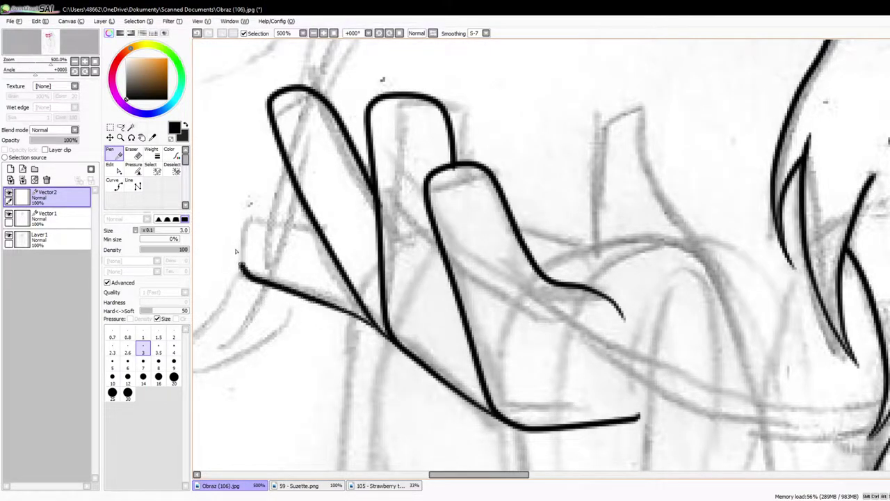
{"action": "left_click_drag", "start_coordinate": [318, 231], "coordinate": [321, 240]}
Step: Edit the end of the raised hand's lower palm line so it tapers off
{"action": "scroll", "coordinate": [320, 233], "scroll_direction": "down", "scroll_amount": 8}
{"action": "scroll", "coordinate": [313, 219], "scroll_direction": "up", "scroll_amount": 10}
{"action": "left_click", "coordinate": [114, 169]}
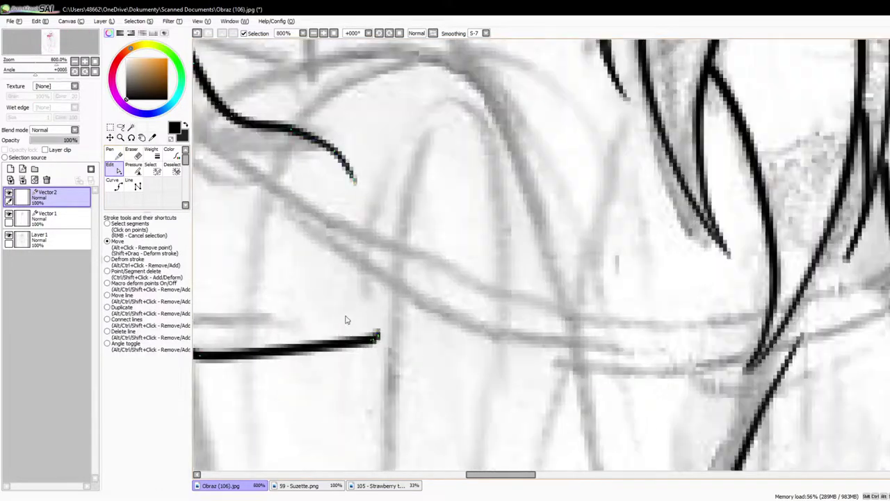
{"action": "scroll", "coordinate": [375, 337], "scroll_direction": "down", "scroll_amount": 5}
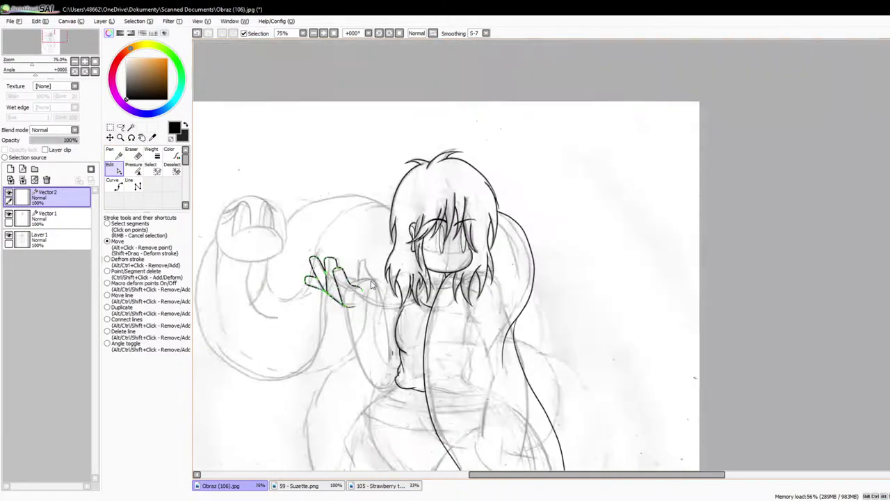
{"action": "scroll", "coordinate": [417, 209], "scroll_direction": "up", "scroll_amount": 2}
Step: Draw a sagging curve from the raised hand's inner finger through the hair tips up to the chin
{"action": "key", "text": "n"}
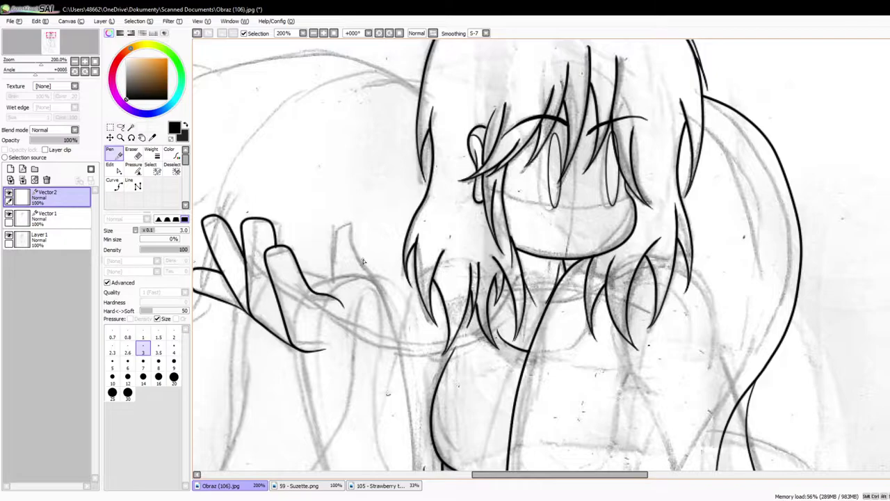
{"action": "scroll", "coordinate": [529, 257], "scroll_direction": "down", "scroll_amount": 4}
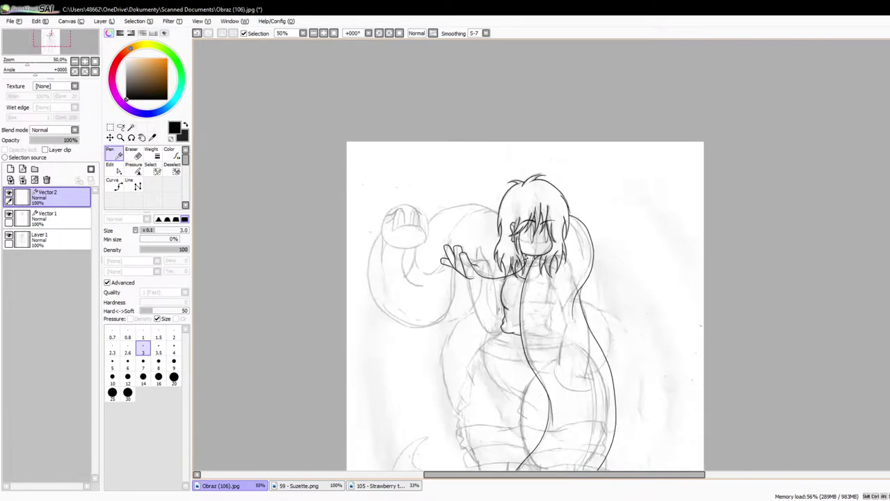
{"action": "scroll", "coordinate": [390, 292], "scroll_direction": "up", "scroll_amount": 5}
Step: Remove surplus vector points from the hand-to-chin curve to smooth it and refine its end below the chin
{"action": "key", "text": "e"}
{"action": "left_click", "coordinate": [318, 295], "text": "alt"}
{"action": "left_click", "coordinate": [268, 274], "text": "alt"}
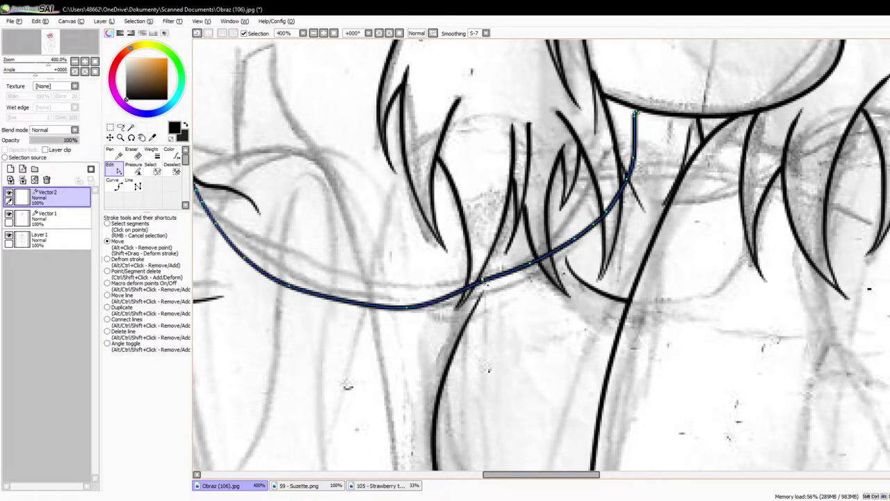
{"action": "left_click", "coordinate": [483, 281], "text": "alt"}
{"action": "left_click", "coordinate": [529, 263], "text": "alt"}
{"action": "left_click", "coordinate": [576, 237], "text": "alt"}
{"action": "left_click", "coordinate": [602, 221], "text": "alt"}
{"action": "scroll", "coordinate": [645, 62], "scroll_direction": "up", "scroll_amount": 2}
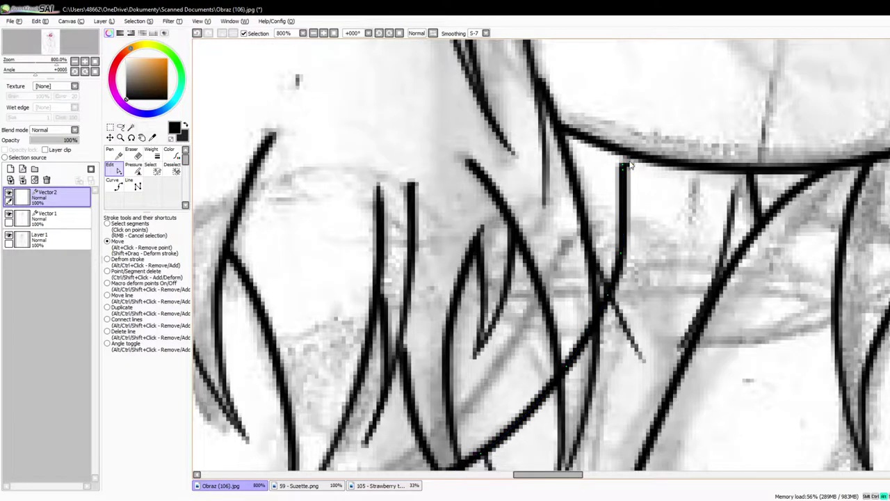
{"action": "scroll", "coordinate": [640, 184], "scroll_direction": "down", "scroll_amount": 6}
{"action": "scroll", "coordinate": [641, 188], "scroll_direction": "up", "scroll_amount": 1}
{"action": "scroll", "coordinate": [641, 137], "scroll_direction": "down", "scroll_amount": 1}
{"action": "scroll", "coordinate": [544, 115], "scroll_direction": "up", "scroll_amount": 1}
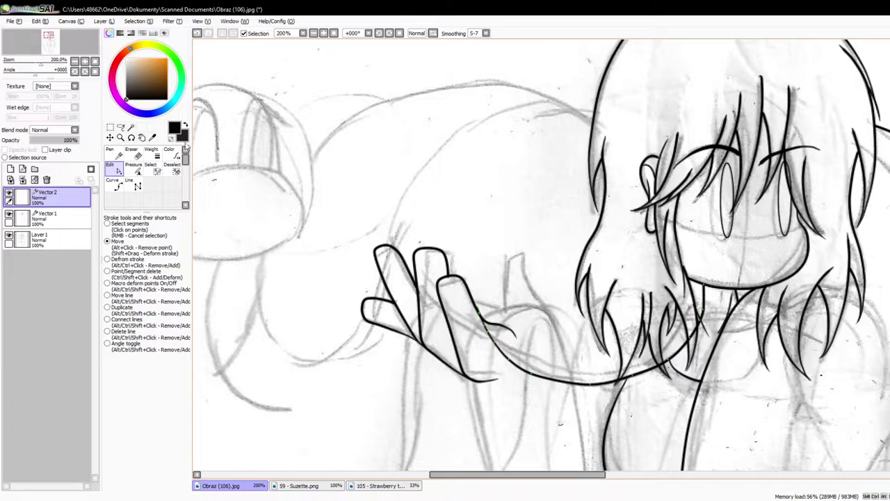
Step: Erase the part of the hand-to-chin curve that overlaps the hair strands near the neck, using eraser size 5.0
{"action": "left_click", "coordinate": [132, 154]}
{"action": "scroll", "coordinate": [455, 302], "scroll_direction": "down", "scroll_amount": 1}
{"action": "scroll", "coordinate": [591, 320], "scroll_direction": "up", "scroll_amount": 2}
{"action": "scroll", "coordinate": [591, 320], "scroll_direction": "down", "scroll_amount": 1}
{"action": "scroll", "coordinate": [565, 318], "scroll_direction": "up", "scroll_amount": 1}
{"action": "scroll", "coordinate": [564, 318], "scroll_direction": "up", "scroll_amount": 1}
{"action": "left_click_drag", "start_coordinate": [575, 268], "coordinate": [552, 305]}
{"action": "scroll", "coordinate": [455, 365], "scroll_direction": "down", "scroll_amount": 5}
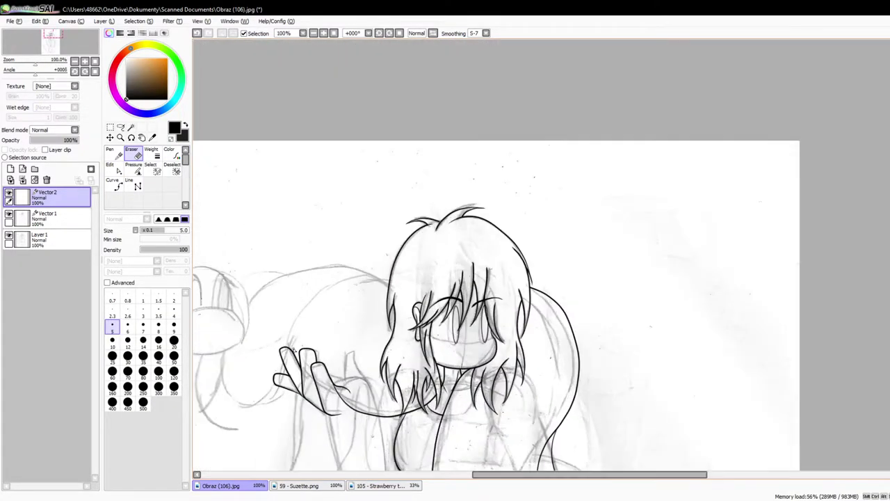
Step: On the Vector1 layer, erase the leftover end of the inner finger's line beside the hand-to-chin curve
{"action": "scroll", "coordinate": [455, 365], "scroll_direction": "up", "scroll_amount": 1}
{"action": "left_click", "coordinate": [115, 152]}
{"action": "scroll", "coordinate": [324, 196], "scroll_direction": "down", "scroll_amount": 1}
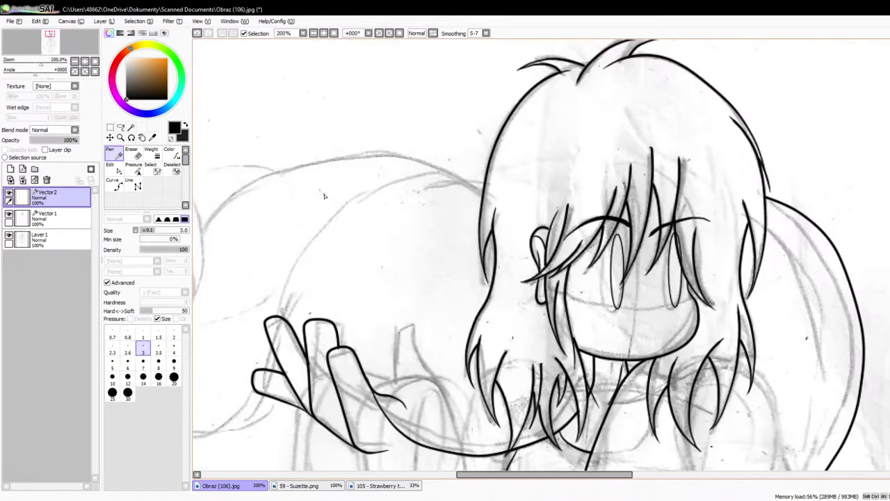
{"action": "left_click", "coordinate": [56, 218]}
{"action": "left_click", "coordinate": [132, 155]}
{"action": "scroll", "coordinate": [379, 394], "scroll_direction": "up", "scroll_amount": 5}
{"action": "scroll", "coordinate": [460, 376], "scroll_direction": "down", "scroll_amount": 1}
{"action": "mouse_move", "coordinate": [367, 379]}
{"action": "left_mouse_down"}
{"action": "mouse_move", "coordinate": [483, 415]}
{"action": "mouse_move", "coordinate": [509, 437]}
{"action": "left_mouse_up"}
{"action": "scroll", "coordinate": [452, 362], "scroll_direction": "down", "scroll_amount": 6}
{"action": "scroll", "coordinate": [511, 332], "scroll_direction": "up", "scroll_amount": 1}
Step: On the Vector2 layer, move the hand-to-chin curve's point where it meets the hair tip
{"action": "left_click", "coordinate": [56, 197]}
{"action": "left_click", "coordinate": [115, 170]}
{"action": "scroll", "coordinate": [438, 453], "scroll_direction": "up", "scroll_amount": 3}
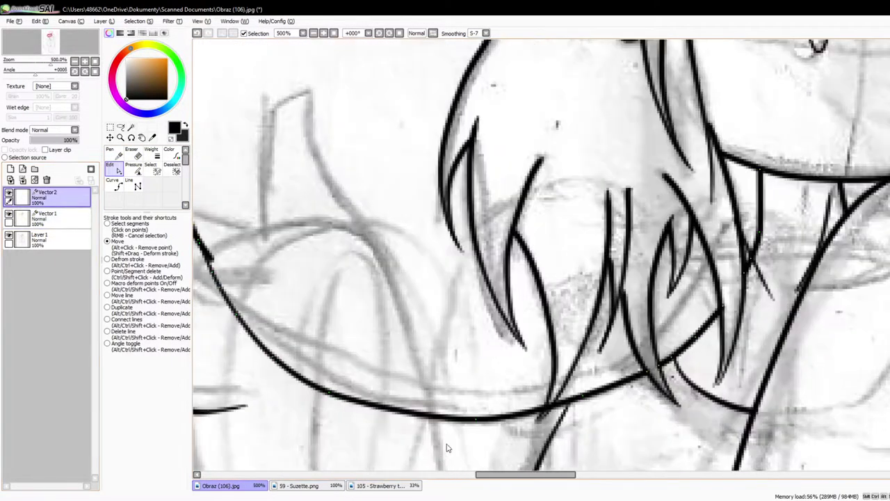
{"action": "left_click", "coordinate": [137, 157]}
{"action": "scroll", "coordinate": [549, 396], "scroll_direction": "up", "scroll_amount": 4}
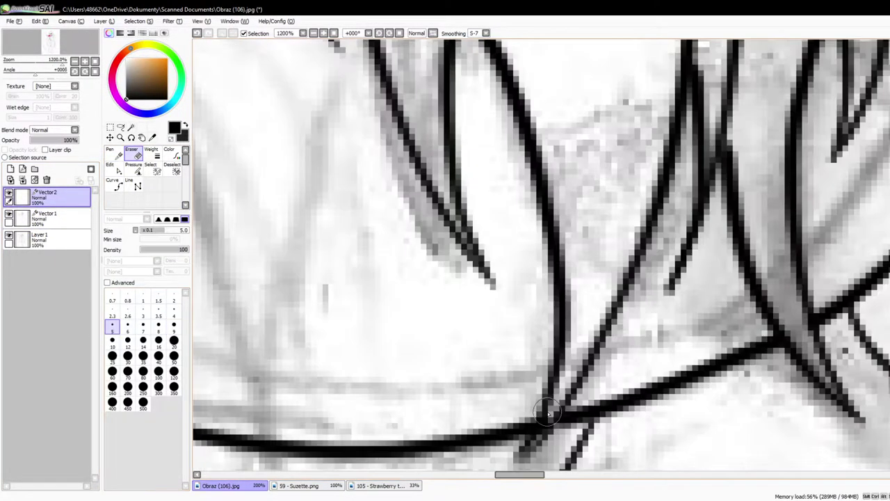
{"action": "left_click", "coordinate": [115, 170]}
{"action": "left_click_drag", "start_coordinate": [549, 418], "coordinate": [547, 443]}
{"action": "scroll", "coordinate": [550, 444], "scroll_direction": "down", "scroll_amount": 7}
{"action": "scroll", "coordinate": [532, 406], "scroll_direction": "up", "scroll_amount": 2}
Step: Draw the large arc above the raised hand, running into the side of the hair, with the Pen at size 3.0
{"action": "key", "text": "n"}
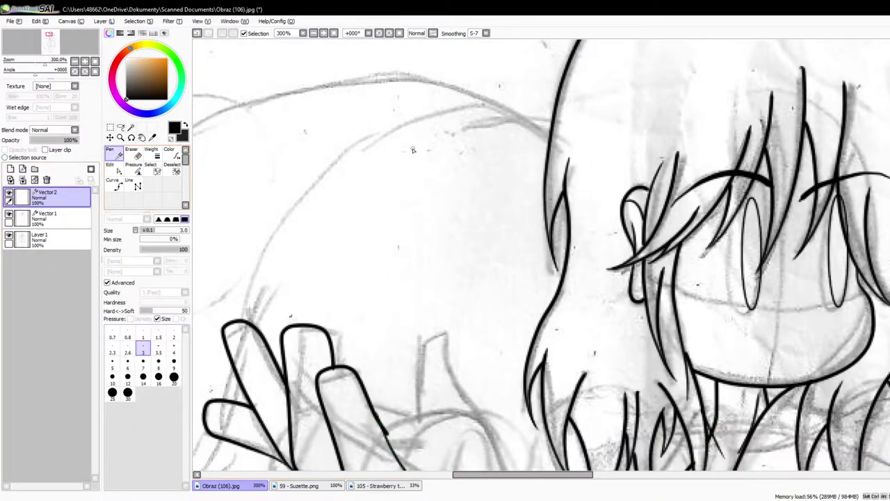
{"action": "left_click_drag", "start_coordinate": [497, 105], "coordinate": [577, 167]}
{"action": "scroll", "coordinate": [567, 192], "scroll_direction": "down", "scroll_amount": 3}
{"action": "scroll", "coordinate": [554, 188], "scroll_direction": "up", "scroll_amount": 3}
Step: Move and remove vector points along the large arc so it follows the sketched contour smoothly
{"action": "left_click", "coordinate": [115, 170]}
{"action": "scroll", "coordinate": [264, 124], "scroll_direction": "up", "scroll_amount": 2}
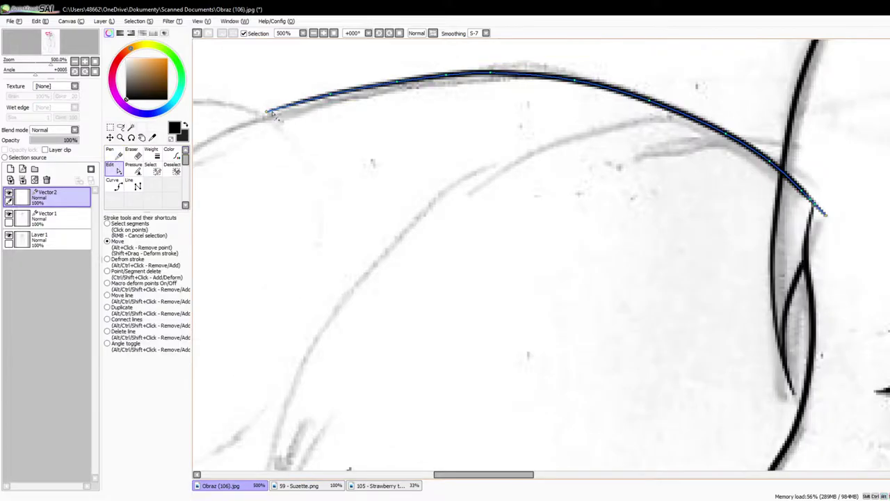
{"action": "left_click_drag", "start_coordinate": [267, 114], "coordinate": [265, 130]}
{"action": "left_click", "coordinate": [330, 95], "text": "alt"}
{"action": "left_click_drag", "start_coordinate": [397, 82], "coordinate": [375, 91]}
{"action": "mouse_move", "coordinate": [541, 102]}
{"action": "left_mouse_down"}
{"action": "mouse_move", "coordinate": [401, 82]}
{"action": "mouse_move", "coordinate": [441, 64]}
{"action": "left_mouse_up"}
{"action": "scroll", "coordinate": [500, 132], "scroll_direction": "down", "scroll_amount": 2}
{"action": "left_click_drag", "start_coordinate": [501, 132], "coordinate": [380, 60]}
Step: Erase the end of the large arc that extends into the hair
{"action": "left_click", "coordinate": [133, 155]}
{"action": "scroll", "coordinate": [543, 84], "scroll_direction": "up", "scroll_amount": 3}
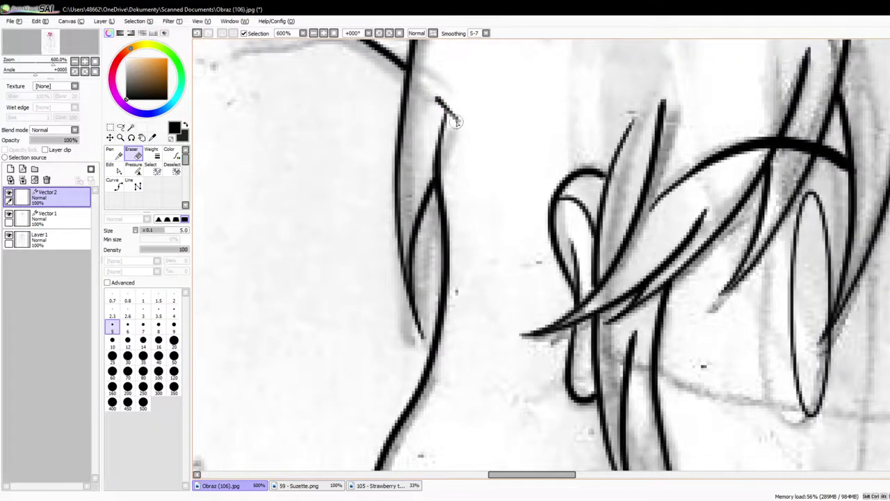
{"action": "scroll", "coordinate": [464, 127], "scroll_direction": "down", "scroll_amount": 9}
{"action": "scroll", "coordinate": [393, 248], "scroll_direction": "up", "scroll_amount": 3}
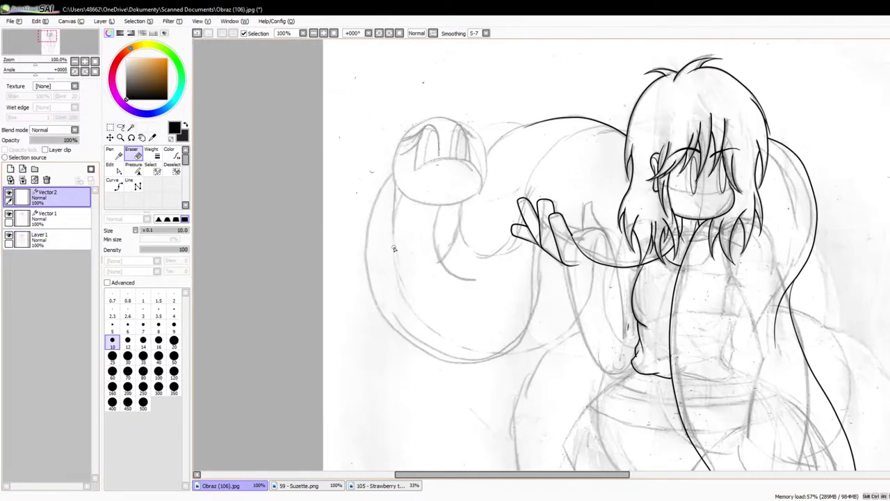
Step: Try extending the large arc through the hair toward the neck by moving its points, and compare it with the sketch layer hidden
{"action": "scroll", "coordinate": [735, 201], "scroll_direction": "up", "scroll_amount": 2}
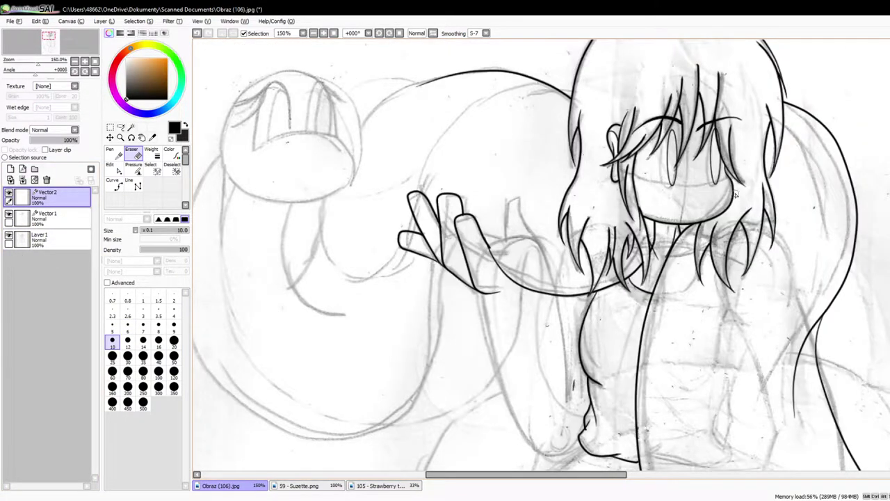
{"action": "scroll", "coordinate": [735, 195], "scroll_direction": "up", "scroll_amount": 1}
{"action": "key", "text": "ctrl"}
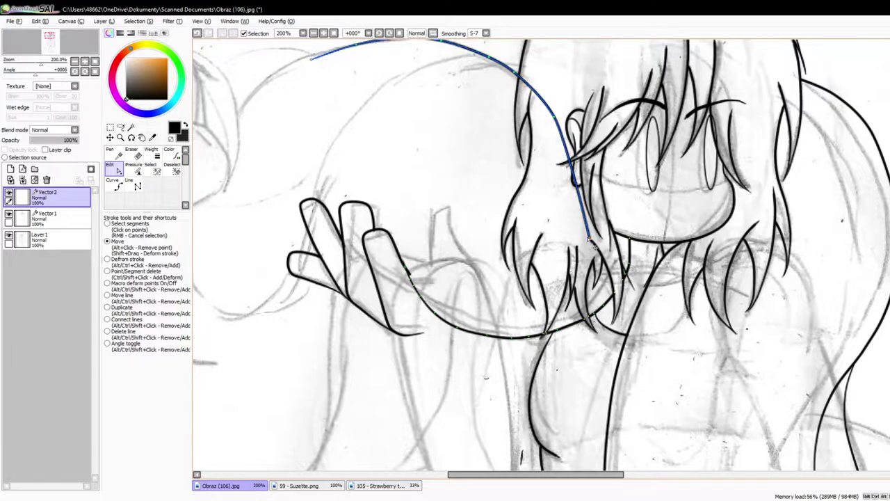
{"action": "scroll", "coordinate": [590, 241], "scroll_direction": "down", "scroll_amount": 2}
{"action": "scroll", "coordinate": [587, 238], "scroll_direction": "up", "scroll_amount": 3}
{"action": "left_click_drag", "start_coordinate": [598, 257], "coordinate": [597, 323]}
{"action": "scroll", "coordinate": [584, 318], "scroll_direction": "down", "scroll_amount": 1}
{"action": "left_click_drag", "start_coordinate": [556, 147], "coordinate": [555, 141]}
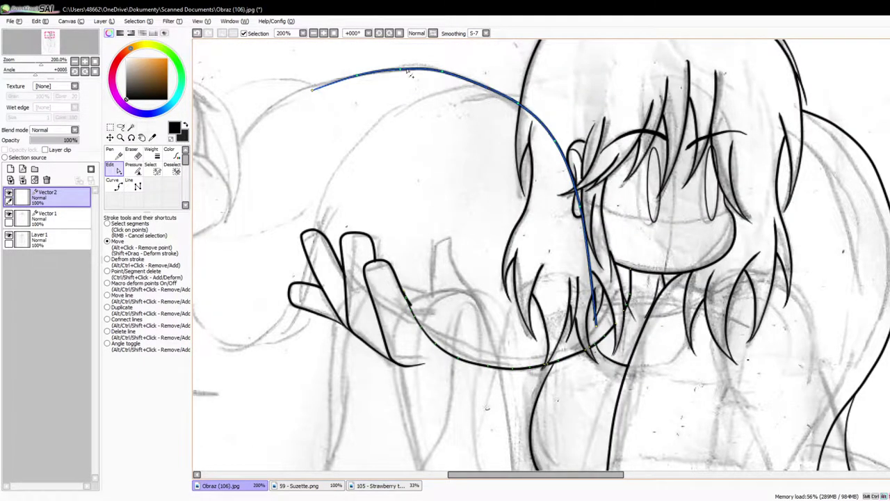
{"action": "scroll", "coordinate": [443, 81], "scroll_direction": "down", "scroll_amount": 3}
{"action": "left_click", "coordinate": [9, 237]}
{"action": "left_click", "coordinate": [9, 237]}
{"action": "scroll", "coordinate": [634, 166], "scroll_direction": "up", "scroll_amount": 3}
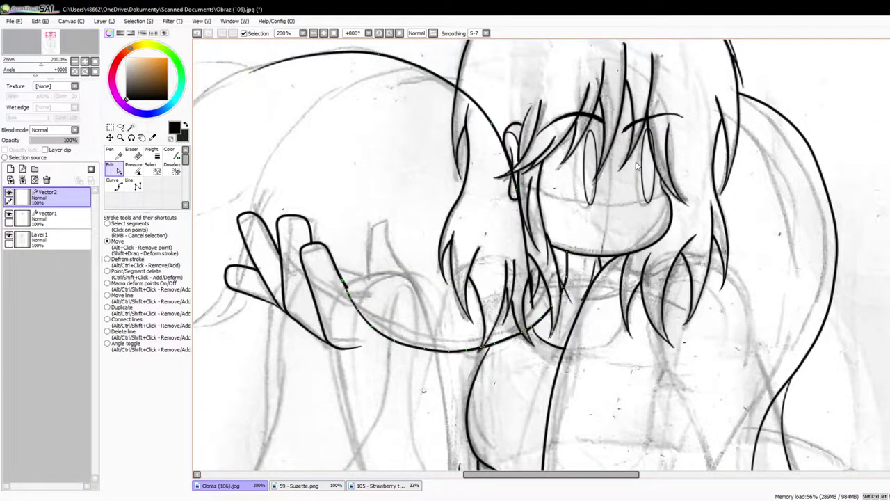
Step: On the Vector1 layer, try erasing the hair lines around the extended arc with eraser size 20.0, and undo the erasures
{"action": "scroll", "coordinate": [636, 165], "scroll_direction": "down", "scroll_amount": 2}
{"action": "scroll", "coordinate": [645, 166], "scroll_direction": "up", "scroll_amount": 1}
{"action": "left_click", "coordinate": [59, 217]}
{"action": "left_click", "coordinate": [133, 154]}
{"action": "scroll", "coordinate": [576, 142], "scroll_direction": "up", "scroll_amount": 3}
{"action": "left_click_drag", "start_coordinate": [353, 75], "coordinate": [355, 86]}
{"action": "left_click_drag", "start_coordinate": [385, 105], "coordinate": [394, 198]}
{"action": "left_click_drag", "start_coordinate": [453, 229], "coordinate": [472, 271]}
{"action": "scroll", "coordinate": [456, 261], "scroll_direction": "down", "scroll_amount": 5}
{"action": "scroll", "coordinate": [456, 281], "scroll_direction": "up", "scroll_amount": 3}
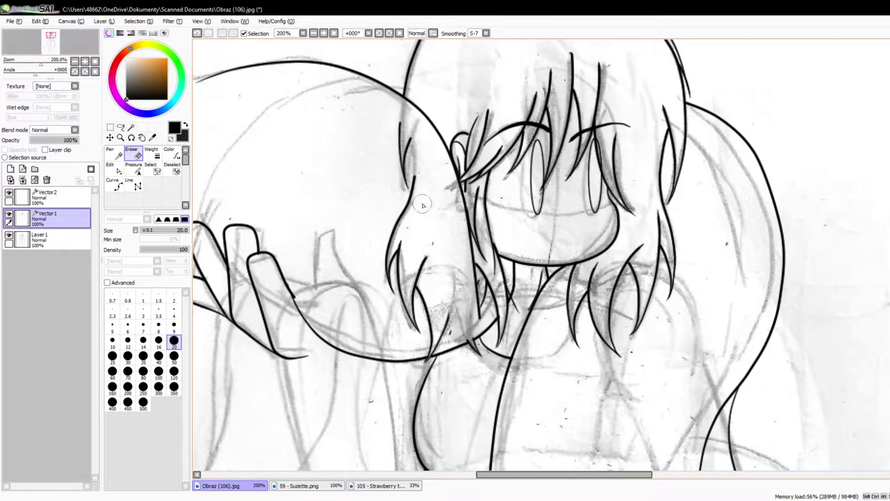
{"action": "scroll", "coordinate": [405, 255], "scroll_direction": "down", "scroll_amount": 4}
{"action": "scroll", "coordinate": [415, 248], "scroll_direction": "up", "scroll_amount": 3}
{"action": "key", "text": "ctrl+z"}
{"action": "key", "text": "ctrl+z"}
{"action": "key", "text": "ctrl+z"}
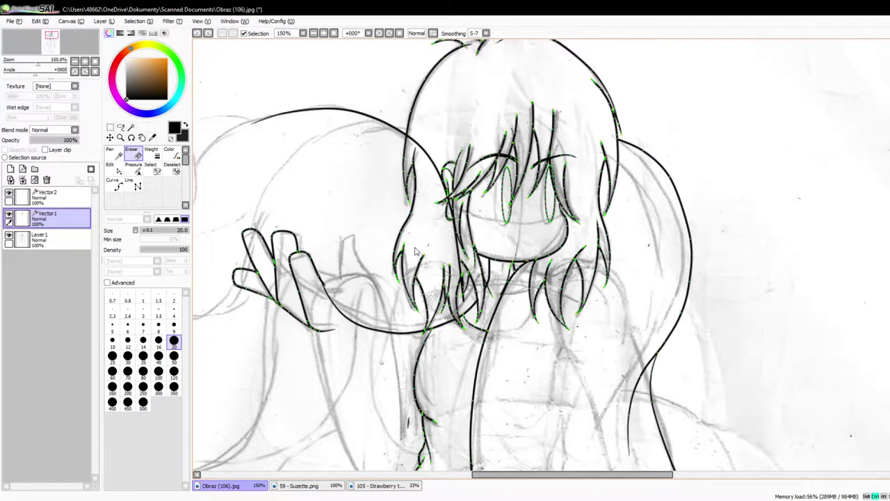
Step: On the Vector2 layer, erase the arc's extension across the hair and check the line art with the sketch layer hidden
{"action": "left_click", "coordinate": [376, 120], "text": "ctrl+shift"}
{"action": "scroll", "coordinate": [438, 145], "scroll_direction": "up", "scroll_amount": 3}
{"action": "left_click_drag", "start_coordinate": [365, 130], "coordinate": [481, 440]}
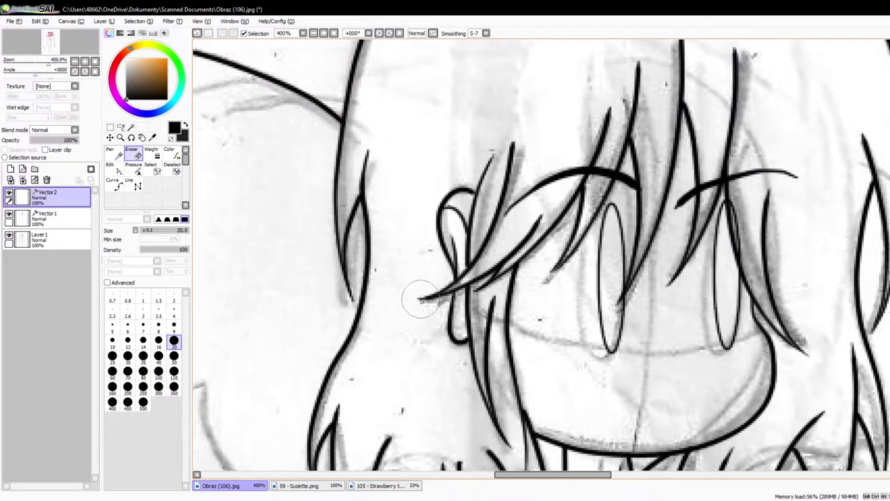
{"action": "scroll", "coordinate": [420, 298], "scroll_direction": "down", "scroll_amount": 3}
{"action": "scroll", "coordinate": [440, 410], "scroll_direction": "up", "scroll_amount": 4}
{"action": "scroll", "coordinate": [404, 333], "scroll_direction": "down", "scroll_amount": 6}
{"action": "scroll", "coordinate": [403, 323], "scroll_direction": "up", "scroll_amount": 2}
{"action": "left_click", "coordinate": [9, 235]}
{"action": "left_click", "coordinate": [9, 235]}
{"action": "scroll", "coordinate": [486, 212], "scroll_direction": "down", "scroll_amount": 3}
{"action": "scroll", "coordinate": [375, 226], "scroll_direction": "up", "scroll_amount": 2}
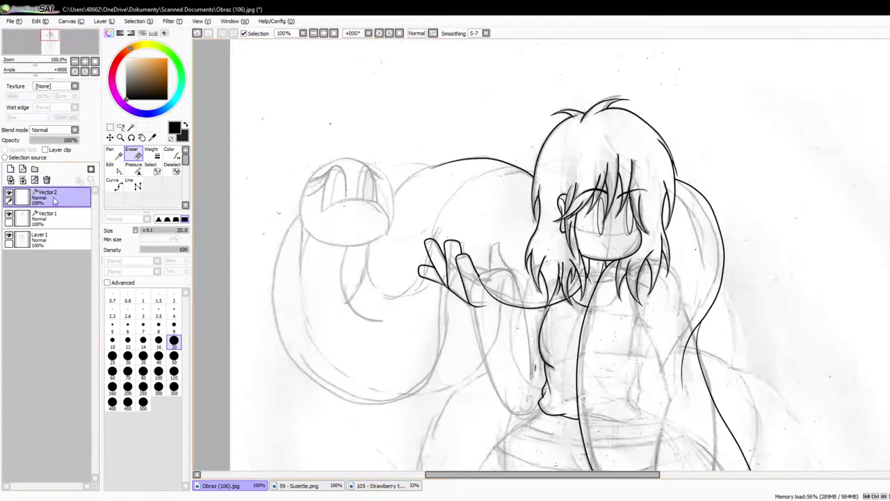
Step: Examine the snake's head in the Strawberry the Python reference image and return to the sketch document
{"action": "scroll", "coordinate": [422, 226], "scroll_direction": "down", "scroll_amount": 1}
{"action": "left_click", "coordinate": [382, 487]}
{"action": "scroll", "coordinate": [619, 251], "scroll_direction": "up", "scroll_amount": 3}
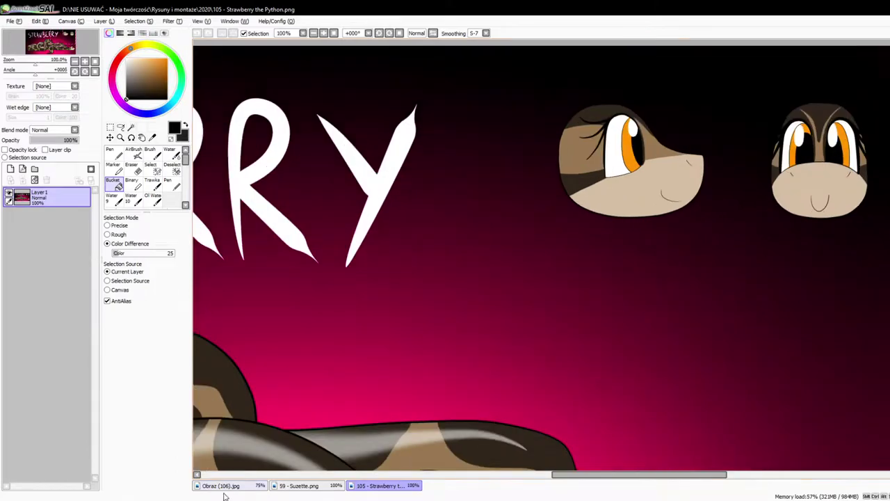
{"action": "left_click", "coordinate": [219, 486]}
Step: Continue the large arc with the Pen down past the snake's head to its lower corner, and add the short curve there
{"action": "scroll", "coordinate": [358, 224], "scroll_direction": "up", "scroll_amount": 2}
{"action": "scroll", "coordinate": [451, 157], "scroll_direction": "down", "scroll_amount": 2}
{"action": "scroll", "coordinate": [554, 218], "scroll_direction": "up", "scroll_amount": 2}
{"action": "key", "text": "n"}
{"action": "scroll", "coordinate": [554, 217], "scroll_direction": "up", "scroll_amount": 1}
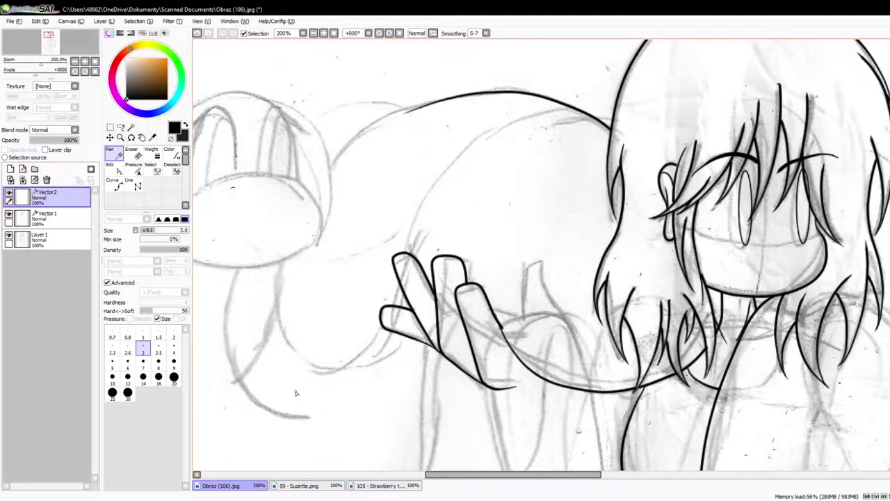
{"action": "scroll", "coordinate": [394, 99], "scroll_direction": "up", "scroll_amount": 2}
Step: Edit the continued curve's vector points so it joins the large arc smoothly
{"action": "key", "text": "e"}
{"action": "scroll", "coordinate": [437, 106], "scroll_direction": "up", "scroll_amount": 2}
{"action": "scroll", "coordinate": [491, 111], "scroll_direction": "down", "scroll_amount": 4}
{"action": "scroll", "coordinate": [442, 132], "scroll_direction": "up", "scroll_amount": 2}
{"action": "left_click", "coordinate": [445, 127], "text": "alt"}
{"action": "scroll", "coordinate": [368, 195], "scroll_direction": "down", "scroll_amount": 2}
{"action": "scroll", "coordinate": [366, 199], "scroll_direction": "up", "scroll_amount": 1}
{"action": "scroll", "coordinate": [359, 245], "scroll_direction": "down", "scroll_amount": 1}
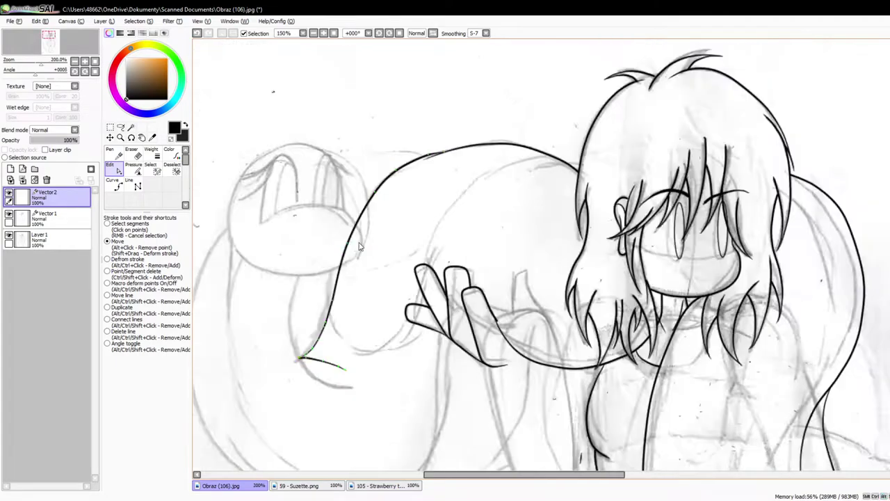
Step: Reshape the short curve at the lower corner by removing a point and moving its free end
{"action": "scroll", "coordinate": [327, 369], "scroll_direction": "up", "scroll_amount": 3}
{"action": "left_click", "coordinate": [373, 344], "text": "alt"}
{"action": "left_click_drag", "start_coordinate": [410, 368], "coordinate": [354, 375]}
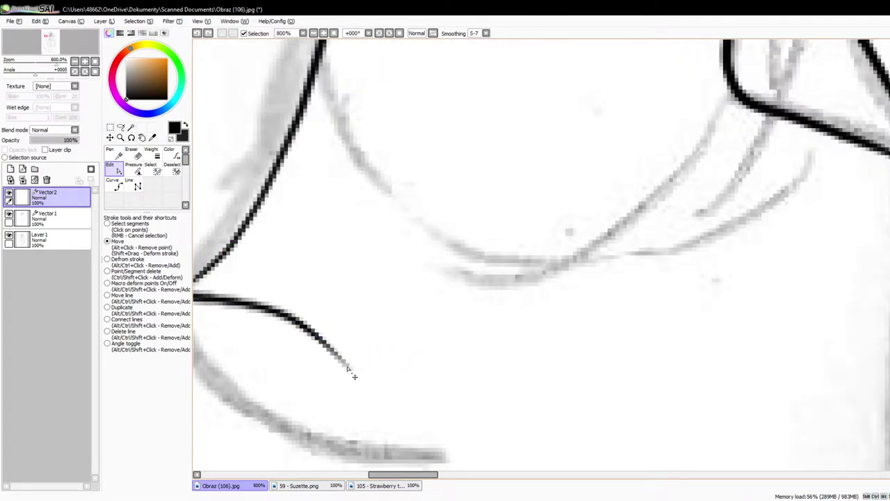
{"action": "scroll", "coordinate": [351, 372], "scroll_direction": "down", "scroll_amount": 2}
{"action": "scroll", "coordinate": [278, 345], "scroll_direction": "up", "scroll_amount": 1}
Step: Remove and move points on the long curve's lower end to smooth where it meets the short curve
{"action": "scroll", "coordinate": [262, 330], "scroll_direction": "up", "scroll_amount": 3}
{"action": "left_click", "coordinate": [295, 322], "text": "alt"}
{"action": "left_click_drag", "start_coordinate": [336, 299], "coordinate": [301, 326]}
{"action": "left_click", "coordinate": [361, 283], "text": "alt"}
{"action": "left_click", "coordinate": [417, 227], "text": "alt"}
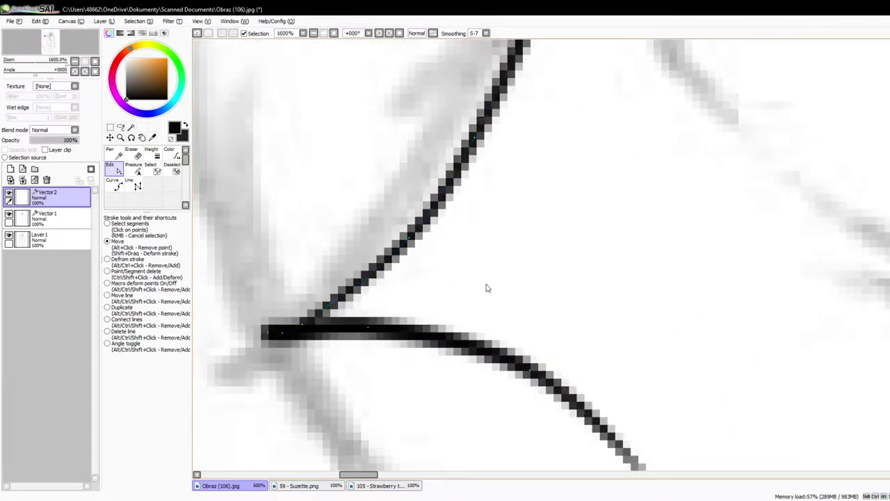
Step: Examine the new snake body curves against the whole figure and sketch
{"action": "scroll", "coordinate": [448, 281], "scroll_direction": "down", "scroll_amount": 4}
{"action": "scroll", "coordinate": [458, 240], "scroll_direction": "up", "scroll_amount": 1}
{"action": "scroll", "coordinate": [457, 240], "scroll_direction": "down", "scroll_amount": 1}
{"action": "scroll", "coordinate": [441, 292], "scroll_direction": "down", "scroll_amount": 2}
{"action": "scroll", "coordinate": [583, 93], "scroll_direction": "up", "scroll_amount": 3}
{"action": "scroll", "coordinate": [538, 204], "scroll_direction": "down", "scroll_amount": 4}
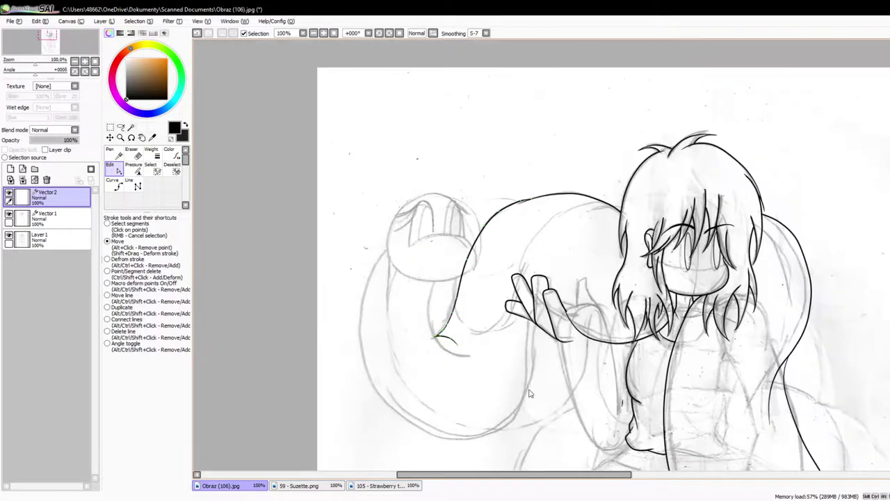
{"action": "scroll", "coordinate": [548, 391], "scroll_direction": "up", "scroll_amount": 1}
{"action": "scroll", "coordinate": [518, 100], "scroll_direction": "up", "scroll_amount": 1}
{"action": "scroll", "coordinate": [532, 101], "scroll_direction": "down", "scroll_amount": 3}
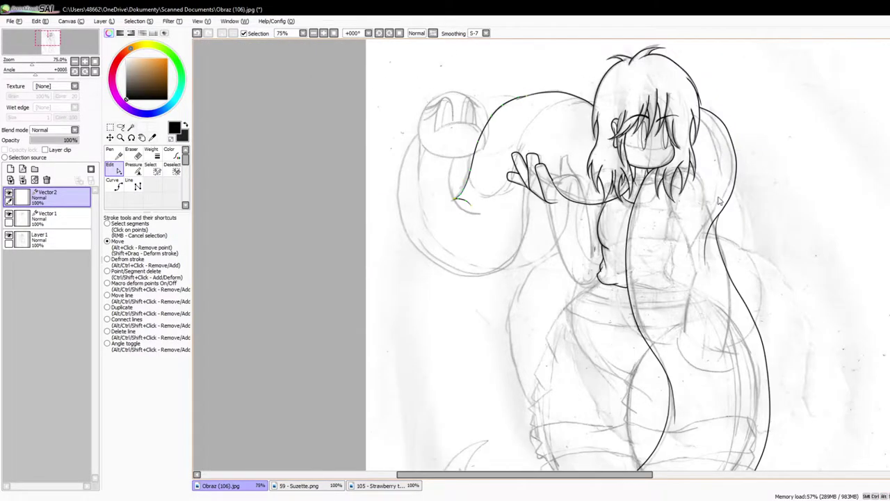
Step: Trace the outer forearm line from the wrist down to the elbow along the pencil sketch
{"action": "scroll", "coordinate": [650, 178], "scroll_direction": "up", "scroll_amount": 3}
{"action": "scroll", "coordinate": [389, 250], "scroll_direction": "down", "scroll_amount": 1}
{"action": "scroll", "coordinate": [440, 298], "scroll_direction": "down", "scroll_amount": 3}
{"action": "scroll", "coordinate": [441, 298], "scroll_direction": "up", "scroll_amount": 4}
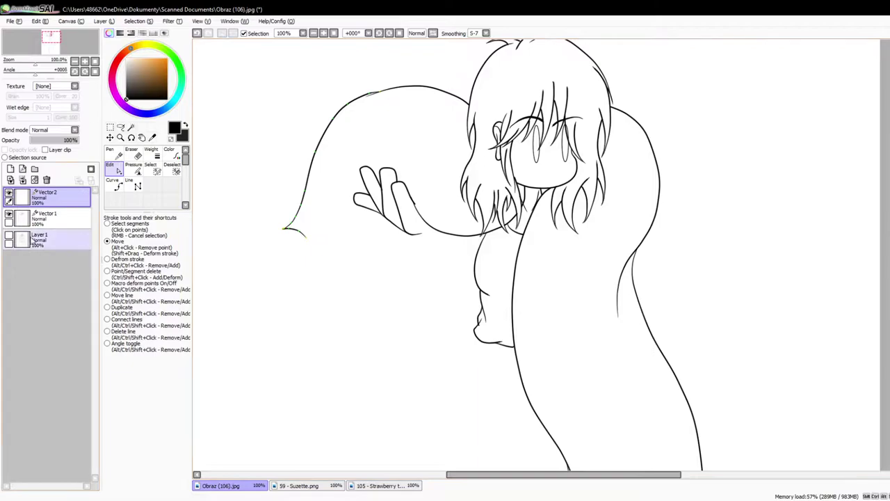
{"action": "key", "text": "n"}
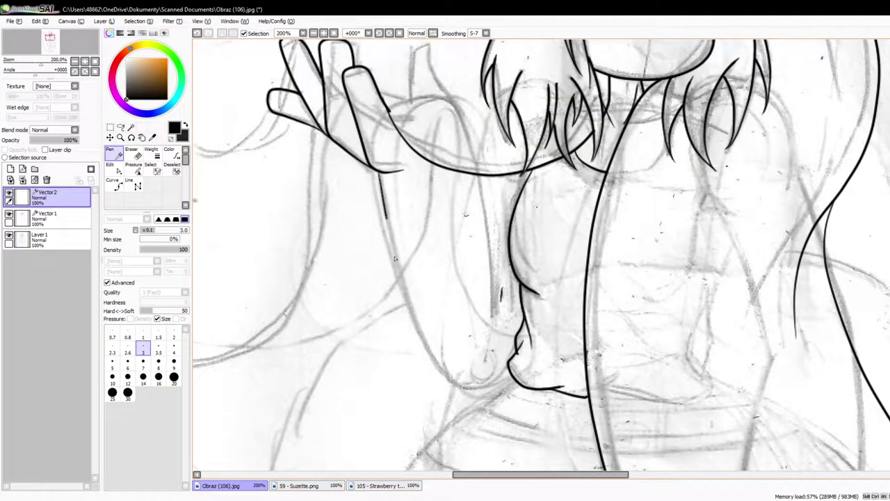
Step: Move the outer forearm line's vector points to follow the sketch and end the line on the torso outline at the elbow
{"action": "left_click", "coordinate": [115, 168]}
{"action": "scroll", "coordinate": [389, 171], "scroll_direction": "up", "scroll_amount": 5}
{"action": "left_click_drag", "start_coordinate": [326, 185], "coordinate": [323, 178]}
{"action": "scroll", "coordinate": [321, 180], "scroll_direction": "down", "scroll_amount": 4}
{"action": "scroll", "coordinate": [328, 261], "scroll_direction": "down", "scroll_amount": 4}
{"action": "scroll", "coordinate": [457, 361], "scroll_direction": "up", "scroll_amount": 5}
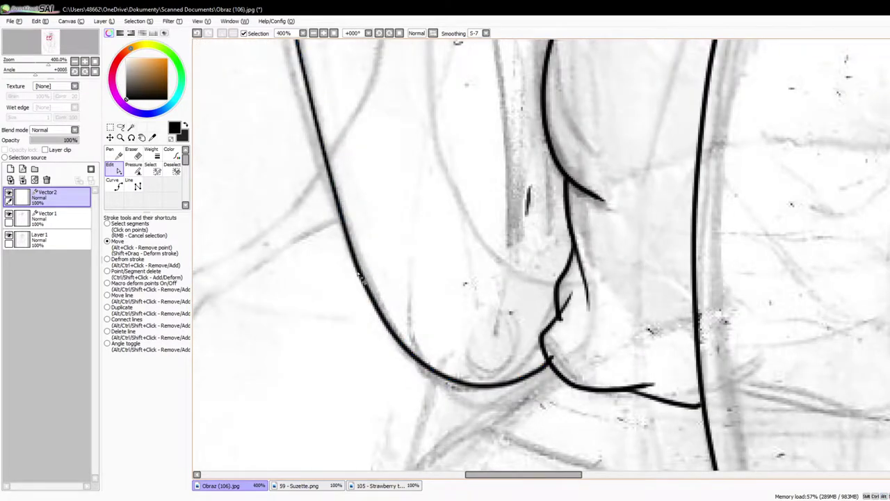
{"action": "left_click_drag", "start_coordinate": [548, 359], "coordinate": [552, 367]}
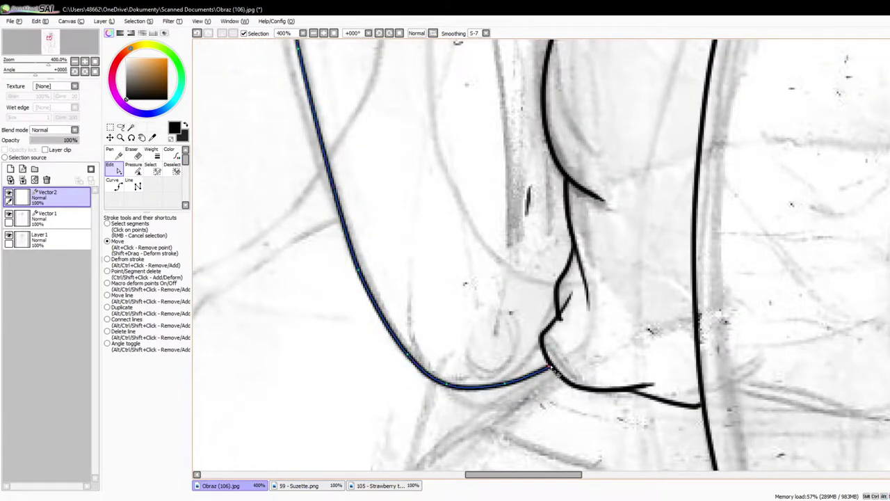
{"action": "scroll", "coordinate": [553, 370], "scroll_direction": "down", "scroll_amount": 4}
{"action": "scroll", "coordinate": [542, 306], "scroll_direction": "up", "scroll_amount": 3}
Step: Trace the inner forearm line down to the elbow and edit its points so it starts at the lower edge of the snake's coil
{"action": "left_click", "coordinate": [114, 151]}
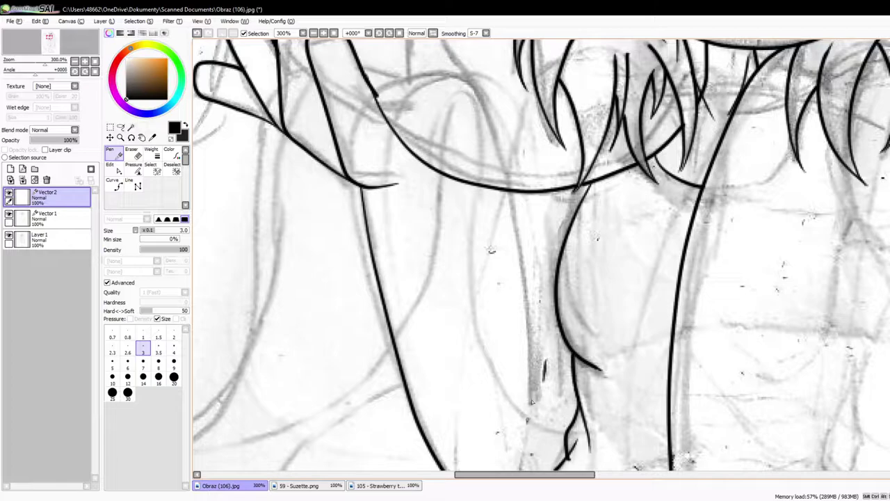
{"action": "left_click", "coordinate": [114, 169]}
{"action": "scroll", "coordinate": [564, 217], "scroll_direction": "up", "scroll_amount": 4}
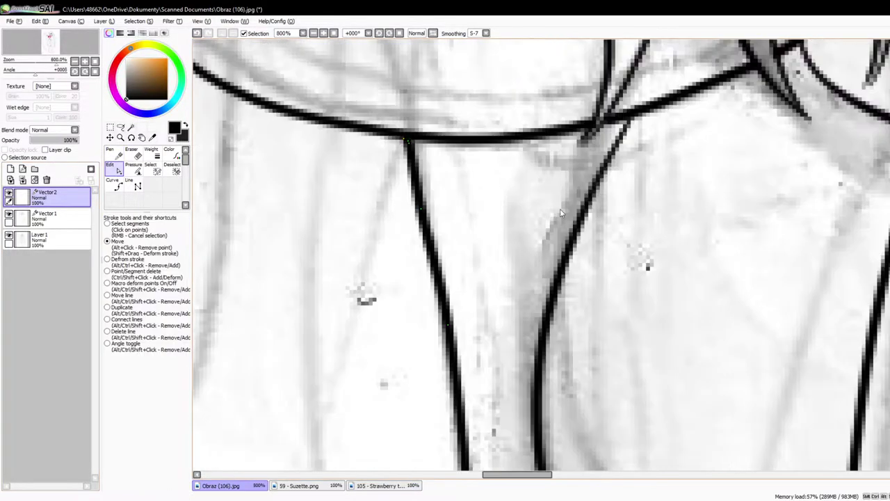
{"action": "scroll", "coordinate": [396, 221], "scroll_direction": "down", "scroll_amount": 8}
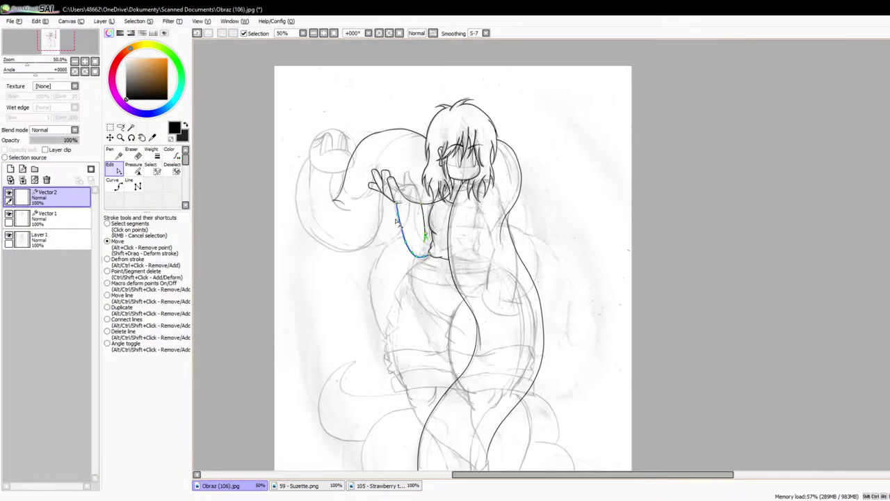
{"action": "scroll", "coordinate": [393, 225], "scroll_direction": "up", "scroll_amount": 4}
{"action": "scroll", "coordinate": [369, 215], "scroll_direction": "down", "scroll_amount": 2}
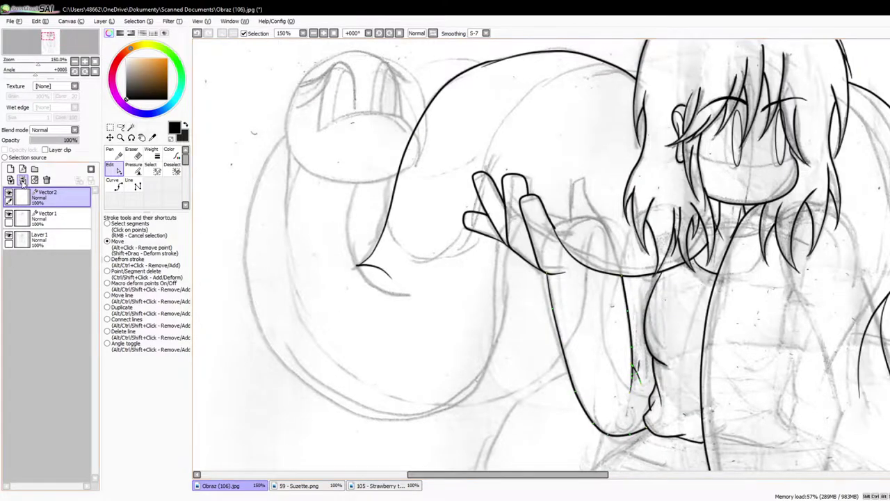
Step: Try tracing the snake's neck curve below the head with its short lower bend
{"action": "left_click", "coordinate": [111, 155]}
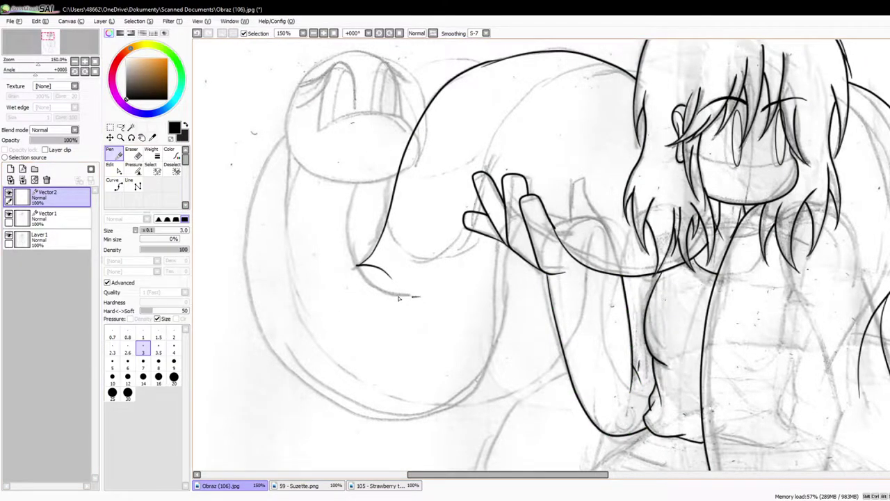
{"action": "scroll", "coordinate": [348, 188], "scroll_direction": "up", "scroll_amount": 1}
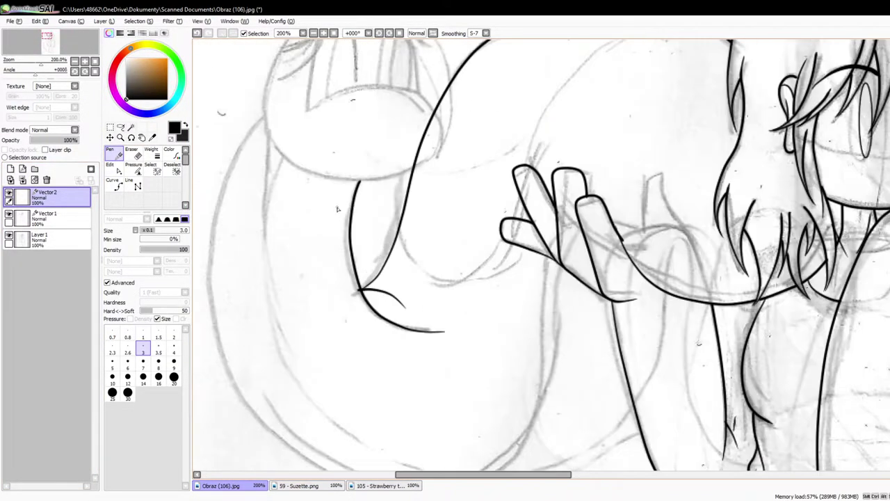
{"action": "left_click", "coordinate": [115, 169]}
{"action": "scroll", "coordinate": [372, 188], "scroll_direction": "up", "scroll_amount": 3}
{"action": "scroll", "coordinate": [381, 198], "scroll_direction": "down", "scroll_amount": 4}
{"action": "key", "text": "ctrl+z"}
Step: Draw the rounded outline of the snake's head and the curved upper edge of its muzzle over the sketch
{"action": "left_click", "coordinate": [115, 160]}
{"action": "scroll", "coordinate": [398, 291], "scroll_direction": "up", "scroll_amount": 2}
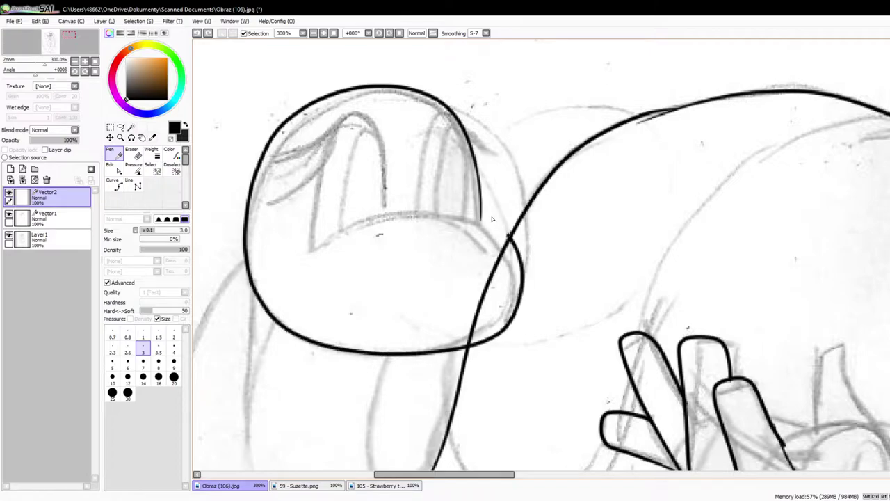
{"action": "left_click_drag", "start_coordinate": [321, 246], "coordinate": [316, 249]}
{"action": "scroll", "coordinate": [329, 241], "scroll_direction": "down", "scroll_amount": 4}
{"action": "scroll", "coordinate": [355, 233], "scroll_direction": "up", "scroll_amount": 4}
Step: Move the end of the head outline so it meets the muzzle curve beside the far eye
{"action": "left_click", "coordinate": [114, 169]}
{"action": "scroll", "coordinate": [433, 249], "scroll_direction": "up", "scroll_amount": 2}
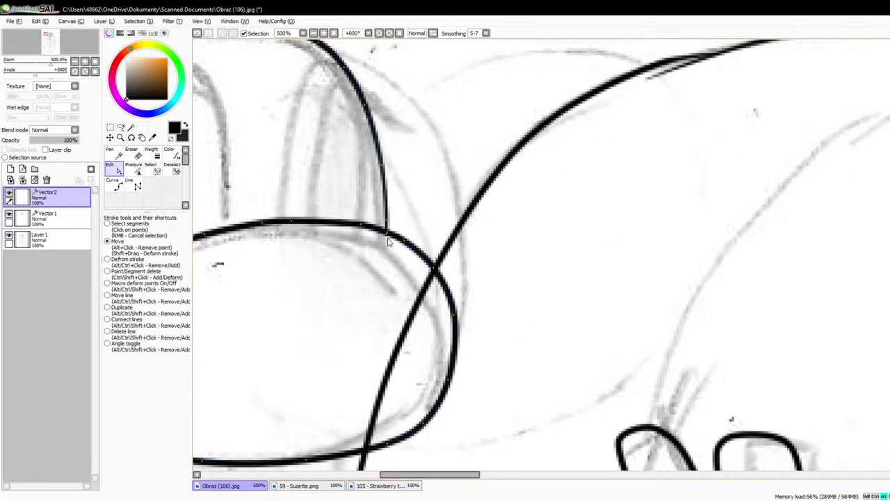
{"action": "left_click_drag", "start_coordinate": [385, 237], "coordinate": [386, 220]}
{"action": "scroll", "coordinate": [417, 251], "scroll_direction": "down", "scroll_amount": 3}
{"action": "scroll", "coordinate": [213, 299], "scroll_direction": "up", "scroll_amount": 4}
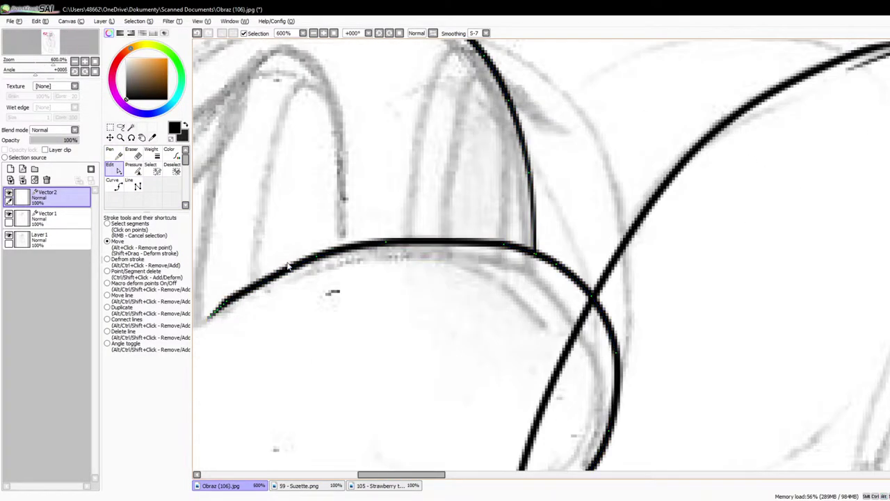
Step: Remove three surplus vector points near the tapered end of the muzzle curve to smooth it
{"action": "scroll", "coordinate": [256, 293], "scroll_direction": "up", "scroll_amount": 1}
{"action": "left_click", "coordinate": [253, 295], "text": "alt"}
{"action": "left_click", "coordinate": [260, 287], "text": "alt"}
{"action": "left_click", "coordinate": [270, 280], "text": "alt"}
{"action": "scroll", "coordinate": [647, 254], "scroll_direction": "down", "scroll_amount": 1}
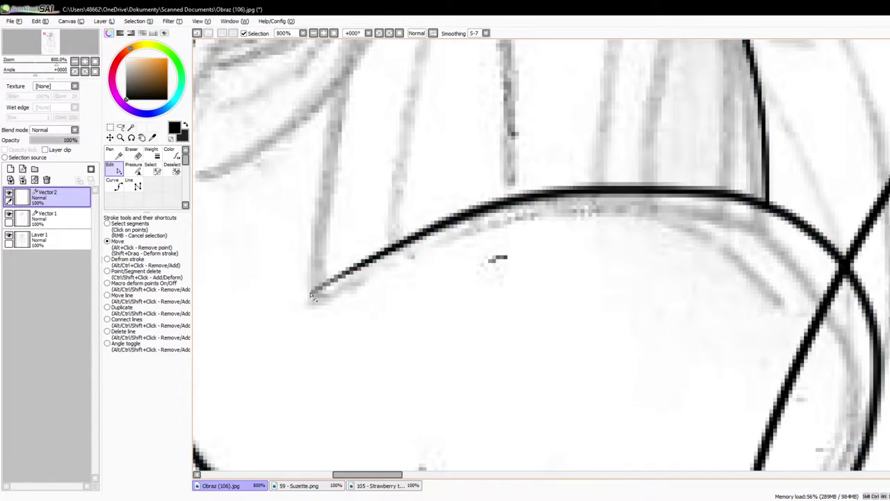
Step: Adjust the vector points around the junction of the muzzle curve and the head outline for a smooth fit
{"action": "scroll", "coordinate": [438, 241], "scroll_direction": "down", "scroll_amount": 3}
{"action": "scroll", "coordinate": [459, 408], "scroll_direction": "up", "scroll_amount": 1}
{"action": "left_click", "coordinate": [459, 408]}
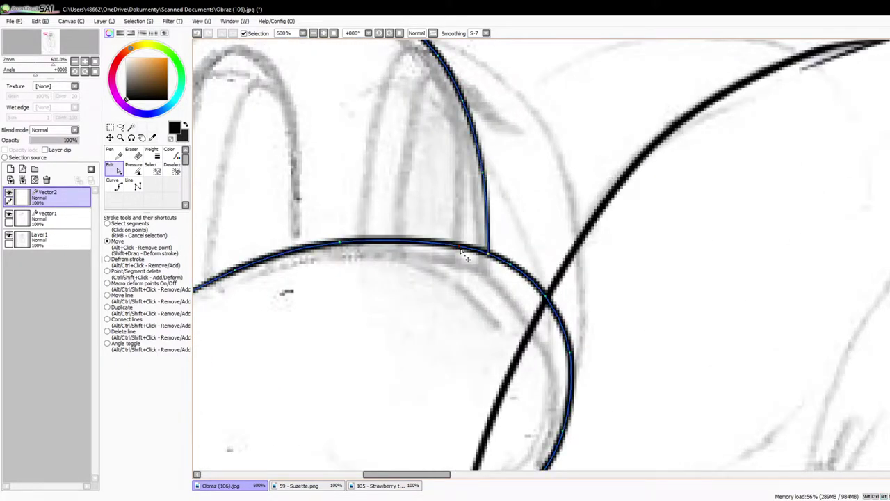
{"action": "scroll", "coordinate": [459, 408], "scroll_direction": "down", "scroll_amount": 1}
{"action": "scroll", "coordinate": [509, 243], "scroll_direction": "up", "scroll_amount": 5}
{"action": "scroll", "coordinate": [511, 324], "scroll_direction": "down", "scroll_amount": 4}
{"action": "scroll", "coordinate": [509, 272], "scroll_direction": "up", "scroll_amount": 3}
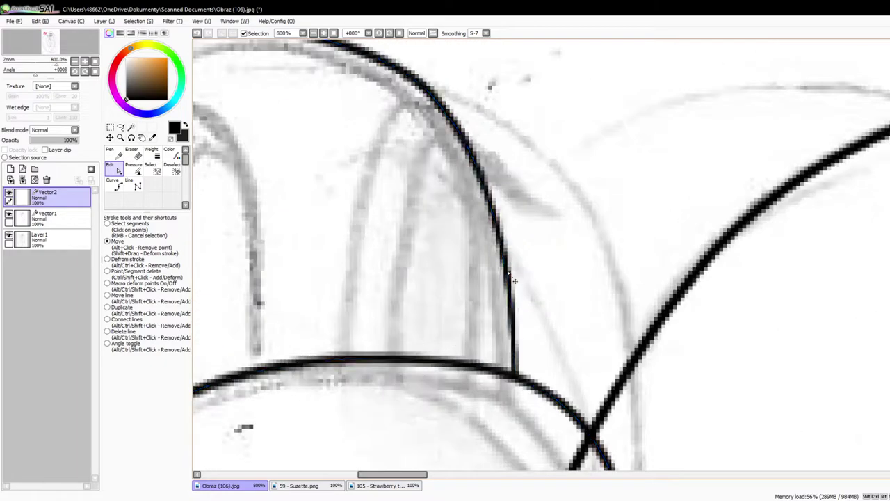
Step: Remove five surplus points along the upper head outline and move the remaining ones to round the top of the head
{"action": "scroll", "coordinate": [509, 272], "scroll_direction": "down", "scroll_amount": 3}
{"action": "left_click", "coordinate": [478, 191], "text": "alt"}
{"action": "left_click", "coordinate": [405, 150], "text": "alt"}
{"action": "left_click", "coordinate": [288, 169], "text": "alt"}
{"action": "scroll", "coordinate": [284, 171], "scroll_direction": "down", "scroll_amount": 3}
{"action": "scroll", "coordinate": [247, 187], "scroll_direction": "up", "scroll_amount": 3}
{"action": "left_click", "coordinate": [312, 179], "text": "alt"}
{"action": "left_click", "coordinate": [277, 249], "text": "alt"}
{"action": "left_click_drag", "start_coordinate": [297, 197], "coordinate": [284, 221]}
{"action": "left_click_drag", "start_coordinate": [331, 156], "coordinate": [328, 157]}
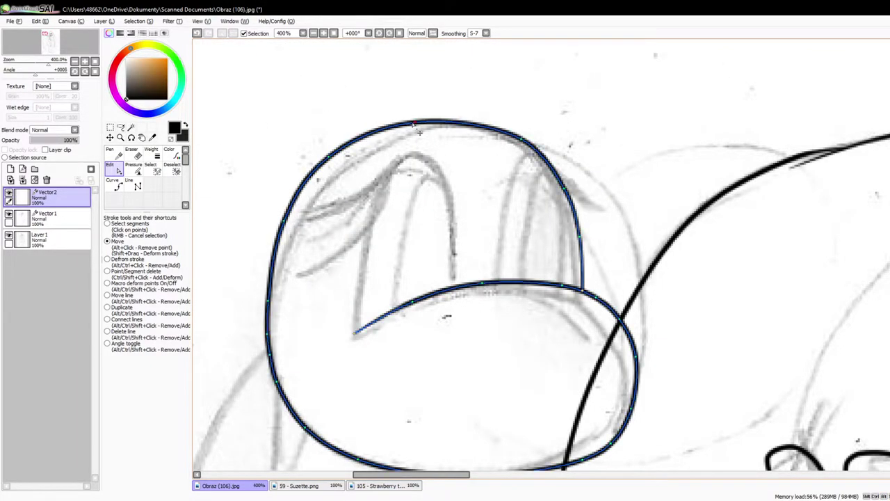
{"action": "left_click_drag", "start_coordinate": [415, 122], "coordinate": [413, 123]}
Step: Remove two points from the back side of the head outline and move a neighbouring point to smooth the curve
{"action": "left_click", "coordinate": [267, 337], "text": "alt"}
{"action": "left_click", "coordinate": [269, 354], "text": "alt"}
{"action": "left_click_drag", "start_coordinate": [276, 381], "coordinate": [274, 371]}
{"action": "scroll", "coordinate": [273, 370], "scroll_direction": "down", "scroll_amount": 3}
{"action": "scroll", "coordinate": [258, 391], "scroll_direction": "up", "scroll_amount": 3}
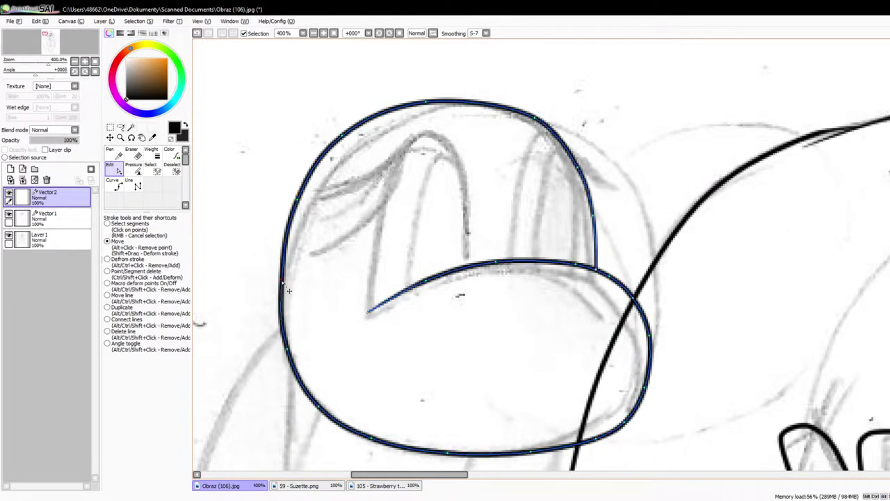
{"action": "scroll", "coordinate": [459, 380], "scroll_direction": "down", "scroll_amount": 3}
{"action": "scroll", "coordinate": [505, 350], "scroll_direction": "up", "scroll_amount": 3}
{"action": "scroll", "coordinate": [523, 264], "scroll_direction": "up", "scroll_amount": 1}
{"action": "scroll", "coordinate": [471, 240], "scroll_direction": "down", "scroll_amount": 1}
Step: Add a new vector layer and set the pen to size 1 with size pressure off
{"action": "left_click", "coordinate": [22, 169]}
{"action": "left_click", "coordinate": [114, 154]}
{"action": "left_click", "coordinate": [143, 334]}
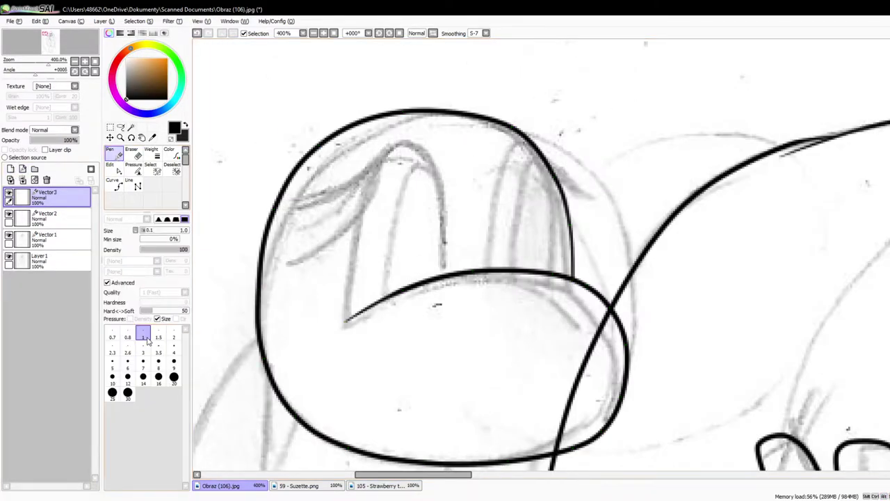
{"action": "left_click", "coordinate": [157, 318]}
Step: Try drawing the snake's two eye outlines and their inner iris curves along the sketch
{"action": "scroll", "coordinate": [409, 230], "scroll_direction": "up", "scroll_amount": 2}
{"action": "mouse_move", "coordinate": [321, 236]}
{"action": "left_mouse_down"}
{"action": "mouse_move", "coordinate": [359, 114]}
{"action": "mouse_move", "coordinate": [431, 114]}
{"action": "left_mouse_up"}
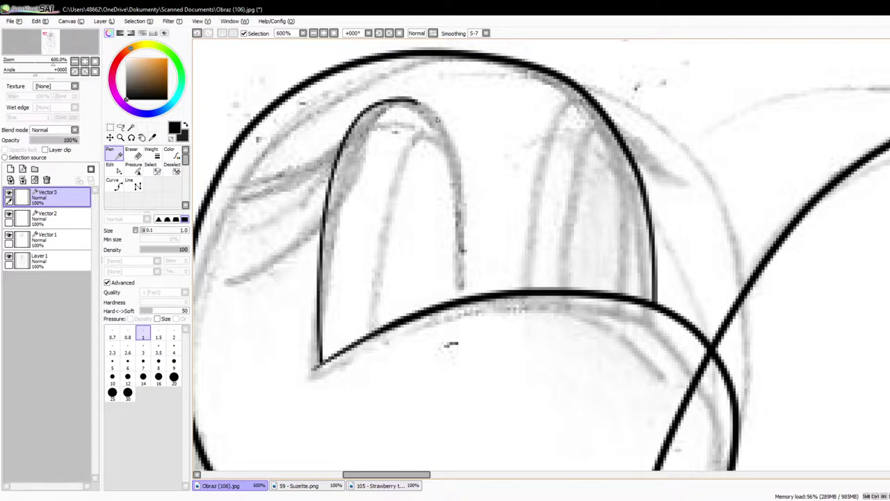
{"action": "left_click_drag", "start_coordinate": [459, 297], "coordinate": [460, 299]}
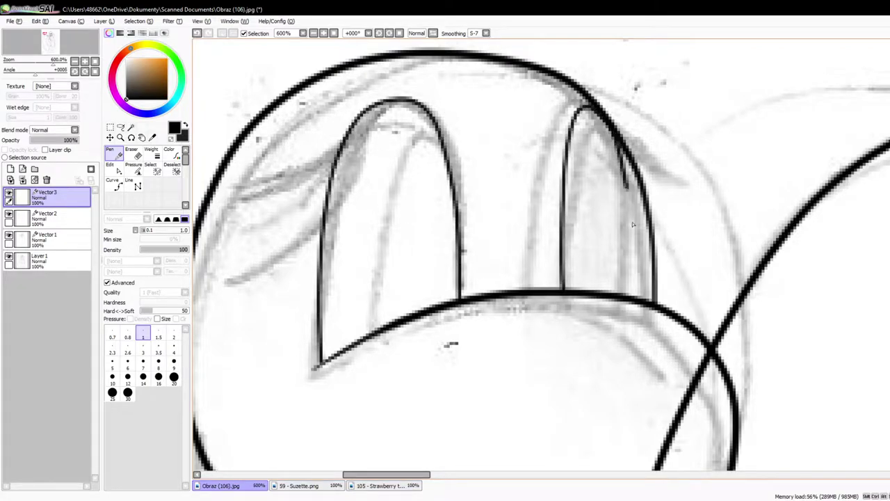
{"action": "left_click_drag", "start_coordinate": [632, 215], "coordinate": [631, 296]}
{"action": "left_click_drag", "start_coordinate": [375, 303], "coordinate": [379, 321]}
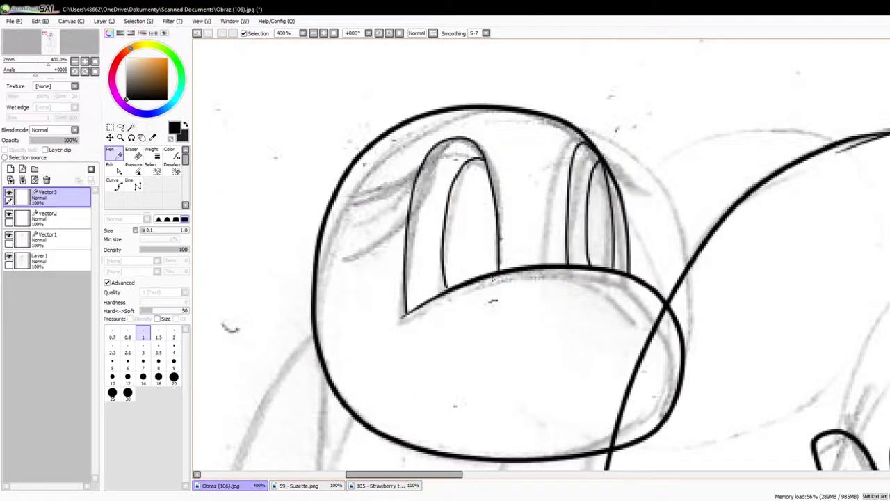
Step: Undo the eye and iris strokes and redraw both eye outlines taller, reaching up to the top of the head
{"action": "key", "text": "ctrl+z"}
{"action": "key", "text": "ctrl+z"}
{"action": "key", "text": "ctrl+z"}
{"action": "key", "text": "ctrl+z"}
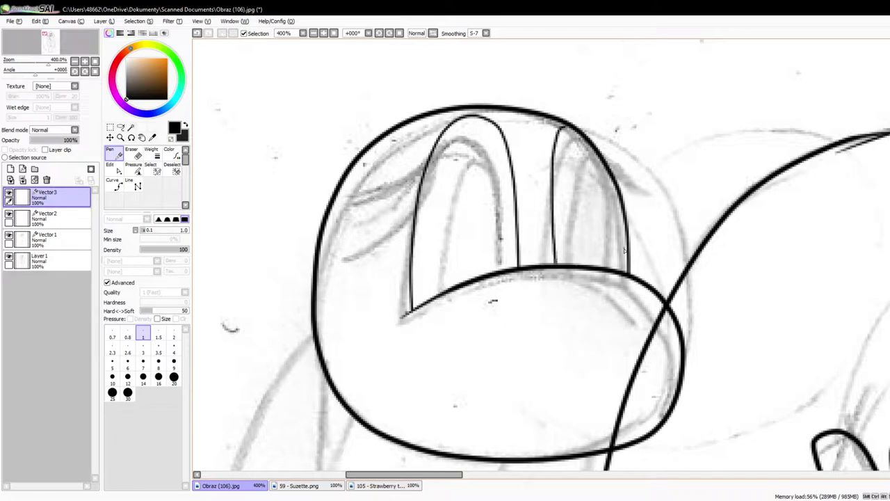
{"action": "scroll", "coordinate": [618, 187], "scroll_direction": "down", "scroll_amount": 7}
{"action": "scroll", "coordinate": [631, 190], "scroll_direction": "up", "scroll_amount": 7}
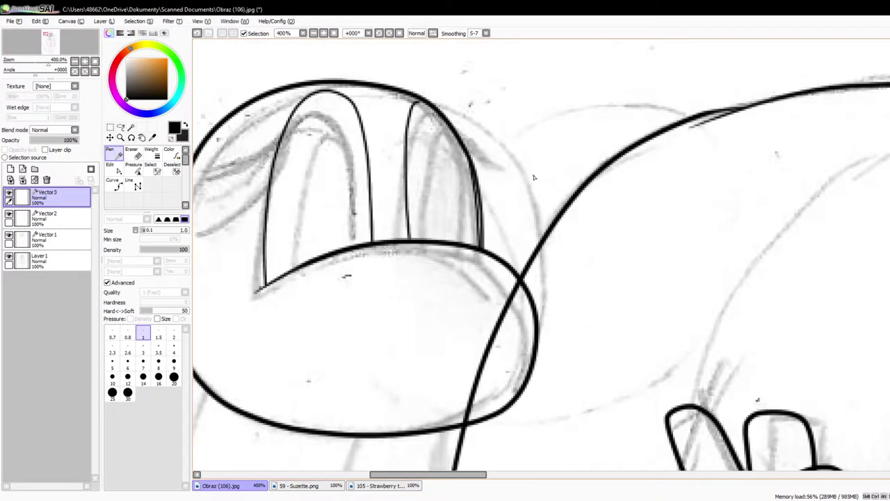
Step: Thicken the upper lid of the snake's larger eye and add its outer lashes with a size 8 pen
{"action": "left_click", "coordinate": [127, 362]}
{"action": "key", "text": "ctrl+plus"}
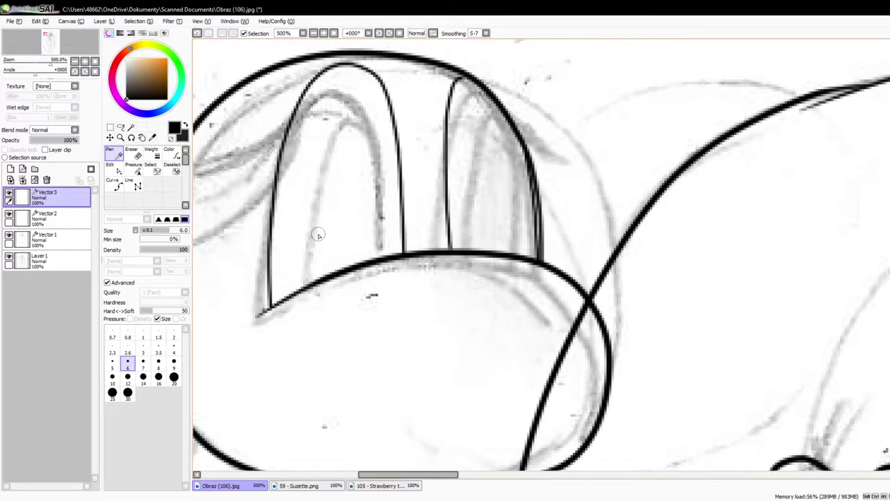
{"action": "mouse_move", "coordinate": [407, 127]}
{"action": "left_mouse_down"}
{"action": "mouse_move", "coordinate": [321, 97]}
{"action": "mouse_move", "coordinate": [284, 198]}
{"action": "mouse_move", "coordinate": [274, 314]}
{"action": "left_mouse_up"}
{"action": "left_click_drag", "start_coordinate": [212, 139], "coordinate": [299, 115]}
{"action": "left_click_drag", "start_coordinate": [211, 196], "coordinate": [299, 115]}
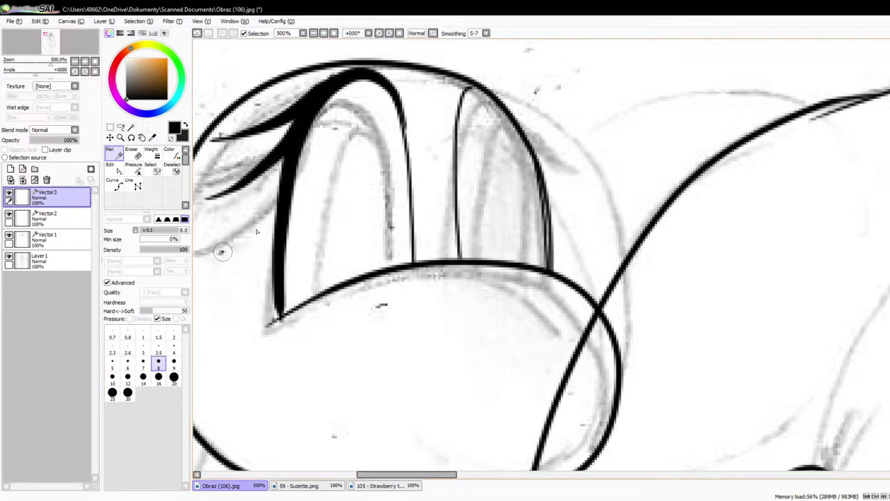
Step: Thicken the upper lid of the snake's smaller eye and add its pointed outer lashes
{"action": "mouse_move", "coordinate": [506, 104]}
{"action": "left_mouse_down"}
{"action": "mouse_move", "coordinate": [540, 177]}
{"action": "mouse_move", "coordinate": [548, 259]}
{"action": "left_mouse_up"}
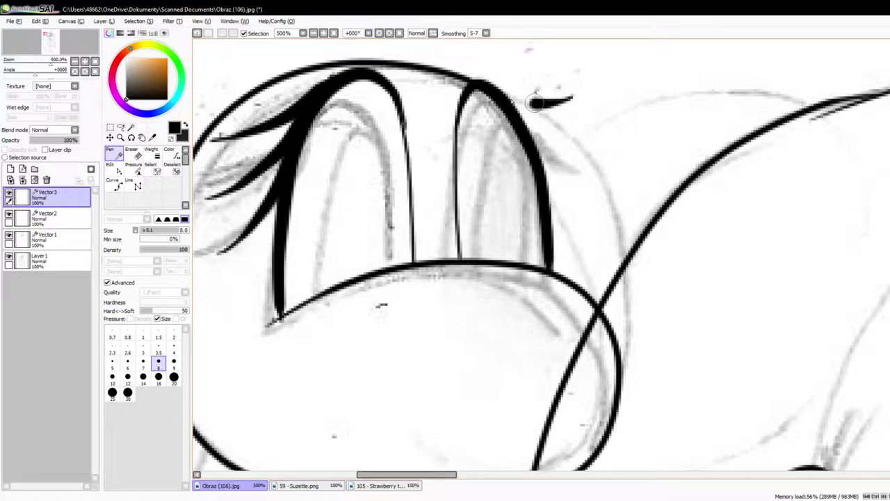
{"action": "left_click_drag", "start_coordinate": [550, 171], "coordinate": [533, 139]}
{"action": "scroll", "coordinate": [488, 151], "scroll_direction": "down", "scroll_amount": 7}
{"action": "scroll", "coordinate": [497, 153], "scroll_direction": "up", "scroll_amount": 3}
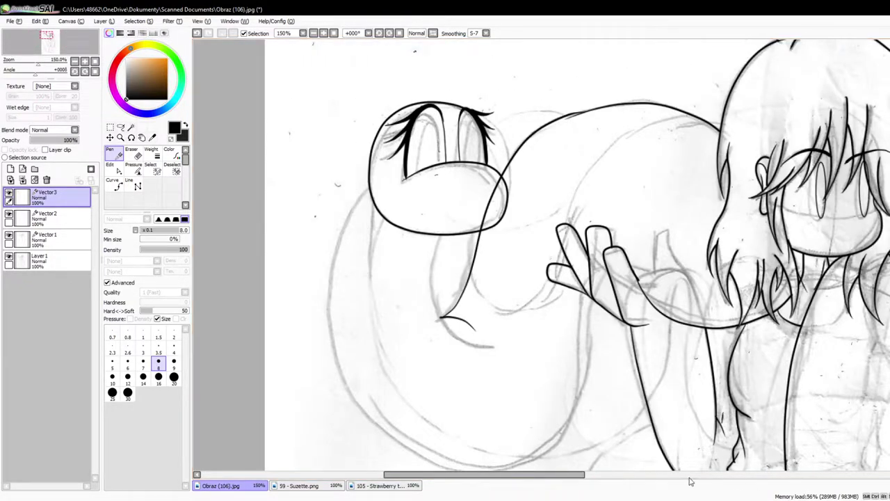
{"action": "scroll", "coordinate": [459, 132], "scroll_direction": "up", "scroll_amount": 5}
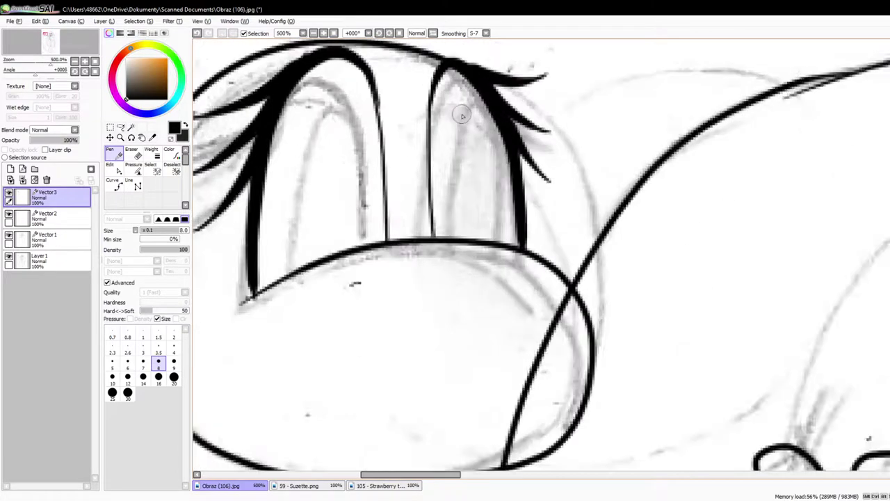
Step: Draw a thin iris curve inside each snake eye with a size 1 pen and fit the ends to the muzzle curve
{"action": "left_click", "coordinate": [142, 335]}
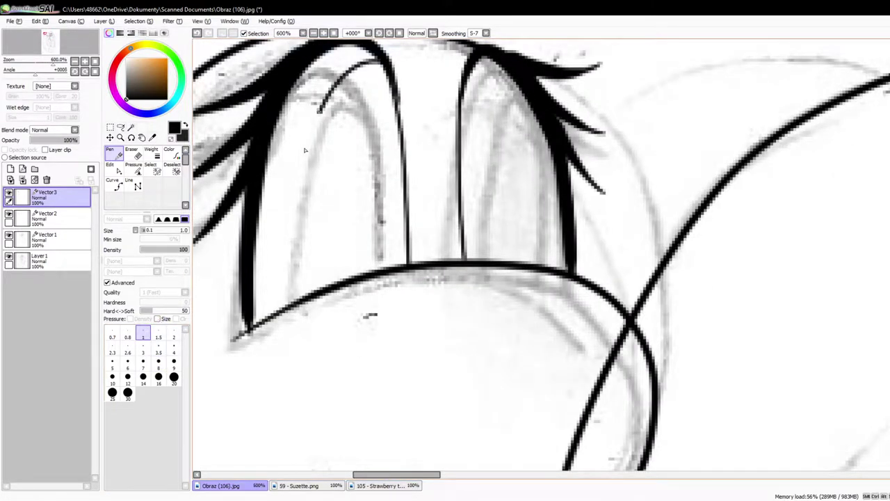
{"action": "left_click_drag", "start_coordinate": [491, 262], "coordinate": [494, 264]}
{"action": "scroll", "coordinate": [494, 254], "scroll_direction": "down", "scroll_amount": 6}
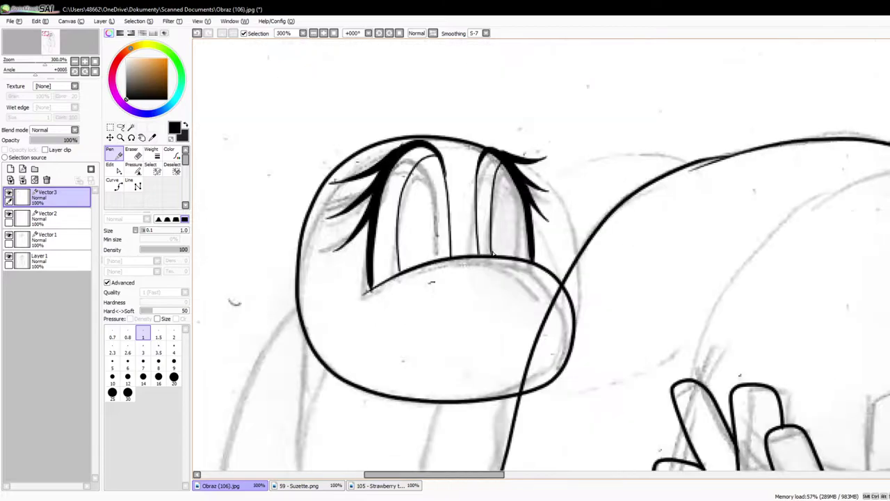
{"action": "scroll", "coordinate": [495, 247], "scroll_direction": "up", "scroll_amount": 4}
{"action": "left_click", "coordinate": [114, 169]}
{"action": "scroll", "coordinate": [507, 289], "scroll_direction": "up", "scroll_amount": 3}
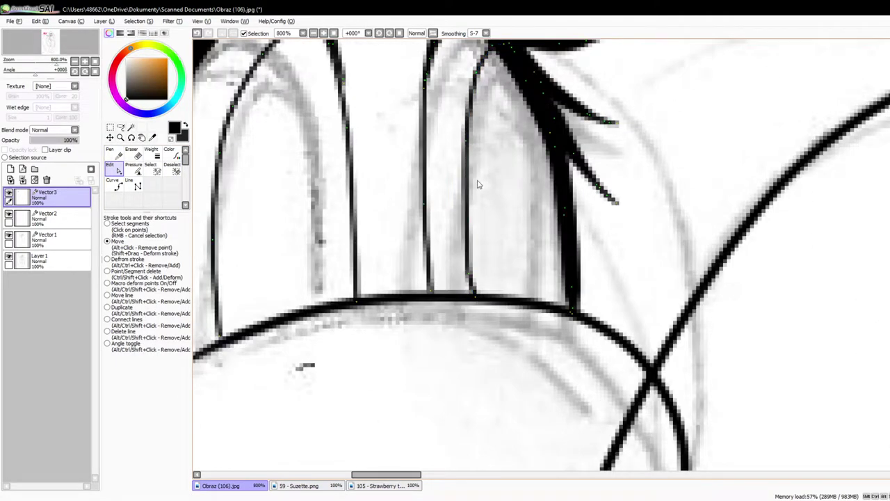
{"action": "scroll", "coordinate": [464, 139], "scroll_direction": "down", "scroll_amount": 3}
Step: On the Vector2 layer, reshape the snake's head outline by editing points where the muzzle curve turns into the cheek
{"action": "left_click", "coordinate": [56, 218]}
{"action": "key", "text": "ctrl+z"}
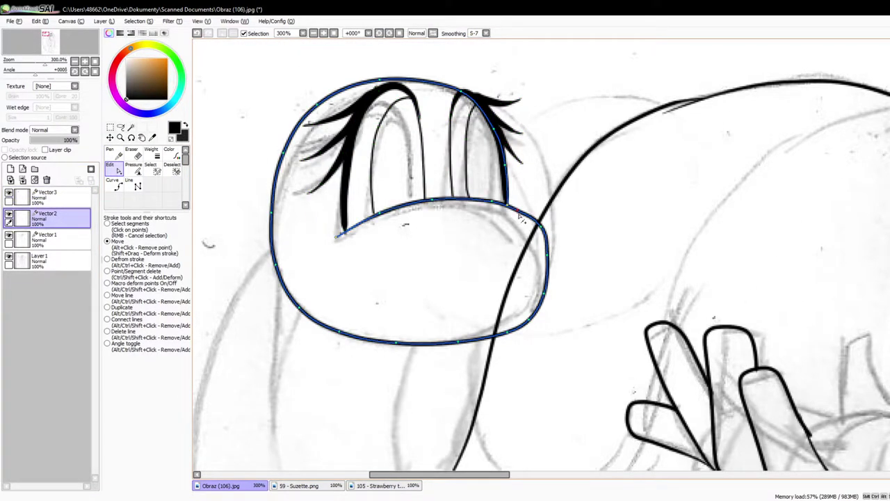
{"action": "scroll", "coordinate": [574, 314], "scroll_direction": "down", "scroll_amount": 2}
{"action": "scroll", "coordinate": [574, 313], "scroll_direction": "up", "scroll_amount": 3}
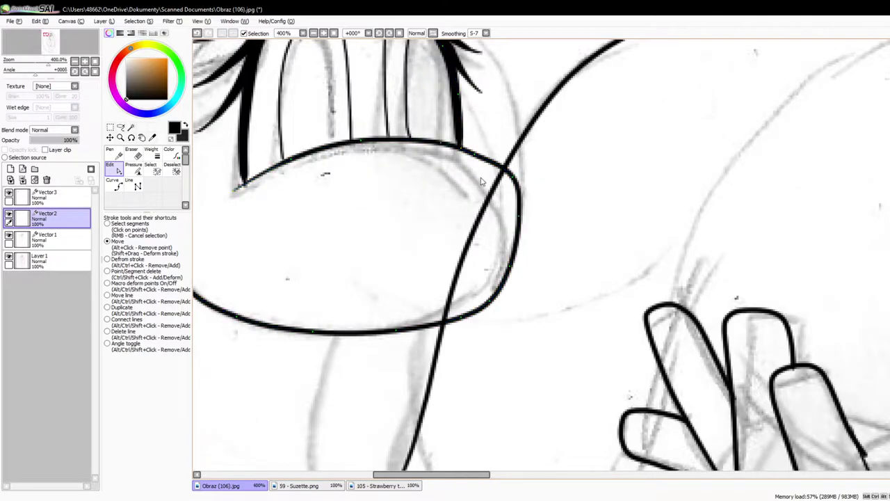
{"action": "scroll", "coordinate": [574, 314], "scroll_direction": "down", "scroll_amount": 5}
{"action": "scroll", "coordinate": [574, 314], "scroll_direction": "up", "scroll_amount": 4}
Step: On the Vector1 layer, erase the part of the snake's body arc that crosses its head
{"action": "key", "text": "e"}
{"action": "left_click", "coordinate": [40, 238]}
{"action": "scroll", "coordinate": [474, 279], "scroll_direction": "up", "scroll_amount": 2}
{"action": "left_click_drag", "start_coordinate": [505, 269], "coordinate": [429, 428]}
{"action": "scroll", "coordinate": [392, 268], "scroll_direction": "down", "scroll_amount": 6}
{"action": "scroll", "coordinate": [386, 272], "scroll_direction": "up", "scroll_amount": 1}
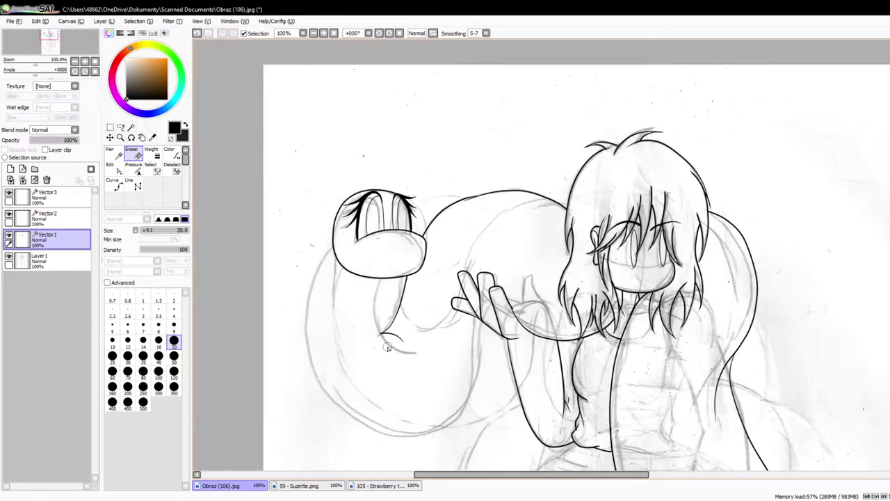
Step: Merge the Vector3 layer down into Vector2 and draw the outer curve hanging below the snake's muzzle with a size 3 pen
{"action": "scroll", "coordinate": [387, 346], "scroll_direction": "up", "scroll_amount": 1}
{"action": "left_click", "coordinate": [49, 197]}
{"action": "left_click", "coordinate": [23, 180]}
{"action": "left_click", "coordinate": [114, 154]}
{"action": "scroll", "coordinate": [384, 309], "scroll_direction": "up", "scroll_amount": 2}
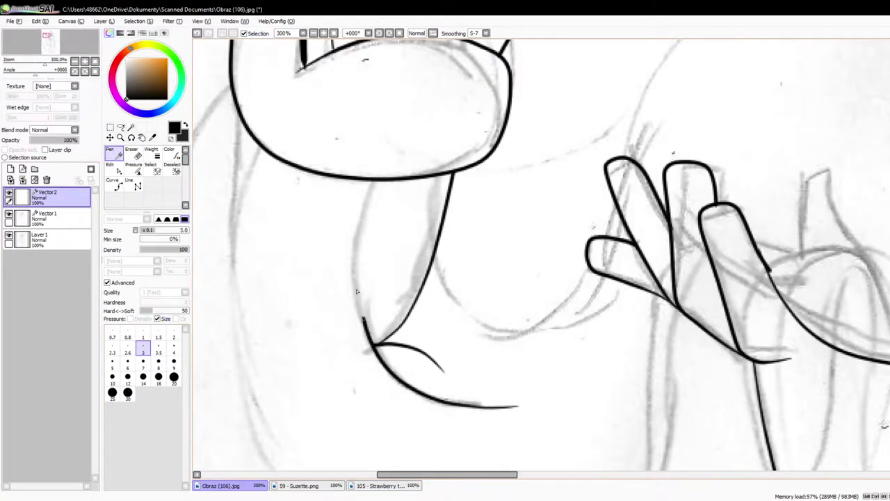
{"action": "scroll", "coordinate": [452, 279], "scroll_direction": "down", "scroll_amount": 3}
{"action": "scroll", "coordinate": [461, 259], "scroll_direction": "up", "scroll_amount": 3}
Step: On the Vector1 layer, move the upper end of the line below the snake's muzzle onto the muzzle outline
{"action": "left_click", "coordinate": [114, 170]}
{"action": "scroll", "coordinate": [416, 192], "scroll_direction": "up", "scroll_amount": 2}
{"action": "left_click", "coordinate": [80, 215]}
{"action": "left_click_drag", "start_coordinate": [449, 233], "coordinate": [457, 235]}
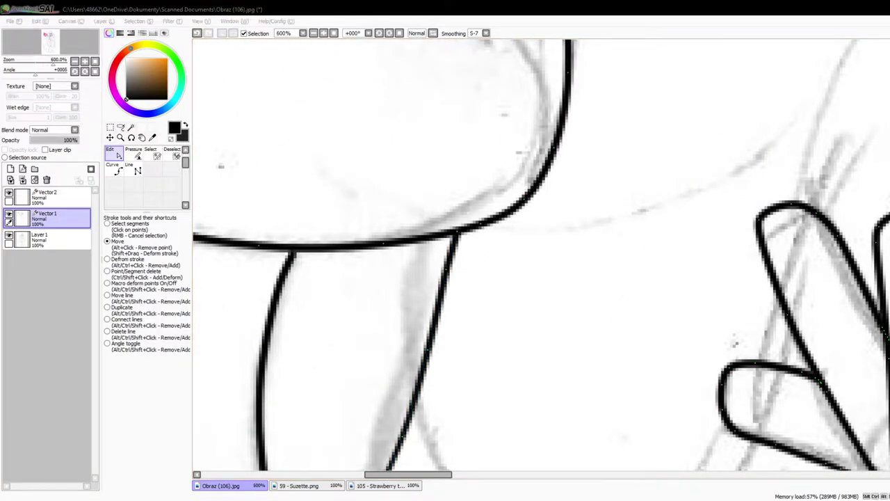
{"action": "scroll", "coordinate": [505, 287], "scroll_direction": "down", "scroll_amount": 6}
{"action": "scroll", "coordinate": [529, 376], "scroll_direction": "up", "scroll_amount": 2}
Step: On the Vector2 layer, draw the large outer loop of the snake's body from its cheek around to the girl's raised hand
{"action": "left_click", "coordinate": [62, 198]}
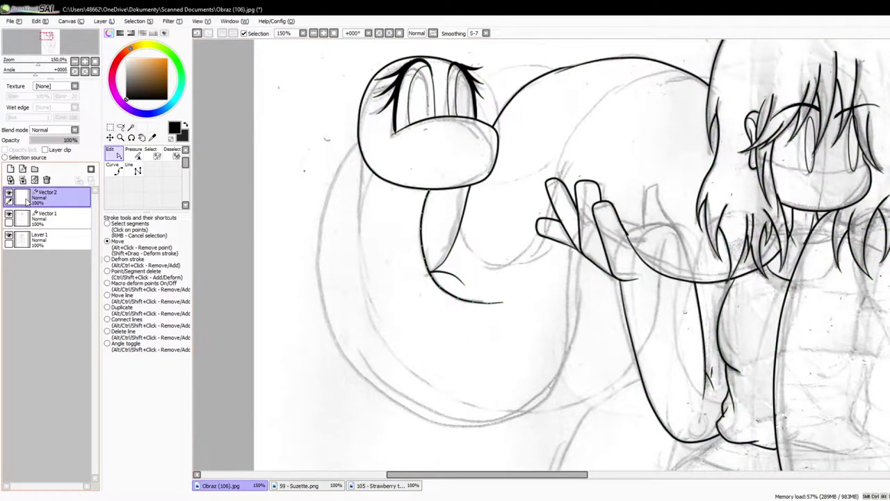
{"action": "key", "text": "n"}
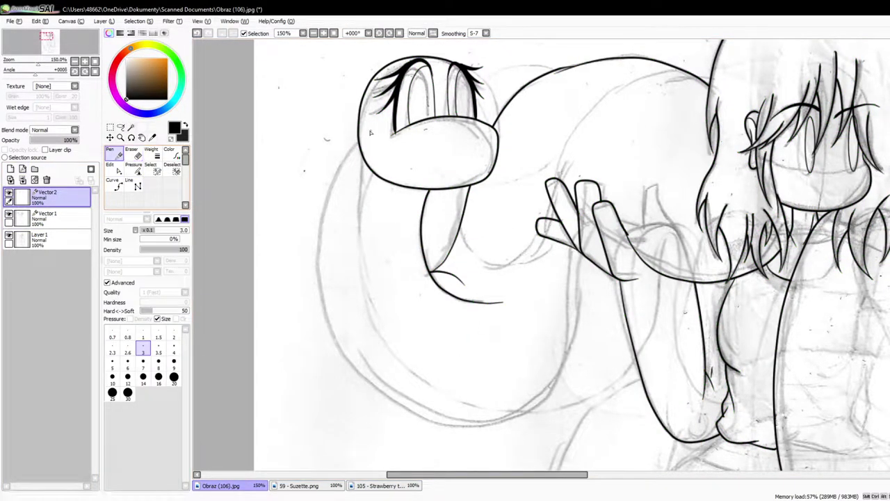
{"action": "mouse_move", "coordinate": [461, 426]}
{"action": "left_mouse_down"}
{"action": "mouse_move", "coordinate": [585, 347]}
{"action": "mouse_move", "coordinate": [586, 240]}
{"action": "left_mouse_up"}
{"action": "scroll", "coordinate": [582, 219], "scroll_direction": "down", "scroll_amount": 3}
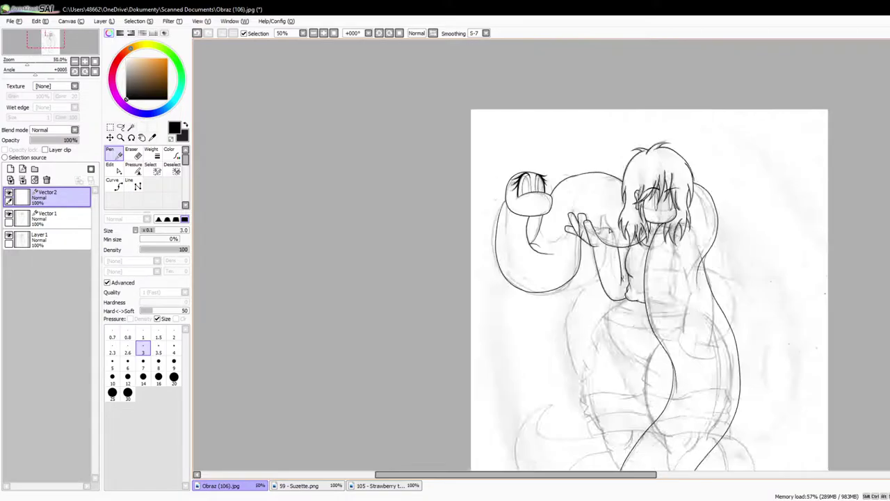
{"action": "scroll", "coordinate": [642, 258], "scroll_direction": "up", "scroll_amount": 2}
{"action": "scroll", "coordinate": [311, 98], "scroll_direction": "up", "scroll_amount": 2}
Step: Fit the body loop's upper end to the snake's cheek and remove surplus points along the loop's descending side
{"action": "left_click", "coordinate": [114, 169]}
{"action": "scroll", "coordinate": [250, 160], "scroll_direction": "up", "scroll_amount": 3}
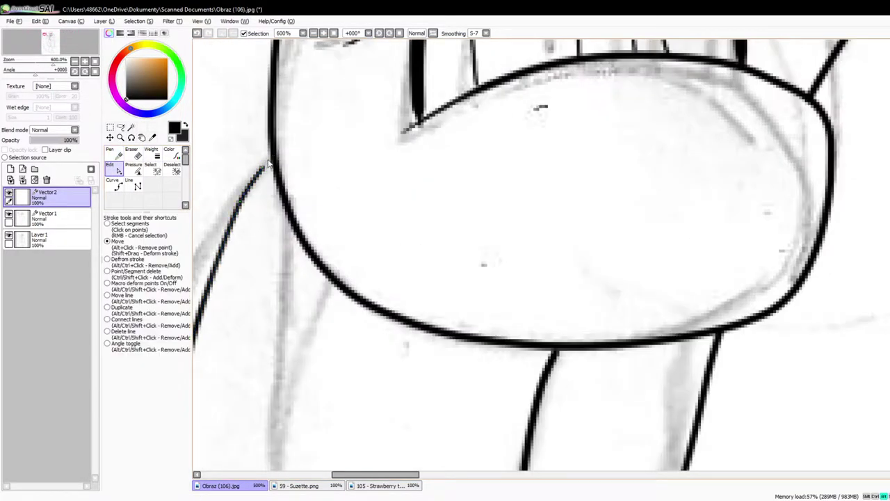
{"action": "scroll", "coordinate": [271, 167], "scroll_direction": "down", "scroll_amount": 3}
{"action": "scroll", "coordinate": [282, 202], "scroll_direction": "down", "scroll_amount": 1}
{"action": "left_click", "coordinate": [284, 206], "text": "alt"}
{"action": "left_click", "coordinate": [297, 291], "text": "alt"}
{"action": "left_click", "coordinate": [322, 341], "text": "alt"}
{"action": "left_click", "coordinate": [330, 350], "text": "alt"}
Step: Smooth the body loop's underside and the side rising to the hand by moving and removing its points
{"action": "mouse_move", "coordinate": [472, 396]}
{"action": "left_mouse_down"}
{"action": "mouse_move", "coordinate": [463, 392]}
{"action": "mouse_move", "coordinate": [490, 403]}
{"action": "left_mouse_up"}
{"action": "left_click", "coordinate": [522, 377], "text": "alt"}
{"action": "left_click_drag", "start_coordinate": [548, 363], "coordinate": [542, 382]}
{"action": "left_click", "coordinate": [511, 389], "text": "alt"}
{"action": "mouse_move", "coordinate": [595, 322]}
{"action": "left_mouse_down"}
{"action": "mouse_move", "coordinate": [580, 348]}
{"action": "mouse_move", "coordinate": [542, 339]}
{"action": "left_mouse_up"}
{"action": "scroll", "coordinate": [555, 356], "scroll_direction": "down", "scroll_amount": 3}
{"action": "scroll", "coordinate": [558, 342], "scroll_direction": "up", "scroll_amount": 4}
{"action": "left_click", "coordinate": [562, 285], "text": "alt"}
{"action": "left_click_drag", "start_coordinate": [566, 240], "coordinate": [557, 259]}
{"action": "scroll", "coordinate": [554, 262], "scroll_direction": "down", "scroll_amount": 2}
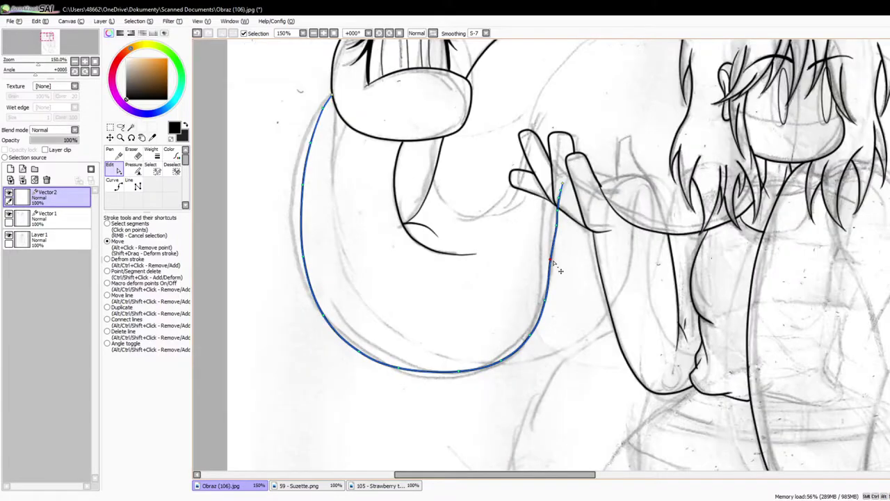
Step: Inspect the traced body loop, temporarily hiding the Layer1 sketch to view the line art alone
{"action": "scroll", "coordinate": [559, 270], "scroll_direction": "up", "scroll_amount": 3}
{"action": "scroll", "coordinate": [553, 240], "scroll_direction": "down", "scroll_amount": 4}
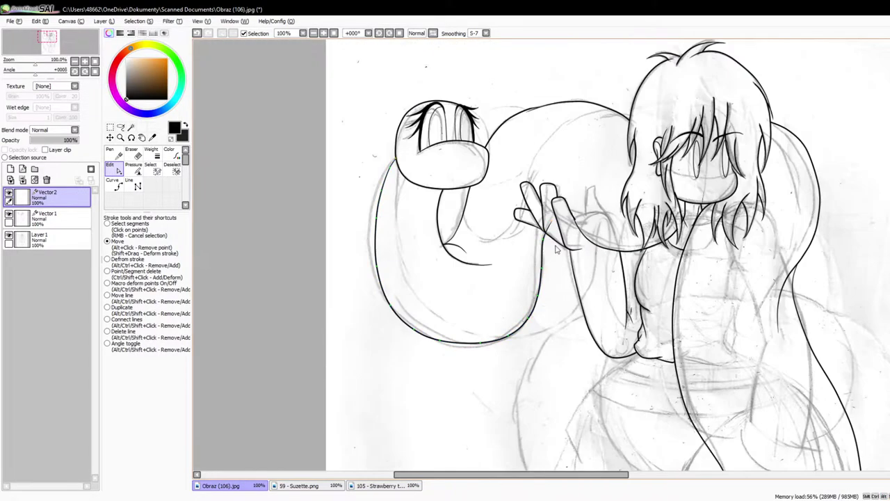
{"action": "scroll", "coordinate": [553, 240], "scroll_direction": "up", "scroll_amount": 3}
{"action": "scroll", "coordinate": [487, 223], "scroll_direction": "down", "scroll_amount": 3}
{"action": "left_click", "coordinate": [8, 236]}
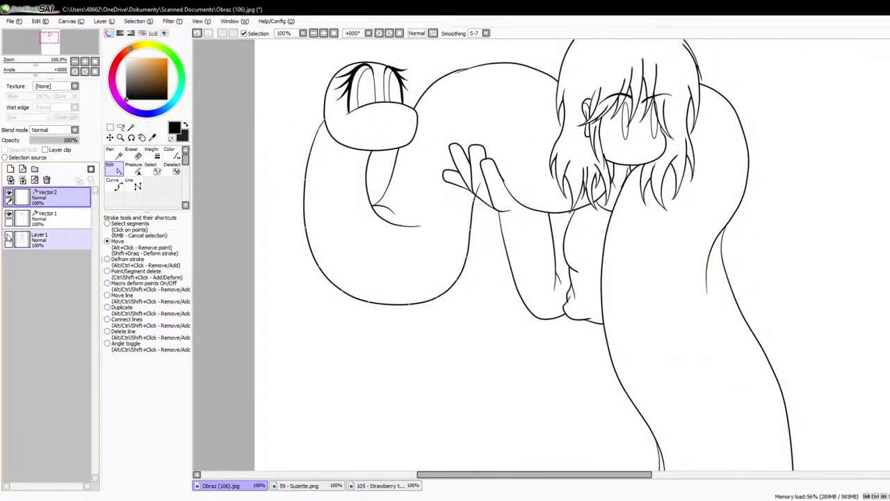
{"action": "left_click", "coordinate": [9, 236]}
Step: Adjust the body loop's points near the hand and erase the end that crosses into the palm
{"action": "scroll", "coordinate": [394, 90], "scroll_direction": "up", "scroll_amount": 3}
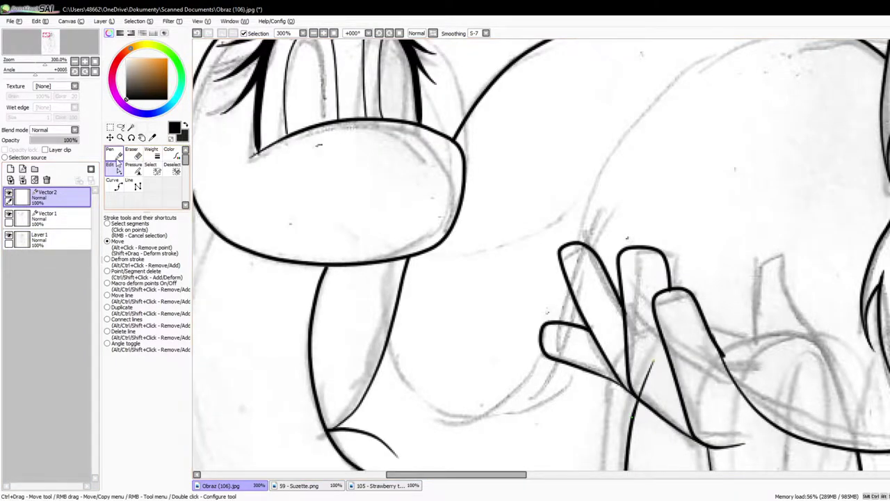
{"action": "scroll", "coordinate": [515, 350], "scroll_direction": "down", "scroll_amount": 3}
{"action": "scroll", "coordinate": [514, 349], "scroll_direction": "up", "scroll_amount": 4}
{"action": "left_click_drag", "start_coordinate": [470, 183], "coordinate": [485, 205]}
{"action": "left_click_drag", "start_coordinate": [442, 257], "coordinate": [456, 261]}
{"action": "left_click", "coordinate": [132, 154]}
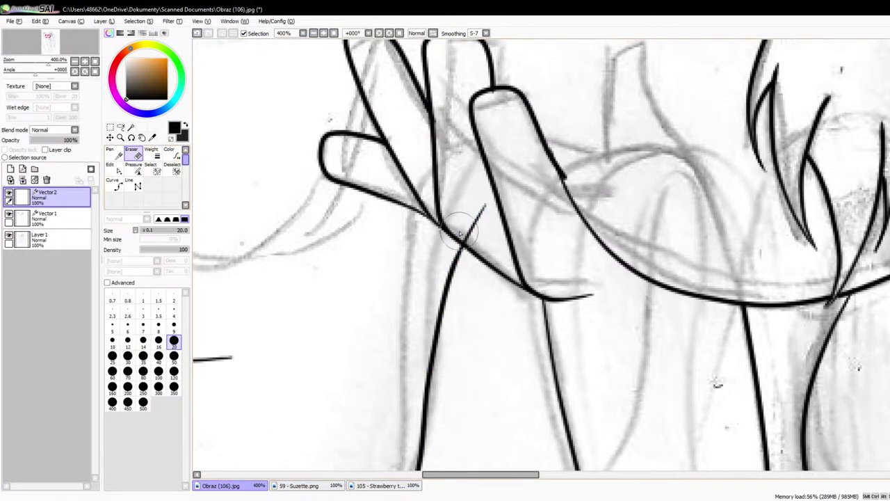
{"action": "scroll", "coordinate": [317, 193], "scroll_direction": "down", "scroll_amount": 4}
{"action": "scroll", "coordinate": [546, 206], "scroll_direction": "down", "scroll_amount": 3}
{"action": "scroll", "coordinate": [587, 218], "scroll_direction": "up", "scroll_amount": 5}
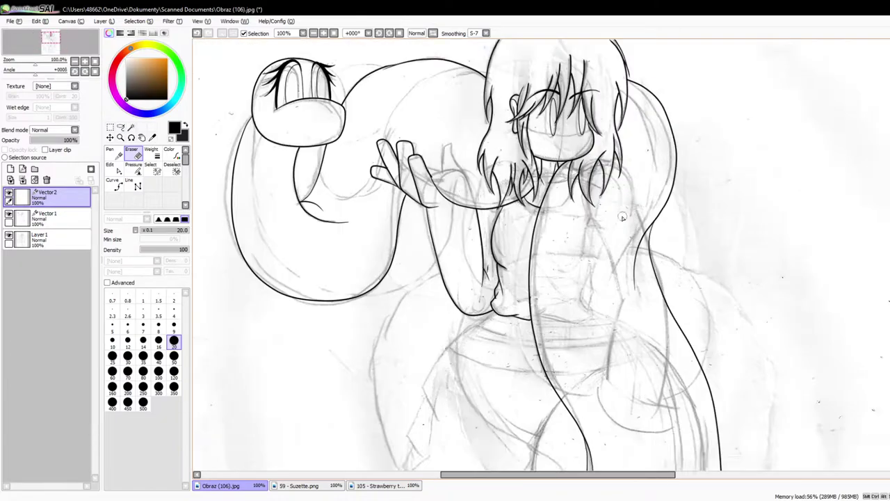
Step: Draw the belt buckle with a size 3 pen: a rounded outer frame, an inner opening and a short prong
{"action": "left_click", "coordinate": [114, 154]}
{"action": "scroll", "coordinate": [422, 223], "scroll_direction": "down", "scroll_amount": 3}
{"action": "scroll", "coordinate": [440, 333], "scroll_direction": "up", "scroll_amount": 4}
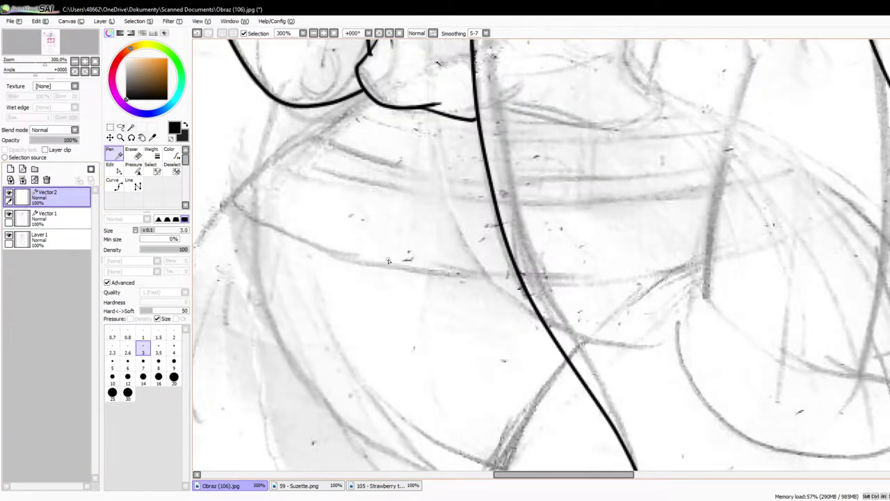
{"action": "left_click_drag", "start_coordinate": [421, 283], "coordinate": [434, 282]}
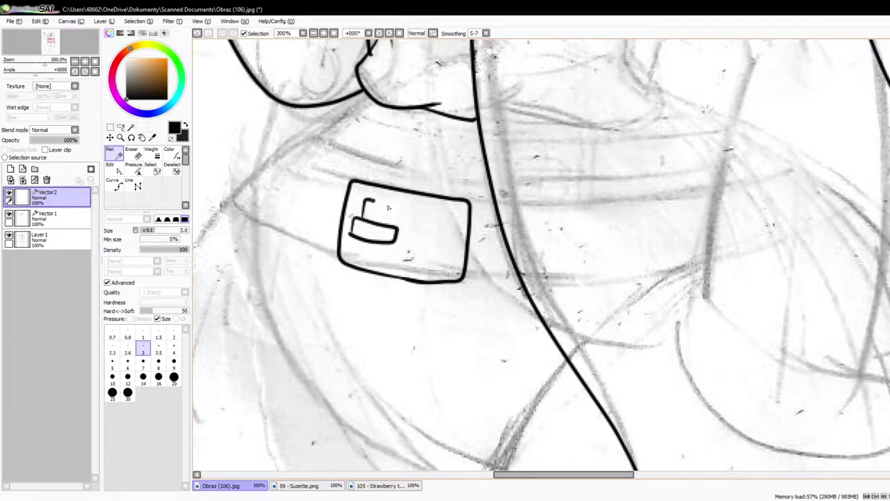
{"action": "left_click_drag", "start_coordinate": [380, 261], "coordinate": [358, 239]}
{"action": "scroll", "coordinate": [390, 256], "scroll_direction": "up", "scroll_amount": 2}
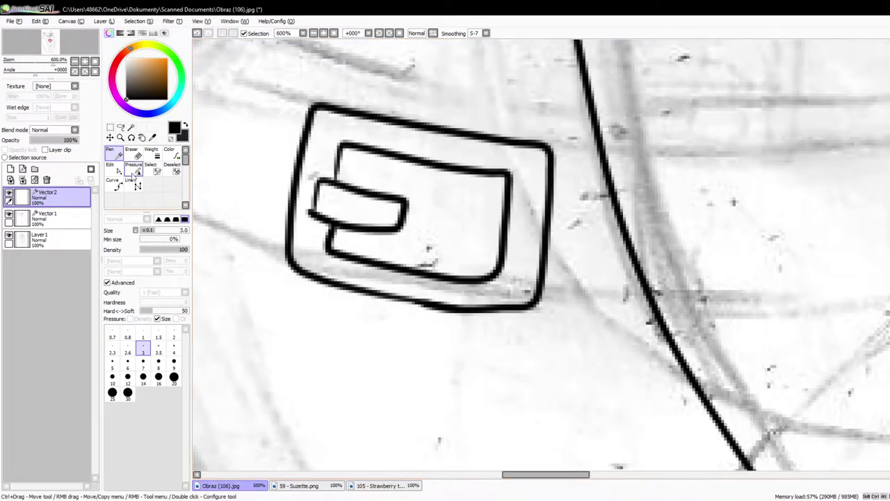
Step: Clean up the buckle's strokes by removing surplus points and fitting the open ends of the prong and inner frame
{"action": "left_click", "coordinate": [115, 170]}
{"action": "scroll", "coordinate": [443, 290], "scroll_direction": "up", "scroll_amount": 3}
{"action": "left_click", "coordinate": [430, 332], "text": "alt"}
{"action": "left_click", "coordinate": [399, 324], "text": "alt"}
{"action": "left_click", "coordinate": [472, 338], "text": "alt"}
{"action": "scroll", "coordinate": [473, 335], "scroll_direction": "down", "scroll_amount": 2}
{"action": "scroll", "coordinate": [306, 236], "scroll_direction": "up", "scroll_amount": 2}
{"action": "left_click", "coordinate": [312, 259], "text": "alt"}
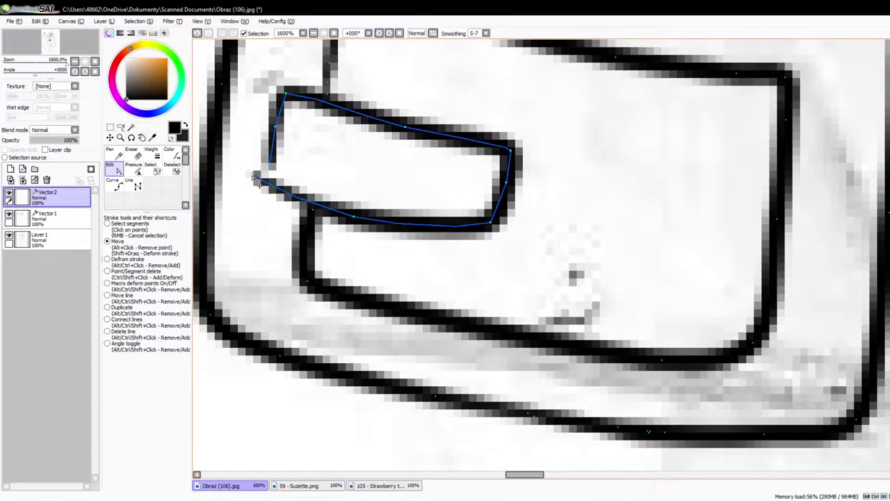
{"action": "scroll", "coordinate": [489, 197], "scroll_direction": "down", "scroll_amount": 3}
{"action": "scroll", "coordinate": [489, 197], "scroll_direction": "up", "scroll_amount": 2}
{"action": "scroll", "coordinate": [489, 197], "scroll_direction": "down", "scroll_amount": 4}
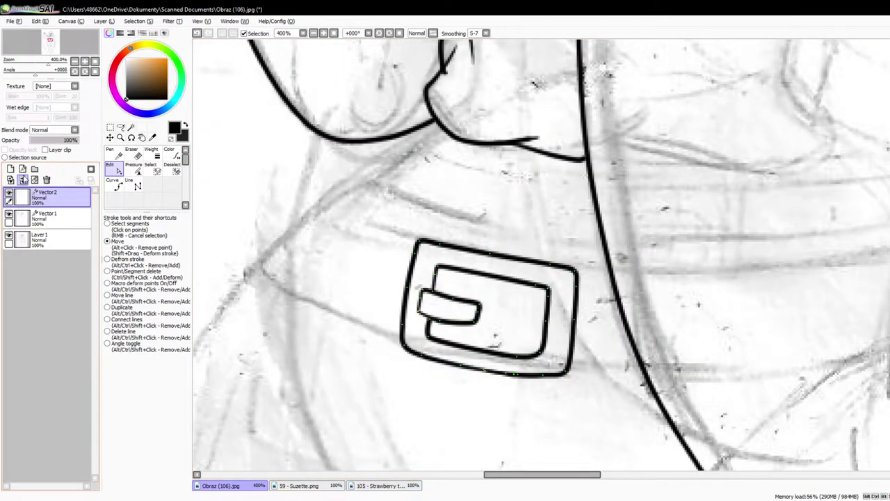
Step: Draw the line above the belt and the belt's upper and lower edges on both sides of the buckle
{"action": "key", "text": "n"}
{"action": "scroll", "coordinate": [403, 252], "scroll_direction": "down", "scroll_amount": 1}
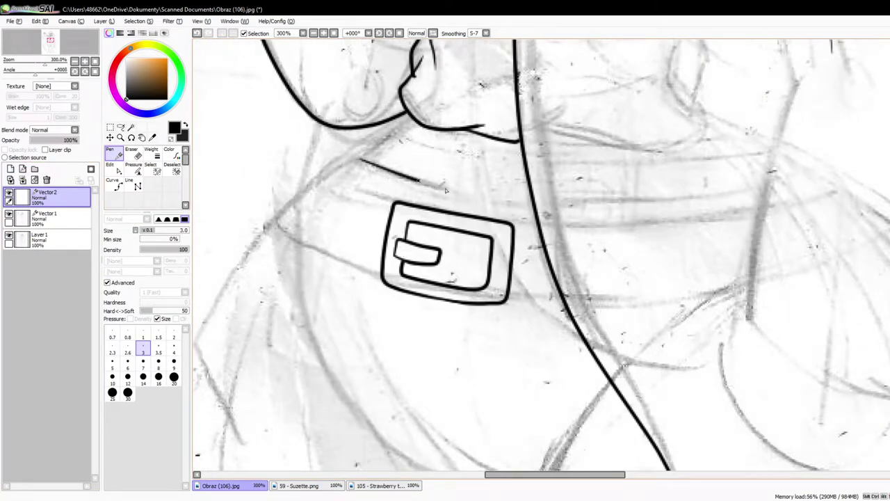
{"action": "left_click_drag", "start_coordinate": [445, 189], "coordinate": [532, 209]}
{"action": "mouse_move", "coordinate": [293, 194]}
{"action": "left_mouse_down"}
{"action": "mouse_move", "coordinate": [281, 234]}
{"action": "mouse_move", "coordinate": [360, 271]}
{"action": "left_mouse_up"}
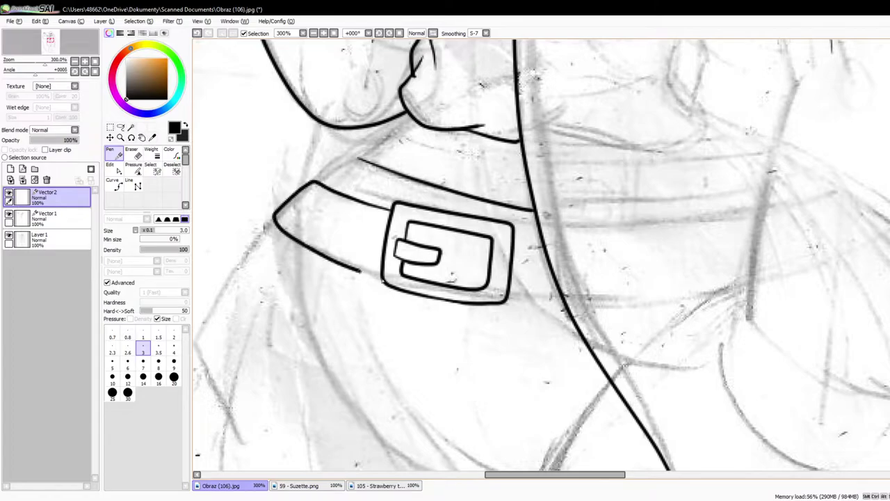
{"action": "scroll", "coordinate": [549, 295], "scroll_direction": "up", "scroll_amount": 1}
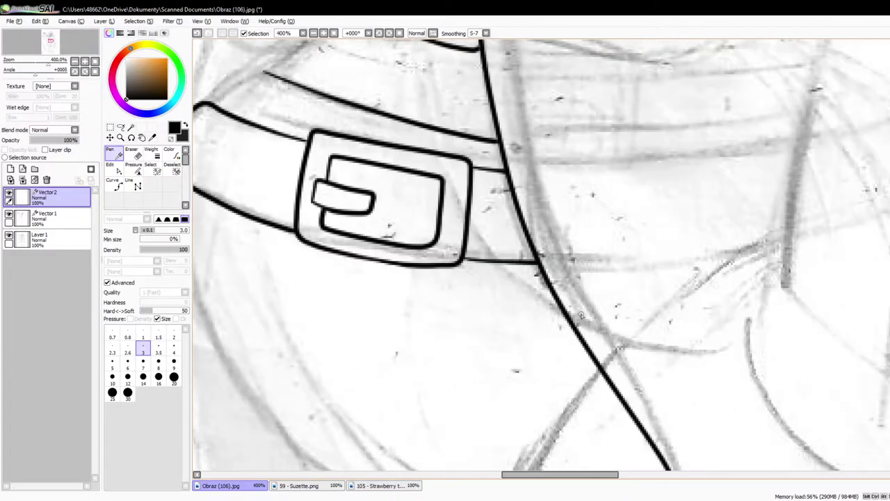
Step: Edit the belt lines' end points so they meet the buckle and the long curve crossing the hips
{"action": "key", "text": "v"}
{"action": "scroll", "coordinate": [536, 258], "scroll_direction": "up", "scroll_amount": 2}
{"action": "left_click", "coordinate": [539, 275], "text": "alt"}
{"action": "scroll", "coordinate": [409, 266], "scroll_direction": "down", "scroll_amount": 4}
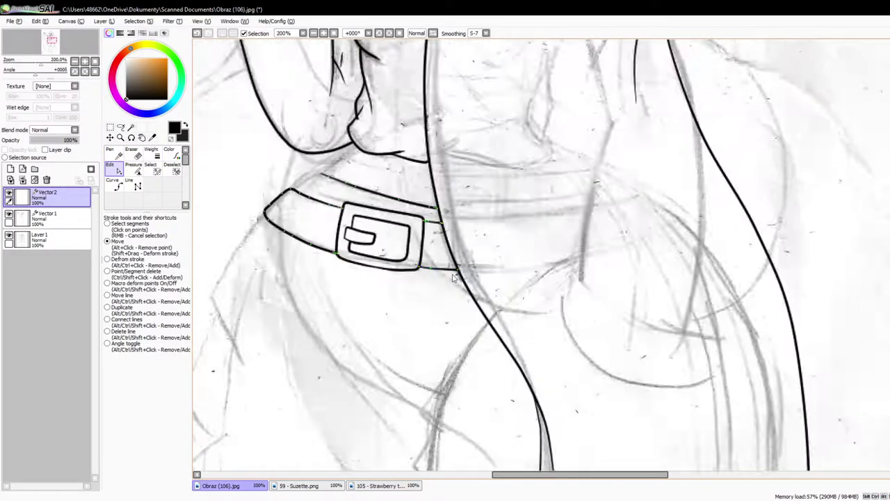
{"action": "scroll", "coordinate": [438, 258], "scroll_direction": "up", "scroll_amount": 4}
{"action": "scroll", "coordinate": [449, 197], "scroll_direction": "down", "scroll_amount": 1}
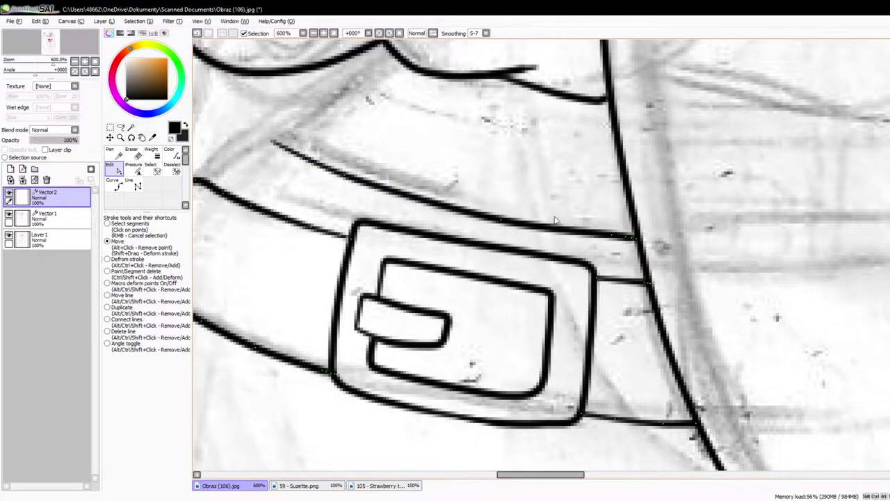
{"action": "scroll", "coordinate": [520, 211], "scroll_direction": "down", "scroll_amount": 4}
{"action": "scroll", "coordinate": [520, 212], "scroll_direction": "up", "scroll_amount": 1}
{"action": "scroll", "coordinate": [519, 211], "scroll_direction": "up", "scroll_amount": 4}
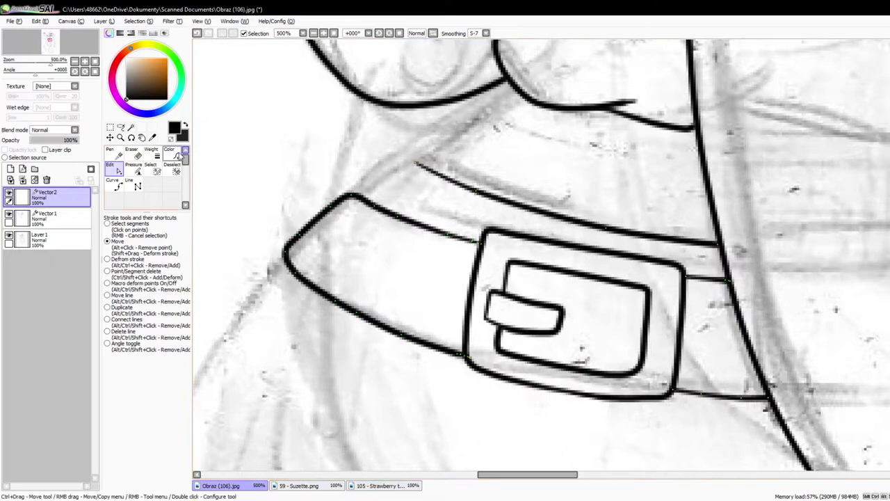
Step: Draw the waist line from the shirt hem to the belt and add the short belt loop lines across the band
{"action": "key", "text": "n"}
{"action": "mouse_move", "coordinate": [513, 81]}
{"action": "left_mouse_down"}
{"action": "mouse_move", "coordinate": [361, 189]}
{"action": "mouse_move", "coordinate": [380, 272]}
{"action": "left_mouse_up"}
{"action": "scroll", "coordinate": [383, 205], "scroll_direction": "down", "scroll_amount": 1}
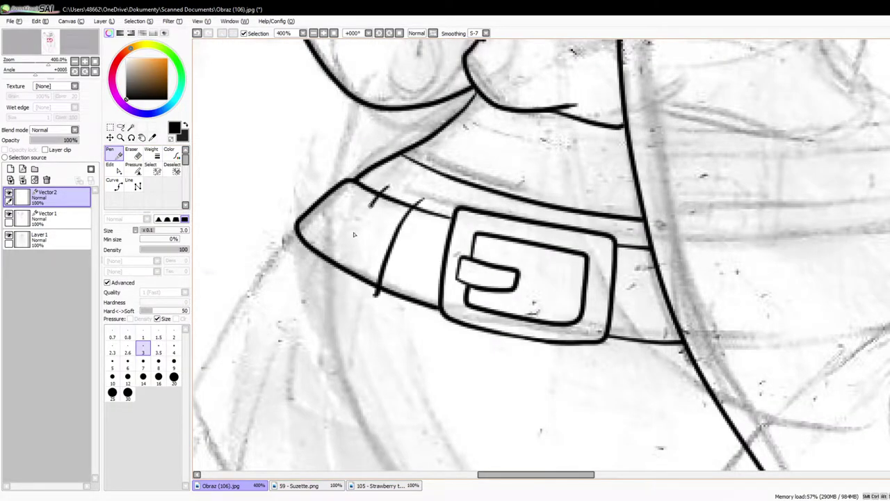
{"action": "left_click_drag", "start_coordinate": [353, 235], "coordinate": [343, 290]}
{"action": "scroll", "coordinate": [681, 339], "scroll_direction": "down", "scroll_amount": 1}
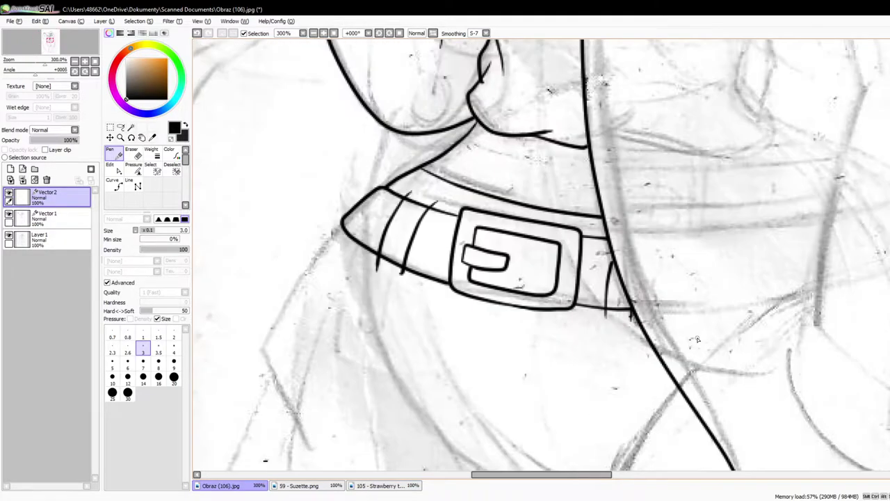
Step: Trim the excess belt loop lines where the belt meets the long body curve, using a size 10 eraser
{"action": "scroll", "coordinate": [626, 304], "scroll_direction": "up", "scroll_amount": 4}
{"action": "key", "text": "e"}
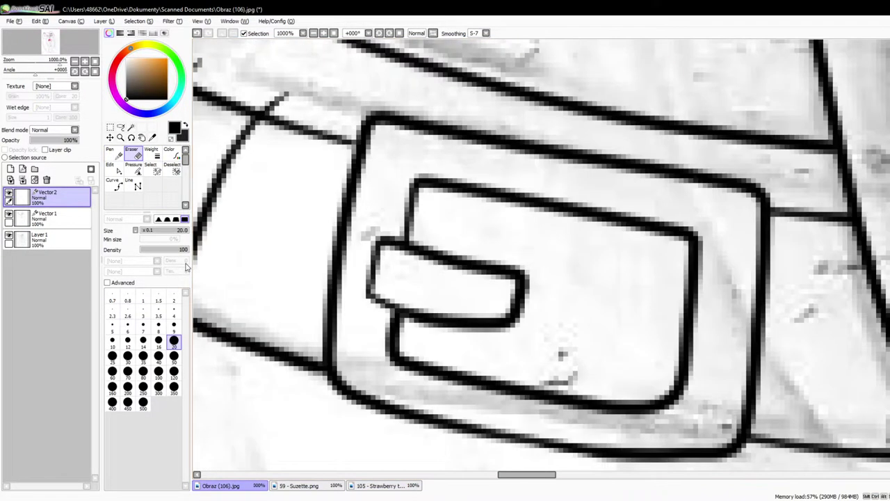
{"action": "scroll", "coordinate": [361, 203], "scroll_direction": "down", "scroll_amount": 2}
{"action": "scroll", "coordinate": [305, 317], "scroll_direction": "up", "scroll_amount": 1}
{"action": "left_click", "coordinate": [306, 320]}
{"action": "scroll", "coordinate": [308, 322], "scroll_direction": "down", "scroll_amount": 3}
{"action": "scroll", "coordinate": [547, 364], "scroll_direction": "up", "scroll_amount": 3}
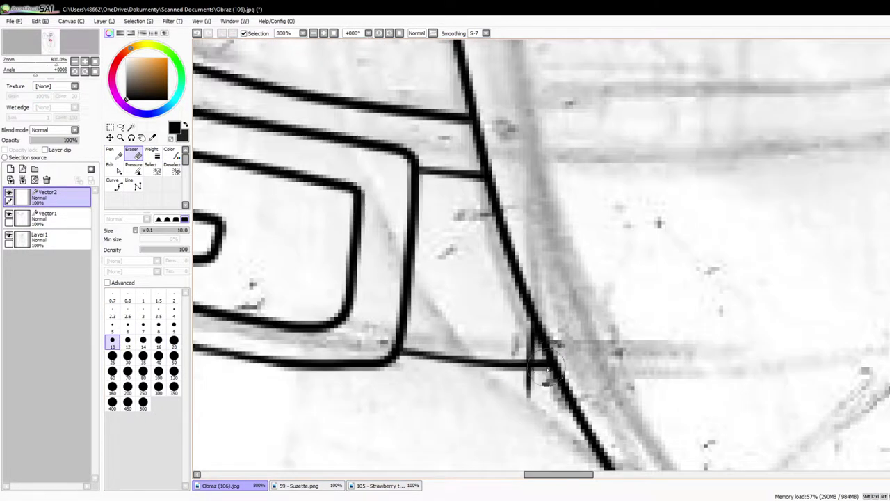
{"action": "scroll", "coordinate": [549, 347], "scroll_direction": "down", "scroll_amount": 6}
{"action": "scroll", "coordinate": [431, 258], "scroll_direction": "up", "scroll_amount": 3}
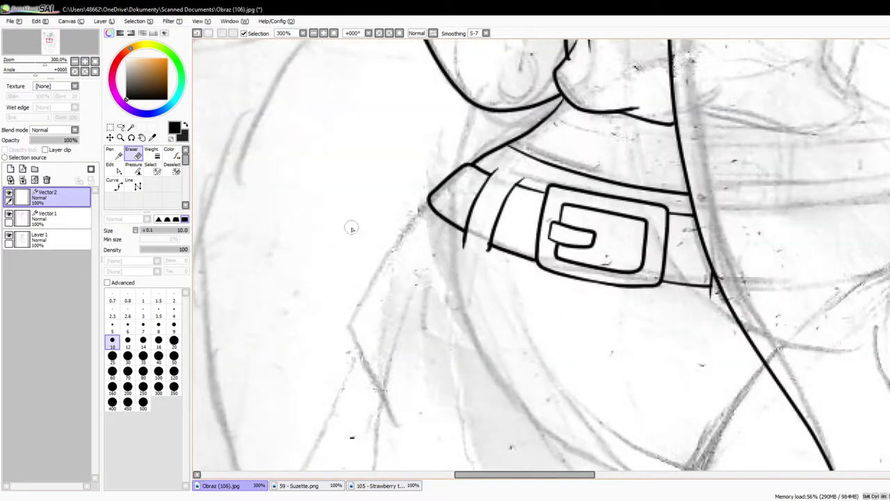
Step: Trace the outer leg contour downward from the belt's pointed side, including its first fabric folds, with a size 3 pen
{"action": "left_click", "coordinate": [114, 153]}
{"action": "scroll", "coordinate": [382, 182], "scroll_direction": "down", "scroll_amount": 2}
{"action": "scroll", "coordinate": [399, 261], "scroll_direction": "up", "scroll_amount": 3}
{"action": "mouse_move", "coordinate": [415, 82]}
{"action": "left_mouse_down"}
{"action": "mouse_move", "coordinate": [348, 174]}
{"action": "mouse_move", "coordinate": [333, 300]}
{"action": "mouse_move", "coordinate": [393, 428]}
{"action": "left_mouse_up"}
{"action": "scroll", "coordinate": [381, 337], "scroll_direction": "down", "scroll_amount": 1}
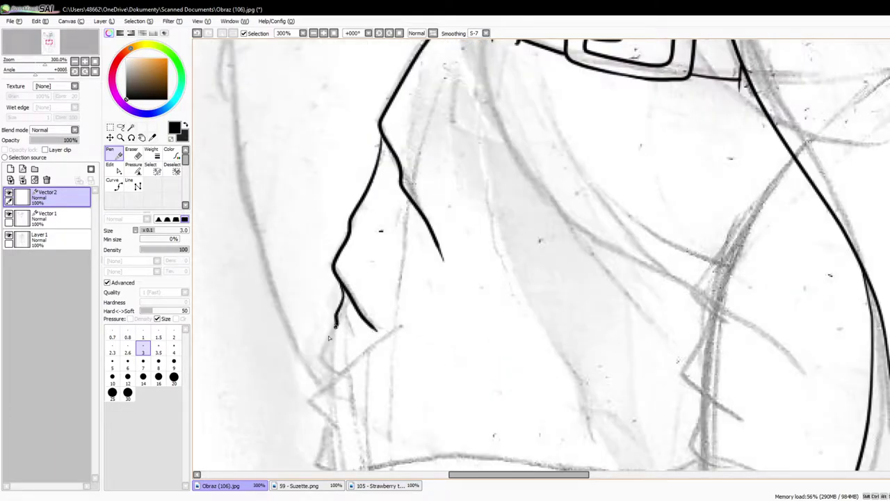
Step: Extend the outer fold line and trace the upper inner leg contour with its first crease beside the long snake curve
{"action": "scroll", "coordinate": [388, 338], "scroll_direction": "down", "scroll_amount": 2}
{"action": "scroll", "coordinate": [417, 209], "scroll_direction": "up", "scroll_amount": 1}
{"action": "scroll", "coordinate": [542, 280], "scroll_direction": "down", "scroll_amount": 1}
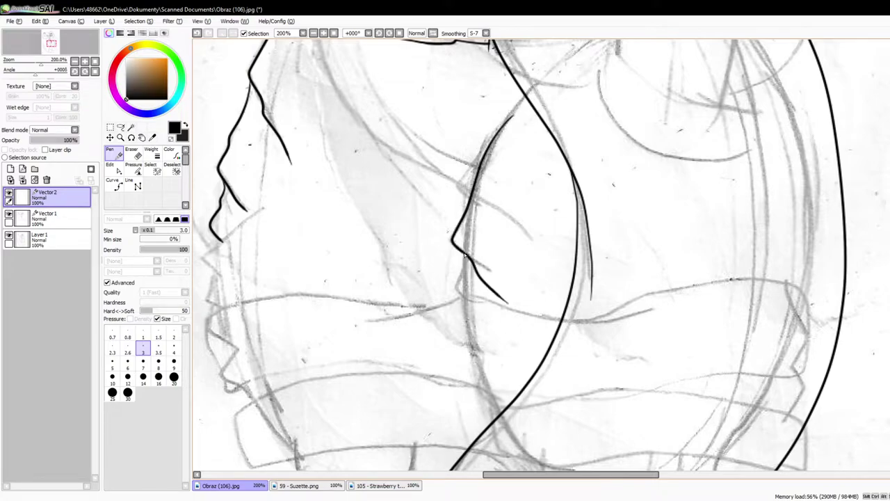
Step: Continue the wavy outer leg contour down to the knee, adding a long diagonal crease and a wide curved fold
{"action": "scroll", "coordinate": [473, 354], "scroll_direction": "up", "scroll_amount": 2}
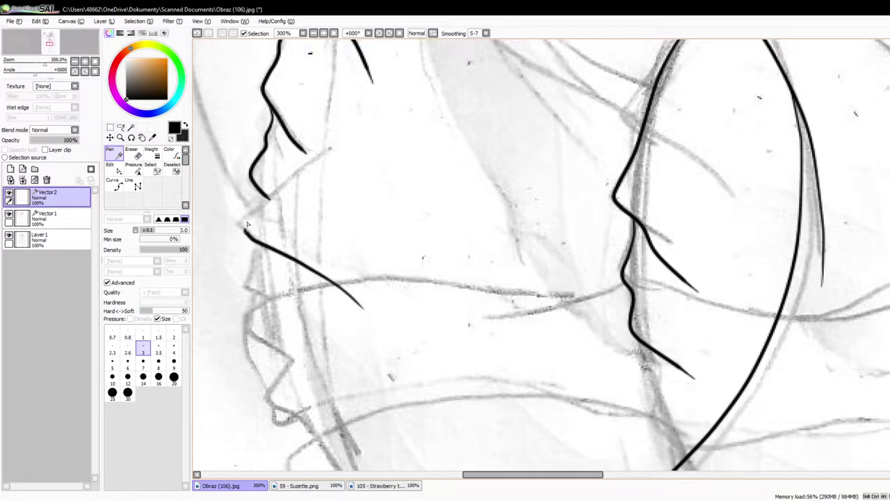
{"action": "mouse_move", "coordinate": [388, 372]}
{"action": "left_mouse_down"}
{"action": "mouse_move", "coordinate": [293, 359]}
{"action": "mouse_move", "coordinate": [244, 330]}
{"action": "mouse_move", "coordinate": [242, 283]}
{"action": "mouse_move", "coordinate": [259, 247]}
{"action": "left_mouse_up"}
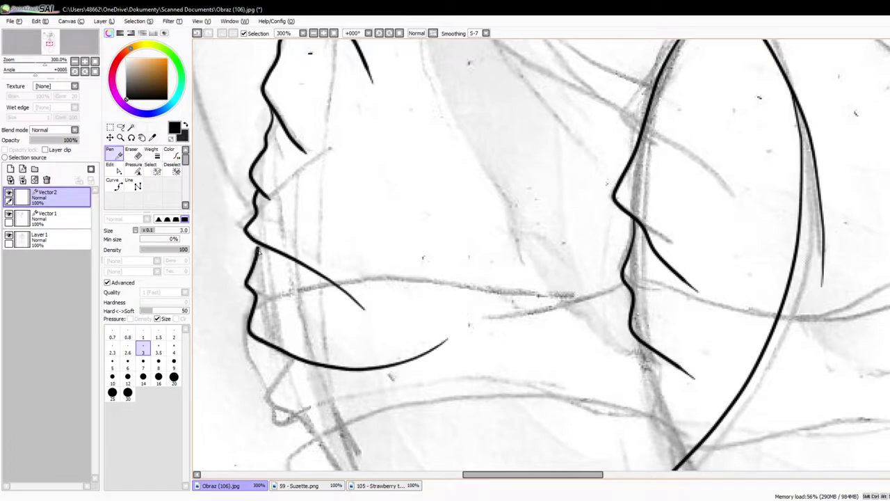
{"action": "mouse_move", "coordinate": [262, 397]}
{"action": "left_mouse_down"}
{"action": "mouse_move", "coordinate": [271, 430]}
{"action": "mouse_move", "coordinate": [300, 443]}
{"action": "left_mouse_up"}
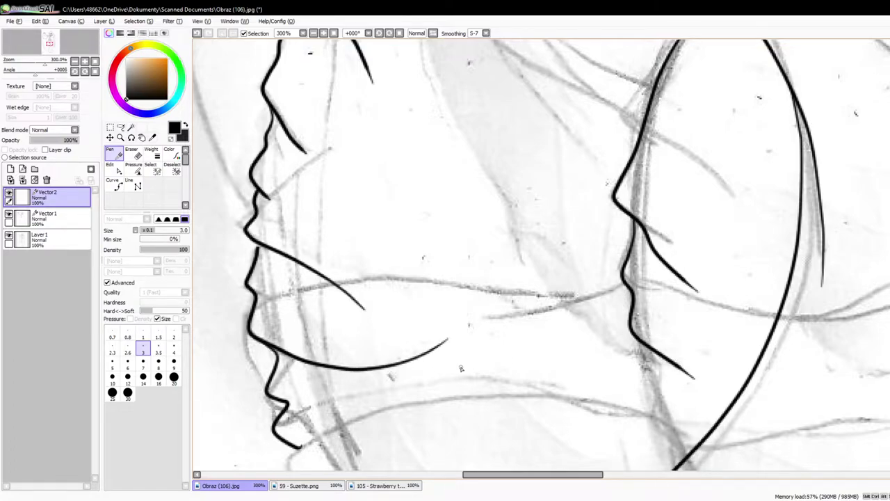
Step: Trace the inner leg contour down to the long snake curve, adding creases beside it and a curved fold below the belt
{"action": "scroll", "coordinate": [461, 368], "scroll_direction": "down", "scroll_amount": 6}
{"action": "scroll", "coordinate": [544, 400], "scroll_direction": "up", "scroll_amount": 6}
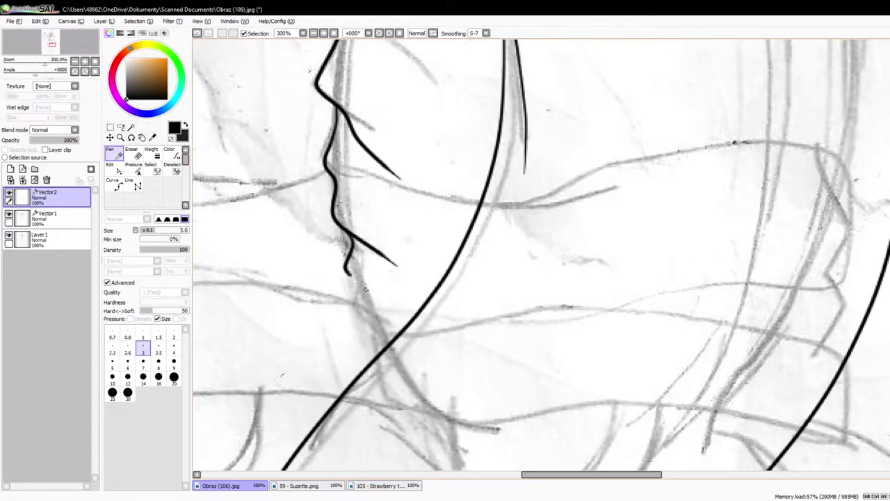
{"action": "scroll", "coordinate": [394, 338], "scroll_direction": "down", "scroll_amount": 4}
{"action": "scroll", "coordinate": [487, 216], "scroll_direction": "up", "scroll_amount": 4}
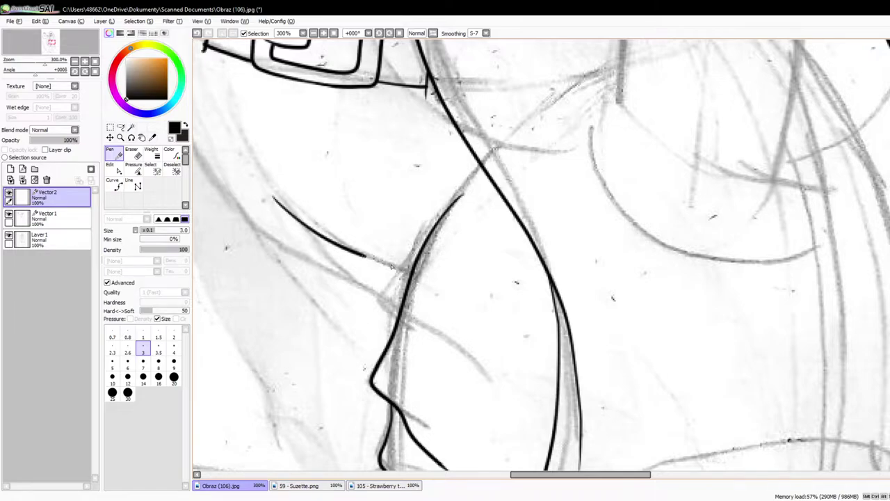
{"action": "scroll", "coordinate": [413, 306], "scroll_direction": "down", "scroll_amount": 4}
{"action": "scroll", "coordinate": [413, 322], "scroll_direction": "up", "scroll_amount": 3}
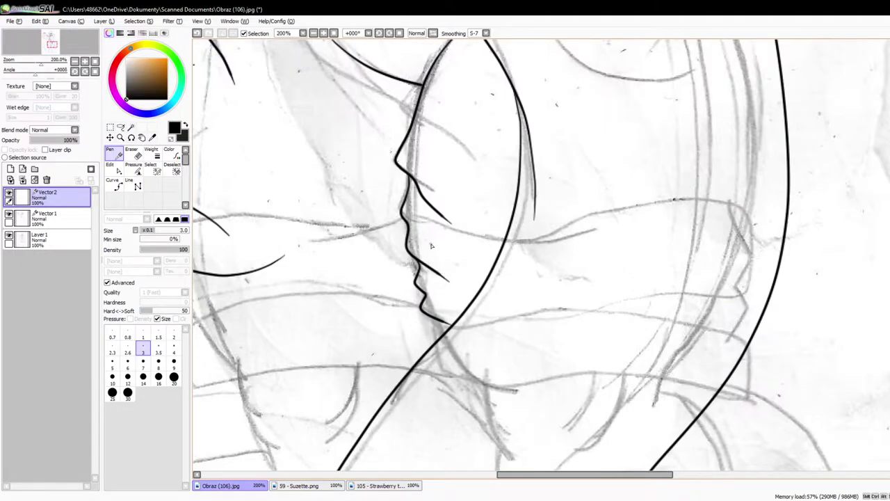
{"action": "scroll", "coordinate": [454, 328], "scroll_direction": "up", "scroll_amount": 1}
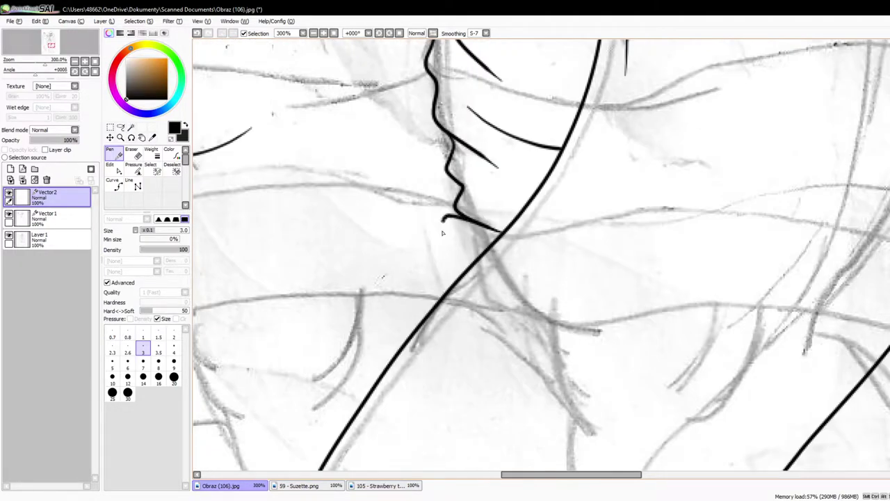
Step: Trace the rolled trouser cuff at the knee, including its uneven ends, curved upper and lower edges and inner folds
{"action": "left_click_drag", "start_coordinate": [465, 222], "coordinate": [594, 221]}
{"action": "mouse_move", "coordinate": [323, 220]}
{"action": "left_mouse_down"}
{"action": "mouse_move", "coordinate": [468, 187]}
{"action": "mouse_move", "coordinate": [587, 198]}
{"action": "left_mouse_up"}
{"action": "left_click_drag", "start_coordinate": [412, 228], "coordinate": [499, 208]}
{"action": "mouse_move", "coordinate": [450, 280]}
{"action": "left_mouse_down"}
{"action": "mouse_move", "coordinate": [340, 318]}
{"action": "mouse_move", "coordinate": [318, 281]}
{"action": "left_mouse_up"}
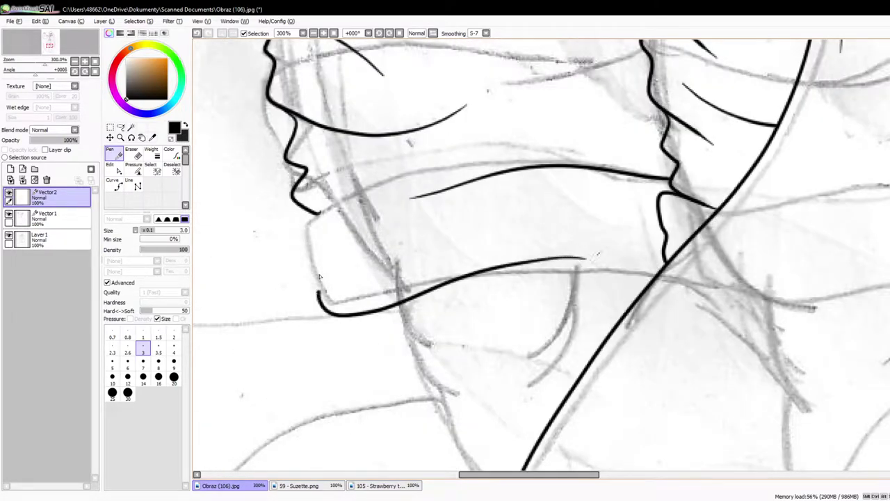
{"action": "mouse_move", "coordinate": [317, 212]}
{"action": "left_mouse_down"}
{"action": "mouse_move", "coordinate": [454, 170]}
{"action": "mouse_move", "coordinate": [523, 163]}
{"action": "left_mouse_up"}
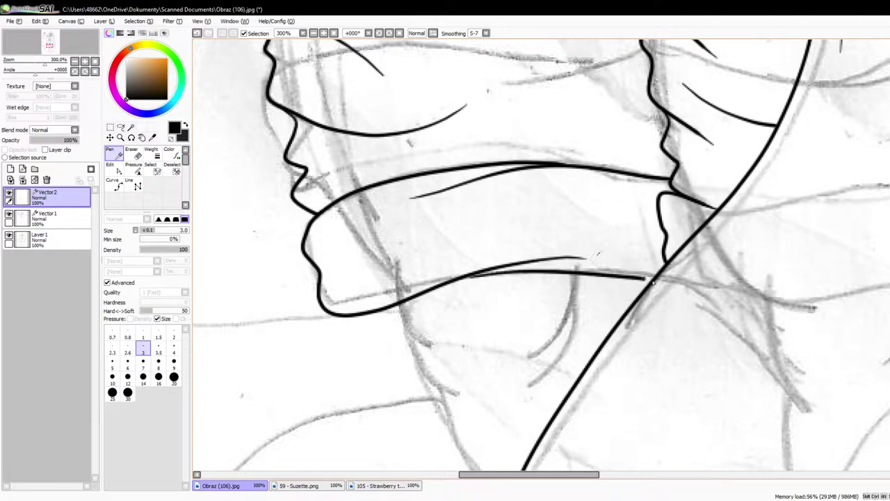
{"action": "left_click_drag", "start_coordinate": [652, 282], "coordinate": [655, 284]}
Step: Check the line art with the scanned sketch layer hidden, and restore the sketch's visibility
{"action": "scroll", "coordinate": [653, 281], "scroll_direction": "down", "scroll_amount": 6}
{"action": "scroll", "coordinate": [652, 282], "scroll_direction": "up", "scroll_amount": 2}
{"action": "left_click", "coordinate": [9, 235]}
{"action": "scroll", "coordinate": [436, 265], "scroll_direction": "down", "scroll_amount": 2}
{"action": "scroll", "coordinate": [630, 231], "scroll_direction": "up", "scroll_amount": 1}
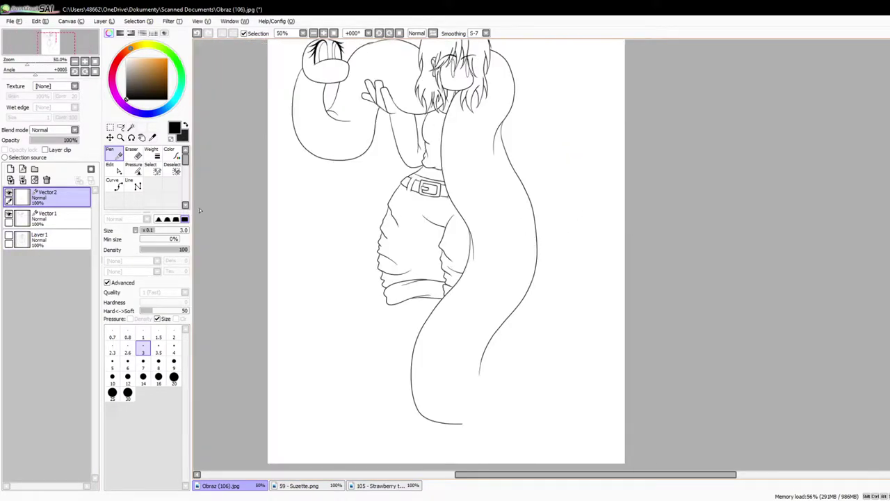
{"action": "left_click", "coordinate": [8, 235]}
Step: Trace the corner of the other trouser cuff where it sticks out past the snake body's outer curve
{"action": "scroll", "coordinate": [516, 301], "scroll_direction": "up", "scroll_amount": 5}
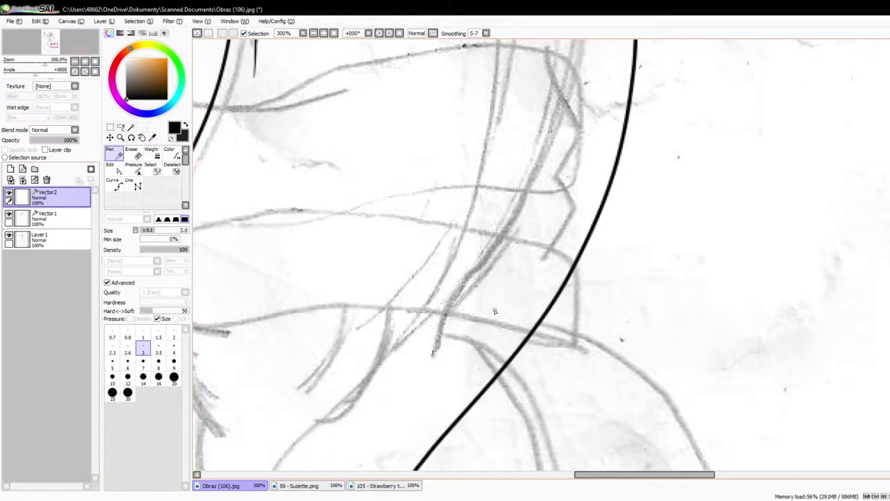
{"action": "scroll", "coordinate": [576, 274], "scroll_direction": "down", "scroll_amount": 2}
{"action": "scroll", "coordinate": [333, 304], "scroll_direction": "up", "scroll_amount": 3}
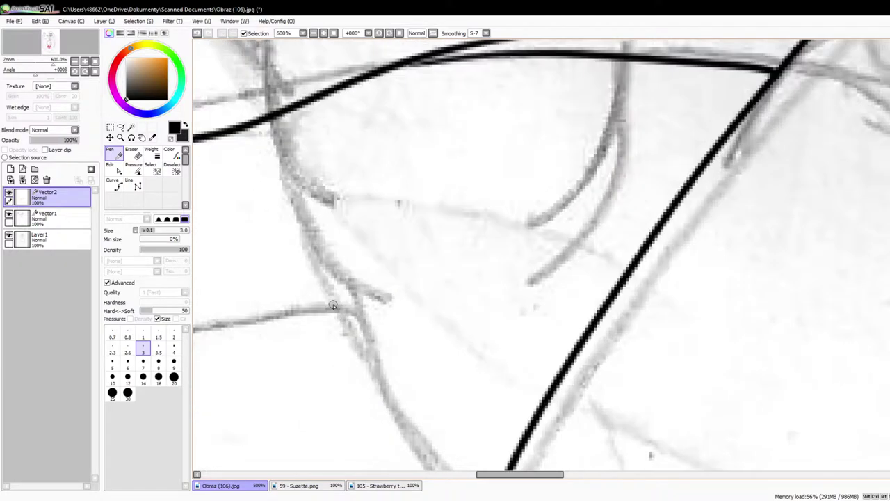
Step: Trace the two curved knee lines below the cuff and extend the lower leg contour down to the snake body
{"action": "left_click_drag", "start_coordinate": [401, 300], "coordinate": [295, 219]}
{"action": "left_click_drag", "start_coordinate": [281, 186], "coordinate": [272, 122]}
{"action": "left_click_drag", "start_coordinate": [530, 281], "coordinate": [621, 71]}
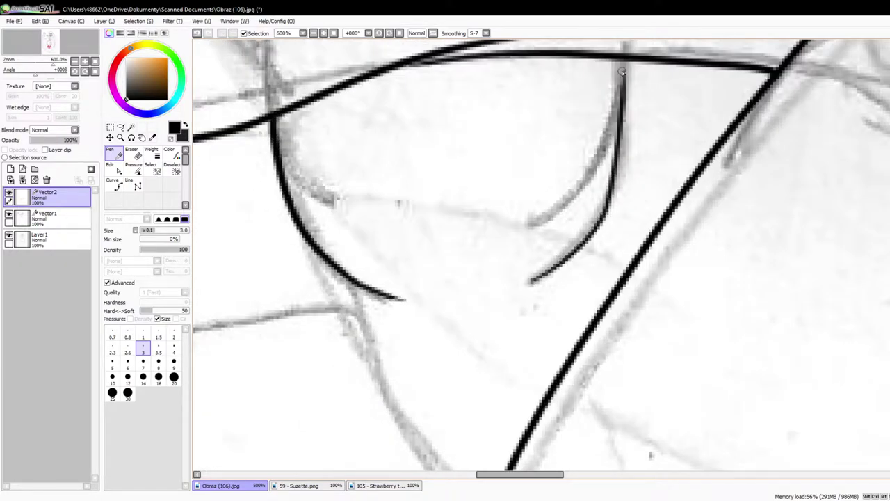
{"action": "left_click", "coordinate": [557, 499]}
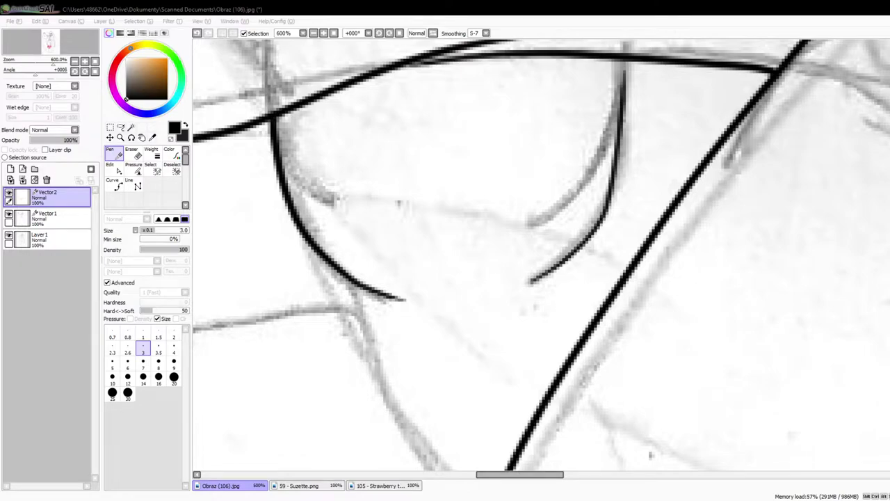
{"action": "scroll", "coordinate": [592, 252], "scroll_direction": "down", "scroll_amount": 1}
{"action": "left_click_drag", "start_coordinate": [359, 301], "coordinate": [418, 374]}
{"action": "scroll", "coordinate": [490, 321], "scroll_direction": "down", "scroll_amount": 6}
{"action": "scroll", "coordinate": [602, 306], "scroll_direction": "up", "scroll_amount": 3}
Step: Trace the outer calf contour of the front leg between the ankle and the snake body
{"action": "left_click_drag", "start_coordinate": [428, 424], "coordinate": [478, 358]}
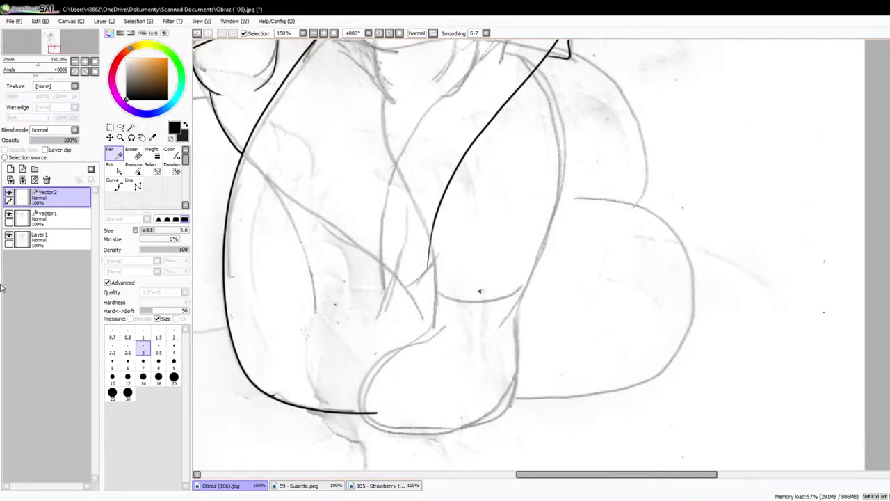
{"action": "scroll", "coordinate": [480, 290], "scroll_direction": "down", "scroll_amount": 4}
{"action": "scroll", "coordinate": [431, 287], "scroll_direction": "up", "scroll_amount": 3}
{"action": "scroll", "coordinate": [421, 285], "scroll_direction": "up", "scroll_amount": 1}
{"action": "left_click_drag", "start_coordinate": [421, 285], "coordinate": [416, 263]}
{"action": "left_click_drag", "start_coordinate": [472, 411], "coordinate": [437, 306]}
{"action": "scroll", "coordinate": [438, 307], "scroll_direction": "up", "scroll_amount": 1}
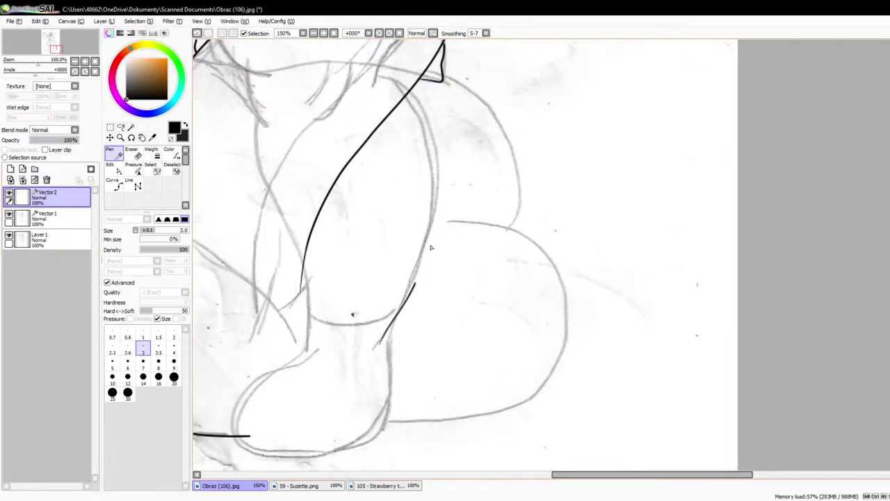
Step: Remove surplus points from the outer calf stroke and reshape it into a smooth curve meeting the snake body
{"action": "left_click", "coordinate": [115, 169]}
{"action": "scroll", "coordinate": [399, 323], "scroll_direction": "up", "scroll_amount": 5}
{"action": "left_click", "coordinate": [325, 403], "text": "alt"}
{"action": "left_click", "coordinate": [345, 374], "text": "alt"}
{"action": "scroll", "coordinate": [401, 369], "scroll_direction": "down", "scroll_amount": 5}
{"action": "scroll", "coordinate": [408, 335], "scroll_direction": "up", "scroll_amount": 3}
{"action": "left_click", "coordinate": [408, 335], "text": "alt"}
{"action": "left_click", "coordinate": [442, 265], "text": "alt"}
{"action": "left_click_drag", "start_coordinate": [473, 173], "coordinate": [457, 258]}
{"action": "left_click", "coordinate": [457, 257], "text": "alt"}
{"action": "scroll", "coordinate": [452, 271], "scroll_direction": "down", "scroll_amount": 4}
{"action": "scroll", "coordinate": [454, 233], "scroll_direction": "up", "scroll_amount": 4}
{"action": "left_click", "coordinate": [427, 192], "text": "alt"}
{"action": "left_click", "coordinate": [427, 193], "text": "alt"}
{"action": "scroll", "coordinate": [427, 192], "scroll_direction": "down", "scroll_amount": 3}
{"action": "scroll", "coordinate": [414, 144], "scroll_direction": "up", "scroll_amount": 4}
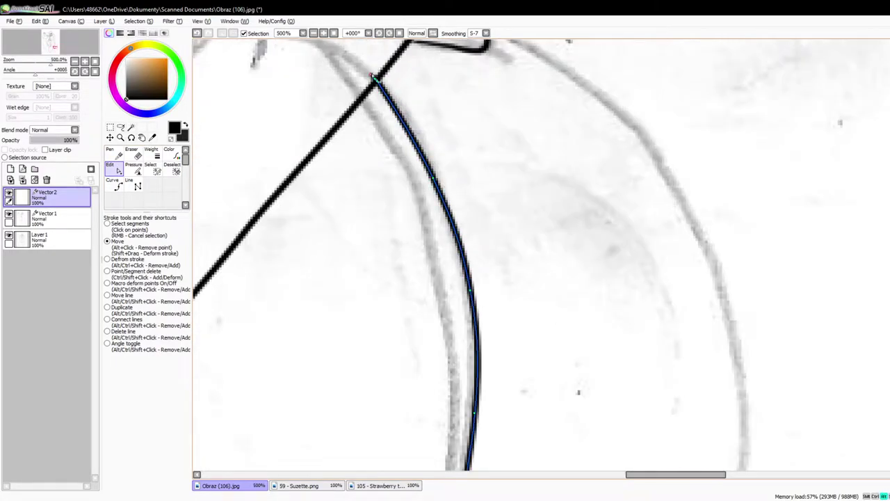
Step: Trace the front leg's inner contour from the snake curve down to the ankle with the size 3 pen, redoing it once
{"action": "scroll", "coordinate": [434, 172], "scroll_direction": "down", "scroll_amount": 5}
{"action": "scroll", "coordinate": [355, 322], "scroll_direction": "up", "scroll_amount": 2}
{"action": "scroll", "coordinate": [355, 322], "scroll_direction": "up", "scroll_amount": 5}
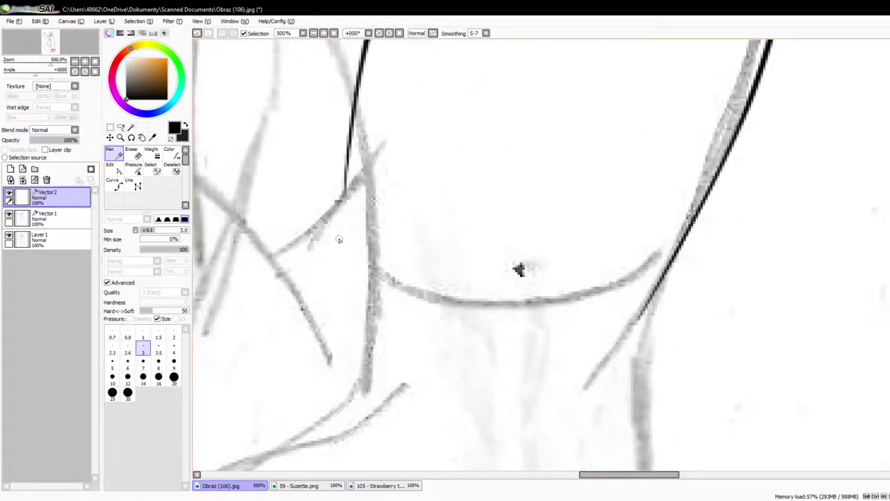
{"action": "left_click_drag", "start_coordinate": [366, 378], "coordinate": [352, 114]}
{"action": "key", "text": "ctrl+z"}
{"action": "mouse_move", "coordinate": [366, 378]}
{"action": "left_mouse_down"}
{"action": "mouse_move", "coordinate": [376, 252]}
{"action": "mouse_move", "coordinate": [351, 109]}
{"action": "left_mouse_up"}
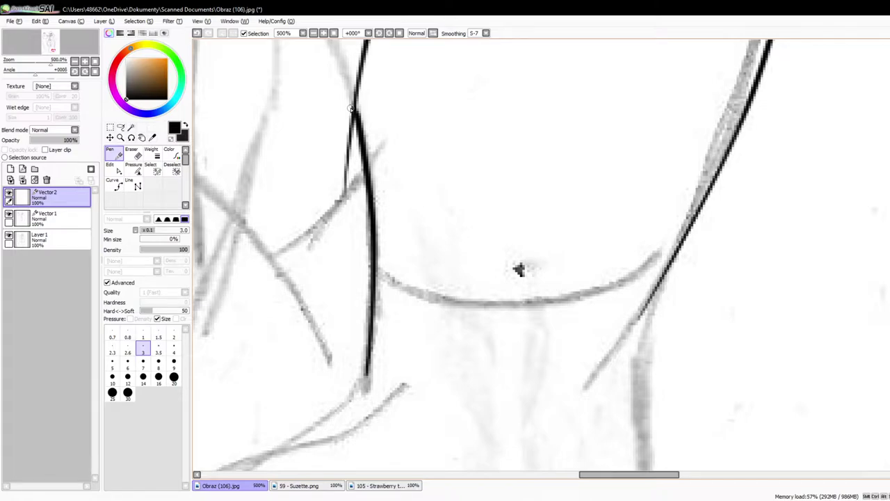
{"action": "scroll", "coordinate": [536, 142], "scroll_direction": "down", "scroll_amount": 4}
{"action": "scroll", "coordinate": [567, 272], "scroll_direction": "up", "scroll_amount": 2}
{"action": "left_click", "coordinate": [23, 180]}
{"action": "key", "text": "ctrl+z"}
Step: Trace the boot outline around the rounded toe, sole and heel up to the ankle, starting the toe cap line
{"action": "scroll", "coordinate": [595, 246], "scroll_direction": "down", "scroll_amount": 2}
{"action": "scroll", "coordinate": [390, 303], "scroll_direction": "up", "scroll_amount": 2}
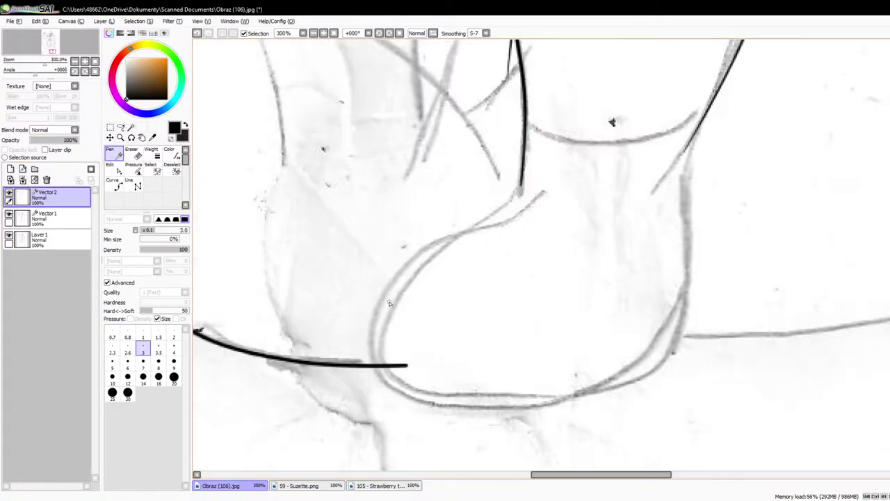
{"action": "mouse_move", "coordinate": [376, 384]}
{"action": "left_mouse_down"}
{"action": "mouse_move", "coordinate": [477, 416]}
{"action": "mouse_move", "coordinate": [630, 374]}
{"action": "mouse_move", "coordinate": [666, 341]}
{"action": "left_mouse_up"}
{"action": "mouse_move", "coordinate": [701, 367]}
{"action": "left_mouse_down"}
{"action": "mouse_move", "coordinate": [690, 145]}
{"action": "mouse_move", "coordinate": [688, 362]}
{"action": "mouse_move", "coordinate": [706, 284]}
{"action": "mouse_move", "coordinate": [688, 210]}
{"action": "mouse_move", "coordinate": [695, 132]}
{"action": "left_mouse_up"}
{"action": "key", "text": "ctrl+z"}
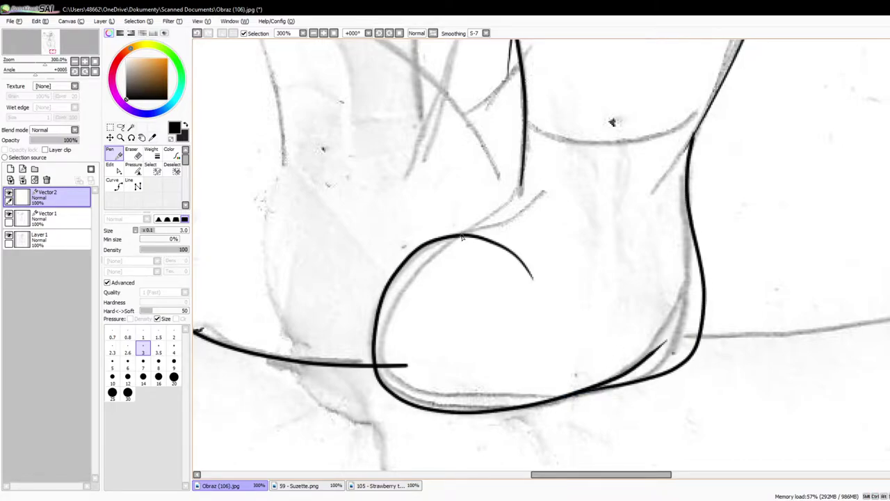
{"action": "scroll", "coordinate": [369, 265], "scroll_direction": "down", "scroll_amount": 1}
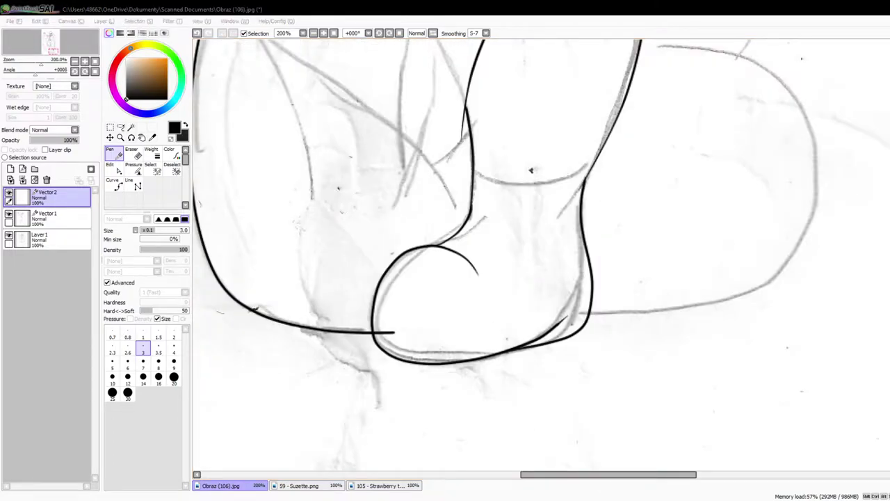
Step: Trim the snake line end that runs inside the boot toe on the Vector1 layer with the size 10 eraser
{"action": "left_click", "coordinate": [519, 386]}
{"action": "left_click", "coordinate": [48, 217]}
{"action": "left_click", "coordinate": [131, 153]}
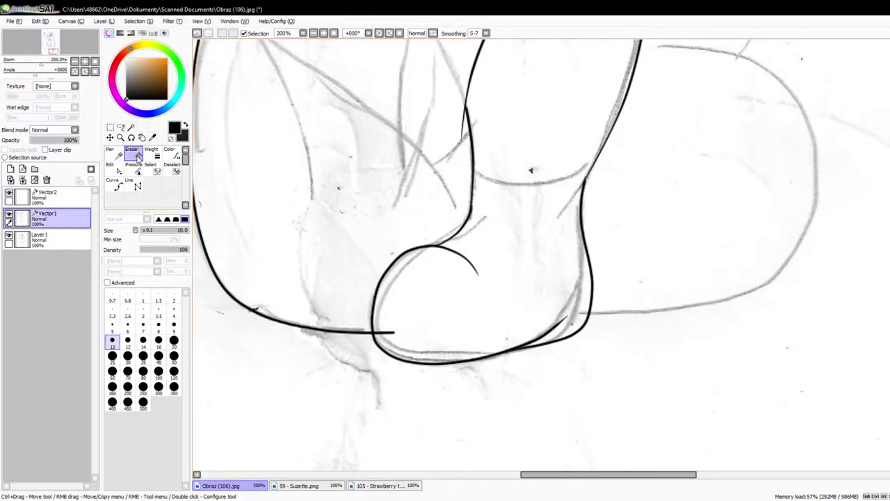
{"action": "scroll", "coordinate": [402, 326], "scroll_direction": "up", "scroll_amount": 6}
{"action": "left_click_drag", "start_coordinate": [268, 360], "coordinate": [326, 361]}
{"action": "scroll", "coordinate": [226, 363], "scroll_direction": "down", "scroll_amount": 5}
{"action": "scroll", "coordinate": [622, 339], "scroll_direction": "up", "scroll_amount": 1}
Step: Adjust the boot's sole stroke on the Vector2 layer by removing surplus points and moving its loose end
{"action": "left_click", "coordinate": [48, 197]}
{"action": "left_click", "coordinate": [113, 168]}
{"action": "scroll", "coordinate": [617, 353], "scroll_direction": "up", "scroll_amount": 1}
{"action": "left_click", "coordinate": [548, 380], "text": "alt"}
{"action": "left_click_drag", "start_coordinate": [619, 324], "coordinate": [577, 356]}
{"action": "left_click", "coordinate": [541, 377], "text": "alt"}
{"action": "scroll", "coordinate": [495, 332], "scroll_direction": "down", "scroll_amount": 5}
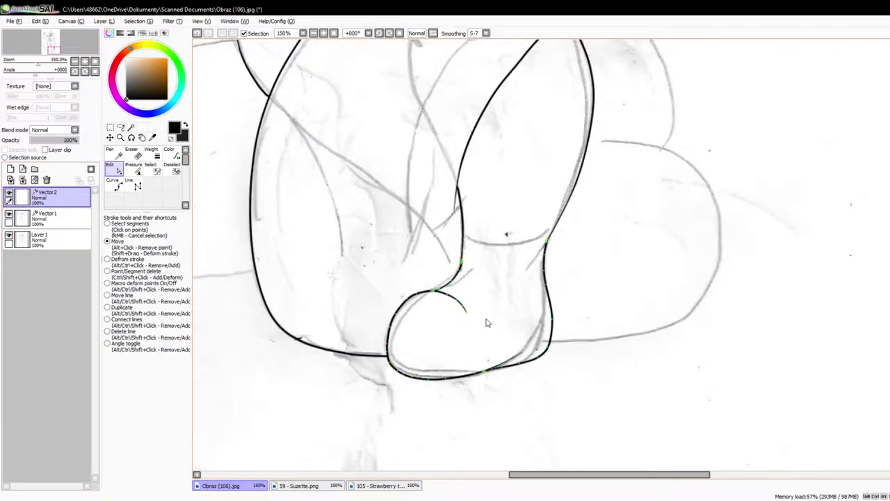
Step: Reshape the toe cap line by moving its points so it curves down to the boot sole
{"action": "scroll", "coordinate": [475, 285], "scroll_direction": "up", "scroll_amount": 4}
{"action": "left_click_drag", "start_coordinate": [439, 312], "coordinate": [478, 397]}
{"action": "scroll", "coordinate": [477, 394], "scroll_direction": "up", "scroll_amount": 1}
{"action": "scroll", "coordinate": [462, 265], "scroll_direction": "down", "scroll_amount": 1}
{"action": "left_click_drag", "start_coordinate": [426, 272], "coordinate": [454, 285]}
{"action": "scroll", "coordinate": [448, 250], "scroll_direction": "down", "scroll_amount": 2}
{"action": "scroll", "coordinate": [459, 308], "scroll_direction": "up", "scroll_amount": 1}
{"action": "left_click_drag", "start_coordinate": [466, 321], "coordinate": [474, 411]}
{"action": "left_click_drag", "start_coordinate": [465, 346], "coordinate": [472, 351]}
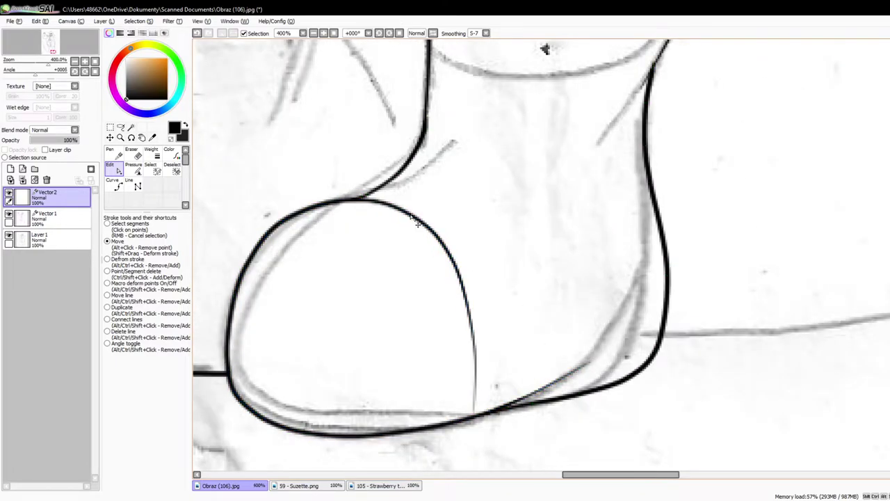
Step: Draw the curved upper edge of the sole across the boot from toe to heel with the size 3 pen
{"action": "left_click", "coordinate": [114, 153]}
{"action": "mouse_move", "coordinate": [227, 362]}
{"action": "left_mouse_down"}
{"action": "mouse_move", "coordinate": [376, 386]}
{"action": "mouse_move", "coordinate": [522, 364]}
{"action": "mouse_move", "coordinate": [623, 314]}
{"action": "mouse_move", "coordinate": [667, 276]}
{"action": "left_mouse_up"}
{"action": "scroll", "coordinate": [668, 276], "scroll_direction": "down", "scroll_amount": 3}
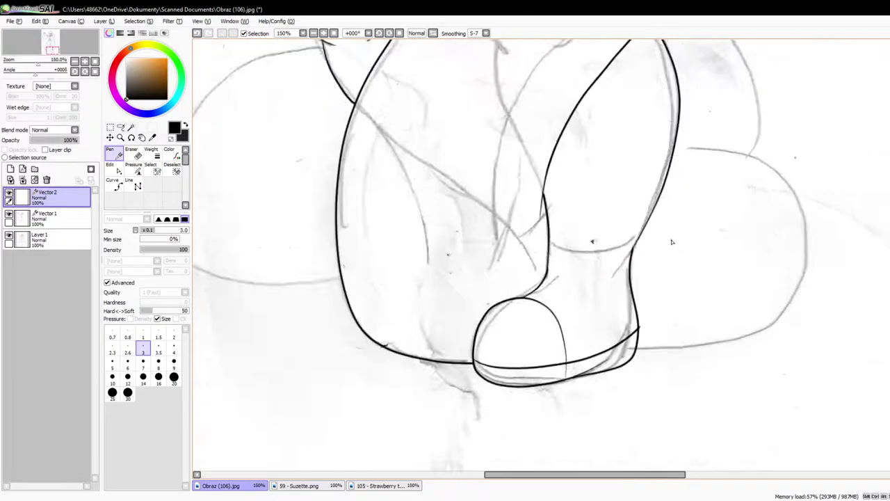
Step: Draw the boot's collar, tongue and front opening with crisscross laces tied in a bow
{"action": "scroll", "coordinate": [670, 242], "scroll_direction": "up", "scroll_amount": 2}
{"action": "mouse_move", "coordinate": [436, 381]}
{"action": "left_mouse_down"}
{"action": "mouse_move", "coordinate": [487, 330]}
{"action": "mouse_move", "coordinate": [508, 269]}
{"action": "left_mouse_up"}
{"action": "left_click_drag", "start_coordinate": [617, 214], "coordinate": [617, 211]}
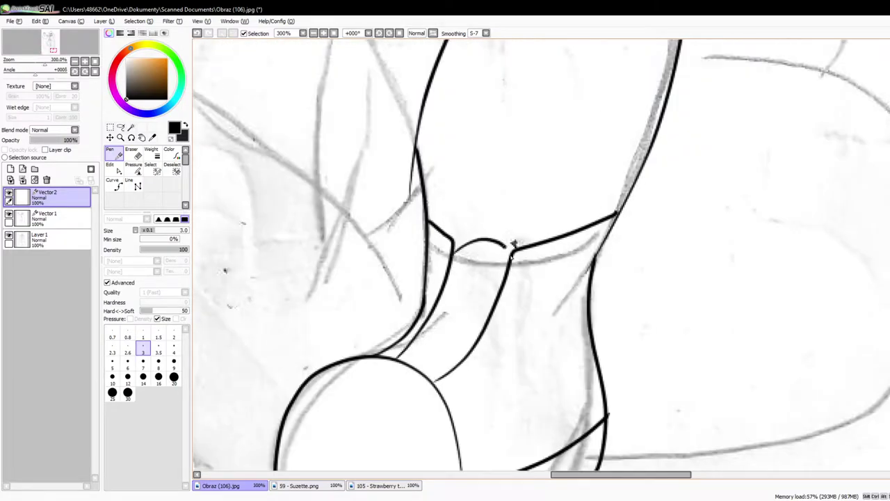
{"action": "mouse_move", "coordinate": [459, 259]}
{"action": "left_mouse_down"}
{"action": "mouse_move", "coordinate": [453, 394]}
{"action": "mouse_move", "coordinate": [431, 346]}
{"action": "mouse_move", "coordinate": [466, 318]}
{"action": "mouse_move", "coordinate": [501, 317]}
{"action": "mouse_move", "coordinate": [437, 273]}
{"action": "mouse_move", "coordinate": [521, 260]}
{"action": "left_mouse_up"}
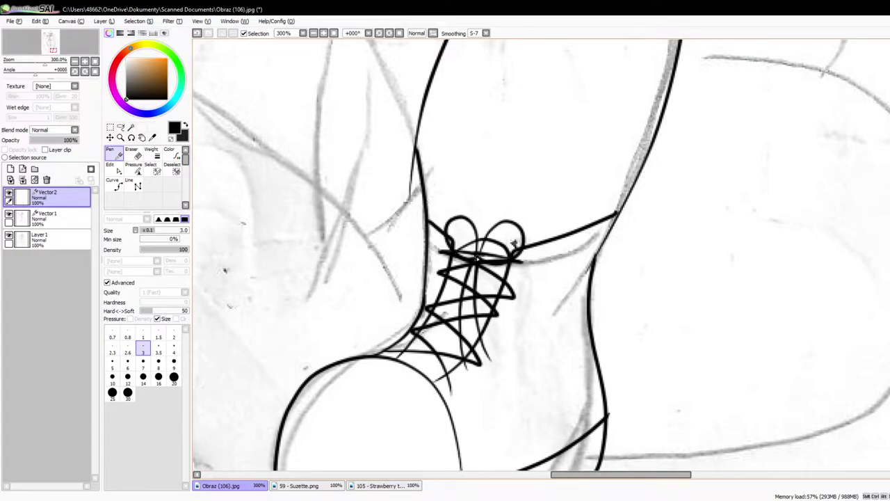
{"action": "scroll", "coordinate": [478, 259], "scroll_direction": "down", "scroll_amount": 5}
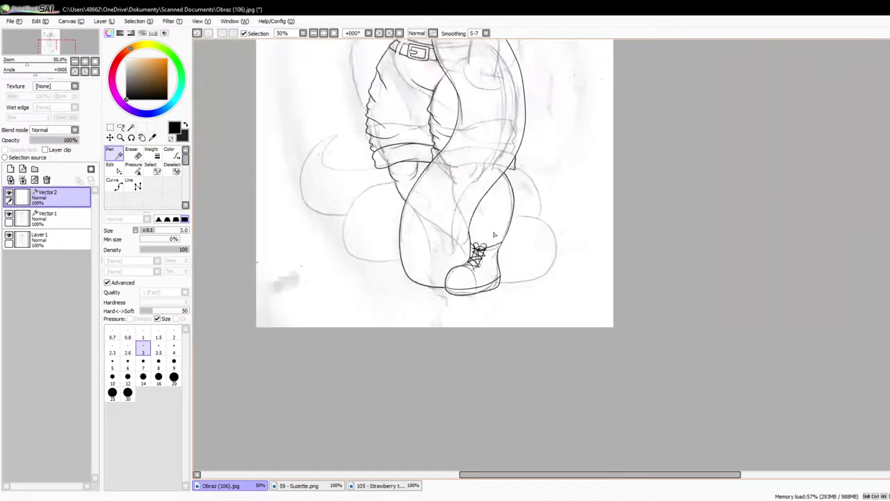
Step: Draw a curved sock line above the boot and adjust its points so both ends meet the leg contours
{"action": "scroll", "coordinate": [500, 223], "scroll_direction": "up", "scroll_amount": 5}
{"action": "left_click_drag", "start_coordinate": [396, 325], "coordinate": [546, 305]}
{"action": "left_click", "coordinate": [119, 170]}
{"action": "scroll", "coordinate": [424, 316], "scroll_direction": "up", "scroll_amount": 1}
{"action": "left_click", "coordinate": [328, 312], "text": "alt"}
{"action": "scroll", "coordinate": [289, 311], "scroll_direction": "up", "scroll_amount": 4}
{"action": "left_click", "coordinate": [259, 296], "text": "alt"}
{"action": "left_click_drag", "start_coordinate": [291, 300], "coordinate": [259, 296]}
{"action": "scroll", "coordinate": [391, 321], "scroll_direction": "down", "scroll_amount": 7}
{"action": "scroll", "coordinate": [439, 325], "scroll_direction": "up", "scroll_amount": 4}
{"action": "left_click_drag", "start_coordinate": [461, 316], "coordinate": [452, 320]}
{"action": "scroll", "coordinate": [599, 285], "scroll_direction": "up", "scroll_amount": 2}
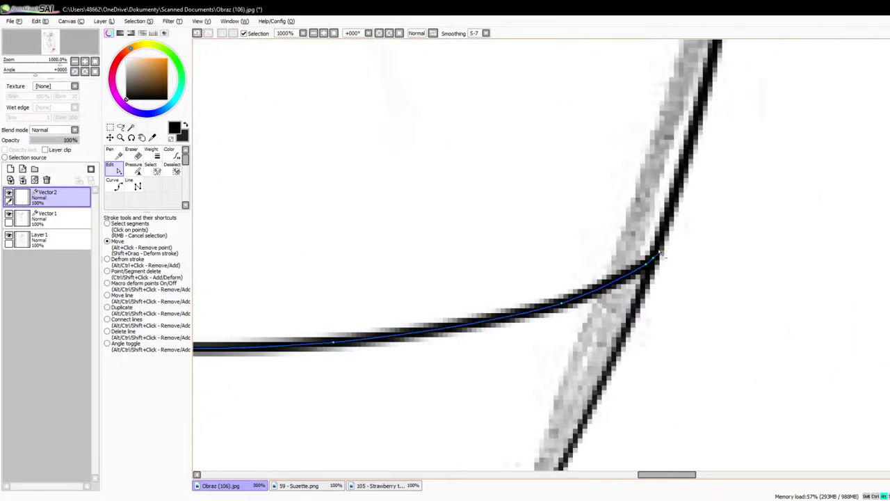
{"action": "scroll", "coordinate": [692, 261], "scroll_direction": "down", "scroll_amount": 7}
Step: Review the finished boot and leg lines with the sketch layer hidden, and show the sketch again
{"action": "scroll", "coordinate": [695, 230], "scroll_direction": "up", "scroll_amount": 1}
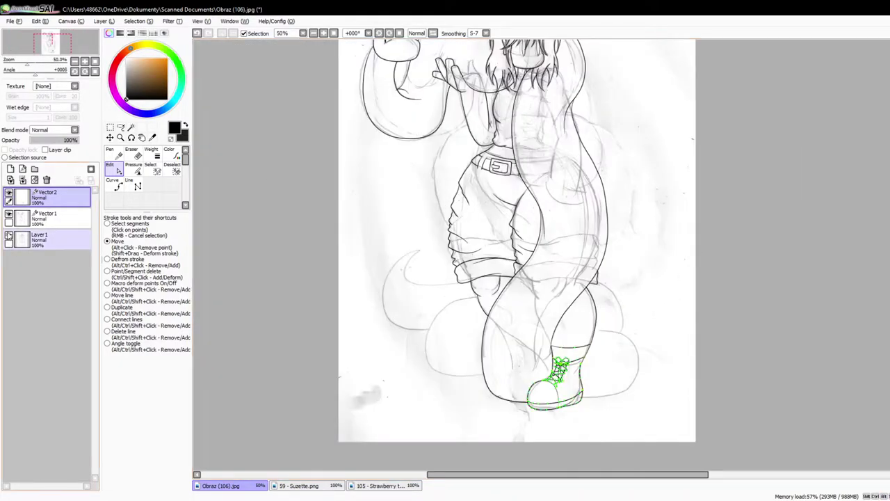
{"action": "left_click", "coordinate": [9, 235]}
{"action": "scroll", "coordinate": [389, 246], "scroll_direction": "down", "scroll_amount": 1}
{"action": "scroll", "coordinate": [542, 116], "scroll_direction": "up", "scroll_amount": 1}
{"action": "left_click", "coordinate": [9, 235]}
Step: Merge the Vector2 layer down into Vector1 and add a new vector layer for drawing with the pen
{"action": "left_click", "coordinate": [22, 180]}
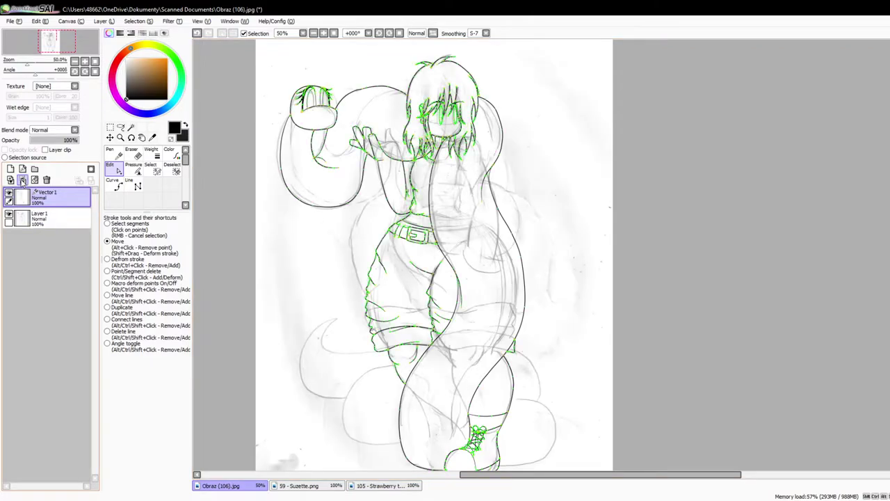
{"action": "left_click", "coordinate": [22, 169]}
{"action": "left_click", "coordinate": [114, 154]}
Step: Trace the large snake coil behind the boot, from the toe along the ground and around up to the calf
{"action": "scroll", "coordinate": [302, 75], "scroll_direction": "up", "scroll_amount": 4}
{"action": "scroll", "coordinate": [331, 132], "scroll_direction": "down", "scroll_amount": 5}
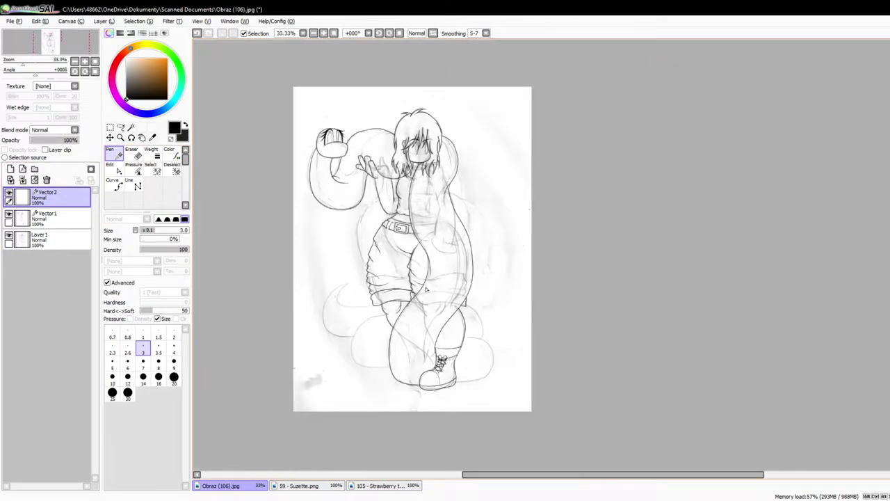
{"action": "scroll", "coordinate": [487, 348], "scroll_direction": "up", "scroll_amount": 2}
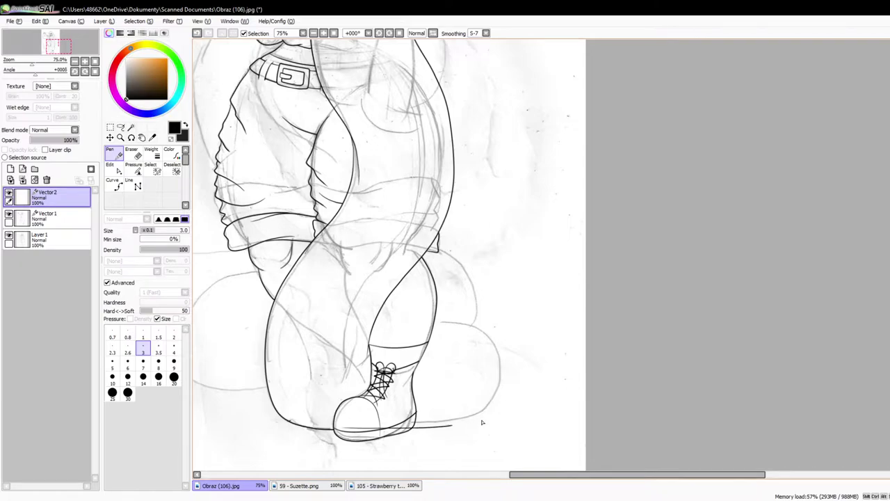
{"action": "scroll", "coordinate": [415, 301], "scroll_direction": "down", "scroll_amount": 2}
{"action": "scroll", "coordinate": [426, 334], "scroll_direction": "up", "scroll_amount": 4}
Step: Smooth the bends of the snake coil behind the boot by moving its points and removing surplus ones near the ground
{"action": "left_click", "coordinate": [118, 173]}
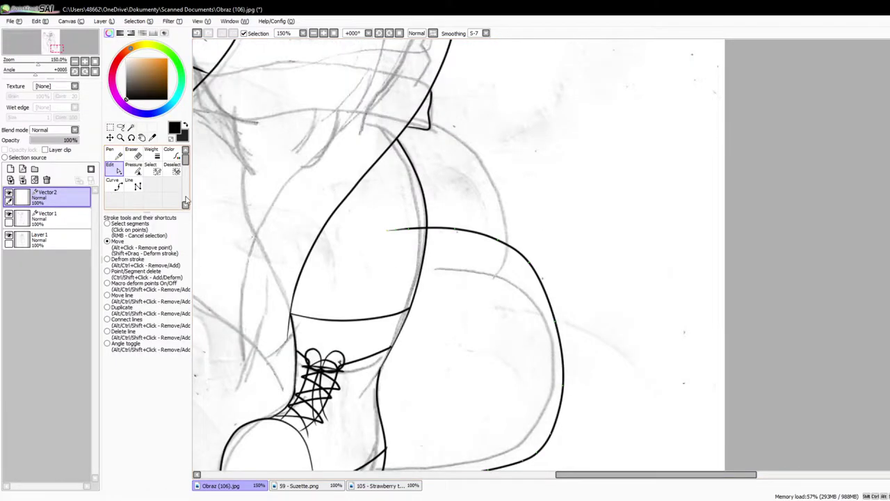
{"action": "scroll", "coordinate": [379, 261], "scroll_direction": "up", "scroll_amount": 3}
{"action": "left_click_drag", "start_coordinate": [413, 179], "coordinate": [468, 186]}
{"action": "scroll", "coordinate": [475, 195], "scroll_direction": "down", "scroll_amount": 2}
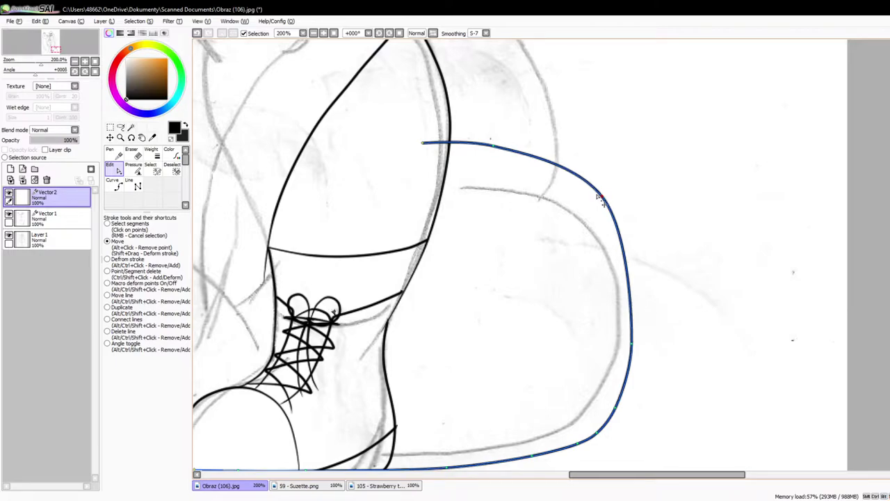
{"action": "scroll", "coordinate": [600, 198], "scroll_direction": "down", "scroll_amount": 3}
{"action": "scroll", "coordinate": [573, 291], "scroll_direction": "up", "scroll_amount": 3}
{"action": "left_click", "coordinate": [578, 300], "text": "alt"}
{"action": "left_click", "coordinate": [623, 288], "text": "alt"}
{"action": "left_click_drag", "start_coordinate": [641, 278], "coordinate": [641, 286]}
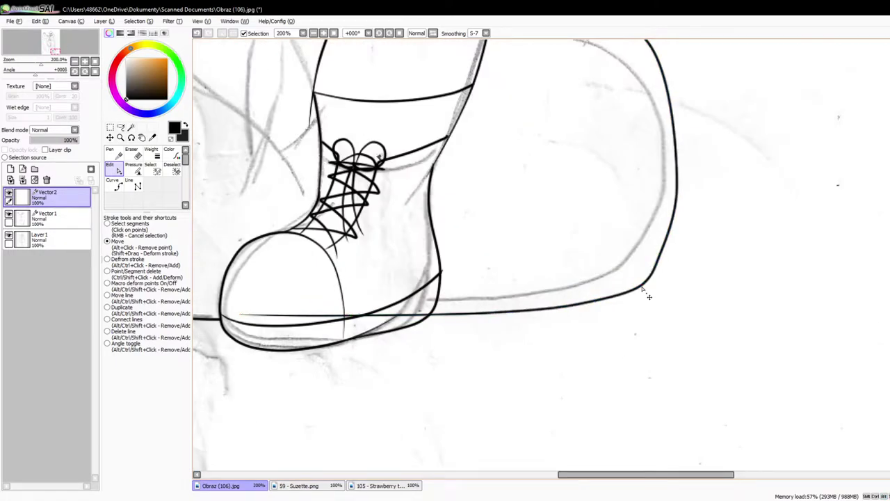
Step: Reposition the coil's upper end inside the calf and pull its outer side slightly inward to refine the curve
{"action": "scroll", "coordinate": [678, 174], "scroll_direction": "up", "scroll_amount": 3}
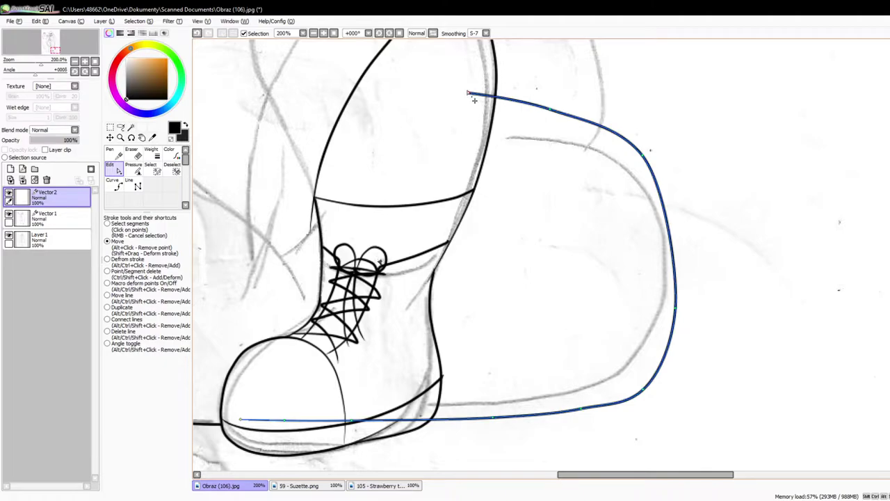
{"action": "left_click_drag", "start_coordinate": [468, 92], "coordinate": [453, 108]}
{"action": "scroll", "coordinate": [455, 111], "scroll_direction": "down", "scroll_amount": 4}
{"action": "scroll", "coordinate": [482, 128], "scroll_direction": "up", "scroll_amount": 3}
{"action": "scroll", "coordinate": [489, 162], "scroll_direction": "up", "scroll_amount": 5}
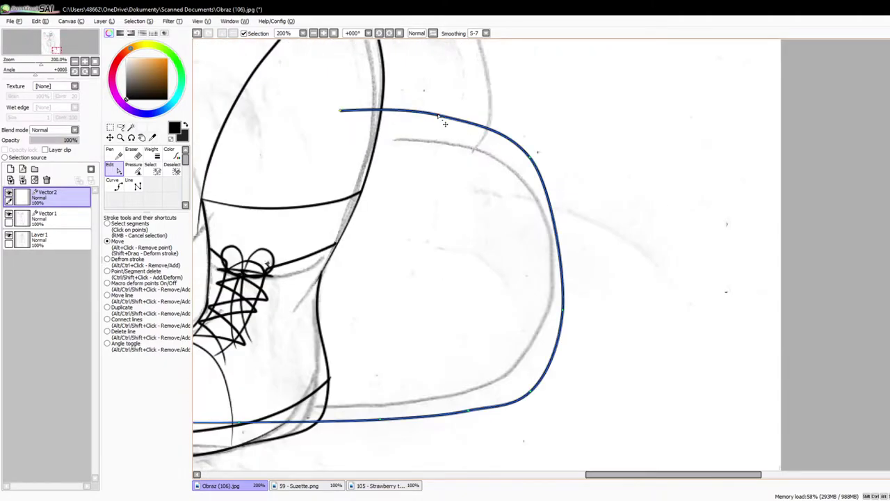
{"action": "scroll", "coordinate": [486, 181], "scroll_direction": "down", "scroll_amount": 3}
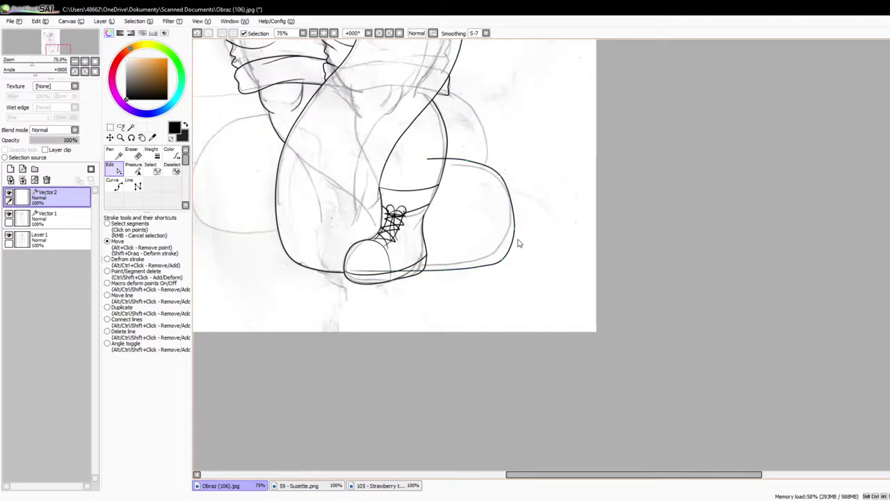
{"action": "scroll", "coordinate": [518, 241], "scroll_direction": "up", "scroll_amount": 2}
{"action": "left_click_drag", "start_coordinate": [512, 240], "coordinate": [495, 244]}
Step: Erase the parts of the coil line that cross the boot and the calf, using the size 10 eraser
{"action": "scroll", "coordinate": [447, 305], "scroll_direction": "down", "scroll_amount": 2}
{"action": "scroll", "coordinate": [306, 309], "scroll_direction": "up", "scroll_amount": 4}
{"action": "scroll", "coordinate": [278, 292], "scroll_direction": "up", "scroll_amount": 1}
{"action": "key", "text": "e"}
{"action": "left_click_drag", "start_coordinate": [726, 286], "coordinate": [344, 284]}
{"action": "scroll", "coordinate": [346, 284], "scroll_direction": "down", "scroll_amount": 4}
{"action": "scroll", "coordinate": [445, 139], "scroll_direction": "up", "scroll_amount": 4}
{"action": "left_click_drag", "start_coordinate": [555, 137], "coordinate": [469, 137]}
{"action": "scroll", "coordinate": [515, 156], "scroll_direction": "down", "scroll_amount": 5}
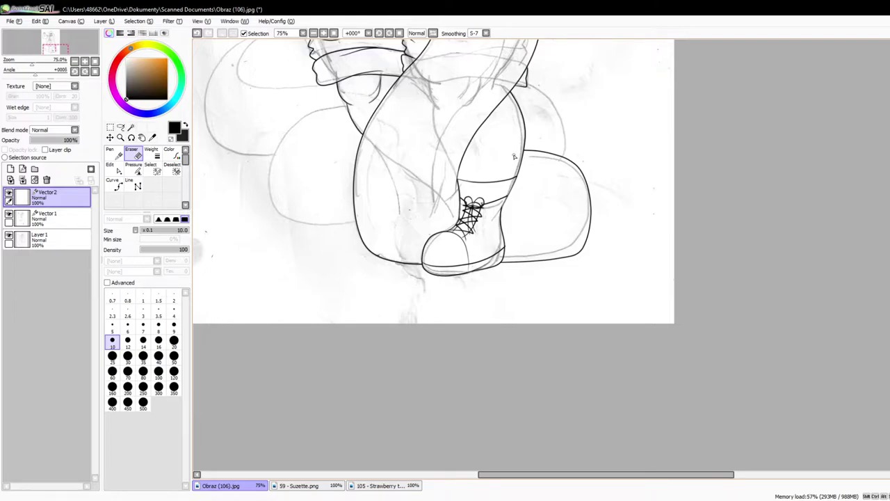
Step: Trace the rounded snake coil on the left of the legs with the size 3 pen, from the shin around to the front coil
{"action": "scroll", "coordinate": [514, 156], "scroll_direction": "up", "scroll_amount": 2}
{"action": "key", "text": "n"}
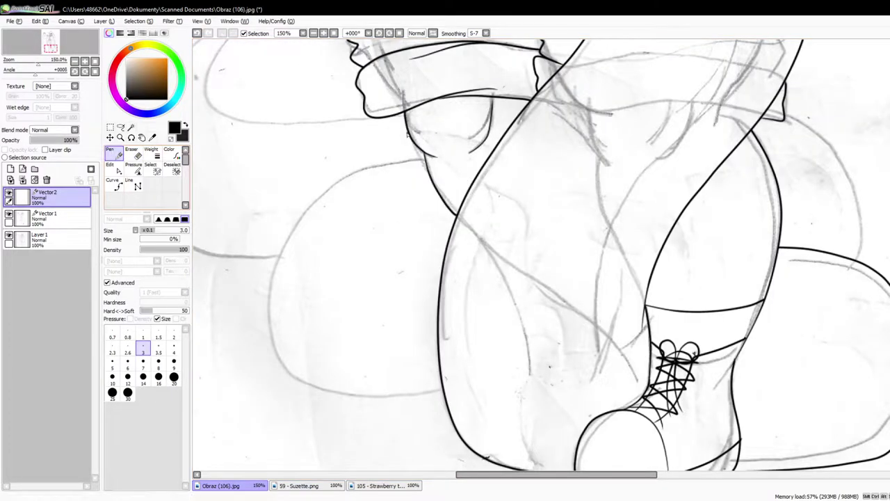
{"action": "mouse_move", "coordinate": [408, 138]}
{"action": "left_mouse_down"}
{"action": "mouse_move", "coordinate": [192, 267]}
{"action": "mouse_move", "coordinate": [263, 392]}
{"action": "mouse_move", "coordinate": [473, 389]}
{"action": "left_mouse_up"}
{"action": "scroll", "coordinate": [485, 383], "scroll_direction": "down", "scroll_amount": 3}
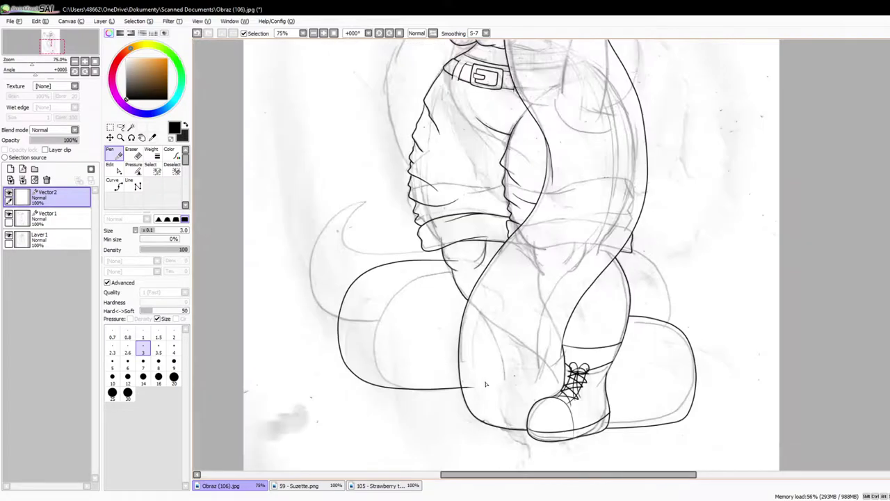
Step: Erase the lower end of the left coil line where it runs past the front coil's contour
{"action": "scroll", "coordinate": [582, 378], "scroll_direction": "up", "scroll_amount": 2}
{"action": "scroll", "coordinate": [588, 378], "scroll_direction": "up", "scroll_amount": 3}
{"action": "key", "text": "e"}
{"action": "left_click_drag", "start_coordinate": [534, 354], "coordinate": [489, 357]}
{"action": "scroll", "coordinate": [489, 359], "scroll_direction": "down", "scroll_amount": 3}
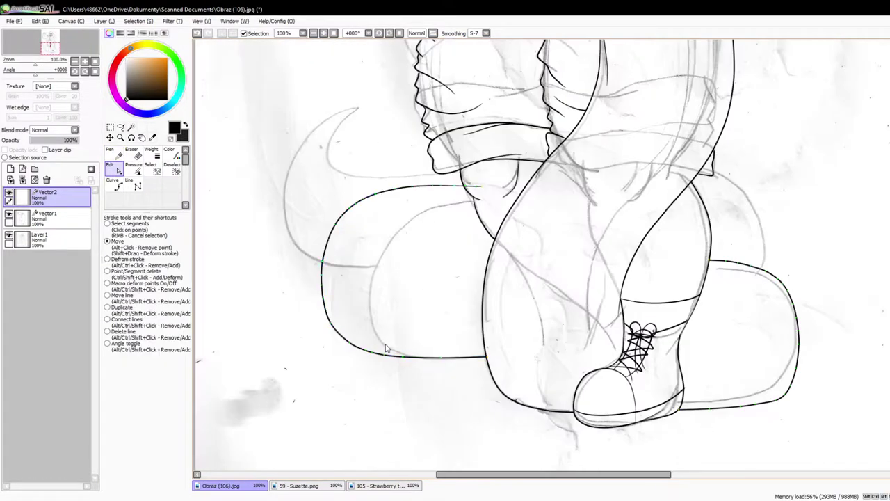
Step: Adjust the points along the left coil's outer line to smooth its curve
{"action": "scroll", "coordinate": [438, 206], "scroll_direction": "up", "scroll_amount": 1}
{"action": "scroll", "coordinate": [374, 185], "scroll_direction": "up", "scroll_amount": 1}
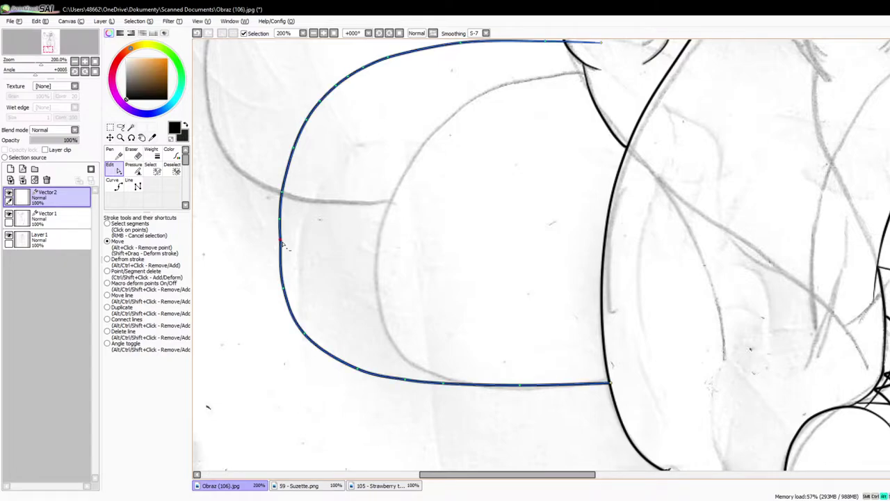
Step: Smooth the upper part of the left coil's outline by removing surplus points and shifting the remaining ones
{"action": "scroll", "coordinate": [410, 285], "scroll_direction": "down", "scroll_amount": 1}
{"action": "left_click", "coordinate": [511, 101], "text": "alt"}
{"action": "left_click_drag", "start_coordinate": [551, 103], "coordinate": [576, 130]}
{"action": "left_click_drag", "start_coordinate": [448, 103], "coordinate": [422, 112]}
{"action": "scroll", "coordinate": [465, 111], "scroll_direction": "down", "scroll_amount": 1}
{"action": "scroll", "coordinate": [399, 124], "scroll_direction": "up", "scroll_amount": 1}
{"action": "left_click", "coordinate": [396, 121], "text": "alt"}
{"action": "left_click_drag", "start_coordinate": [496, 103], "coordinate": [498, 104]}
{"action": "left_click_drag", "start_coordinate": [374, 139], "coordinate": [379, 139]}
{"action": "scroll", "coordinate": [363, 176], "scroll_direction": "down", "scroll_amount": 1}
{"action": "scroll", "coordinate": [437, 147], "scroll_direction": "up", "scroll_amount": 1}
Step: Draw a curved fold line with the size 3 pen inside the left coil, running to the leg
{"action": "left_click", "coordinate": [114, 153]}
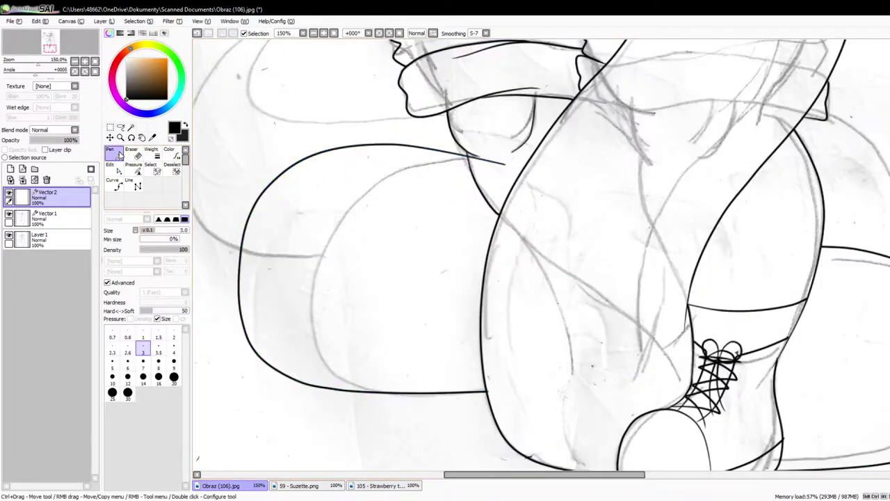
{"action": "scroll", "coordinate": [488, 210], "scroll_direction": "down", "scroll_amount": 4}
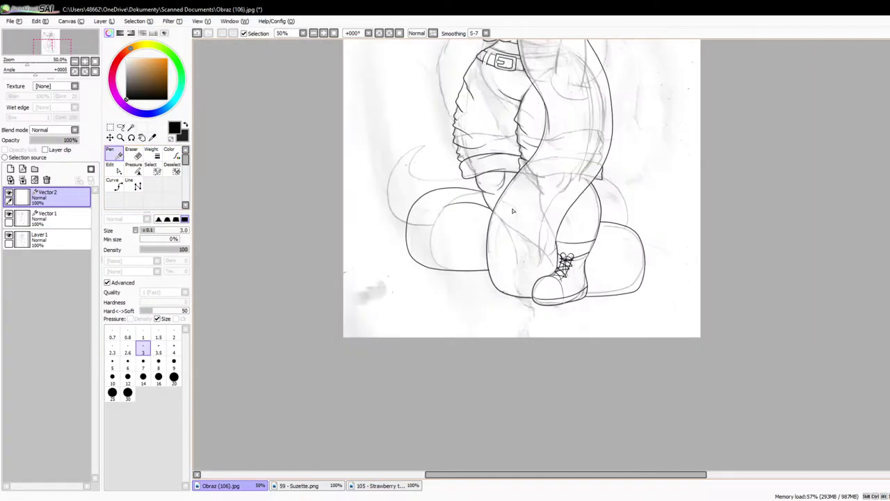
{"action": "scroll", "coordinate": [612, 216], "scroll_direction": "down", "scroll_amount": 1}
{"action": "scroll", "coordinate": [612, 217], "scroll_direction": "up", "scroll_amount": 2}
{"action": "scroll", "coordinate": [539, 210], "scroll_direction": "up", "scroll_amount": 1}
Step: Smooth the left coil's inner fold line by editing its stroke points
{"action": "left_click", "coordinate": [114, 169]}
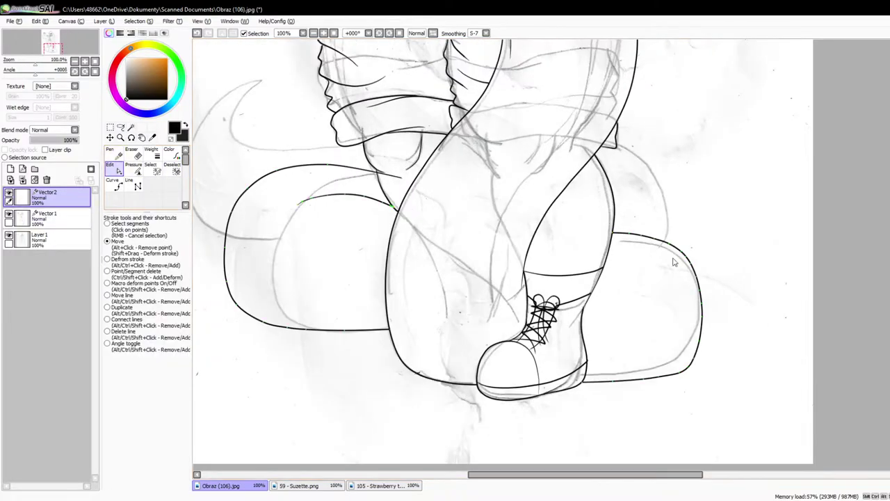
{"action": "scroll", "coordinate": [671, 260], "scroll_direction": "up", "scroll_amount": 3}
{"action": "left_click", "coordinate": [522, 200]}
{"action": "scroll", "coordinate": [542, 223], "scroll_direction": "down", "scroll_amount": 3}
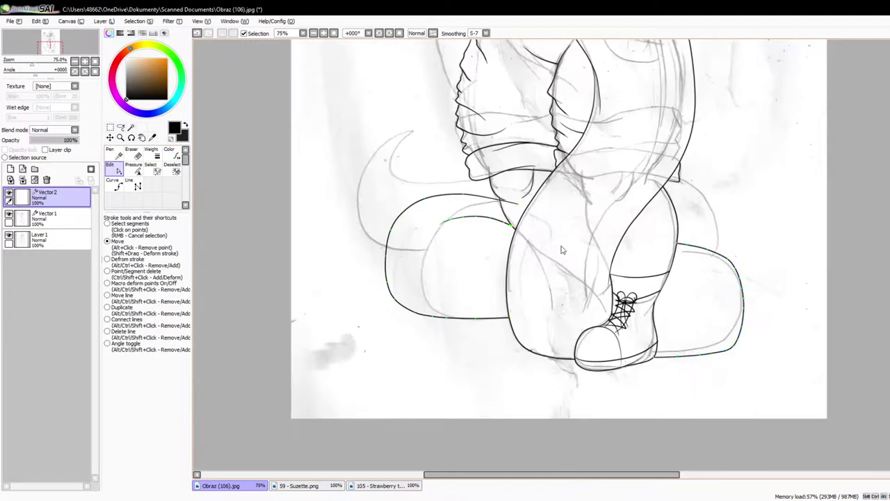
{"action": "scroll", "coordinate": [562, 249], "scroll_direction": "up", "scroll_amount": 2}
{"action": "left_click", "coordinate": [475, 215]}
{"action": "scroll", "coordinate": [477, 217], "scroll_direction": "down", "scroll_amount": 3}
{"action": "scroll", "coordinate": [466, 214], "scroll_direction": "up", "scroll_amount": 2}
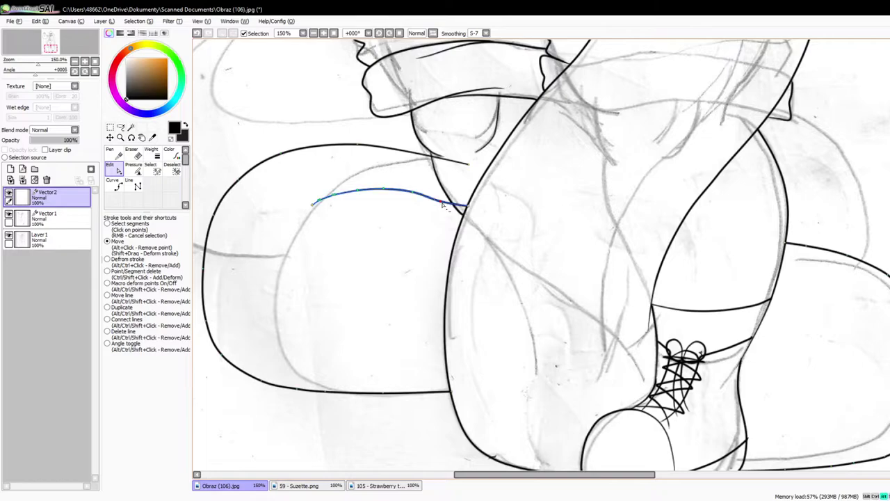
{"action": "scroll", "coordinate": [442, 203], "scroll_direction": "up", "scroll_amount": 2}
{"action": "scroll", "coordinate": [468, 199], "scroll_direction": "down", "scroll_amount": 1}
{"action": "scroll", "coordinate": [429, 204], "scroll_direction": "down", "scroll_amount": 2}
{"action": "scroll", "coordinate": [424, 205], "scroll_direction": "up", "scroll_amount": 4}
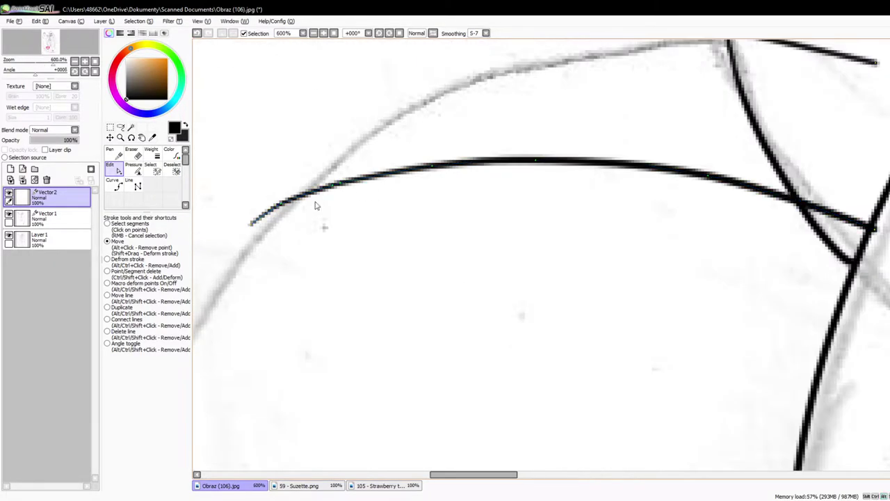
{"action": "scroll", "coordinate": [444, 202], "scroll_direction": "down", "scroll_amount": 6}
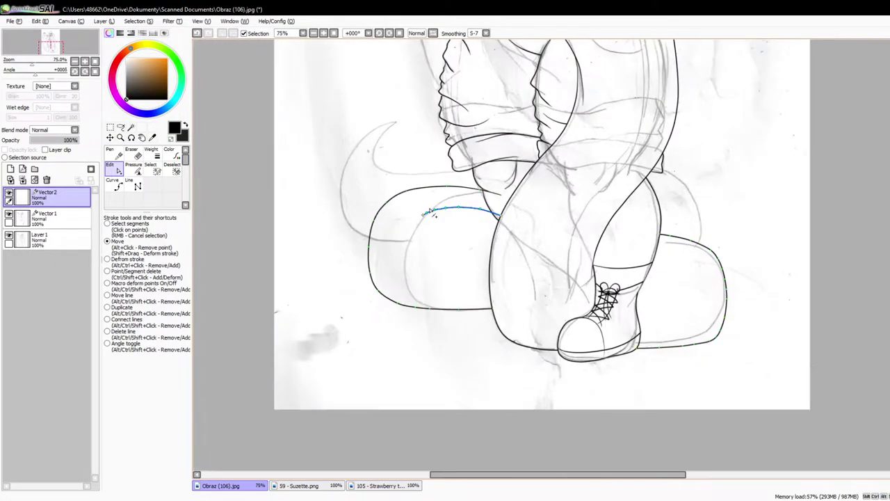
{"action": "scroll", "coordinate": [432, 210], "scroll_direction": "up", "scroll_amount": 3}
{"action": "scroll", "coordinate": [486, 187], "scroll_direction": "down", "scroll_amount": 3}
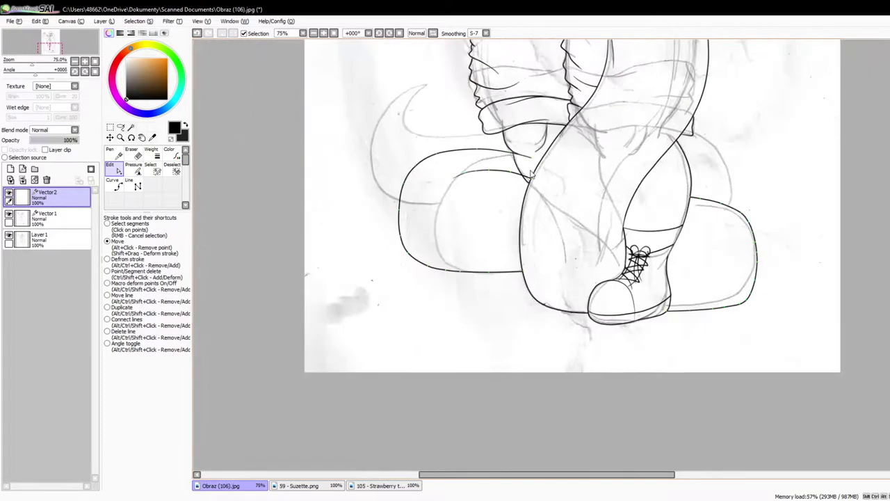
Step: Draw a short crease with the pen, branching up from the left coil's fold line
{"action": "scroll", "coordinate": [531, 175], "scroll_direction": "up", "scroll_amount": 4}
{"action": "key", "text": "n"}
{"action": "left_click_drag", "start_coordinate": [385, 198], "coordinate": [386, 199]}
{"action": "scroll", "coordinate": [385, 208], "scroll_direction": "down", "scroll_amount": 3}
{"action": "scroll", "coordinate": [445, 208], "scroll_direction": "up", "scroll_amount": 3}
Step: Erase the ends of the left coil's lines that overshoot the leg, using the size 10 eraser
{"action": "scroll", "coordinate": [361, 199], "scroll_direction": "up", "scroll_amount": 3}
{"action": "key", "text": "e"}
{"action": "left_click_drag", "start_coordinate": [249, 170], "coordinate": [392, 219]}
{"action": "scroll", "coordinate": [392, 220], "scroll_direction": "down", "scroll_amount": 6}
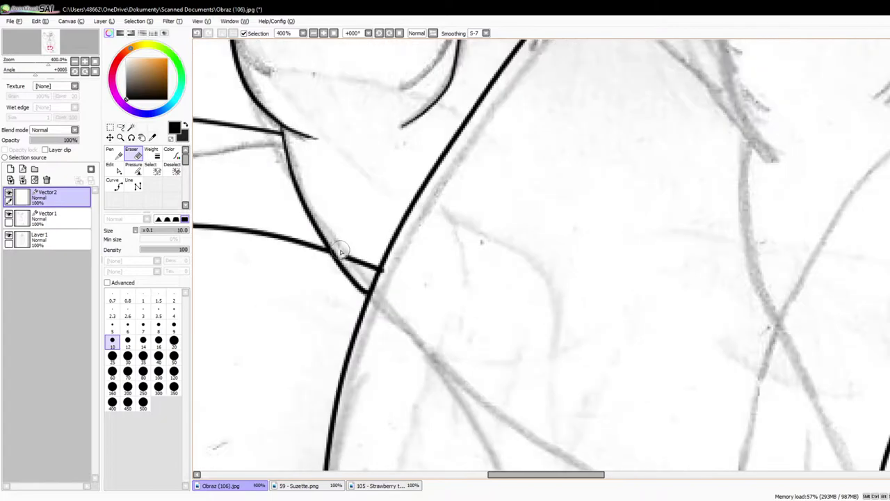
Step: Hide the Layer1 sketch to check the line art on its own, and show it again
{"action": "left_click", "coordinate": [9, 236]}
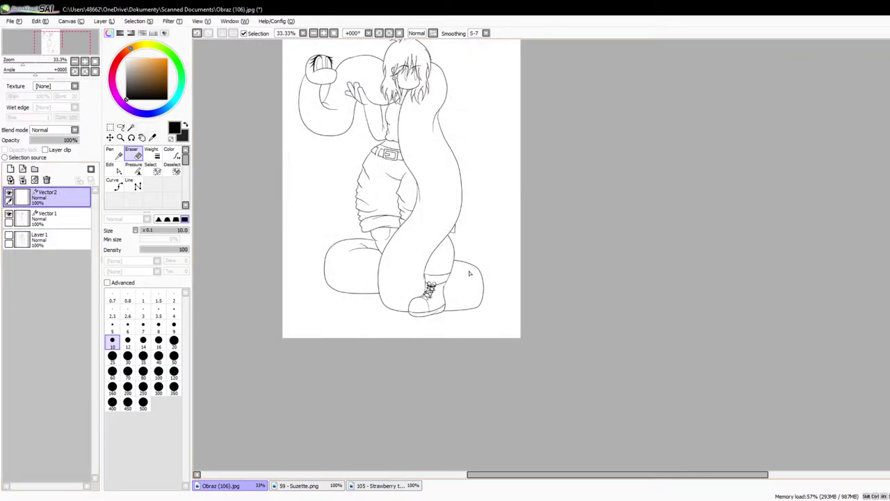
{"action": "scroll", "coordinate": [362, 244], "scroll_direction": "up", "scroll_amount": 2}
{"action": "left_click", "coordinate": [8, 236]}
{"action": "scroll", "coordinate": [351, 249], "scroll_direction": "down", "scroll_amount": 1}
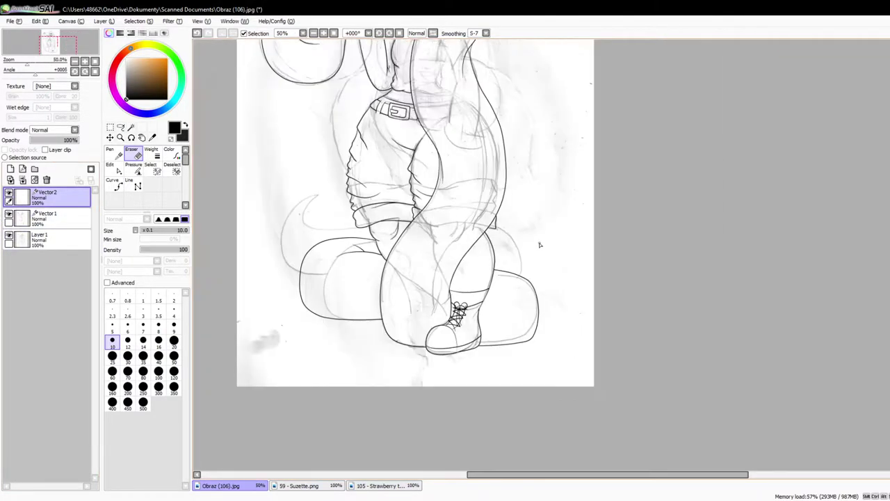
Step: Shift a stroke point of the leg line art on the Vector1 layer
{"action": "scroll", "coordinate": [539, 245], "scroll_direction": "up", "scroll_amount": 1}
{"action": "left_click", "coordinate": [115, 155]}
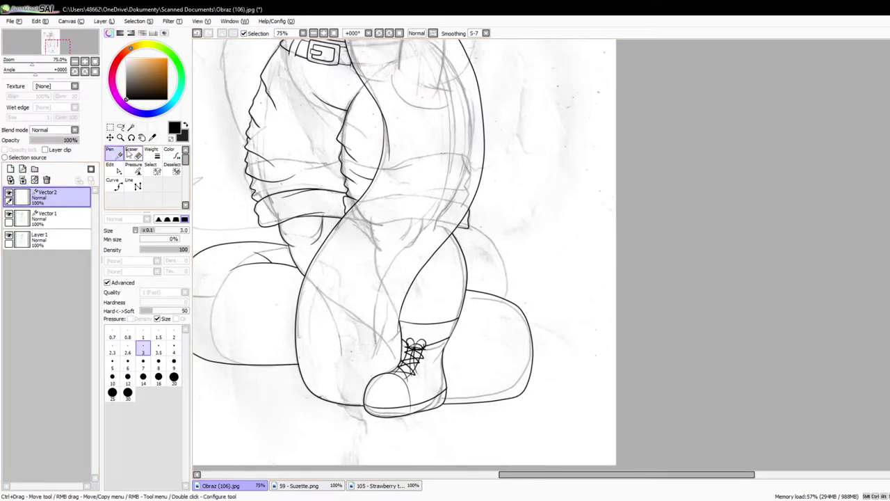
{"action": "left_click", "coordinate": [50, 218]}
{"action": "left_click", "coordinate": [115, 168]}
{"action": "scroll", "coordinate": [272, 249], "scroll_direction": "up", "scroll_amount": 6}
{"action": "left_click_drag", "start_coordinate": [405, 228], "coordinate": [385, 205]}
{"action": "scroll", "coordinate": [376, 213], "scroll_direction": "down", "scroll_amount": 3}
{"action": "scroll", "coordinate": [275, 235], "scroll_direction": "up", "scroll_amount": 1}
{"action": "scroll", "coordinate": [406, 226], "scroll_direction": "down", "scroll_amount": 4}
{"action": "scroll", "coordinate": [359, 226], "scroll_direction": "up", "scroll_amount": 3}
{"action": "scroll", "coordinate": [362, 228], "scroll_direction": "down", "scroll_amount": 3}
{"action": "scroll", "coordinate": [367, 229], "scroll_direction": "down", "scroll_amount": 1}
{"action": "scroll", "coordinate": [525, 240], "scroll_direction": "up", "scroll_amount": 2}
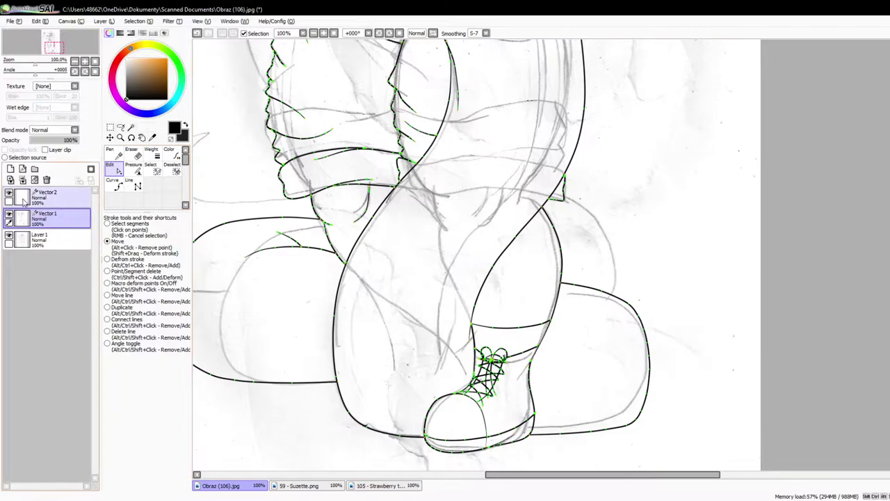
Step: Draw a nearly horizontal fold line on Vector2, crossing the leg just below the trouser hem and extending right
{"action": "left_click", "coordinate": [24, 201]}
{"action": "left_click", "coordinate": [115, 154]}
{"action": "scroll", "coordinate": [456, 232], "scroll_direction": "down", "scroll_amount": 2}
{"action": "scroll", "coordinate": [456, 234], "scroll_direction": "up", "scroll_amount": 1}
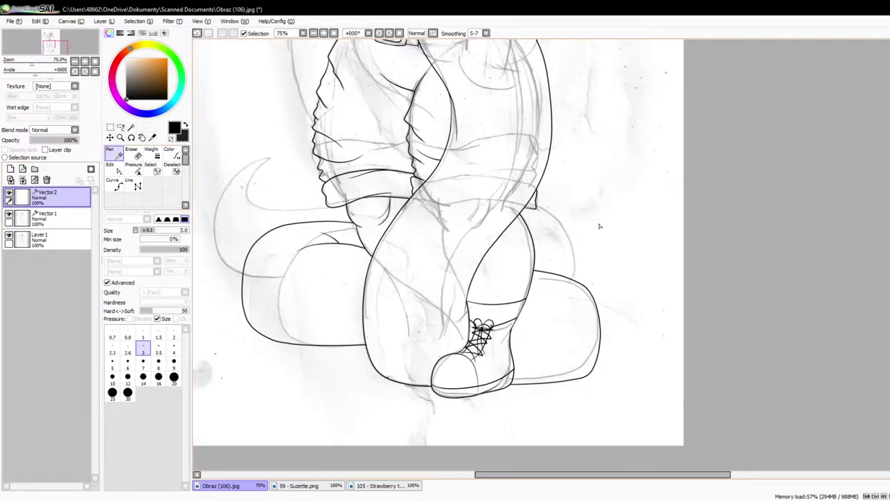
{"action": "scroll", "coordinate": [482, 234], "scroll_direction": "up", "scroll_amount": 2}
Step: Reshape the right fold line by moving its outer end and middle points, undoing the unwanted moves
{"action": "left_click", "coordinate": [115, 169]}
{"action": "scroll", "coordinate": [713, 228], "scroll_direction": "up", "scroll_amount": 2}
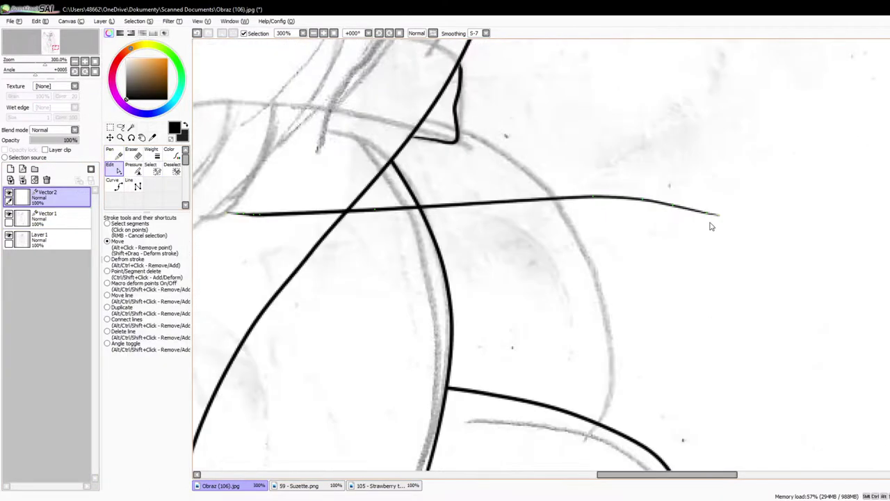
{"action": "left_click_drag", "start_coordinate": [716, 214], "coordinate": [720, 235]}
{"action": "left_click_drag", "start_coordinate": [590, 196], "coordinate": [572, 193]}
{"action": "scroll", "coordinate": [534, 214], "scroll_direction": "down", "scroll_amount": 3}
{"action": "scroll", "coordinate": [470, 214], "scroll_direction": "up", "scroll_amount": 2}
{"action": "left_click_drag", "start_coordinate": [514, 213], "coordinate": [486, 207]}
{"action": "key", "text": "ctrl+z"}
{"action": "scroll", "coordinate": [412, 219], "scroll_direction": "up", "scroll_amount": 3}
{"action": "key", "text": "ctrl+z"}
Step: Remove the surplus points near the inner end of the right fold line
{"action": "left_click", "coordinate": [398, 215], "text": "alt"}
{"action": "left_click", "coordinate": [381, 213], "text": "alt"}
{"action": "left_click", "coordinate": [370, 212], "text": "alt"}
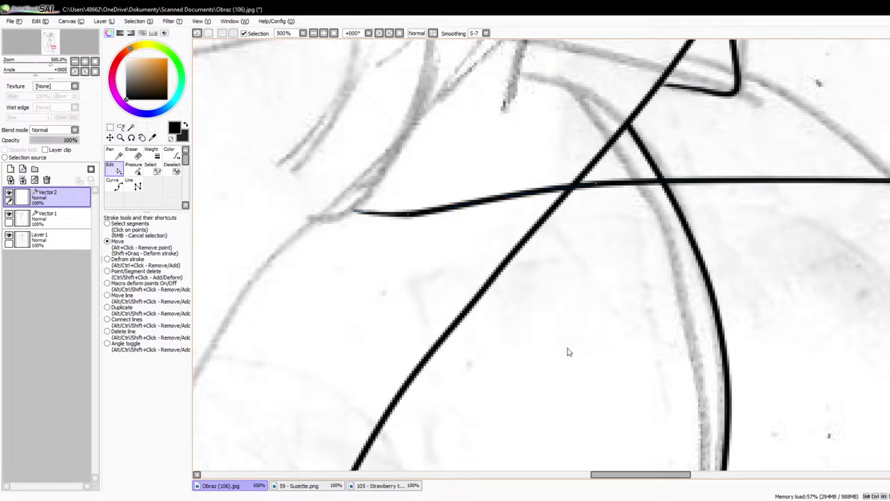
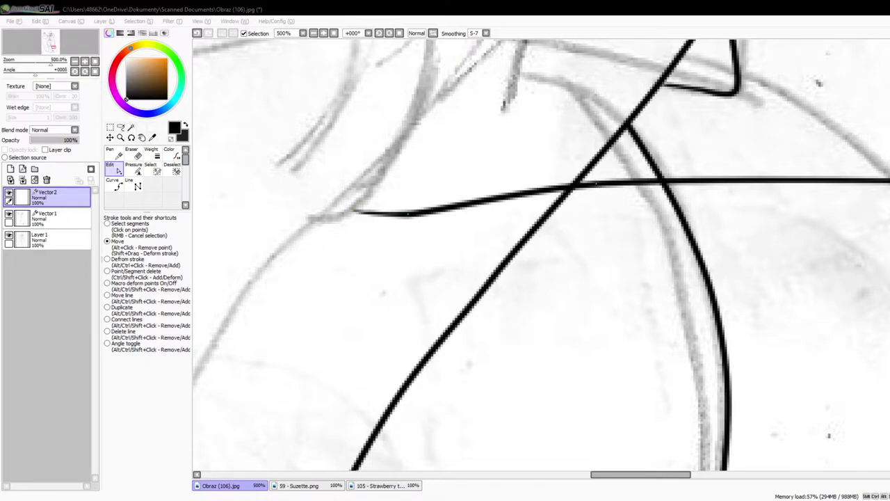
{"action": "scroll", "coordinate": [578, 295], "scroll_direction": "down", "scroll_amount": 5}
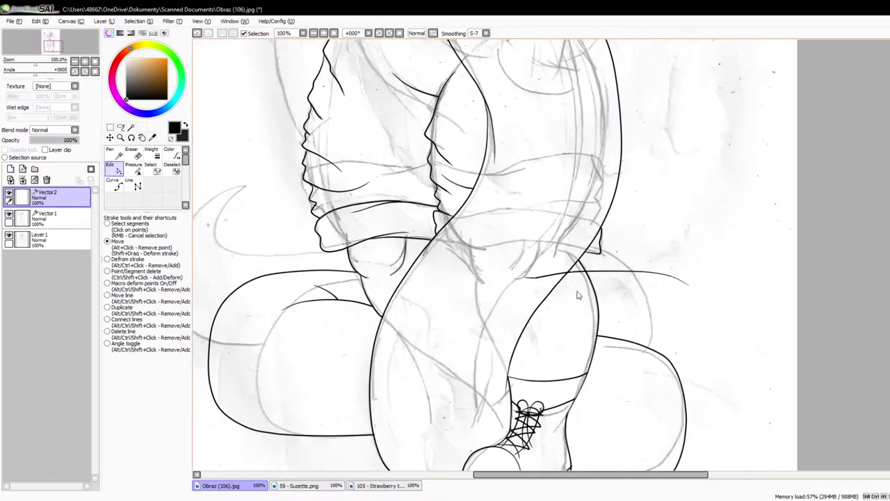
Step: Erase the inner part of the right fold line that crosses over the leg and tail
{"action": "scroll", "coordinate": [578, 275], "scroll_direction": "up", "scroll_amount": 2}
{"action": "left_click", "coordinate": [136, 153]}
{"action": "scroll", "coordinate": [517, 267], "scroll_direction": "up", "scroll_amount": 2}
{"action": "left_click_drag", "start_coordinate": [661, 272], "coordinate": [413, 300]}
{"action": "scroll", "coordinate": [427, 287], "scroll_direction": "down", "scroll_amount": 5}
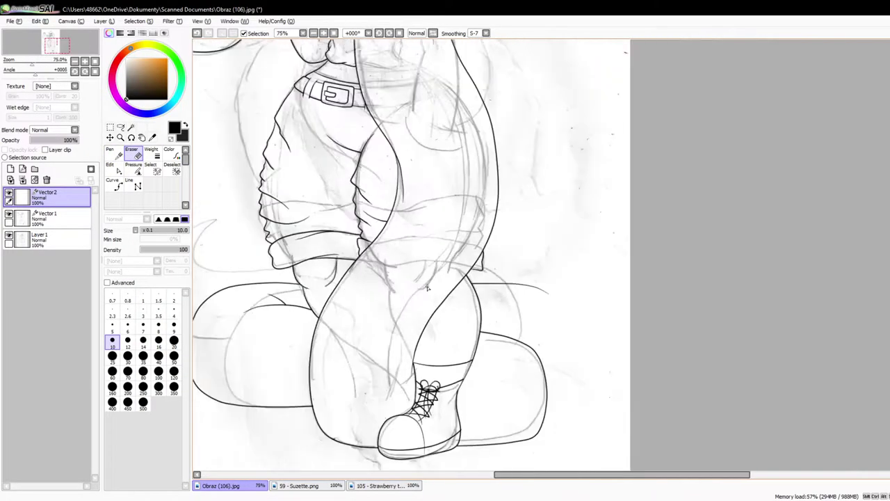
Step: Draw the rounded outline of the upper right coil, from behind the trouser hem around to the lower coil
{"action": "left_click", "coordinate": [118, 154]}
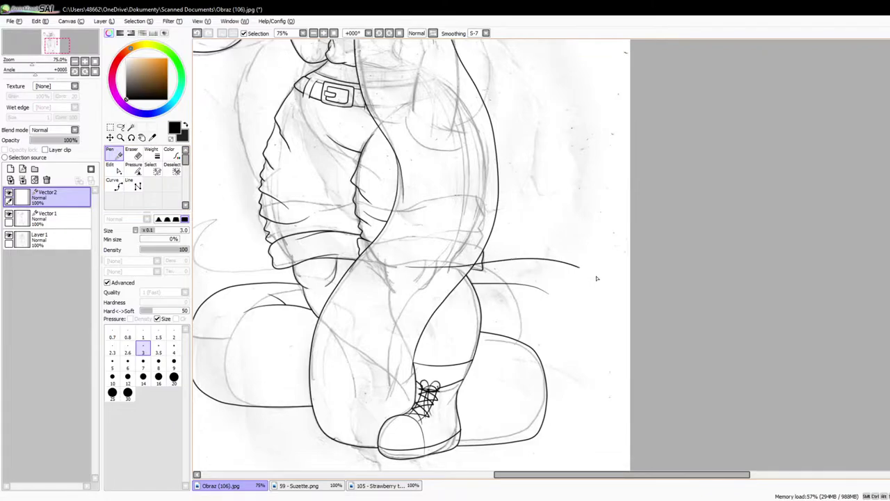
{"action": "scroll", "coordinate": [539, 370], "scroll_direction": "down", "scroll_amount": 3}
{"action": "scroll", "coordinate": [552, 381], "scroll_direction": "up", "scroll_amount": 2}
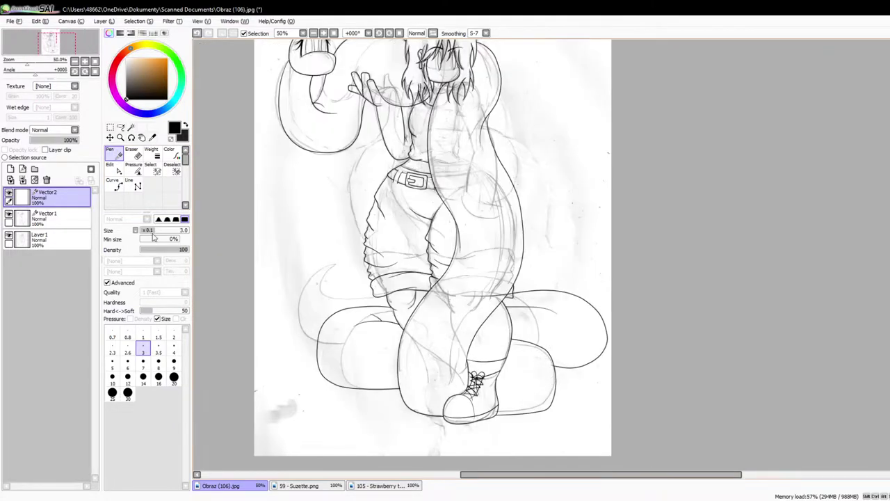
Step: Remove surplus points along the outer side of the upper right coil's outline
{"action": "left_click", "coordinate": [115, 169]}
{"action": "scroll", "coordinate": [559, 360], "scroll_direction": "up", "scroll_amount": 6}
{"action": "scroll", "coordinate": [506, 371], "scroll_direction": "down", "scroll_amount": 4}
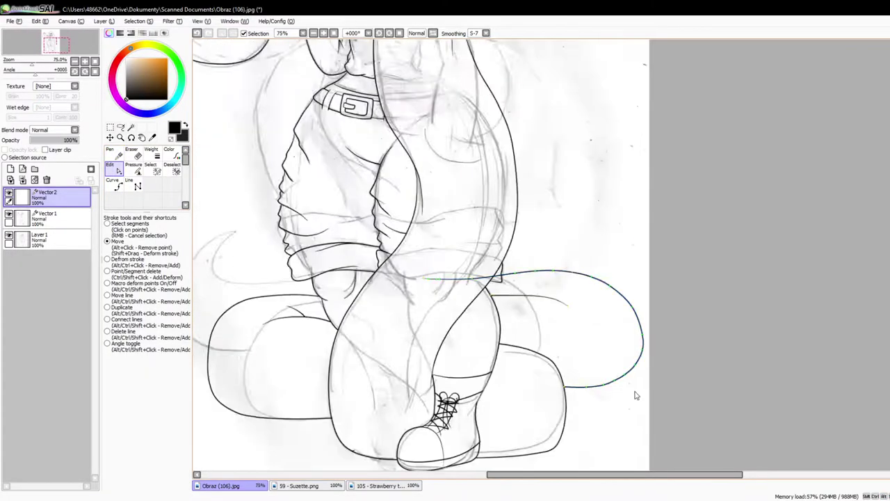
{"action": "scroll", "coordinate": [622, 384], "scroll_direction": "up", "scroll_amount": 2}
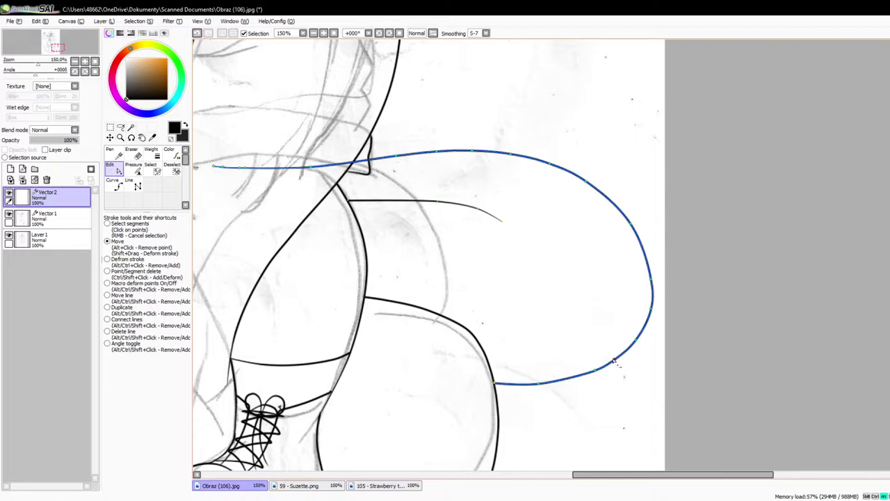
{"action": "left_click", "coordinate": [652, 286], "text": "alt"}
{"action": "scroll", "coordinate": [643, 271], "scroll_direction": "down", "scroll_amount": 2}
{"action": "scroll", "coordinate": [581, 209], "scroll_direction": "up", "scroll_amount": 2}
Step: Lengthen the right coil's fold line and push the coil outline's rounded corners outwards by moving their points
{"action": "left_click_drag", "start_coordinate": [535, 217], "coordinate": [559, 217]}
{"action": "left_click_drag", "start_coordinate": [639, 229], "coordinate": [657, 230]}
{"action": "scroll", "coordinate": [646, 214], "scroll_direction": "down", "scroll_amount": 2}
{"action": "scroll", "coordinate": [613, 256], "scroll_direction": "up", "scroll_amount": 1}
{"action": "scroll", "coordinate": [613, 260], "scroll_direction": "up", "scroll_amount": 2}
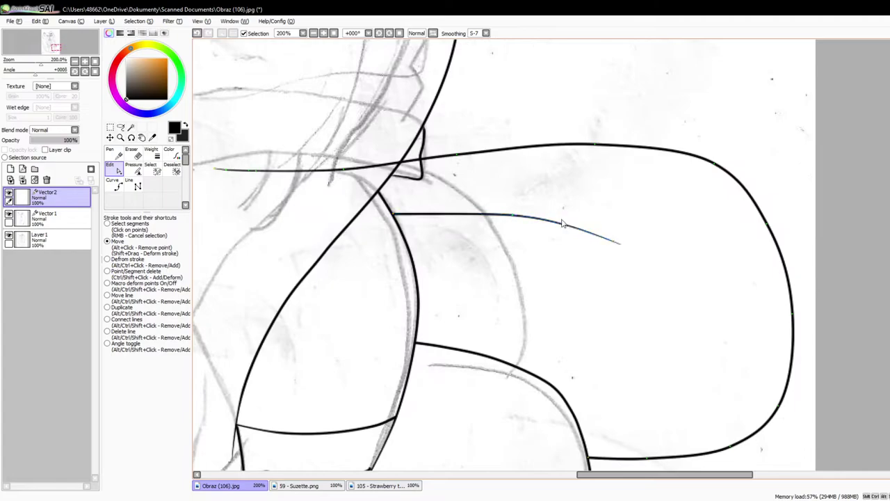
{"action": "scroll", "coordinate": [700, 289], "scroll_direction": "down", "scroll_amount": 2}
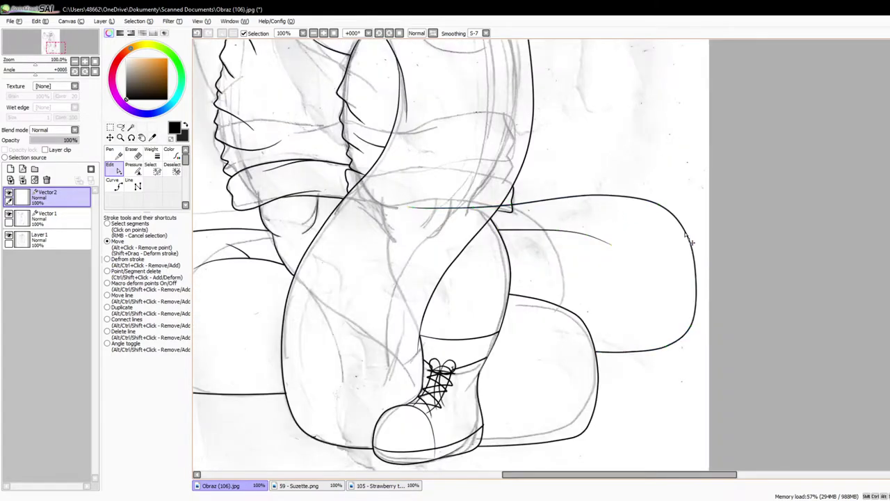
{"action": "scroll", "coordinate": [701, 288], "scroll_direction": "up", "scroll_amount": 2}
{"action": "scroll", "coordinate": [632, 248], "scroll_direction": "down", "scroll_amount": 3}
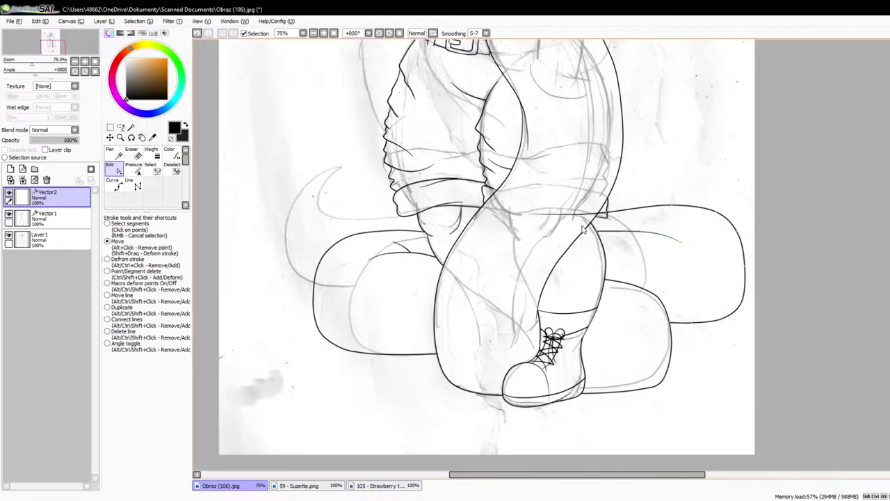
Step: Erase the part of the upper right coil's outline that overshoots across the tail and trouser hem
{"action": "scroll", "coordinate": [631, 248], "scroll_direction": "up", "scroll_amount": 3}
{"action": "scroll", "coordinate": [640, 218], "scroll_direction": "down", "scroll_amount": 4}
{"action": "scroll", "coordinate": [639, 217], "scroll_direction": "up", "scroll_amount": 4}
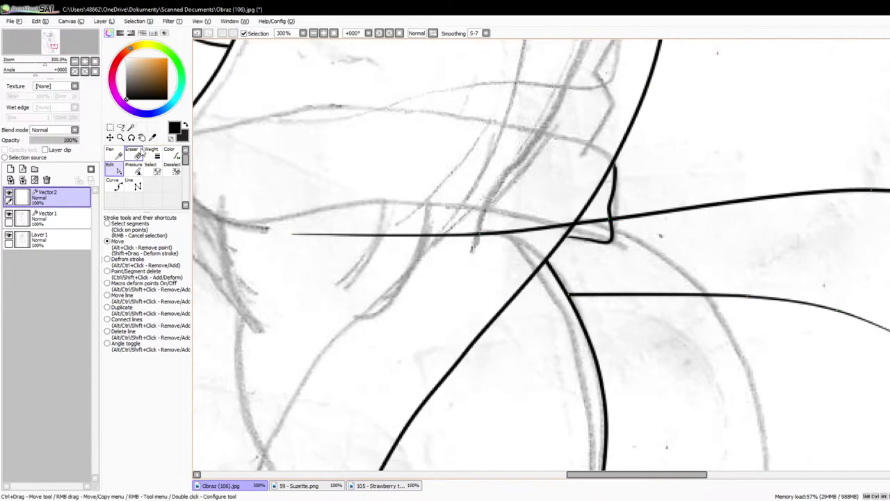
{"action": "key", "text": "e"}
{"action": "scroll", "coordinate": [647, 310], "scroll_direction": "down", "scroll_amount": 3}
{"action": "scroll", "coordinate": [647, 310], "scroll_direction": "up", "scroll_amount": 3}
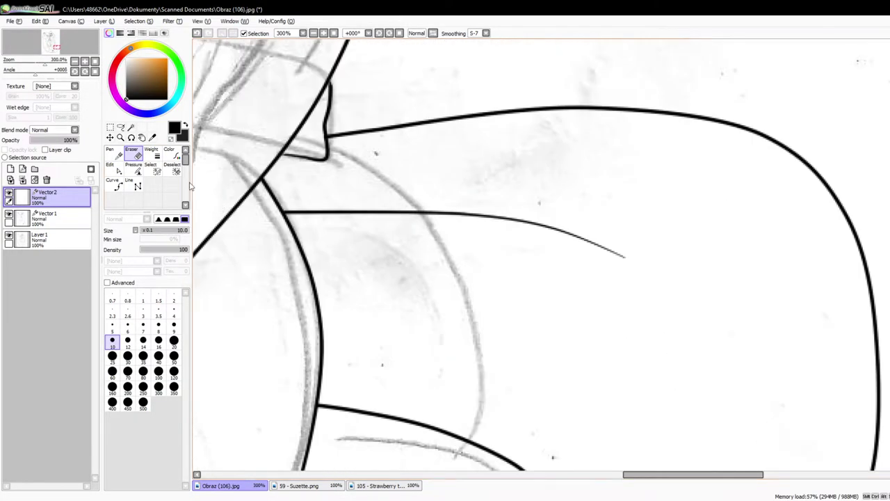
Step: Draw a short curved crease branching up from the right coil's fold line, redoing the first stroke
{"action": "key", "text": "n"}
{"action": "scroll", "coordinate": [526, 222], "scroll_direction": "down", "scroll_amount": 4}
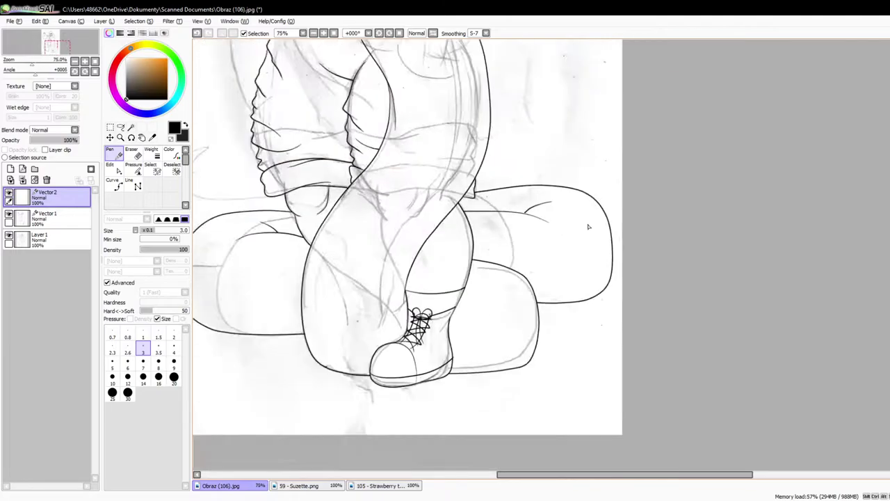
{"action": "scroll", "coordinate": [560, 227], "scroll_direction": "up", "scroll_amount": 2}
{"action": "key", "text": "ctrl+z"}
{"action": "left_click_drag", "start_coordinate": [482, 201], "coordinate": [482, 202]}
Step: Move the right crease's base point onto the fold line and remove a surplus point near its tip
{"action": "scroll", "coordinate": [513, 223], "scroll_direction": "up", "scroll_amount": 5}
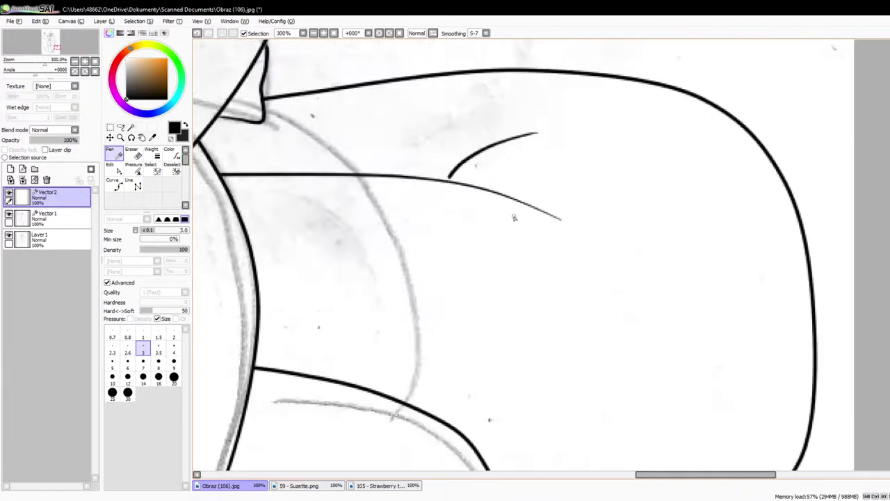
{"action": "key", "text": "v"}
{"action": "left_click_drag", "start_coordinate": [399, 140], "coordinate": [398, 148]}
{"action": "scroll", "coordinate": [520, 155], "scroll_direction": "down", "scroll_amount": 2}
{"action": "scroll", "coordinate": [578, 77], "scroll_direction": "up", "scroll_amount": 2}
{"action": "left_click", "coordinate": [546, 106], "text": "alt"}
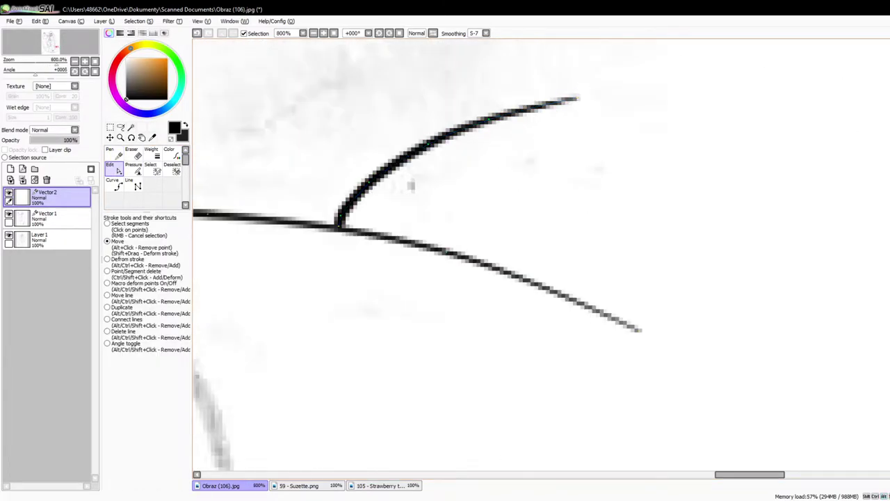
Step: Toggle the Layer1 sketch off and on to check the finished coils in the line art
{"action": "key", "text": "alt+Tab"}
{"action": "scroll", "coordinate": [558, 328], "scroll_direction": "down", "scroll_amount": 8}
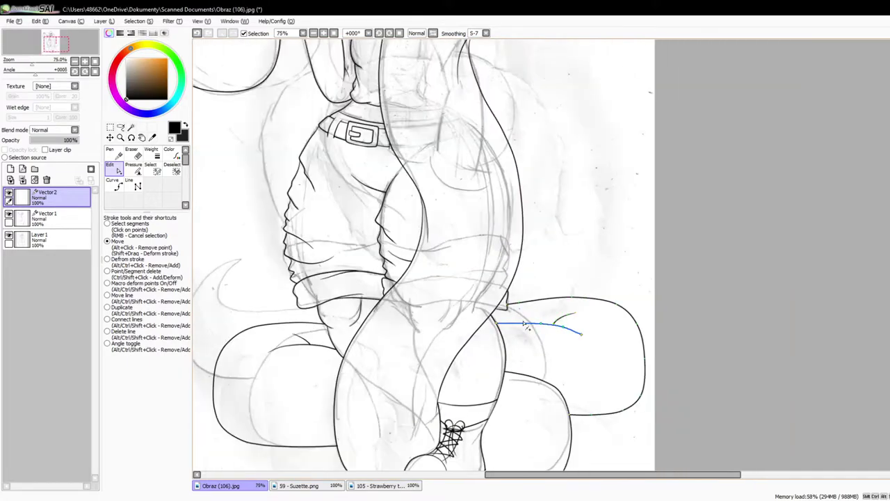
{"action": "left_click", "coordinate": [9, 237]}
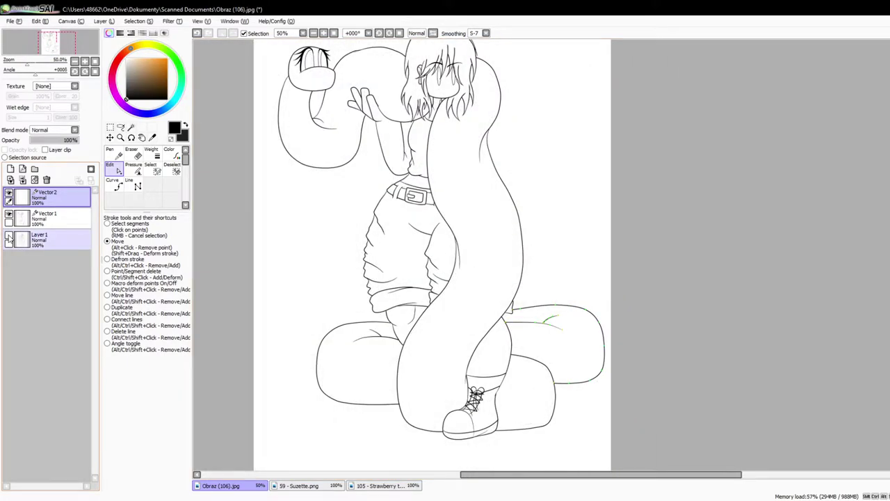
{"action": "left_click", "coordinate": [8, 237]}
{"action": "scroll", "coordinate": [434, 395], "scroll_direction": "up", "scroll_amount": 1}
{"action": "scroll", "coordinate": [466, 211], "scroll_direction": "down", "scroll_amount": 1}
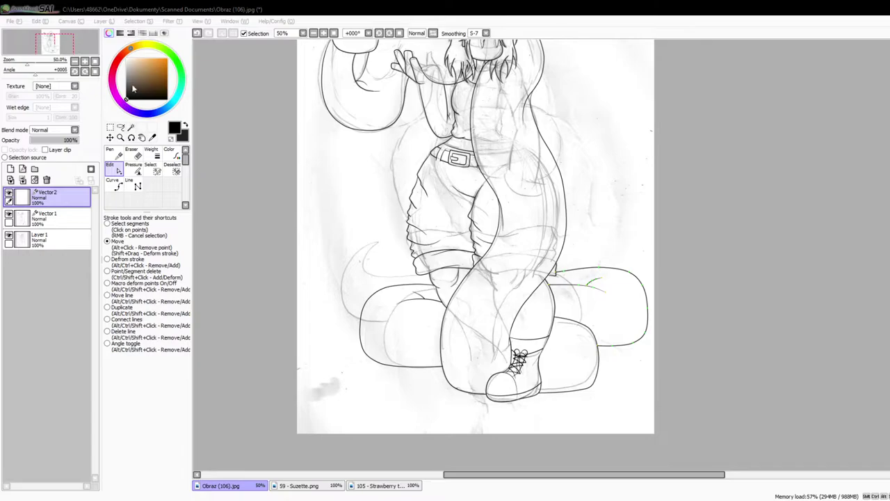
Step: Enlarge the upper right coil's lines with a free transform, stretching them upwards and outwards
{"action": "key", "text": "Return"}
{"action": "scroll", "coordinate": [673, 339], "scroll_direction": "up", "scroll_amount": 1}
{"action": "key", "text": "ctrl+t"}
{"action": "left_click_drag", "start_coordinate": [620, 241], "coordinate": [650, 205]}
{"action": "key", "text": "Return"}
{"action": "scroll", "coordinate": [555, 300], "scroll_direction": "up", "scroll_amount": 1}
{"action": "key", "text": "ctrl+t"}
{"action": "key", "text": "Return"}
Step: Reattach the enlarged coil's outline end to the lower coil and its fold line's start to the leg
{"action": "scroll", "coordinate": [572, 309], "scroll_direction": "up", "scroll_amount": 1}
{"action": "scroll", "coordinate": [480, 438], "scroll_direction": "up", "scroll_amount": 1}
{"action": "left_click_drag", "start_coordinate": [537, 399], "coordinate": [521, 399]}
{"action": "left_click_drag", "start_coordinate": [324, 134], "coordinate": [314, 135]}
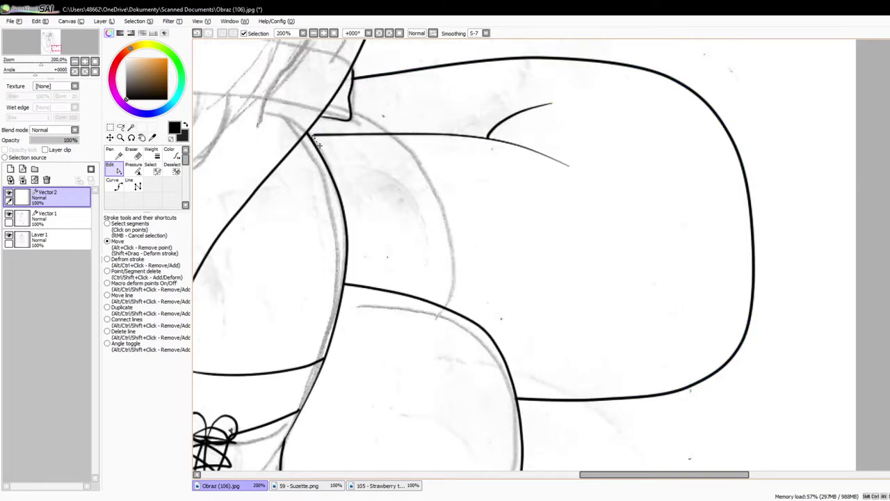
Step: Merge the Vector2 coil lines down into Vector1
{"action": "scroll", "coordinate": [319, 142], "scroll_direction": "down", "scroll_amount": 2}
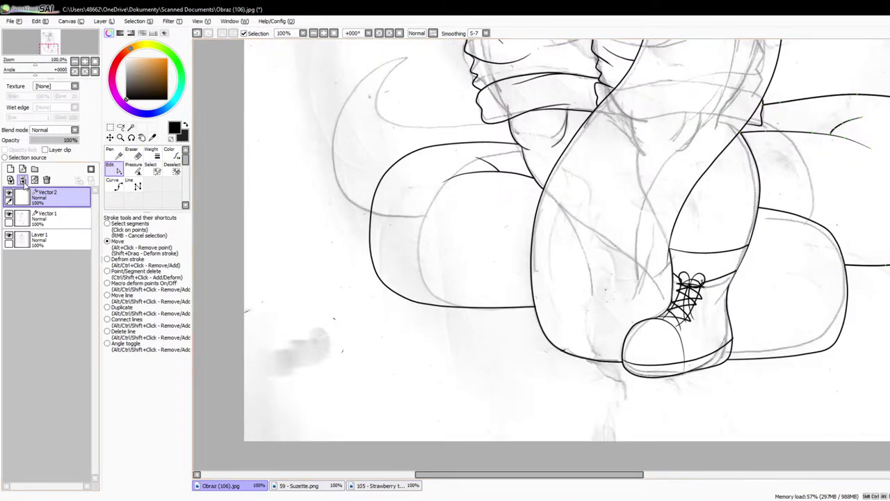
{"action": "left_click", "coordinate": [24, 181]}
Step: Lasso-select the lines of the lower left coil and enlarge them with a free transform
{"action": "left_click", "coordinate": [120, 127]}
{"action": "scroll", "coordinate": [498, 282], "scroll_direction": "up", "scroll_amount": 1}
{"action": "left_click_drag", "start_coordinate": [542, 108], "coordinate": [525, 72]}
{"action": "key", "text": "ctrl+d"}
{"action": "left_click_drag", "start_coordinate": [551, 327], "coordinate": [539, 228]}
{"action": "mouse_move", "coordinate": [524, 74]}
{"action": "left_mouse_down"}
{"action": "mouse_move", "coordinate": [365, 348]}
{"action": "mouse_move", "coordinate": [550, 331]}
{"action": "left_mouse_up"}
{"action": "scroll", "coordinate": [548, 332], "scroll_direction": "down", "scroll_amount": 4}
{"action": "scroll", "coordinate": [565, 311], "scroll_direction": "up", "scroll_amount": 1}
{"action": "left_click", "coordinate": [138, 21]}
{"action": "left_click", "coordinate": [169, 82]}
{"action": "scroll", "coordinate": [431, 228], "scroll_direction": "down", "scroll_amount": 1}
{"action": "scroll", "coordinate": [488, 265], "scroll_direction": "up", "scroll_amount": 1}
{"action": "key", "text": "ctrl+t"}
{"action": "scroll", "coordinate": [488, 264], "scroll_direction": "up", "scroll_amount": 1}
{"action": "left_click_drag", "start_coordinate": [412, 308], "coordinate": [410, 298]}
{"action": "key", "text": "Return"}
Step: Pull the enlarged coil's line ends back to the leg outline and remove two surplus points from its bottom edge
{"action": "scroll", "coordinate": [417, 292], "scroll_direction": "up", "scroll_amount": 2}
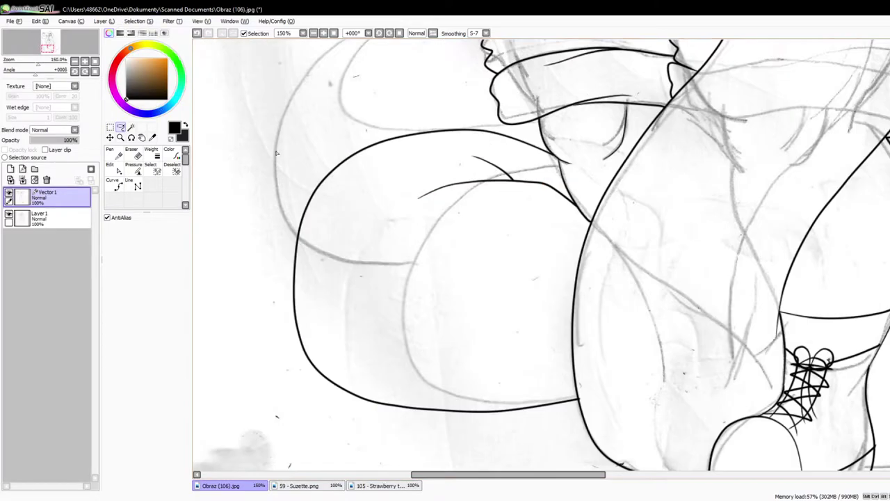
{"action": "left_click", "coordinate": [118, 169]}
{"action": "scroll", "coordinate": [604, 183], "scroll_direction": "up", "scroll_amount": 2}
{"action": "scroll", "coordinate": [469, 103], "scroll_direction": "down", "scroll_amount": 4}
{"action": "scroll", "coordinate": [452, 99], "scroll_direction": "up", "scroll_amount": 1}
{"action": "scroll", "coordinate": [519, 147], "scroll_direction": "up", "scroll_amount": 3}
{"action": "left_click_drag", "start_coordinate": [473, 151], "coordinate": [453, 110]}
{"action": "scroll", "coordinate": [451, 115], "scroll_direction": "down", "scroll_amount": 4}
{"action": "scroll", "coordinate": [446, 205], "scroll_direction": "up", "scroll_amount": 3}
{"action": "scroll", "coordinate": [471, 241], "scroll_direction": "down", "scroll_amount": 3}
{"action": "scroll", "coordinate": [367, 248], "scroll_direction": "up", "scroll_amount": 2}
{"action": "left_click", "coordinate": [420, 241], "text": "alt"}
{"action": "left_click", "coordinate": [380, 233], "text": "alt"}
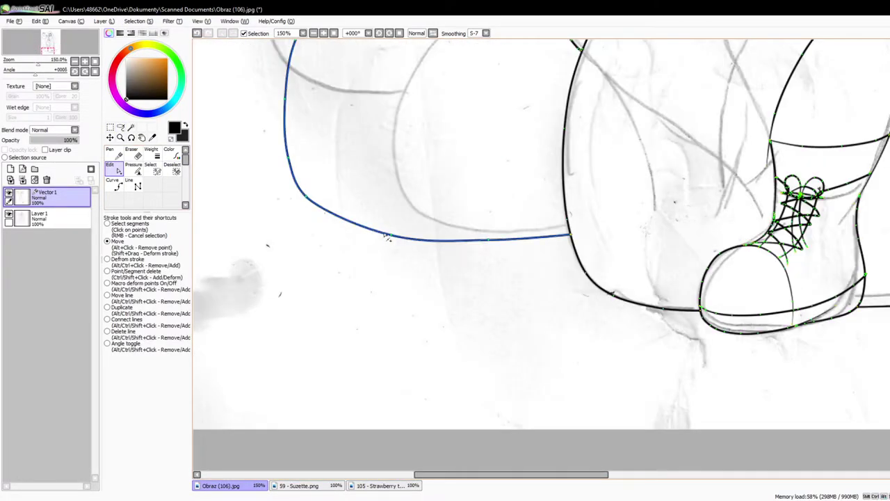
Step: On a new vector layer, ink another coil behind the lower left one with the size 3 pen, including its inner fold line
{"action": "scroll", "coordinate": [382, 235], "scroll_direction": "down", "scroll_amount": 3}
{"action": "scroll", "coordinate": [524, 158], "scroll_direction": "up", "scroll_amount": 1}
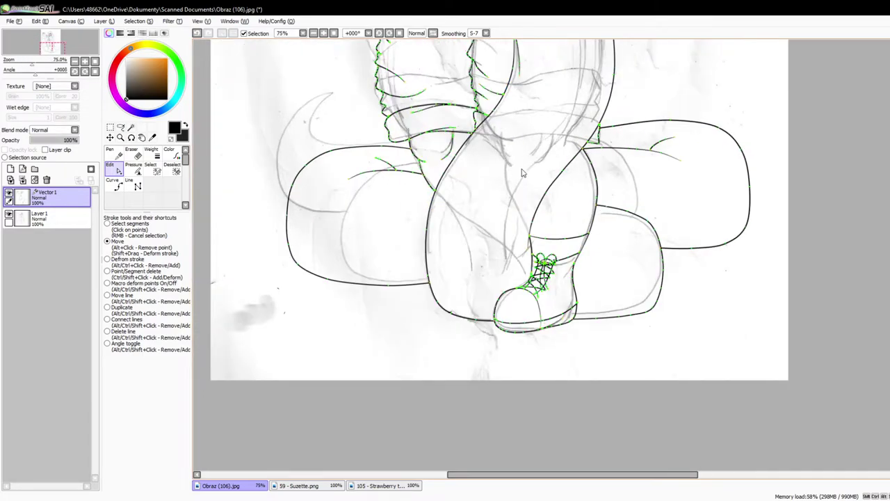
{"action": "scroll", "coordinate": [520, 167], "scroll_direction": "down", "scroll_amount": 2}
{"action": "scroll", "coordinate": [521, 167], "scroll_direction": "up", "scroll_amount": 2}
{"action": "scroll", "coordinate": [527, 205], "scroll_direction": "down", "scroll_amount": 3}
{"action": "scroll", "coordinate": [526, 206], "scroll_direction": "up", "scroll_amount": 2}
{"action": "left_click", "coordinate": [23, 169]}
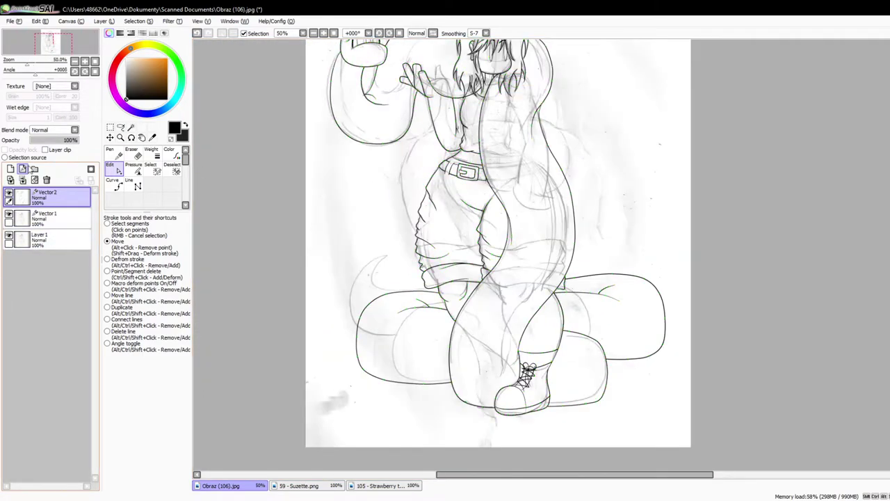
{"action": "left_click", "coordinate": [111, 151]}
{"action": "scroll", "coordinate": [412, 257], "scroll_direction": "up", "scroll_amount": 1}
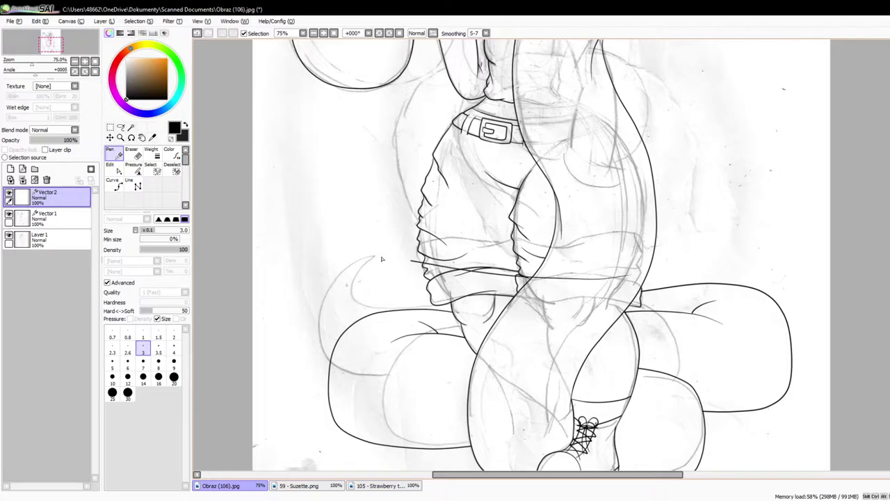
{"action": "key", "text": "ctrl+z"}
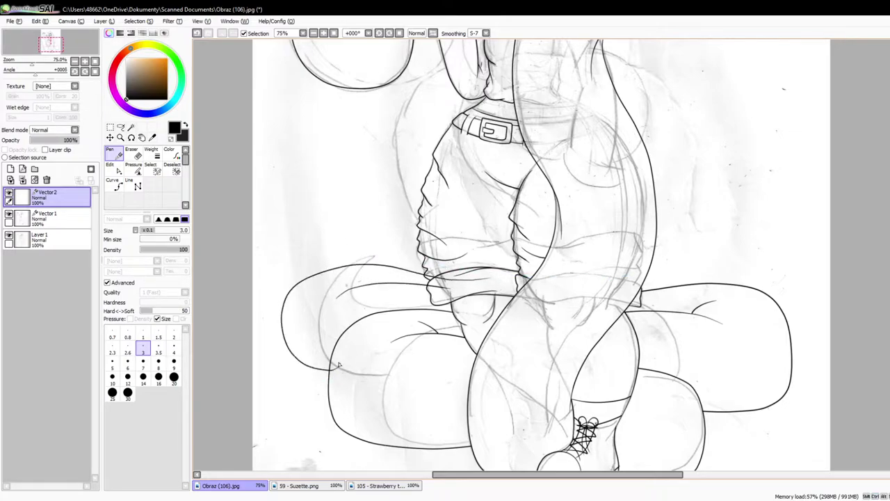
Step: Remove the surplus points forming the hook where the rear left coil's outline meets the lower coil
{"action": "scroll", "coordinate": [335, 337], "scroll_direction": "up", "scroll_amount": 2}
{"action": "left_click", "coordinate": [113, 169]}
{"action": "scroll", "coordinate": [287, 228], "scroll_direction": "up", "scroll_amount": 1}
{"action": "scroll", "coordinate": [512, 195], "scroll_direction": "down", "scroll_amount": 2}
{"action": "scroll", "coordinate": [456, 210], "scroll_direction": "up", "scroll_amount": 1}
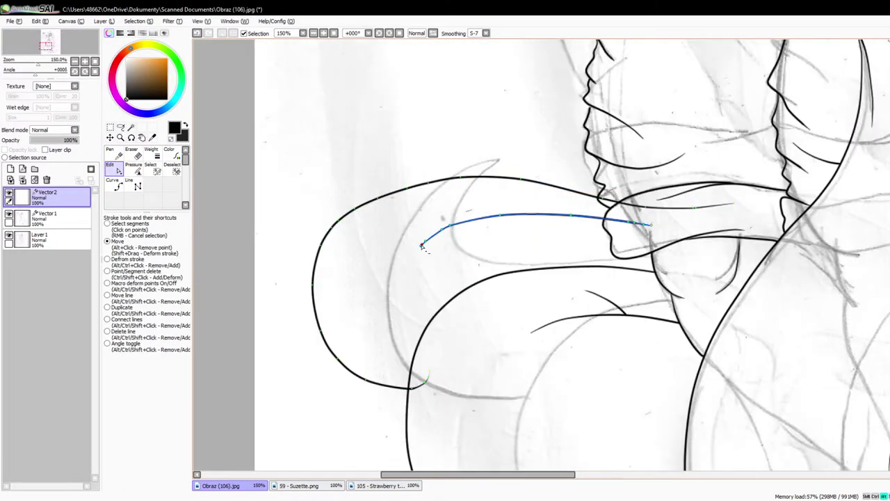
{"action": "left_click", "coordinate": [427, 381], "text": "alt"}
{"action": "left_click", "coordinate": [426, 382], "text": "alt"}
{"action": "scroll", "coordinate": [426, 382], "scroll_direction": "down", "scroll_amount": 3}
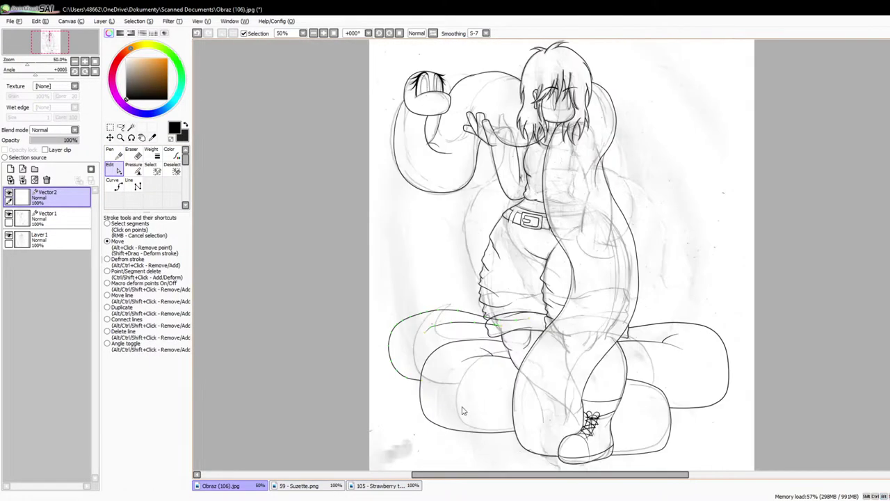
Step: Round out the lower curve of the rear left coil by shifting its outline points
{"action": "scroll", "coordinate": [431, 397], "scroll_direction": "up", "scroll_amount": 4}
{"action": "left_click_drag", "start_coordinate": [330, 335], "coordinate": [338, 344]}
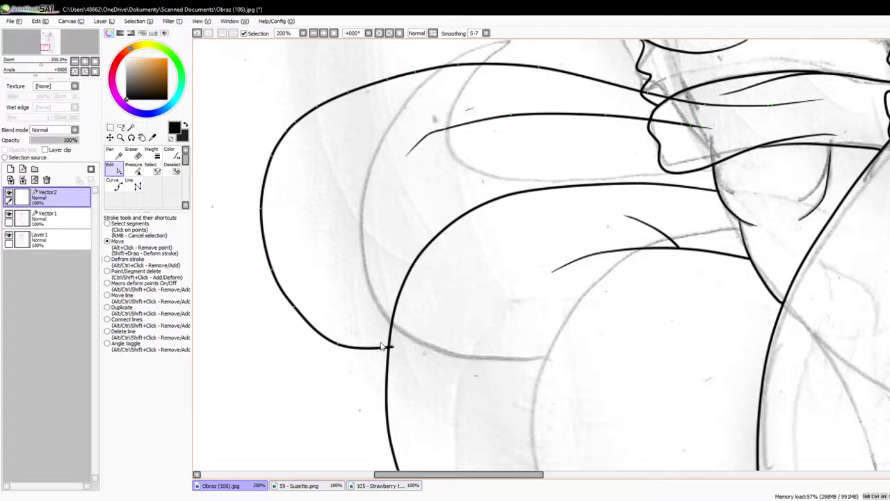
{"action": "scroll", "coordinate": [381, 345], "scroll_direction": "down", "scroll_amount": 3}
{"action": "scroll", "coordinate": [472, 294], "scroll_direction": "up", "scroll_amount": 3}
{"action": "scroll", "coordinate": [417, 234], "scroll_direction": "down", "scroll_amount": 3}
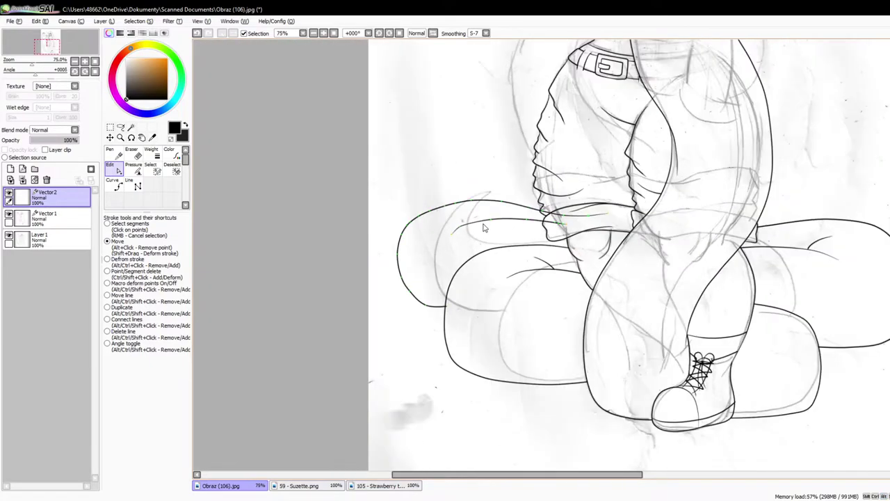
{"action": "scroll", "coordinate": [473, 278], "scroll_direction": "up", "scroll_amount": 2}
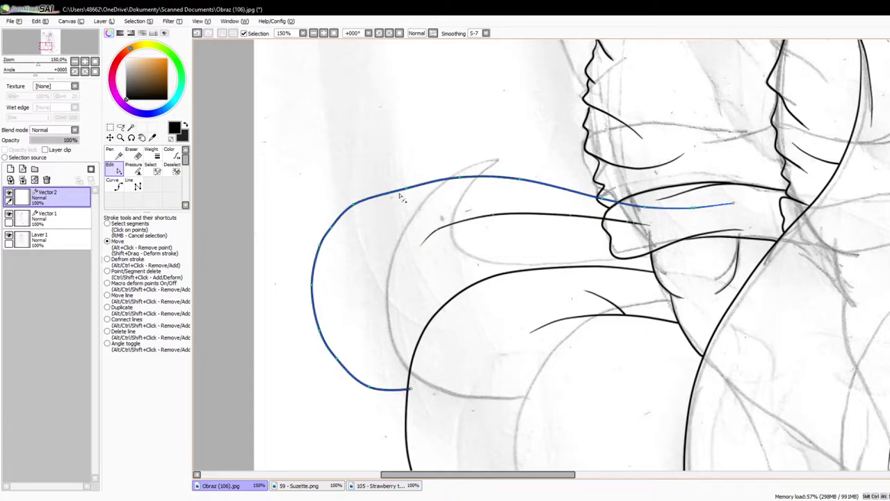
{"action": "scroll", "coordinate": [374, 249], "scroll_direction": "up", "scroll_amount": 1}
{"action": "scroll", "coordinate": [371, 244], "scroll_direction": "down", "scroll_amount": 3}
{"action": "scroll", "coordinate": [371, 275], "scroll_direction": "up", "scroll_amount": 4}
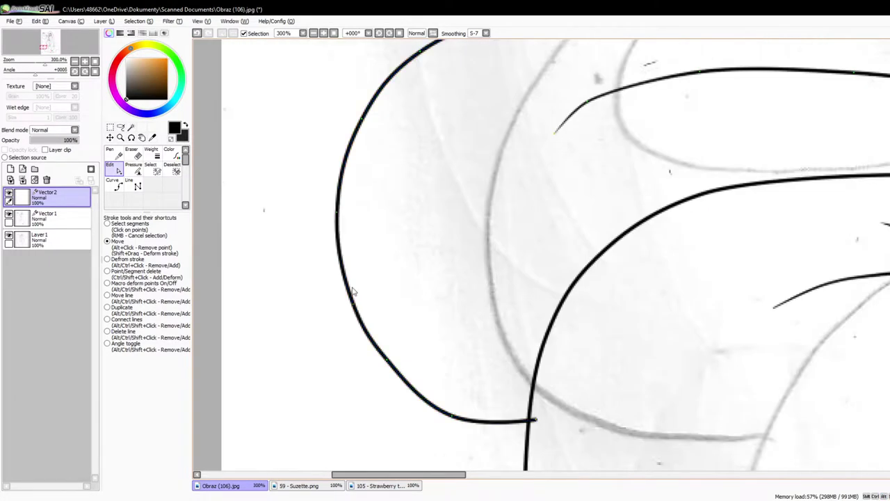
Step: Reshape the rear left coil's outer side into an even curve and end its outline exactly on the lower coil's edge
{"action": "scroll", "coordinate": [341, 222], "scroll_direction": "down", "scroll_amount": 4}
{"action": "scroll", "coordinate": [354, 253], "scroll_direction": "up", "scroll_amount": 5}
{"action": "scroll", "coordinate": [375, 304], "scroll_direction": "down", "scroll_amount": 5}
{"action": "scroll", "coordinate": [425, 315], "scroll_direction": "up", "scroll_amount": 3}
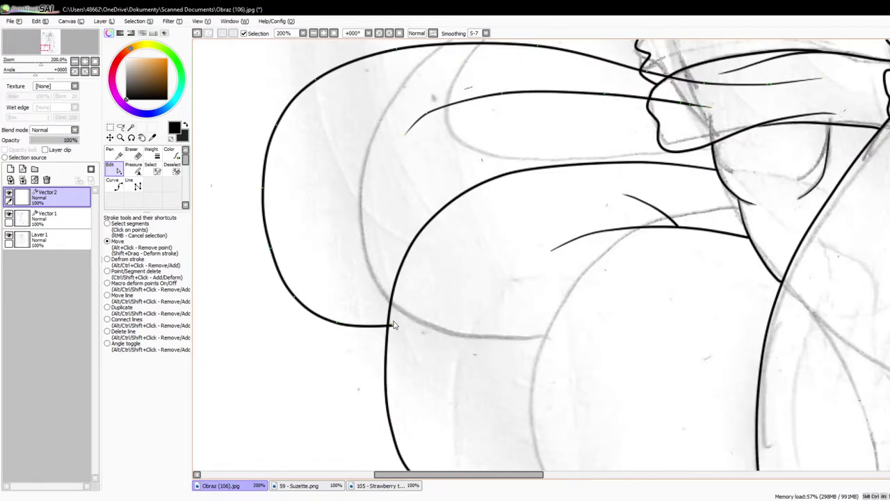
{"action": "scroll", "coordinate": [264, 262], "scroll_direction": "down", "scroll_amount": 3}
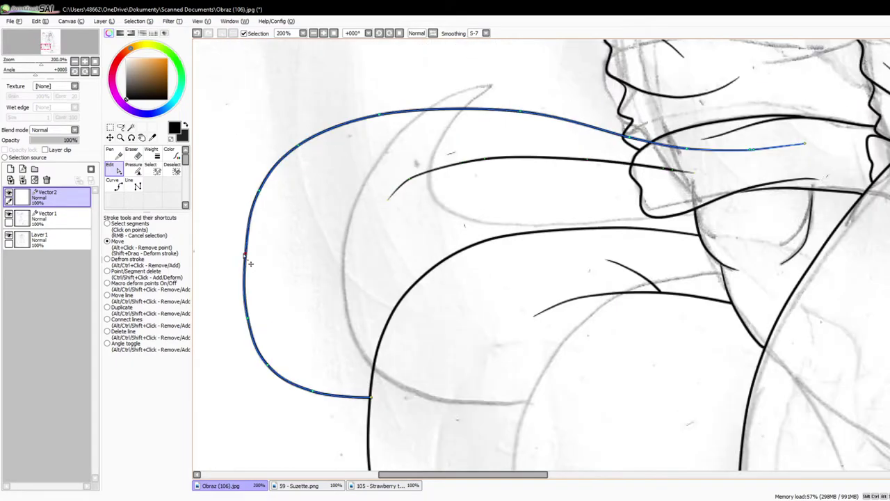
{"action": "scroll", "coordinate": [401, 261], "scroll_direction": "up", "scroll_amount": 4}
{"action": "scroll", "coordinate": [248, 292], "scroll_direction": "down", "scroll_amount": 1}
{"action": "scroll", "coordinate": [373, 247], "scroll_direction": "down", "scroll_amount": 4}
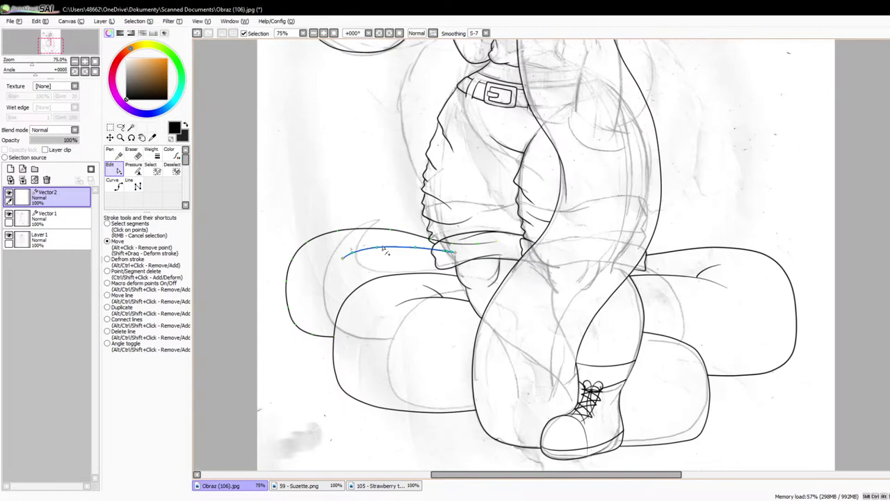
Step: Ink a short crease rising from the rear left coil's fold line with the size 3 pen
{"action": "scroll", "coordinate": [379, 240], "scroll_direction": "up", "scroll_amount": 3}
{"action": "scroll", "coordinate": [347, 272], "scroll_direction": "down", "scroll_amount": 3}
{"action": "scroll", "coordinate": [338, 282], "scroll_direction": "up", "scroll_amount": 5}
{"action": "left_click", "coordinate": [116, 154]}
{"action": "scroll", "coordinate": [331, 234], "scroll_direction": "down", "scroll_amount": 4}
{"action": "scroll", "coordinate": [294, 232], "scroll_direction": "up", "scroll_amount": 4}
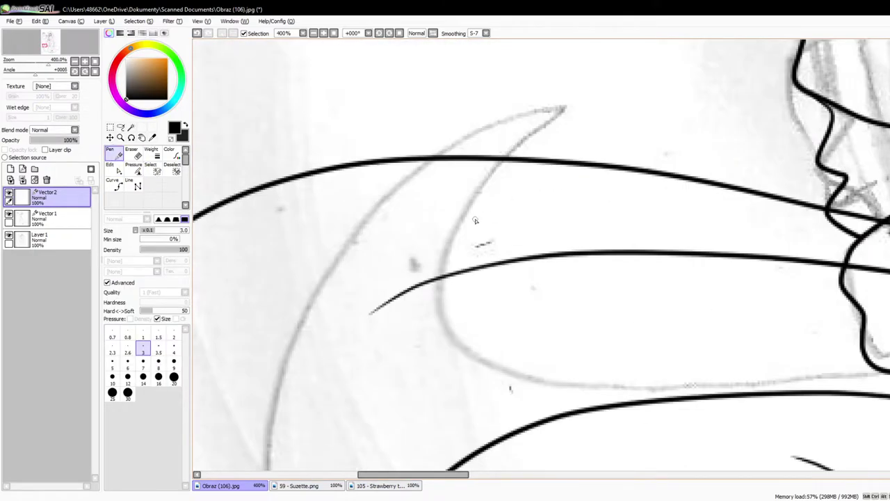
{"action": "scroll", "coordinate": [480, 257], "scroll_direction": "down", "scroll_amount": 4}
{"action": "scroll", "coordinate": [417, 249], "scroll_direction": "up", "scroll_amount": 2}
Step: Adjust the new crease's points so its base sits on the fold line
{"action": "left_click", "coordinate": [116, 169]}
{"action": "scroll", "coordinate": [375, 237], "scroll_direction": "up", "scroll_amount": 1}
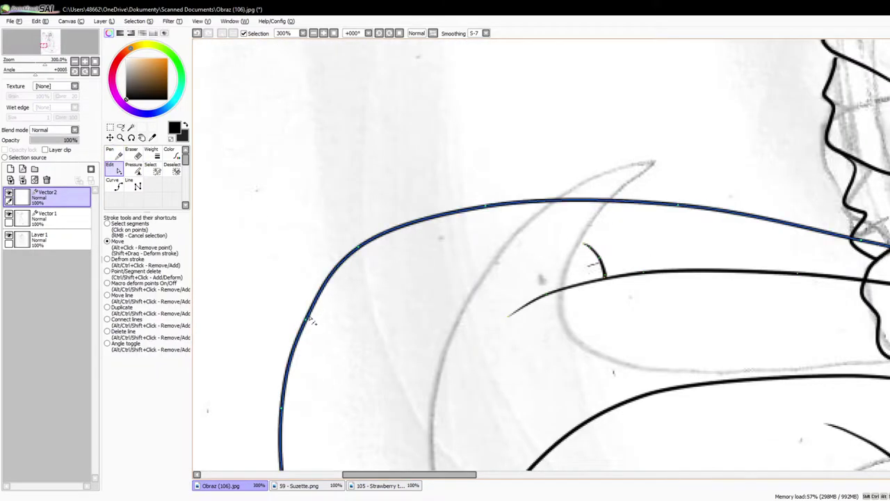
{"action": "scroll", "coordinate": [310, 316], "scroll_direction": "down", "scroll_amount": 3}
{"action": "scroll", "coordinate": [314, 333], "scroll_direction": "up", "scroll_amount": 2}
{"action": "scroll", "coordinate": [314, 333], "scroll_direction": "down", "scroll_amount": 1}
{"action": "scroll", "coordinate": [383, 282], "scroll_direction": "up", "scroll_amount": 4}
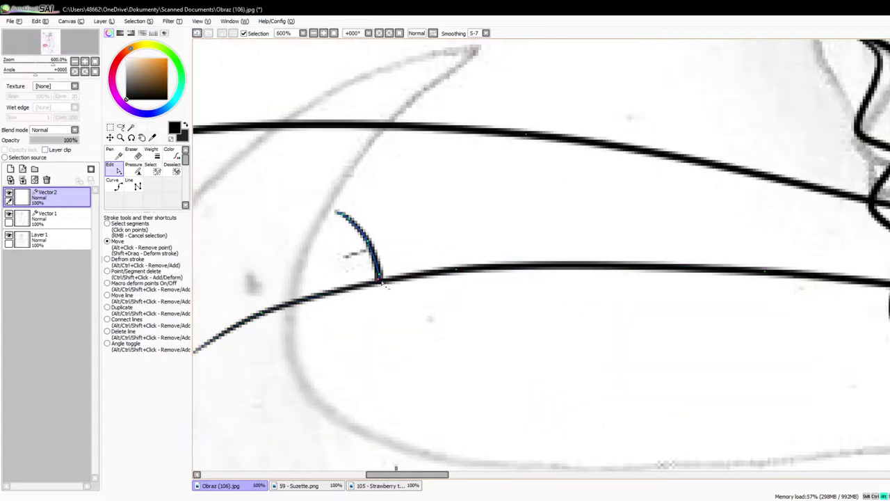
{"action": "mouse_move", "coordinate": [391, 276]}
{"action": "left_mouse_down"}
{"action": "mouse_move", "coordinate": [354, 228]}
{"action": "mouse_move", "coordinate": [394, 222]}
{"action": "left_mouse_up"}
Step: Erase the rear left coil's line ends that overlap the trouser cuff with the size 10 eraser
{"action": "scroll", "coordinate": [404, 219], "scroll_direction": "down", "scroll_amount": 6}
{"action": "scroll", "coordinate": [525, 213], "scroll_direction": "up", "scroll_amount": 5}
{"action": "left_click", "coordinate": [132, 155]}
{"action": "mouse_move", "coordinate": [386, 286]}
{"action": "left_mouse_down"}
{"action": "mouse_move", "coordinate": [376, 282]}
{"action": "mouse_move", "coordinate": [514, 303]}
{"action": "left_mouse_up"}
{"action": "left_click_drag", "start_coordinate": [795, 233], "coordinate": [677, 248]}
Step: Toggle the Layer1 sketch off and on to check the rear left coil in the line art
{"action": "scroll", "coordinate": [678, 249], "scroll_direction": "down", "scroll_amount": 6}
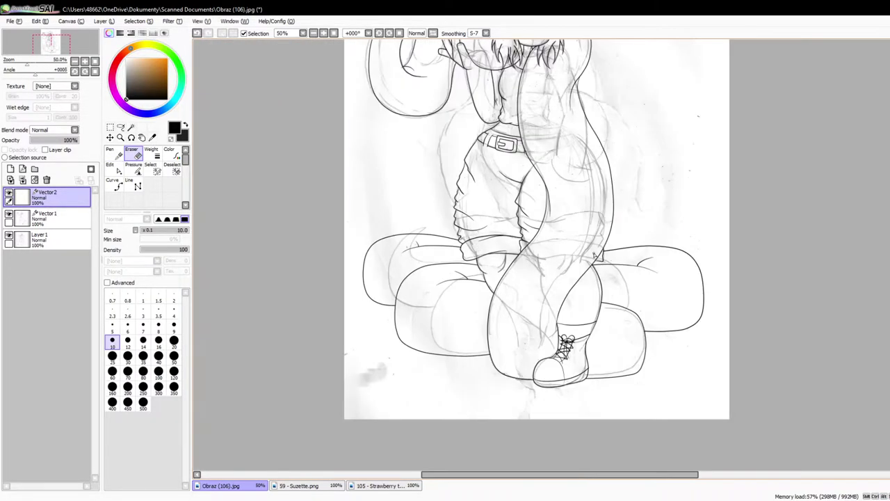
{"action": "left_click", "coordinate": [9, 236]}
{"action": "left_click", "coordinate": [8, 236]}
Step: Ink a short tail arc behind the right leg and a curled tail tip beside the left trouser leg with the size 3 pen
{"action": "scroll", "coordinate": [594, 250], "scroll_direction": "up", "scroll_amount": 2}
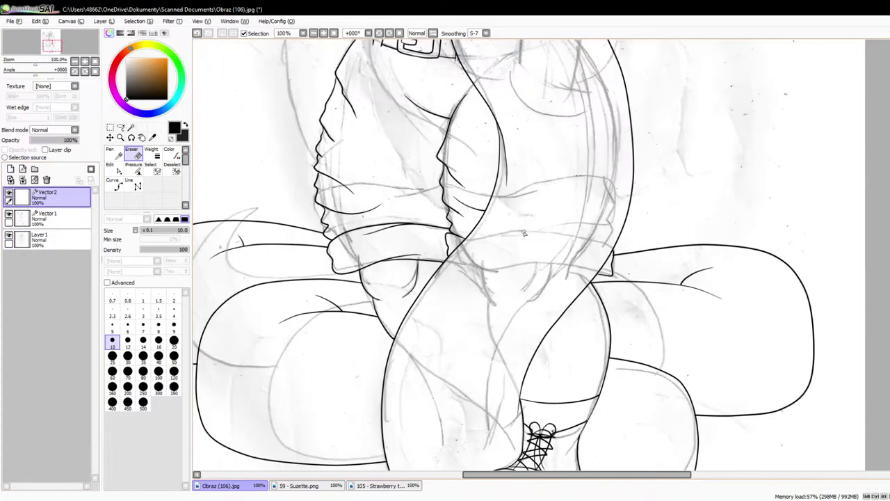
{"action": "key", "text": "n"}
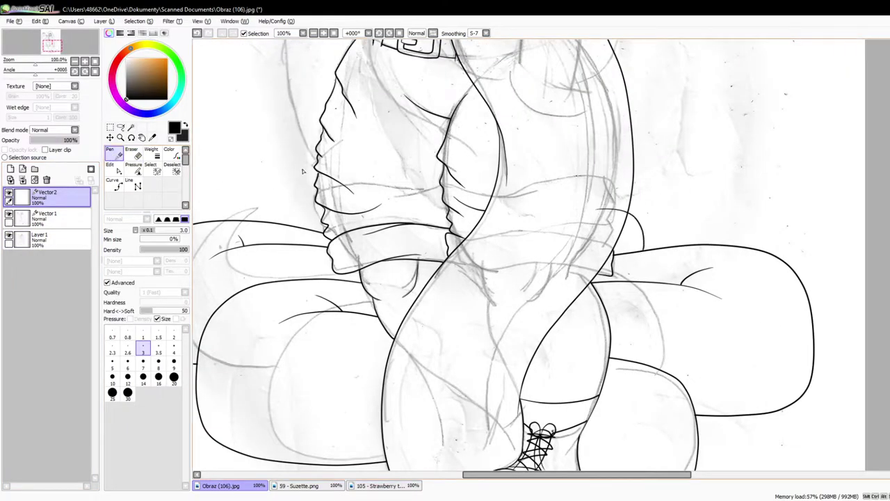
{"action": "scroll", "coordinate": [275, 222], "scroll_direction": "down", "scroll_amount": 3}
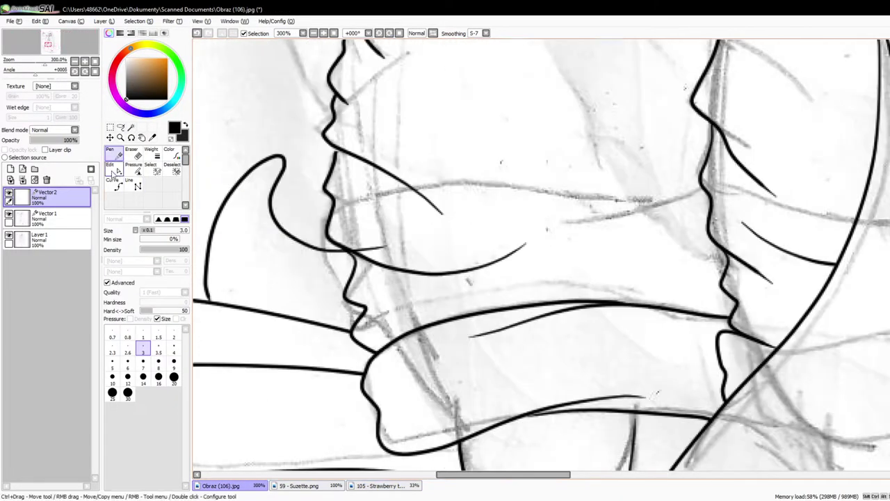
Step: Erase the ends of the tail tip and the short arc that run over the trousers and the front tail
{"action": "left_click", "coordinate": [117, 172]}
{"action": "scroll", "coordinate": [391, 257], "scroll_direction": "up", "scroll_amount": 2}
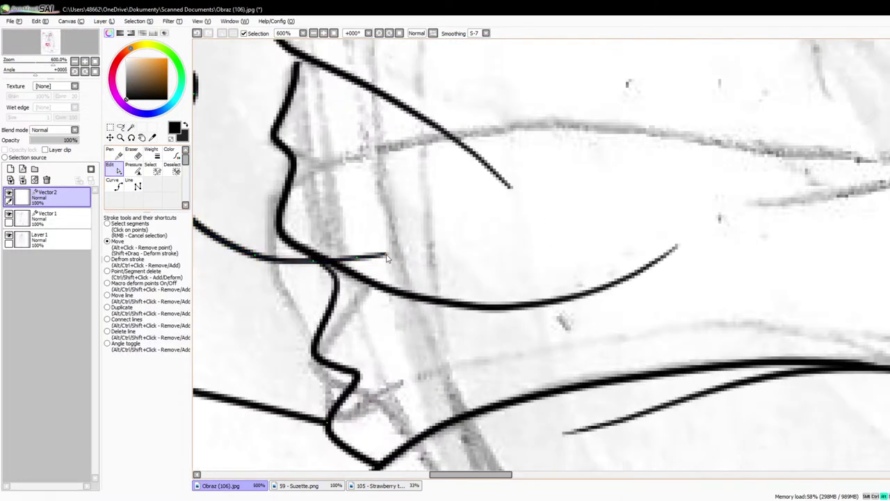
{"action": "scroll", "coordinate": [322, 270], "scroll_direction": "down", "scroll_amount": 4}
{"action": "scroll", "coordinate": [756, 267], "scroll_direction": "up", "scroll_amount": 2}
{"action": "left_click", "coordinate": [133, 154]}
{"action": "scroll", "coordinate": [758, 264], "scroll_direction": "up", "scroll_amount": 2}
{"action": "left_click_drag", "start_coordinate": [828, 280], "coordinate": [674, 263]}
{"action": "scroll", "coordinate": [761, 268], "scroll_direction": "down", "scroll_amount": 4}
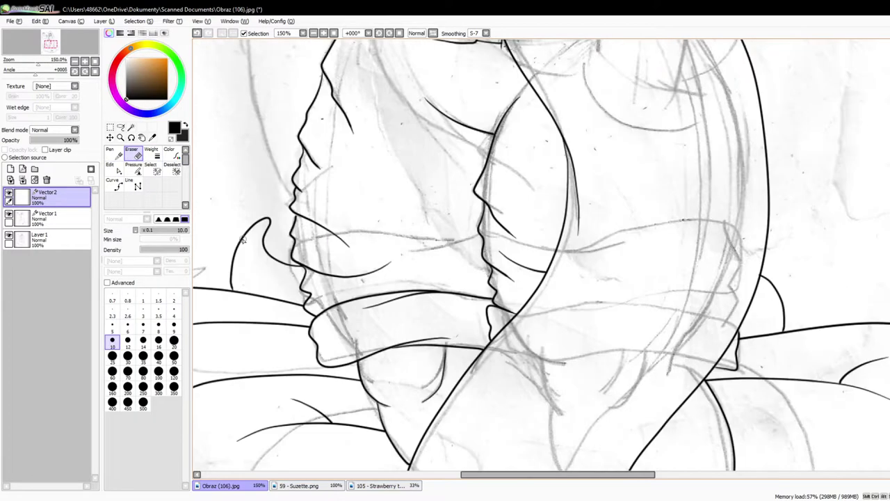
Step: Refine the tail tip's points into a sharper curl and attach its inner end to the trouser outline
{"action": "left_click", "coordinate": [114, 169]}
{"action": "scroll", "coordinate": [226, 306], "scroll_direction": "up", "scroll_amount": 6}
{"action": "scroll", "coordinate": [283, 303], "scroll_direction": "down", "scroll_amount": 5}
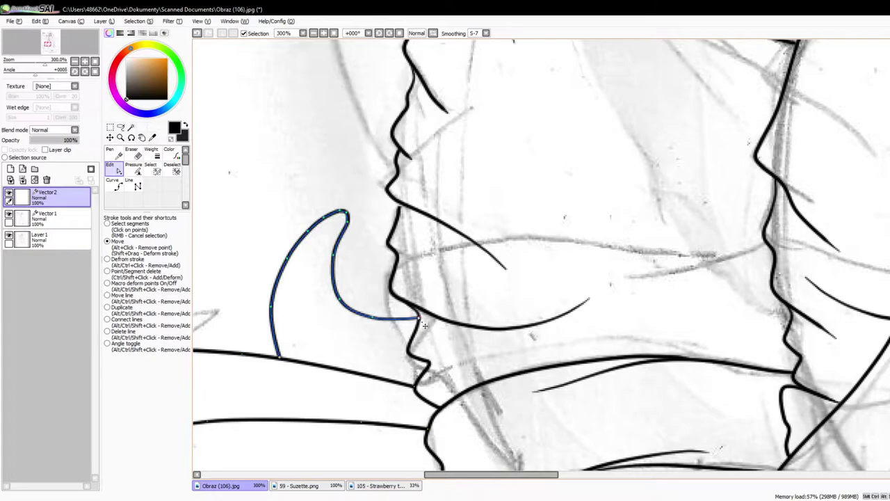
{"action": "scroll", "coordinate": [423, 323], "scroll_direction": "down", "scroll_amount": 3}
{"action": "scroll", "coordinate": [638, 310], "scroll_direction": "up", "scroll_amount": 4}
{"action": "scroll", "coordinate": [648, 244], "scroll_direction": "down", "scroll_amount": 4}
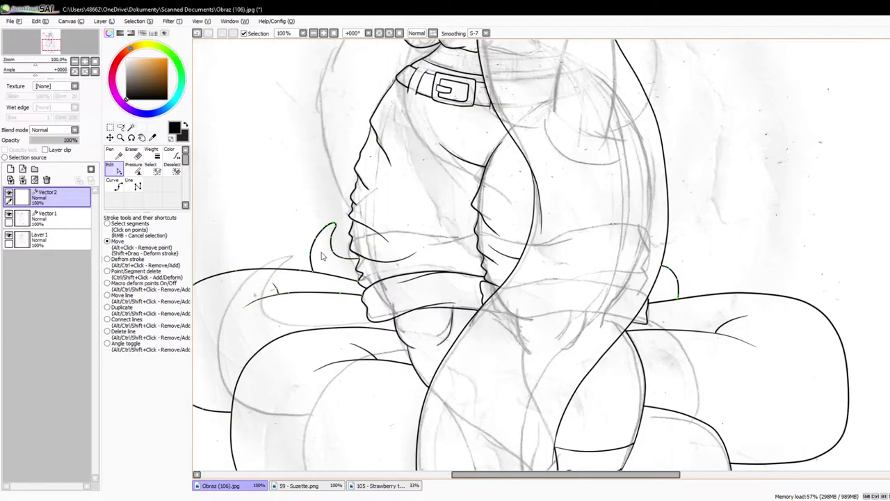
Step: Merge the Vector2 tail lines into Vector1, and hide and delete the Layer1 sketch
{"action": "scroll", "coordinate": [349, 239], "scroll_direction": "down", "scroll_amount": 3}
{"action": "scroll", "coordinate": [365, 177], "scroll_direction": "up", "scroll_amount": 2}
{"action": "left_click", "coordinate": [22, 179]}
{"action": "left_click", "coordinate": [9, 214]}
{"action": "scroll", "coordinate": [257, 239], "scroll_direction": "down", "scroll_amount": 3}
{"action": "scroll", "coordinate": [323, 287], "scroll_direction": "up", "scroll_amount": 3}
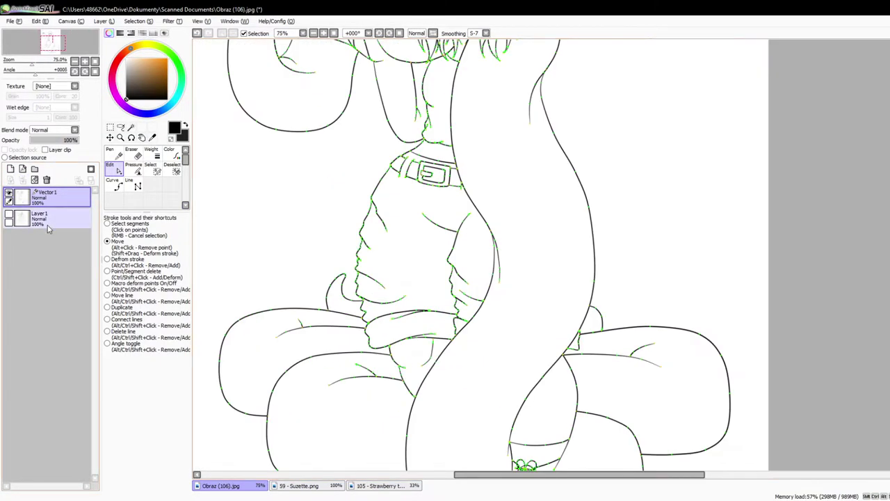
Step: Draw a small curved smile on the girl's face with the size 1 pen, redoing the stroke and adjusting its points
{"action": "left_click", "coordinate": [110, 151]}
{"action": "scroll", "coordinate": [402, 230], "scroll_direction": "up", "scroll_amount": 6}
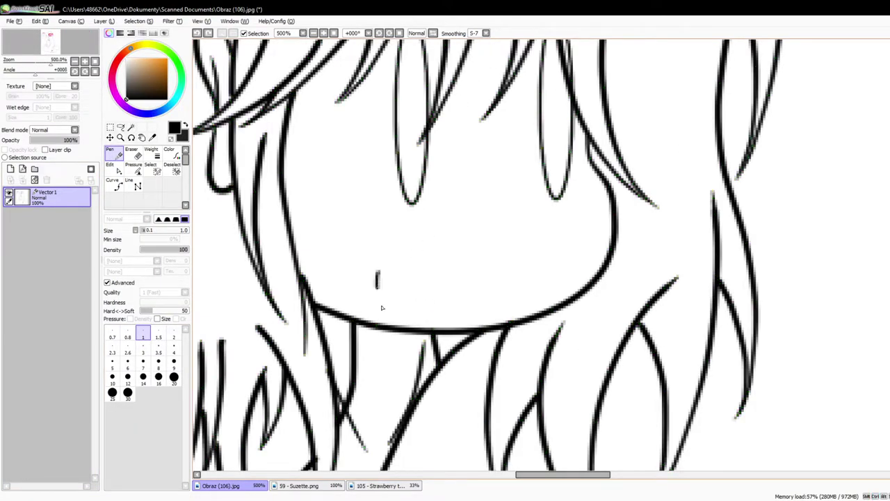
{"action": "scroll", "coordinate": [428, 310], "scroll_direction": "down", "scroll_amount": 5}
{"action": "scroll", "coordinate": [429, 299], "scroll_direction": "up", "scroll_amount": 4}
{"action": "key", "text": "ctrl+z"}
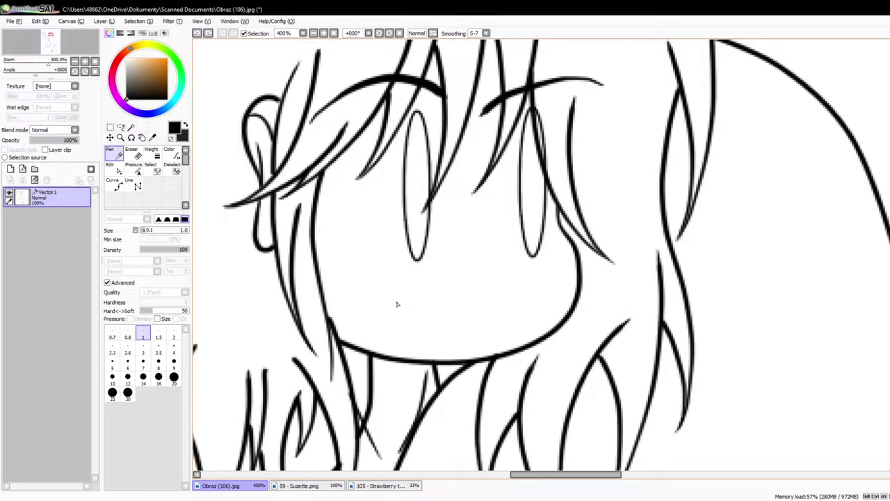
{"action": "scroll", "coordinate": [532, 304], "scroll_direction": "down", "scroll_amount": 5}
{"action": "scroll", "coordinate": [532, 304], "scroll_direction": "up", "scroll_amount": 4}
{"action": "left_click", "coordinate": [113, 169]}
{"action": "scroll", "coordinate": [412, 322], "scroll_direction": "up", "scroll_amount": 3}
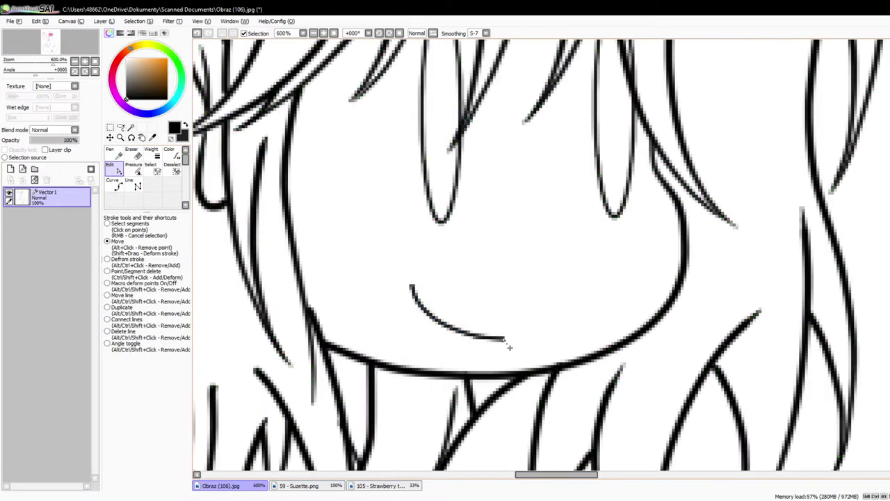
Step: Draw two short nostril strokes and try a small smile on the snake's snout with the size 1 pen
{"action": "scroll", "coordinate": [508, 346], "scroll_direction": "down", "scroll_amount": 6}
{"action": "scroll", "coordinate": [297, 330], "scroll_direction": "up", "scroll_amount": 3}
{"action": "key", "text": "n"}
{"action": "scroll", "coordinate": [252, 294], "scroll_direction": "up", "scroll_amount": 1}
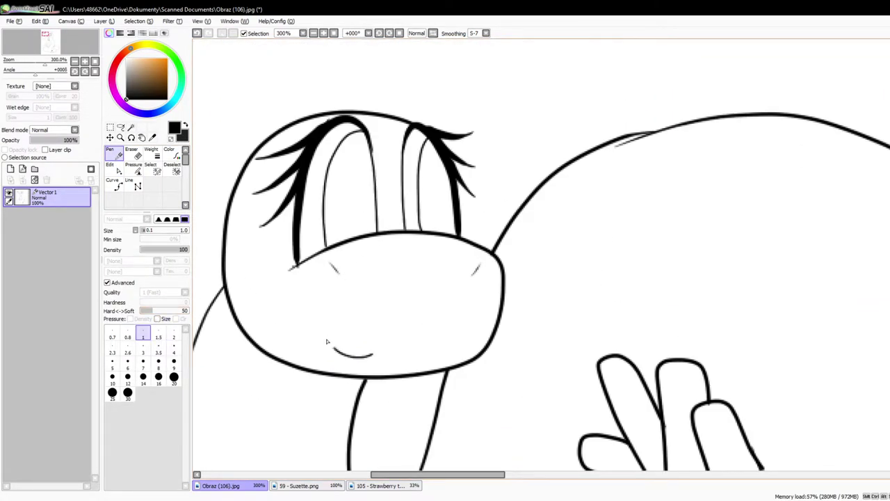
Step: Examine the mouth shapes on the heads in the Strawberry the Python reference image, and return to the line art
{"action": "left_click", "coordinate": [376, 488]}
{"action": "scroll", "coordinate": [541, 318], "scroll_direction": "up", "scroll_amount": 3}
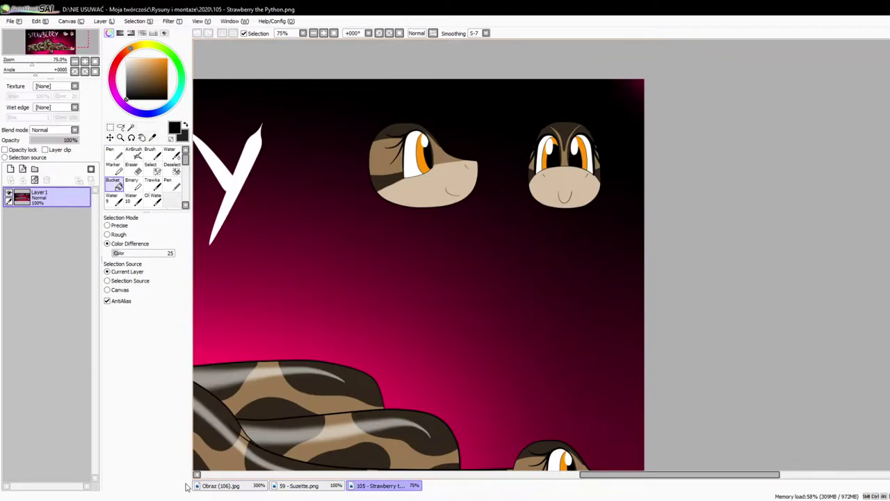
{"action": "left_click", "coordinate": [204, 486]}
Step: Reshape the snake's smile into a deeper U-shaped curve on the snout
{"action": "scroll", "coordinate": [264, 397], "scroll_direction": "up", "scroll_amount": 1}
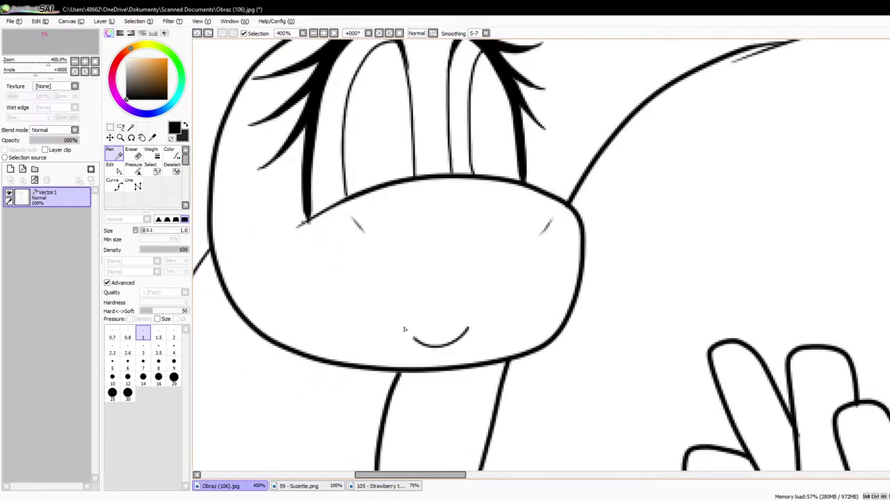
{"action": "scroll", "coordinate": [424, 258], "scroll_direction": "down", "scroll_amount": 5}
{"action": "scroll", "coordinate": [400, 257], "scroll_direction": "up", "scroll_amount": 5}
{"action": "key", "text": "e"}
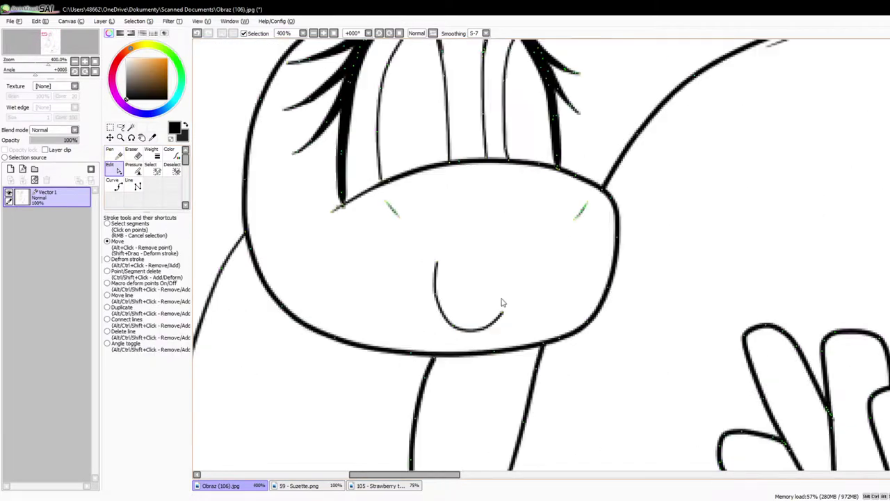
{"action": "scroll", "coordinate": [480, 301], "scroll_direction": "up", "scroll_amount": 1}
Step: Add a raster layer beneath the Vector1 line art and fill it with pale yellow as the background
{"action": "left_click", "coordinate": [10, 169]}
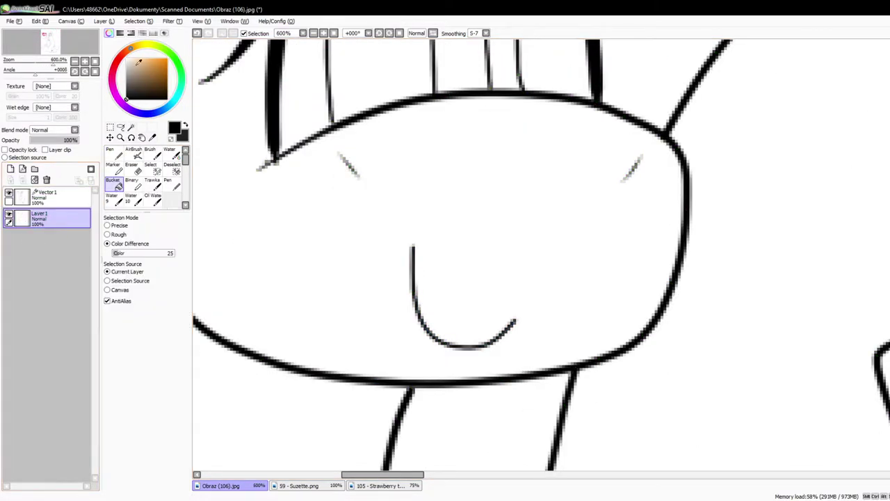
{"action": "left_click", "coordinate": [445, 229]}
{"action": "scroll", "coordinate": [445, 243], "scroll_direction": "down", "scroll_amount": 4}
{"action": "scroll", "coordinate": [536, 274], "scroll_direction": "up", "scroll_amount": 3}
Step: Add a second raster layer and select the girl's eye ovals on Vector1 with the Magic Wand
{"action": "left_click", "coordinate": [10, 169]}
{"action": "left_click", "coordinate": [52, 196]}
{"action": "left_click", "coordinate": [131, 127]}
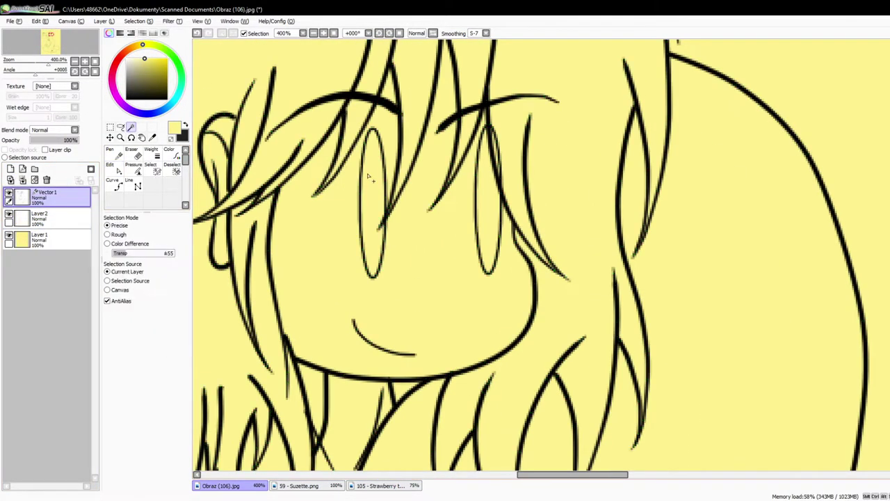
{"action": "left_click", "coordinate": [370, 178]}
{"action": "scroll", "coordinate": [348, 153], "scroll_direction": "up", "scroll_amount": 3}
{"action": "scroll", "coordinate": [499, 187], "scroll_direction": "down", "scroll_amount": 2}
Step: Fill both eye ovals with black on Layer2, deselect, and touch up the fill with the size 5 pen
{"action": "left_click", "coordinate": [69, 216]}
{"action": "left_click", "coordinate": [126, 99]}
{"action": "left_click", "coordinate": [113, 184]}
{"action": "left_click", "coordinate": [262, 240]}
{"action": "left_click", "coordinate": [497, 237]}
{"action": "key", "text": "ctrl+d"}
{"action": "scroll", "coordinate": [410, 281], "scroll_direction": "up", "scroll_amount": 3}
{"action": "left_click", "coordinate": [113, 154]}
{"action": "scroll", "coordinate": [362, 268], "scroll_direction": "up", "scroll_amount": 3}
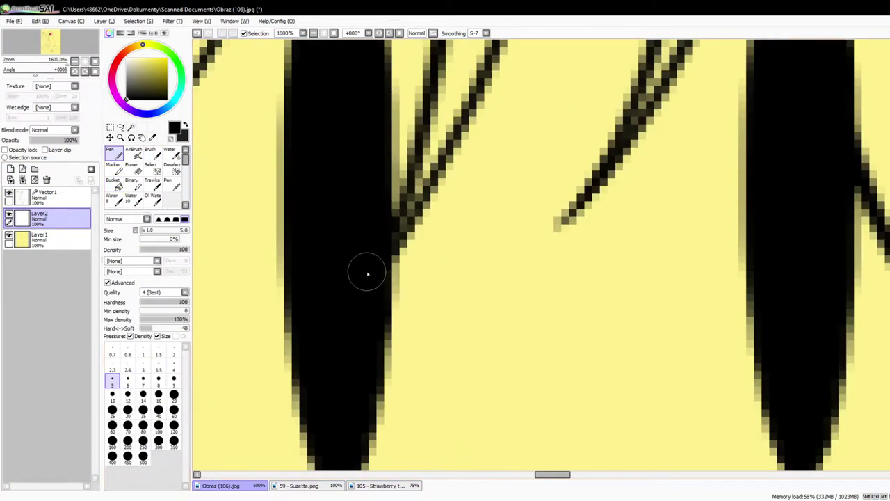
{"action": "scroll", "coordinate": [371, 273], "scroll_direction": "down", "scroll_amount": 10}
Step: Select all the girl's hair sections on Vector1 with the Magic Wand
{"action": "left_click", "coordinate": [52, 197]}
{"action": "left_click", "coordinate": [131, 127]}
{"action": "left_click", "coordinate": [334, 139]}
{"action": "scroll", "coordinate": [349, 233], "scroll_direction": "up", "scroll_amount": 3}
{"action": "left_click", "coordinate": [319, 268]}
{"action": "left_click", "coordinate": [341, 191]}
{"action": "scroll", "coordinate": [476, 228], "scroll_direction": "down", "scroll_amount": 6}
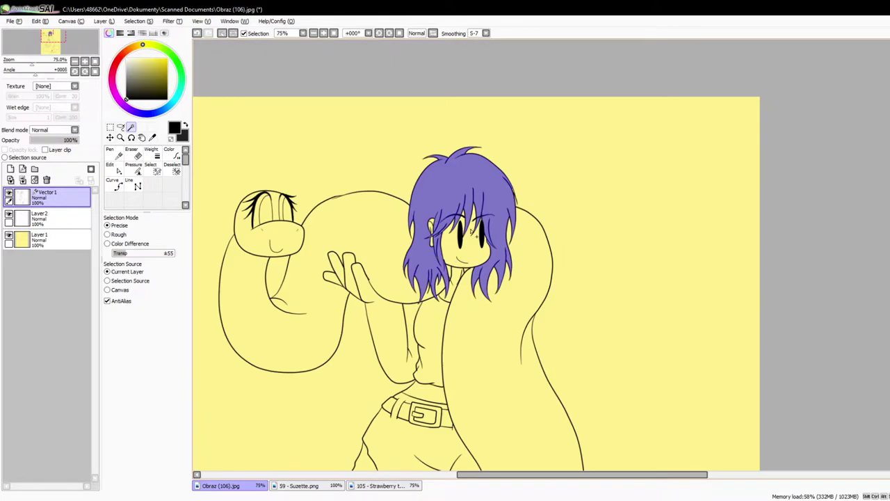
{"action": "scroll", "coordinate": [477, 237], "scroll_direction": "up", "scroll_amount": 2}
Step: Fill the selected hair on Layer2 with the pink hair colour sampled from the Suzette.png reference
{"action": "left_click", "coordinate": [42, 217]}
{"action": "left_click", "coordinate": [299, 485]}
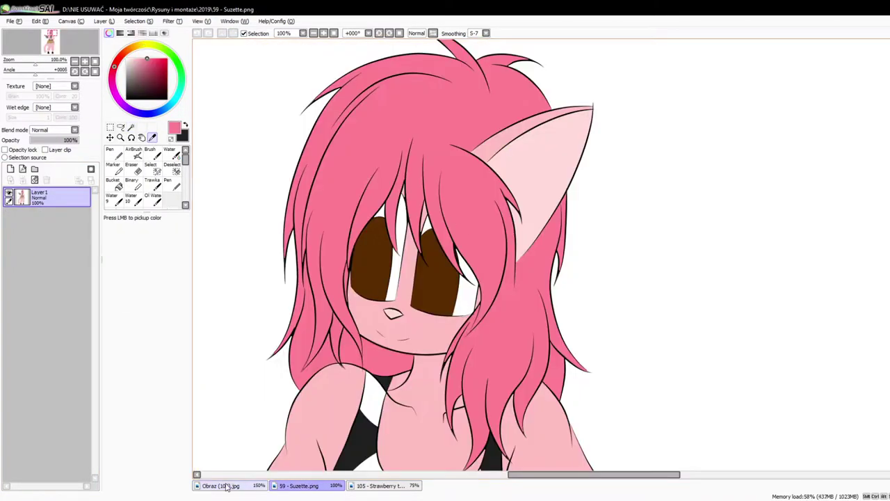
{"action": "left_click", "coordinate": [221, 485]}
{"action": "left_click", "coordinate": [443, 173]}
Step: Paint a curved pale pink highlight band across the hair on a new Layer3 with the size 30 pen, and deselect
{"action": "left_click", "coordinate": [10, 170]}
{"action": "left_click", "coordinate": [131, 58]}
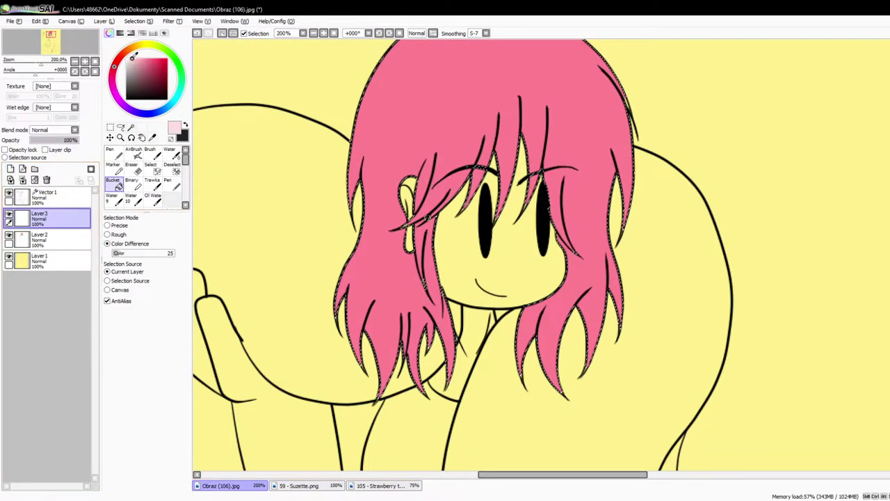
{"action": "left_click", "coordinate": [115, 153]}
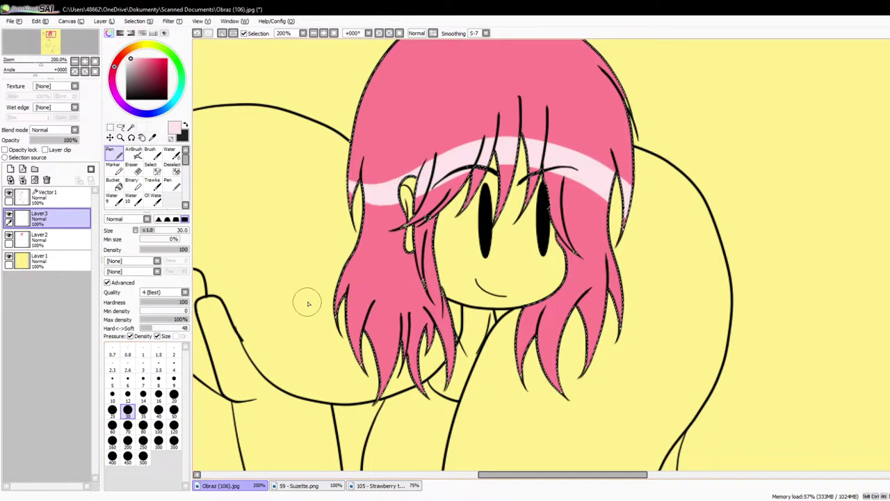
{"action": "key", "text": "ctrl+z"}
{"action": "key", "text": "ctrl+d"}
Step: Merge the Layer3 hair highlight down into Layer2
{"action": "scroll", "coordinate": [647, 326], "scroll_direction": "down", "scroll_amount": 4}
{"action": "scroll", "coordinate": [635, 321], "scroll_direction": "up", "scroll_amount": 5}
{"action": "left_click", "coordinate": [75, 196]}
{"action": "left_click", "coordinate": [63, 218]}
{"action": "left_click", "coordinate": [23, 179]}
Step: Select the girl's face area on Vector1 with the Magic Wand, including the gaps between the bangs
{"action": "left_click", "coordinate": [70, 197]}
{"action": "left_click", "coordinate": [131, 128]}
{"action": "left_click", "coordinate": [445, 209]}
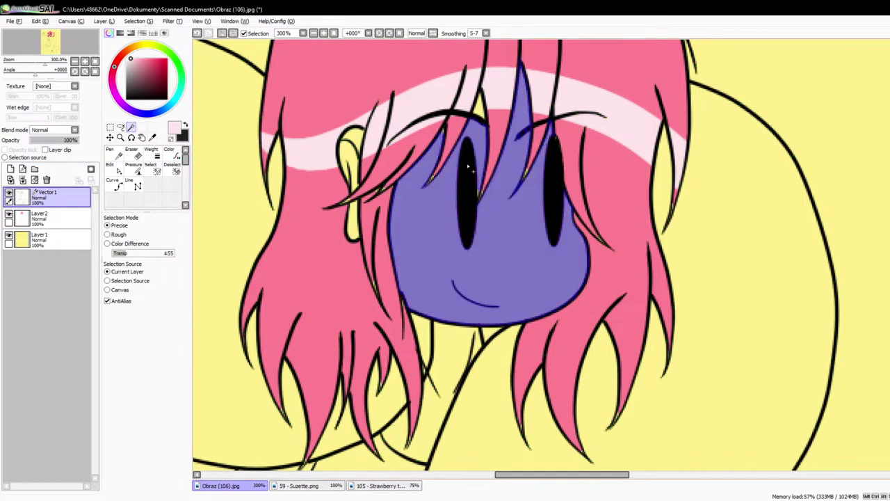
{"action": "scroll", "coordinate": [404, 138], "scroll_direction": "up", "scroll_amount": 4}
{"action": "left_click", "coordinate": [270, 132]}
{"action": "scroll", "coordinate": [360, 97], "scroll_direction": "down", "scroll_amount": 6}
Step: Add the raised hand, the arm, the neck and the bare waist to the Magic Wand selection
{"action": "left_click", "coordinate": [274, 224]}
{"action": "scroll", "coordinate": [234, 172], "scroll_direction": "up", "scroll_amount": 4}
{"action": "left_click", "coordinate": [232, 172]}
{"action": "scroll", "coordinate": [230, 171], "scroll_direction": "down", "scroll_amount": 2}
{"action": "scroll", "coordinate": [485, 198], "scroll_direction": "up", "scroll_amount": 2}
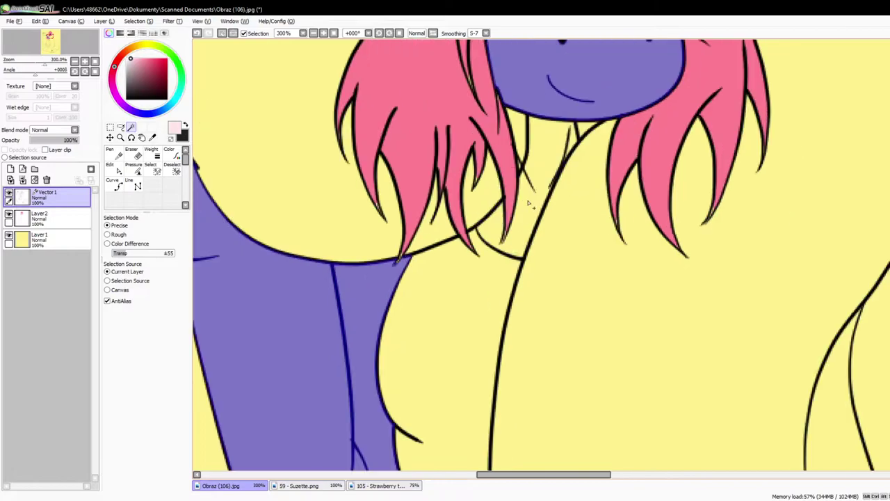
{"action": "left_click", "coordinate": [531, 202]}
{"action": "scroll", "coordinate": [567, 147], "scroll_direction": "up", "scroll_amount": 2}
{"action": "left_click", "coordinate": [114, 169]}
{"action": "scroll", "coordinate": [493, 141], "scroll_direction": "up", "scroll_amount": 3}
{"action": "scroll", "coordinate": [521, 207], "scroll_direction": "down", "scroll_amount": 5}
{"action": "scroll", "coordinate": [526, 212], "scroll_direction": "down", "scroll_amount": 2}
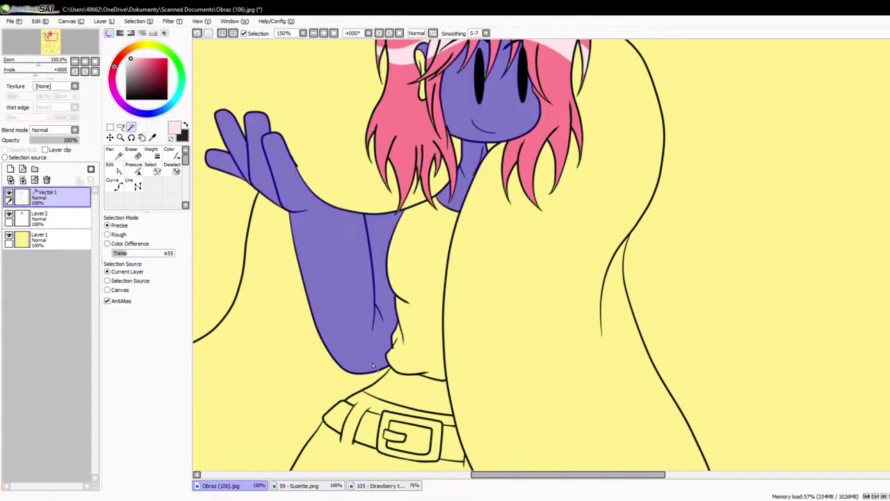
Step: Try beige and orange-tan skin fills on the selected face and neck
{"action": "scroll", "coordinate": [501, 264], "scroll_direction": "up", "scroll_amount": 3}
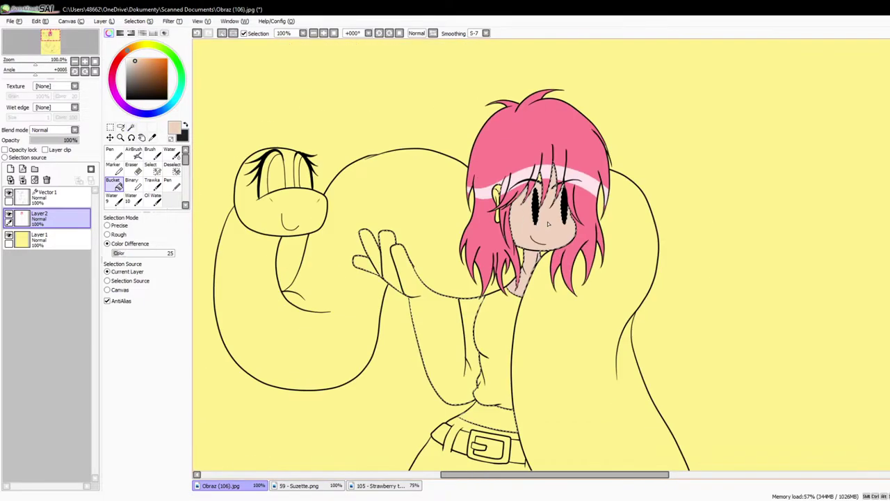
{"action": "scroll", "coordinate": [445, 250], "scroll_direction": "up", "scroll_amount": 2}
{"action": "scroll", "coordinate": [445, 251], "scroll_direction": "down", "scroll_amount": 2}
{"action": "scroll", "coordinate": [445, 250], "scroll_direction": "up", "scroll_amount": 2}
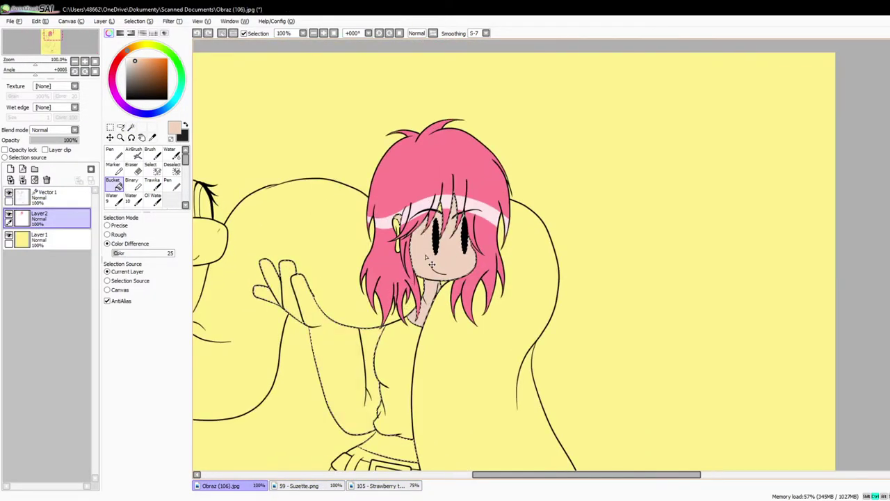
{"action": "left_click", "coordinate": [84, 61]}
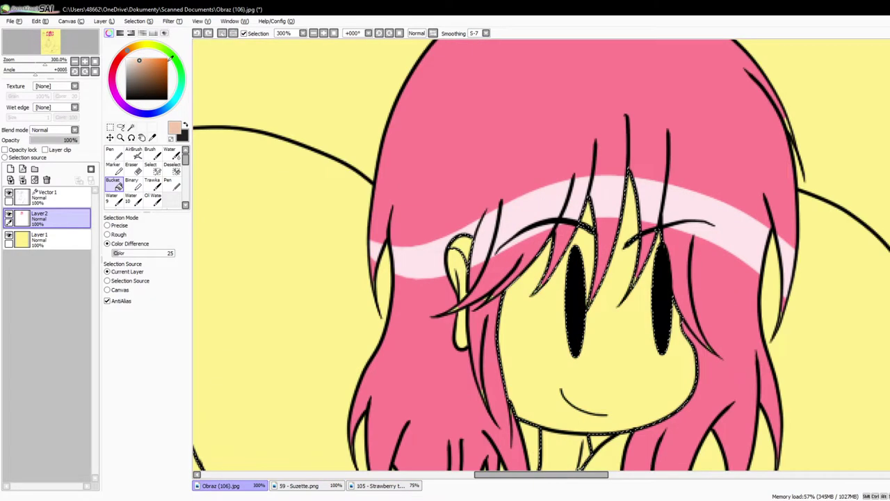
{"action": "left_click", "coordinate": [544, 344]}
{"action": "scroll", "coordinate": [544, 344], "scroll_direction": "down", "scroll_amount": 3}
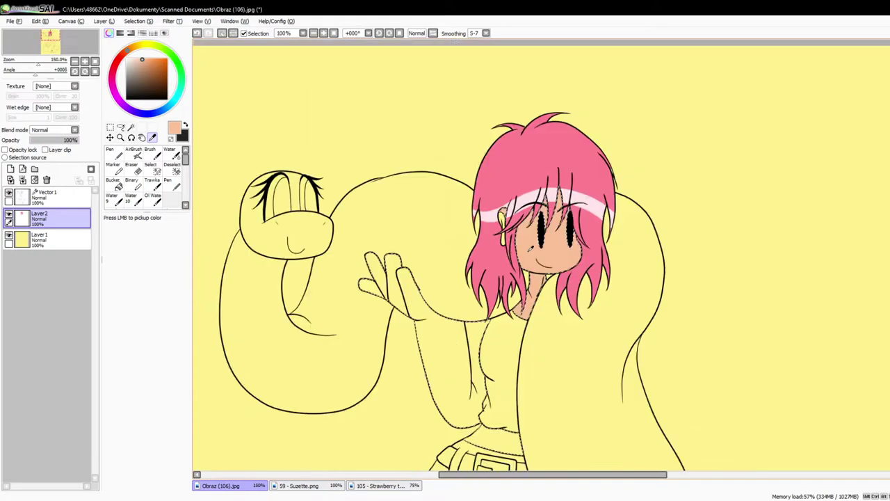
{"action": "scroll", "coordinate": [211, 187], "scroll_direction": "up", "scroll_amount": 2}
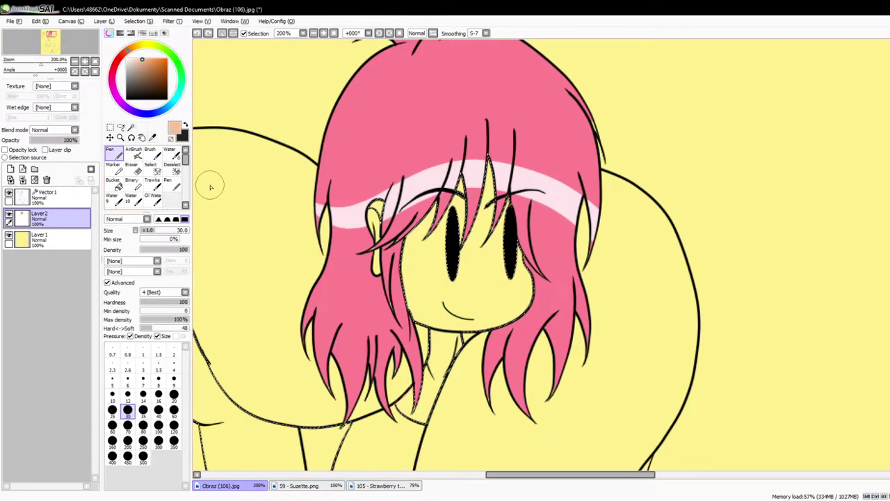
{"action": "left_click_drag", "start_coordinate": [475, 181], "coordinate": [487, 171]}
{"action": "key", "text": "ctrl+z"}
Step: Fill the selected skin areas on Layer2 with light peach and deselect
{"action": "left_click", "coordinate": [136, 58]}
{"action": "left_click", "coordinate": [114, 185]}
{"action": "left_click", "coordinate": [480, 278]}
{"action": "scroll", "coordinate": [486, 240], "scroll_direction": "down", "scroll_amount": 1}
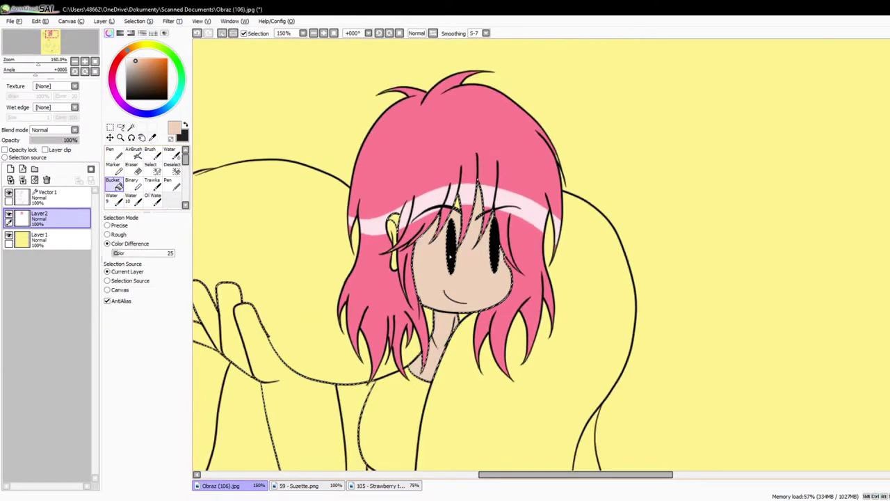
{"action": "scroll", "coordinate": [441, 233], "scroll_direction": "up", "scroll_amount": 3}
{"action": "left_click", "coordinate": [469, 135]}
{"action": "scroll", "coordinate": [417, 237], "scroll_direction": "down", "scroll_amount": 3}
{"action": "scroll", "coordinate": [480, 208], "scroll_direction": "up", "scroll_amount": 1}
{"action": "scroll", "coordinate": [399, 139], "scroll_direction": "down", "scroll_amount": 2}
{"action": "scroll", "coordinate": [313, 242], "scroll_direction": "up", "scroll_amount": 2}
{"action": "scroll", "coordinate": [292, 235], "scroll_direction": "down", "scroll_amount": 2}
{"action": "key", "text": "ctrl+d"}
{"action": "scroll", "coordinate": [410, 230], "scroll_direction": "up", "scroll_amount": 3}
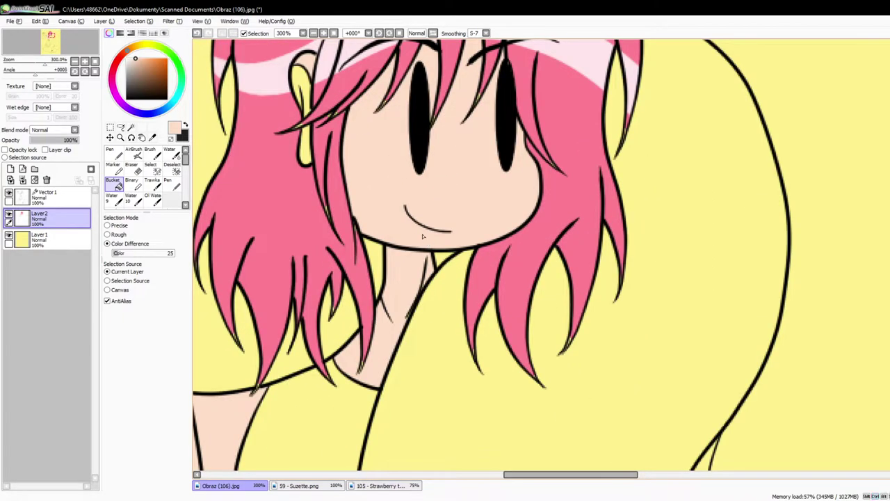
Step: Select the small triangle between chin and neck and fill it on Layer2 with the sampled hair pink
{"action": "scroll", "coordinate": [425, 242], "scroll_direction": "down", "scroll_amount": 2}
{"action": "scroll", "coordinate": [425, 245], "scroll_direction": "up", "scroll_amount": 1}
{"action": "left_click", "coordinate": [60, 200]}
{"action": "left_click", "coordinate": [130, 127]}
{"action": "scroll", "coordinate": [455, 266], "scroll_direction": "up", "scroll_amount": 3}
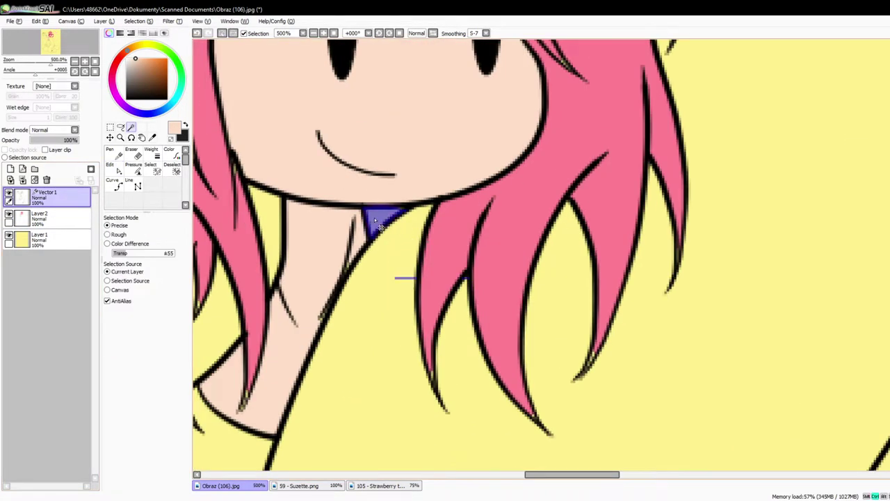
{"action": "left_click", "coordinate": [153, 137]}
{"action": "left_click", "coordinate": [247, 272]}
{"action": "left_click", "coordinate": [59, 219]}
{"action": "left_click", "coordinate": [116, 185]}
{"action": "left_click", "coordinate": [379, 218]}
Step: Select the yellow inner and lower ear areas on Vector1 with the Magic Wand
{"action": "scroll", "coordinate": [450, 248], "scroll_direction": "down", "scroll_amount": 3}
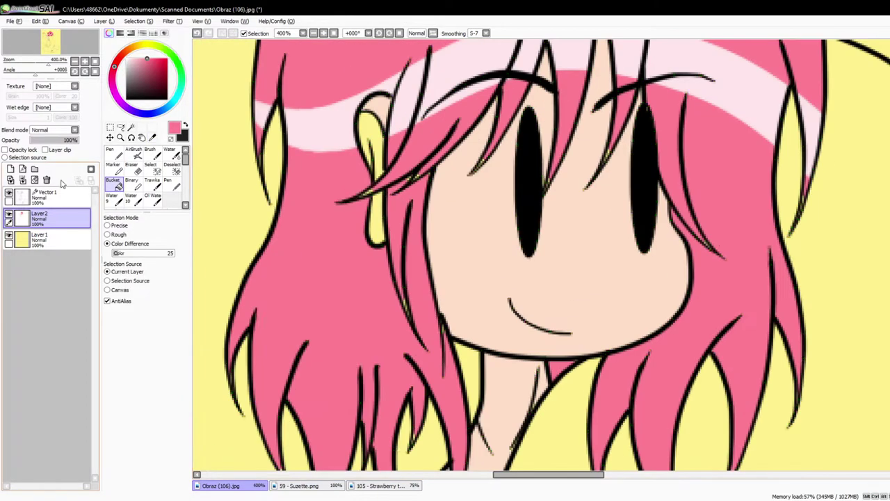
{"action": "left_click", "coordinate": [60, 200]}
{"action": "left_click", "coordinate": [131, 128]}
{"action": "left_click", "coordinate": [400, 136]}
{"action": "left_click", "coordinate": [419, 292]}
Step: Fill the selected ear areas on Layer2 with a brown shade derived from the sampled peach skin colour
{"action": "left_click", "coordinate": [153, 138]}
{"action": "left_click", "coordinate": [433, 80]}
{"action": "left_click", "coordinate": [60, 219]}
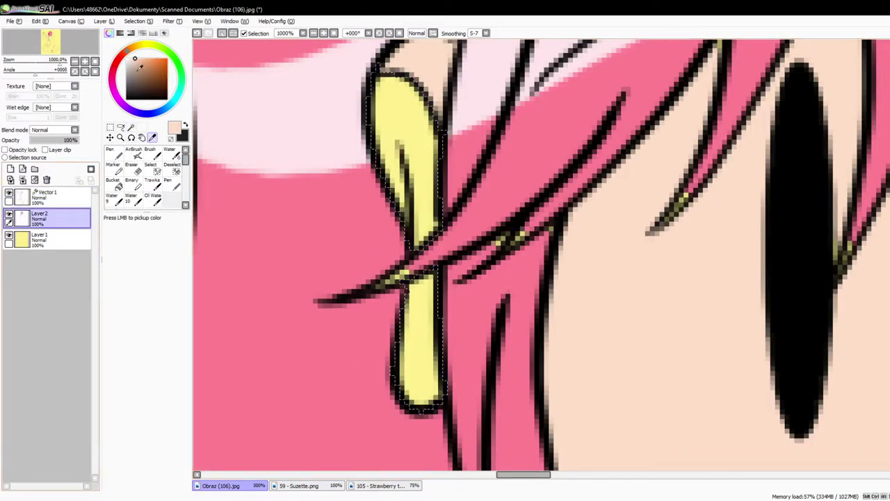
{"action": "left_click", "coordinate": [143, 69]}
{"action": "left_click", "coordinate": [117, 184]}
{"action": "left_click", "coordinate": [404, 145]}
{"action": "left_click", "coordinate": [416, 313]}
{"action": "scroll", "coordinate": [416, 313], "scroll_direction": "down", "scroll_amount": 5}
{"action": "scroll", "coordinate": [411, 315], "scroll_direction": "up", "scroll_amount": 4}
Step: Draw a short black line across the earlobe on Vector1 with the size 3 pen, redoing the first stroke
{"action": "left_click", "coordinate": [72, 200]}
{"action": "left_click", "coordinate": [186, 125]}
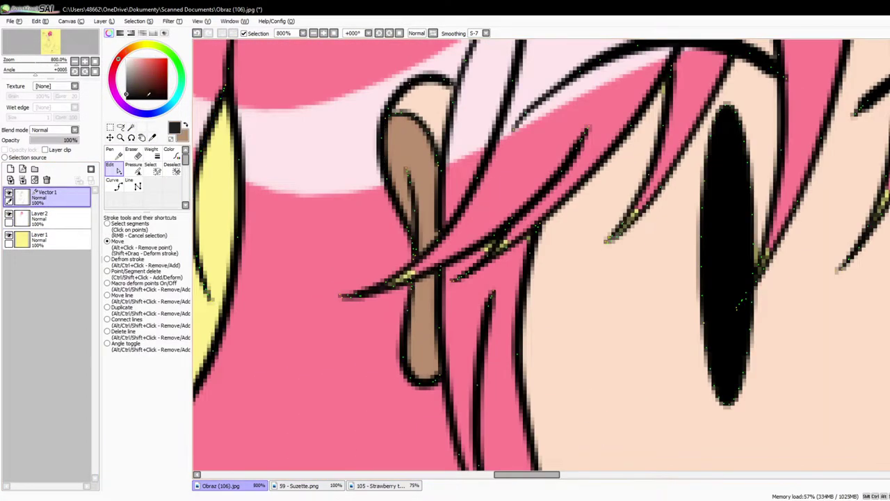
{"action": "left_click", "coordinate": [115, 155]}
{"action": "scroll", "coordinate": [390, 331], "scroll_direction": "up", "scroll_amount": 2}
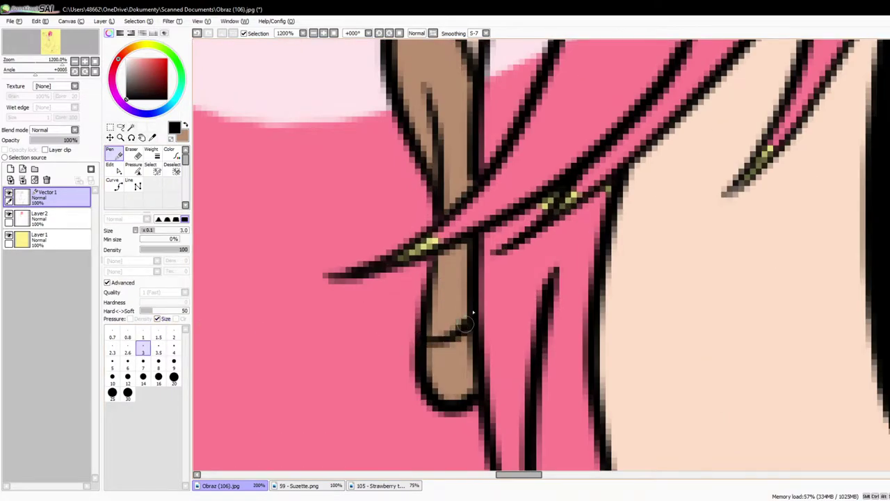
{"action": "key", "text": "ctrl+z"}
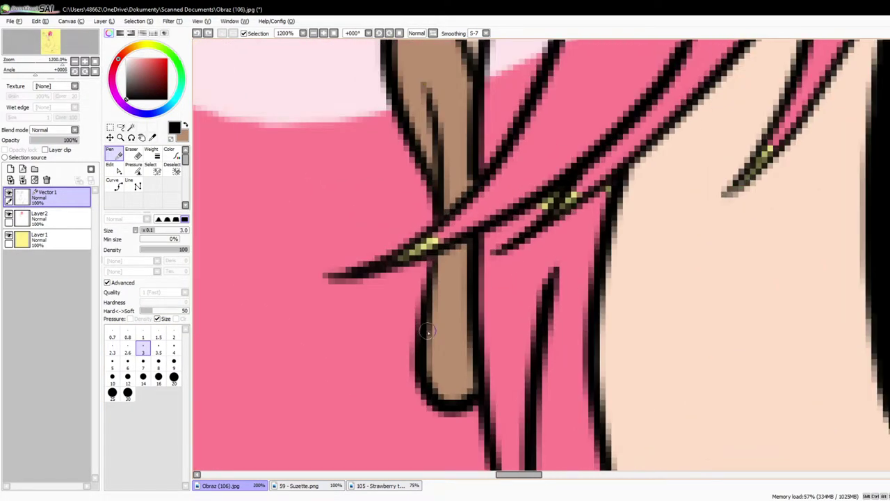
{"action": "left_click_drag", "start_coordinate": [468, 355], "coordinate": [481, 365]}
{"action": "scroll", "coordinate": [474, 355], "scroll_direction": "down", "scroll_amount": 4}
{"action": "scroll", "coordinate": [470, 351], "scroll_direction": "up", "scroll_amount": 3}
Step: Select the enclosed earlobe tip, fill it on Layer2 with the sampled peach skin colour, and deselect
{"action": "left_click", "coordinate": [131, 128]}
{"action": "left_click", "coordinate": [459, 376]}
{"action": "left_click", "coordinate": [152, 137]}
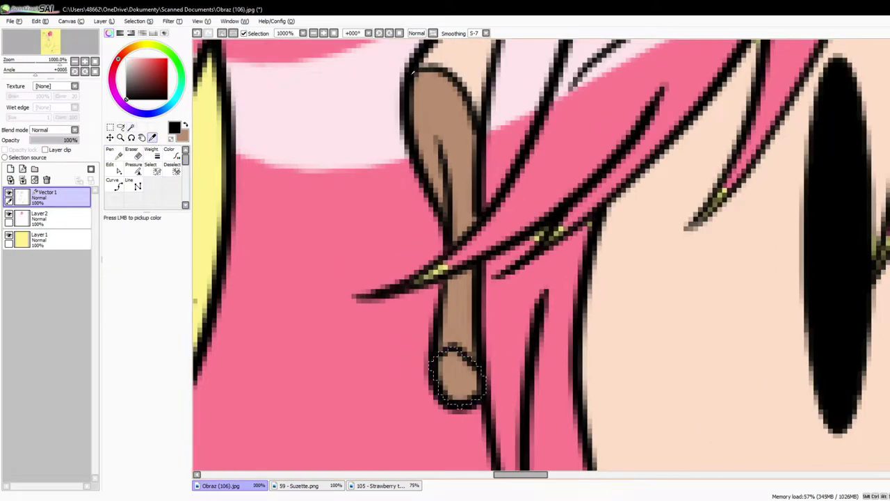
{"action": "left_click", "coordinate": [445, 55]}
{"action": "left_click", "coordinate": [61, 218]}
{"action": "left_click", "coordinate": [118, 190]}
{"action": "left_click", "coordinate": [458, 376]}
{"action": "key", "text": "ctrl+d"}
Step: Select the girl's top on Vector1 with the Magic Wand and fill it near-black on Layer2
{"action": "scroll", "coordinate": [465, 346], "scroll_direction": "down", "scroll_amount": 6}
{"action": "scroll", "coordinate": [477, 351], "scroll_direction": "up", "scroll_amount": 1}
{"action": "left_click_drag", "start_coordinate": [521, 395], "coordinate": [513, 145]}
{"action": "left_click", "coordinate": [70, 199]}
{"action": "key", "text": "w"}
{"action": "left_click", "coordinate": [438, 281]}
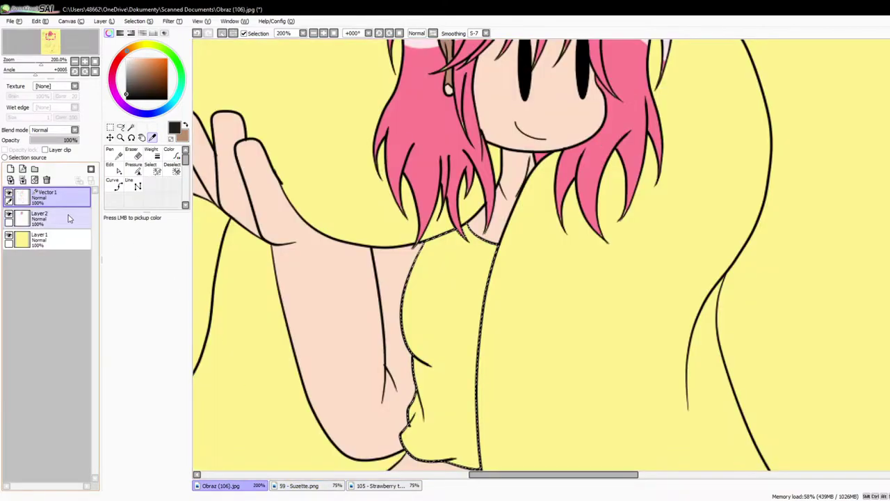
{"action": "left_click", "coordinate": [39, 217]}
{"action": "left_click", "coordinate": [113, 182]}
{"action": "left_click", "coordinate": [438, 298]}
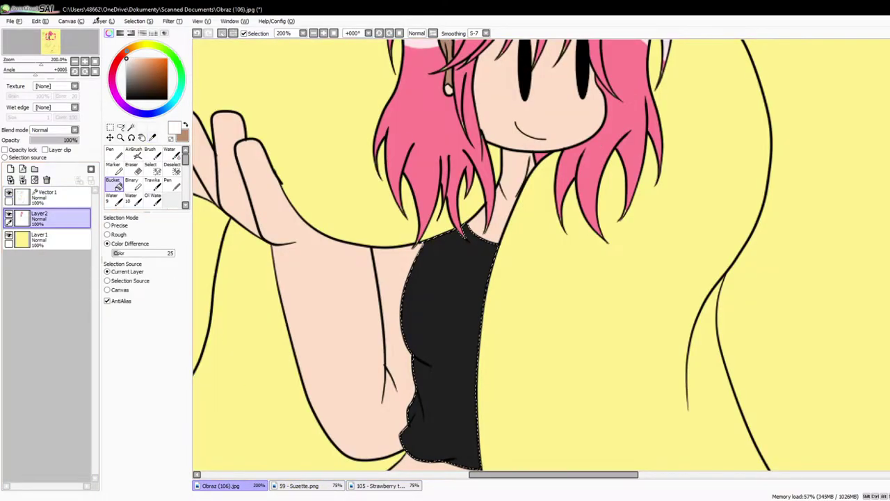
Step: Paint a white diagonal stripe and a small white patch on the top with the size 20 pen, checking the reference images, and deselect
{"action": "left_click", "coordinate": [113, 154]}
{"action": "left_click", "coordinate": [174, 395]}
{"action": "left_click", "coordinate": [298, 486]}
{"action": "left_click", "coordinate": [220, 489]}
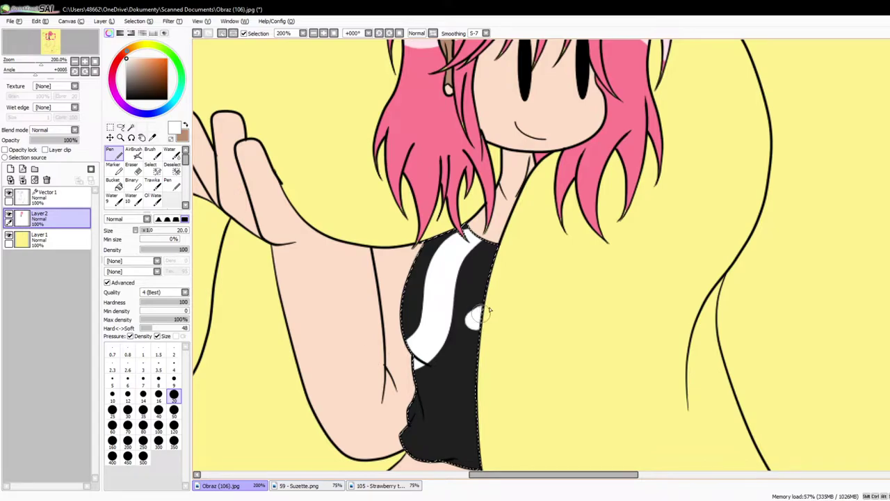
{"action": "left_click", "coordinate": [381, 485]}
{"action": "left_click", "coordinate": [221, 485]}
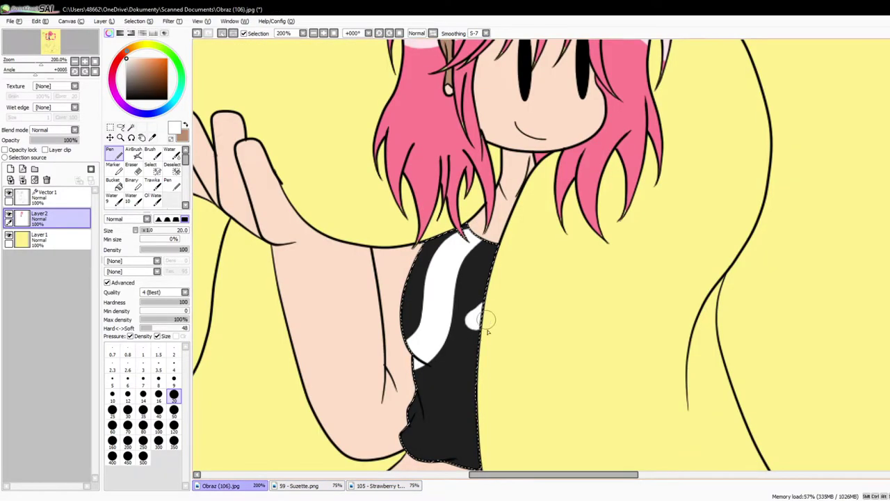
{"action": "scroll", "coordinate": [541, 254], "scroll_direction": "down", "scroll_amount": 4}
{"action": "key", "text": "ctrl+d"}
Step: Sample the near-black belt colour from the Suzette reference image
{"action": "scroll", "coordinate": [539, 258], "scroll_direction": "up", "scroll_amount": 6}
{"action": "left_click", "coordinate": [52, 199]}
{"action": "left_click", "coordinate": [299, 485]}
{"action": "scroll", "coordinate": [435, 315], "scroll_direction": "down", "scroll_amount": 4}
{"action": "scroll", "coordinate": [436, 316], "scroll_direction": "up", "scroll_amount": 7}
{"action": "left_click", "coordinate": [152, 137]}
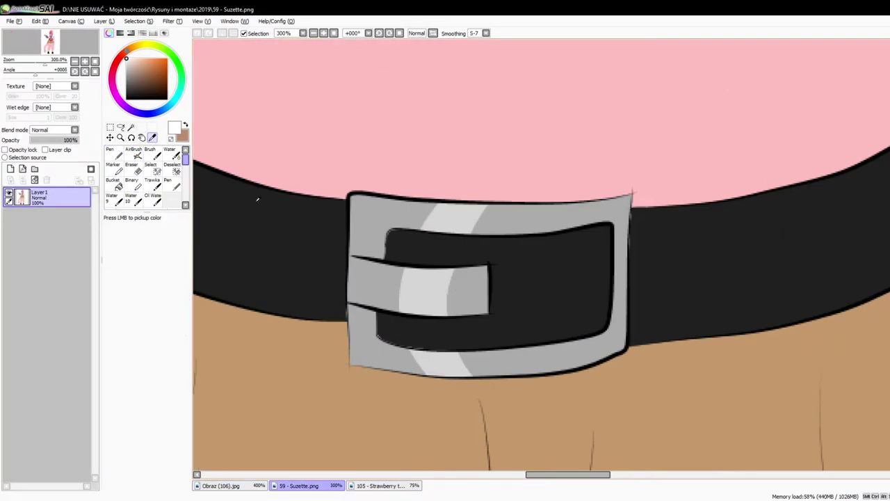
{"action": "left_click", "coordinate": [258, 199]}
Step: Select the belt segments and the buckle's inner opening on Vector1 with the Magic Wand and fill them near-black on Layer2
{"action": "left_click", "coordinate": [221, 485]}
{"action": "left_click", "coordinate": [130, 128]}
{"action": "left_click", "coordinate": [487, 233]}
{"action": "left_click", "coordinate": [602, 257]}
{"action": "left_click", "coordinate": [363, 212]}
{"action": "left_click", "coordinate": [77, 223]}
{"action": "left_click", "coordinate": [114, 183]}
{"action": "left_click", "coordinate": [289, 181]}
{"action": "left_click", "coordinate": [370, 210]}
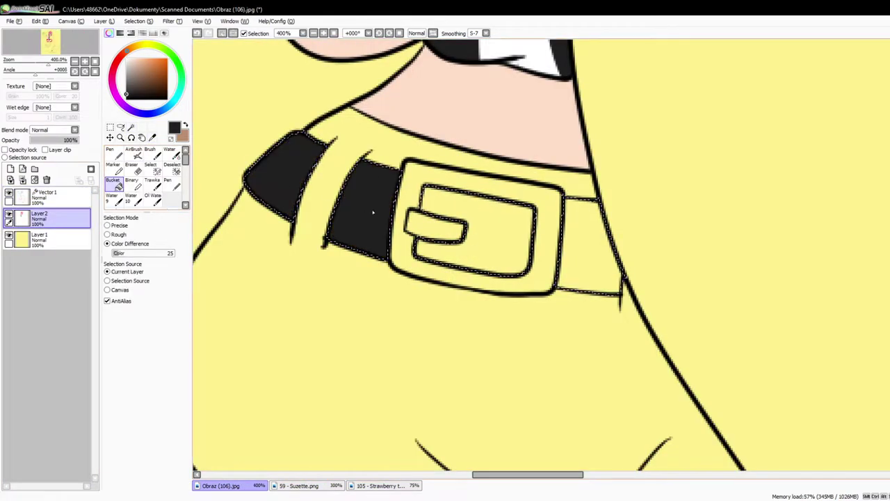
{"action": "left_click", "coordinate": [487, 237]}
{"action": "left_click", "coordinate": [591, 247]}
Step: Paint round black belt holes along the belt on Layer2 with the size 5 pen and deselect
{"action": "left_click", "coordinate": [114, 154]}
{"action": "left_click", "coordinate": [112, 380]}
{"action": "left_click", "coordinate": [429, 249]}
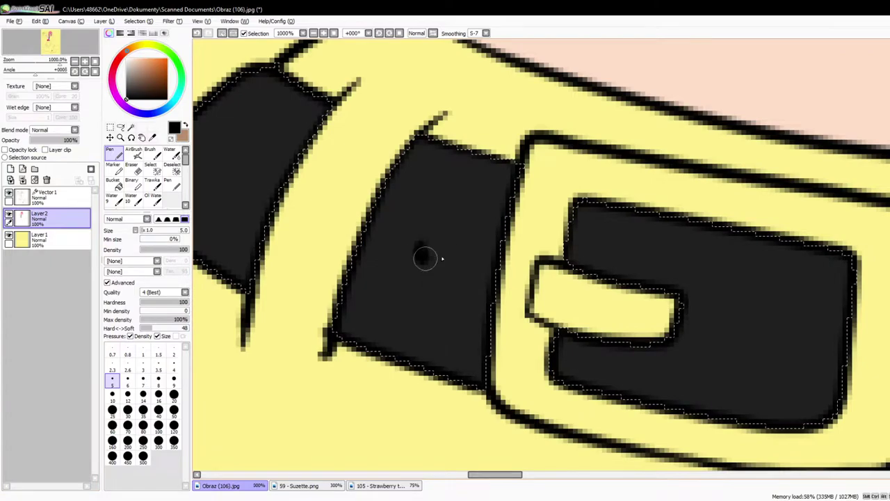
{"action": "scroll", "coordinate": [222, 166], "scroll_direction": "down", "scroll_amount": 4}
{"action": "scroll", "coordinate": [412, 177], "scroll_direction": "up", "scroll_amount": 1}
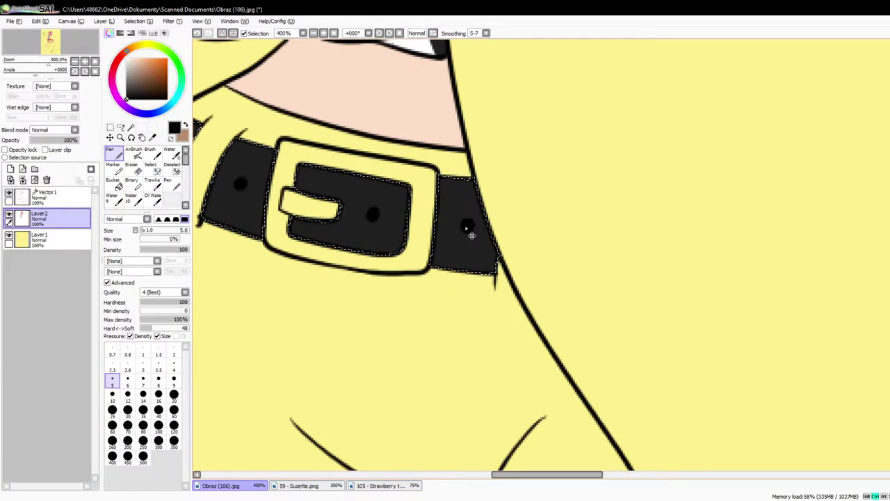
{"action": "key", "text": "ctrl+d"}
Step: Select the buckle's prong, fill it on Layer2 with grey sampled from Suzette, and paint a near-white highlight with the size 10 pen
{"action": "scroll", "coordinate": [431, 212], "scroll_direction": "up", "scroll_amount": 1}
{"action": "left_click", "coordinate": [61, 195]}
{"action": "left_click", "coordinate": [348, 256]}
{"action": "left_click", "coordinate": [306, 486]}
{"action": "left_click", "coordinate": [153, 137]}
{"action": "left_click", "coordinate": [378, 283]}
{"action": "left_click", "coordinate": [255, 487]}
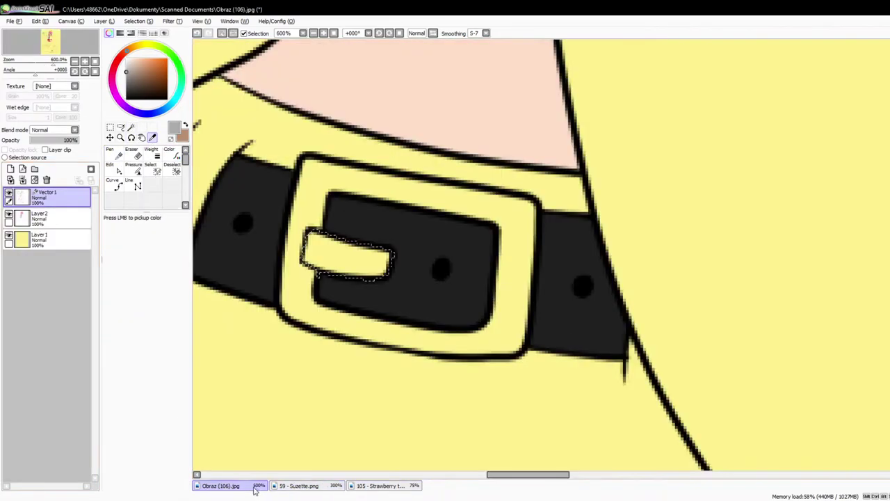
{"action": "left_click", "coordinate": [59, 218]}
{"action": "left_click", "coordinate": [115, 184]}
{"action": "left_click", "coordinate": [344, 257]}
{"action": "left_click", "coordinate": [127, 59]}
{"action": "left_click", "coordinate": [114, 154]}
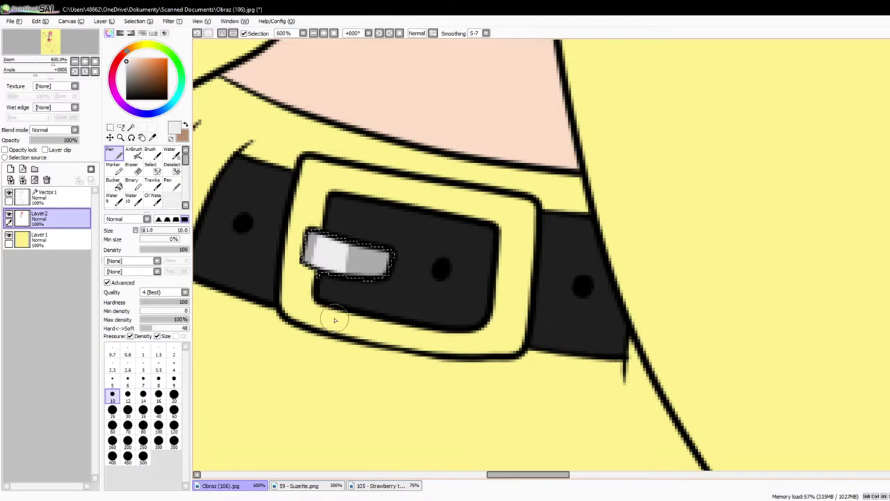
Step: Select the buckle frame on Vector1 and fill it on Layer2 with the grey sampled from the prong
{"action": "left_click", "coordinate": [152, 137]}
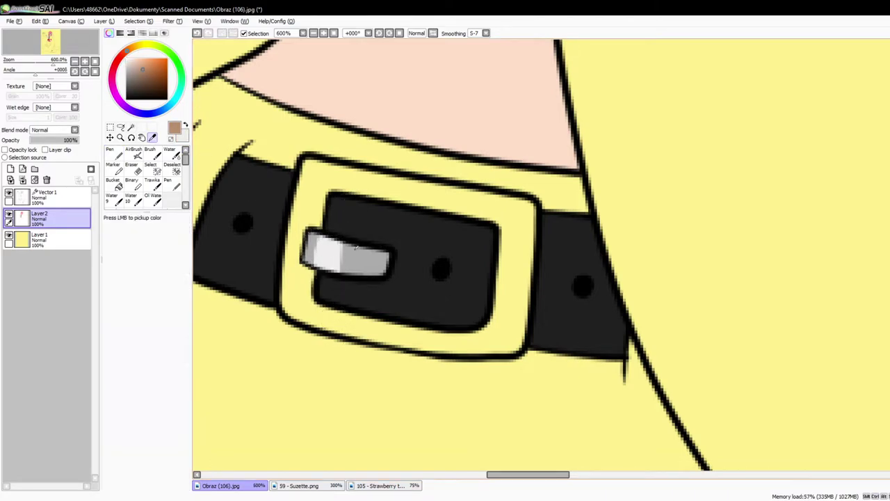
{"action": "left_click", "coordinate": [368, 262]}
{"action": "left_click", "coordinate": [61, 197]}
{"action": "left_click", "coordinate": [131, 128]}
{"action": "left_click", "coordinate": [297, 223]}
{"action": "left_click", "coordinate": [57, 223]}
{"action": "left_click", "coordinate": [115, 184]}
{"action": "left_click", "coordinate": [296, 233]}
Step: Paint near-white highlight bands across the upper and lower buckle frame with the size 16 pen, redoing the first stroke, and deselect
{"action": "left_click", "coordinate": [185, 125]}
{"action": "left_click", "coordinate": [114, 154]}
{"action": "left_click", "coordinate": [159, 395]}
{"action": "left_click_drag", "start_coordinate": [367, 157], "coordinate": [339, 239]}
{"action": "key", "text": "ctrl+z"}
{"action": "left_click_drag", "start_coordinate": [363, 176], "coordinate": [352, 201]}
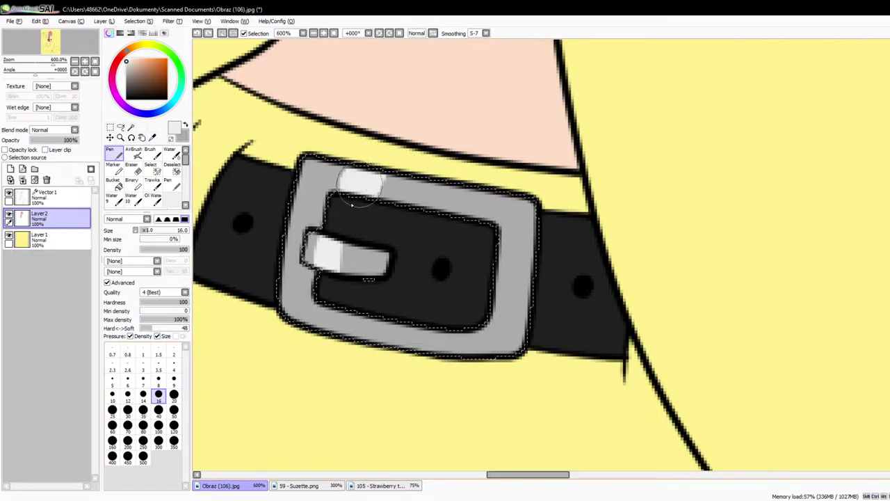
{"action": "left_click_drag", "start_coordinate": [429, 147], "coordinate": [377, 342]}
{"action": "key", "text": "ctrl+d"}
Step: Select the shorts on Vector1 with the Magic Wand and fill them tan brown on Layer2
{"action": "scroll", "coordinate": [455, 369], "scroll_direction": "down", "scroll_amount": 5}
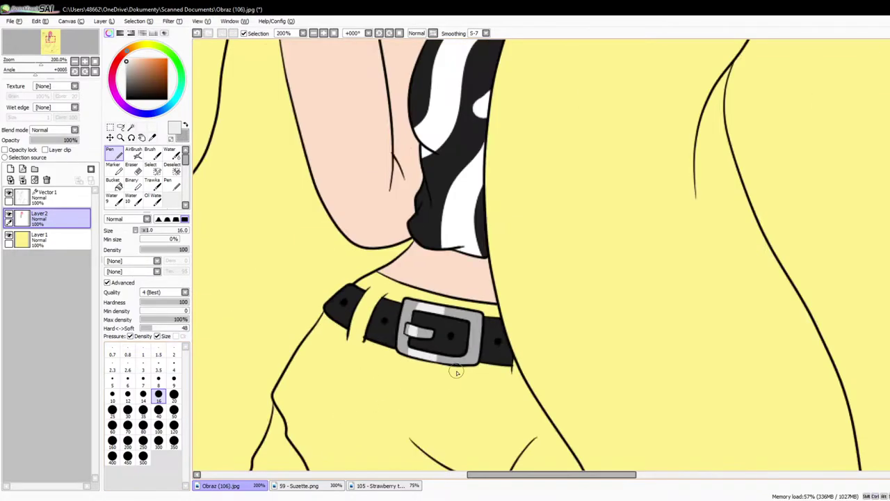
{"action": "scroll", "coordinate": [469, 403], "scroll_direction": "up", "scroll_amount": 2}
{"action": "left_click", "coordinate": [61, 197]}
{"action": "left_click", "coordinate": [130, 128]}
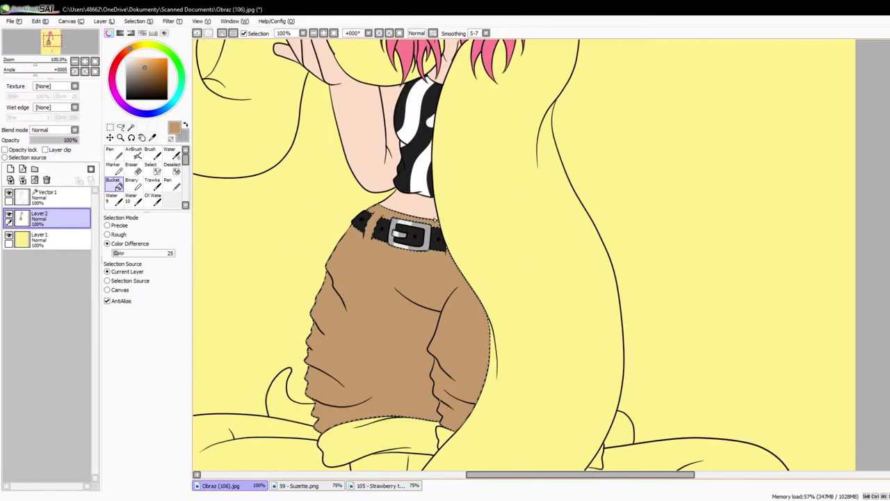
Step: Fill the shorts' cuffs pale beige, draw thin black seam and crease lines on Layer2 with the size 1 pen, and deselect
{"action": "left_click", "coordinate": [127, 99]}
{"action": "left_click", "coordinate": [113, 154]}
{"action": "left_click", "coordinate": [143, 350]}
{"action": "left_click_drag", "start_coordinate": [229, 360], "coordinate": [233, 337]}
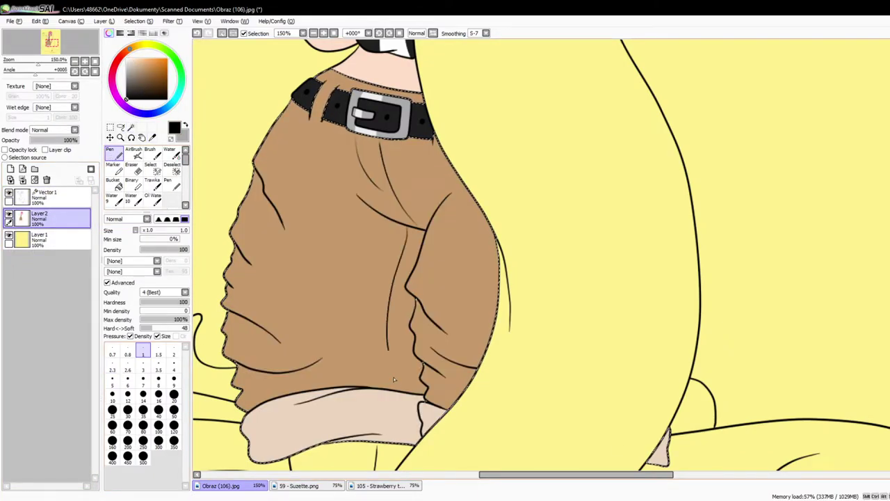
{"action": "left_click_drag", "start_coordinate": [394, 379], "coordinate": [403, 444]}
{"action": "key", "text": "ctrl+d"}
Step: Select the bare knee and lower leg areas on Vector1, fill them on Layer2 with the sampled peach skin colour, and deselect
{"action": "left_click", "coordinate": [59, 197]}
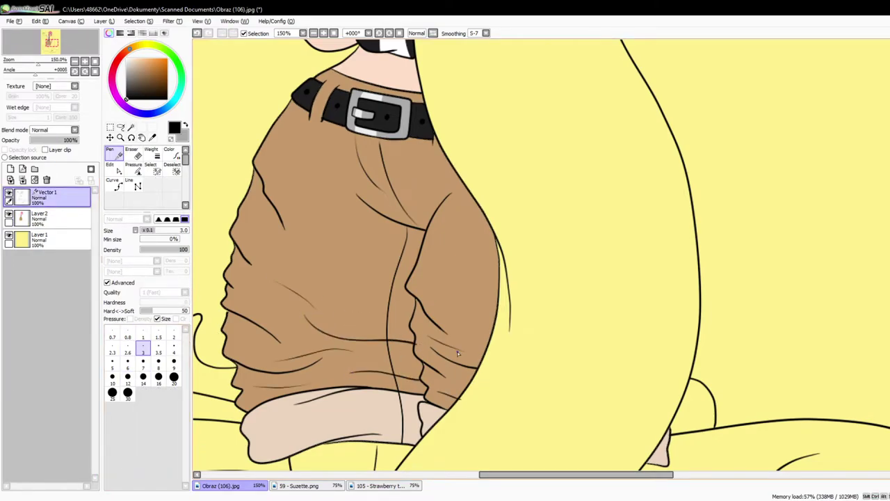
{"action": "scroll", "coordinate": [458, 353], "scroll_direction": "down", "scroll_amount": 6}
{"action": "scroll", "coordinate": [352, 240], "scroll_direction": "up", "scroll_amount": 3}
{"action": "left_click", "coordinate": [131, 127]}
{"action": "scroll", "coordinate": [294, 181], "scroll_direction": "down", "scroll_amount": 2}
{"action": "scroll", "coordinate": [353, 313], "scroll_direction": "up", "scroll_amount": 5}
{"action": "left_click", "coordinate": [357, 216]}
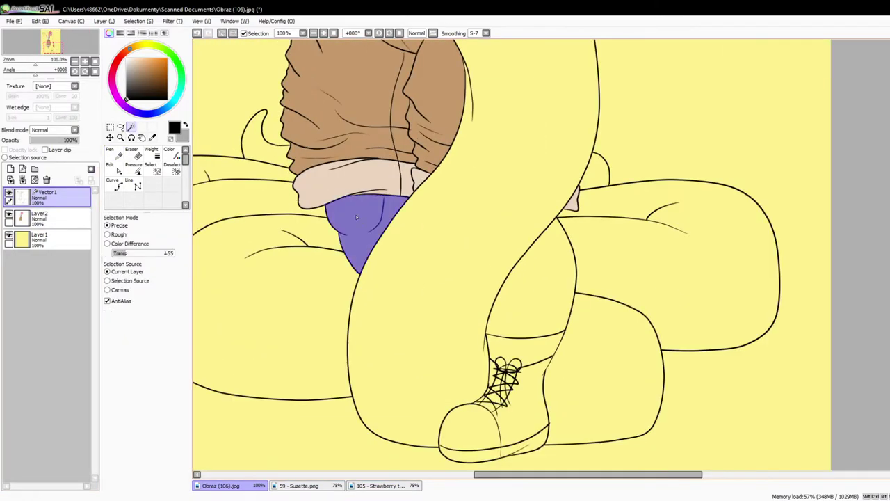
{"action": "left_click", "coordinate": [539, 283]}
{"action": "scroll", "coordinate": [540, 283], "scroll_direction": "down", "scroll_amount": 3}
{"action": "scroll", "coordinate": [543, 211], "scroll_direction": "up", "scroll_amount": 3}
{"action": "left_click", "coordinate": [152, 137]}
{"action": "left_click", "coordinate": [374, 94]}
{"action": "left_click", "coordinate": [55, 218]}
{"action": "left_click", "coordinate": [114, 184]}
{"action": "left_click", "coordinate": [353, 316]}
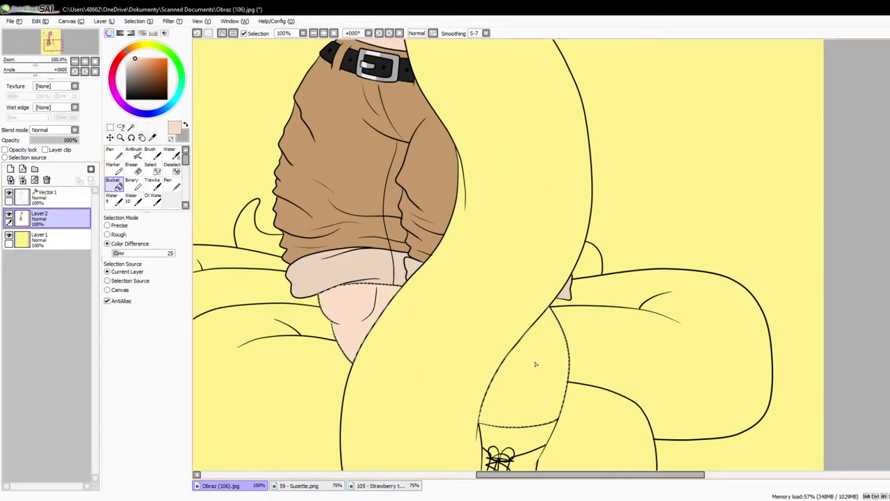
{"action": "left_click", "coordinate": [536, 363]}
{"action": "key", "text": "ctrl+d"}
Step: Check the Suzette reference image for the sock and boot colours
{"action": "scroll", "coordinate": [478, 306], "scroll_direction": "down", "scroll_amount": 3}
{"action": "scroll", "coordinate": [473, 219], "scroll_direction": "up", "scroll_amount": 1}
{"action": "left_click", "coordinate": [55, 203]}
{"action": "left_click", "coordinate": [152, 138]}
{"action": "left_click", "coordinate": [306, 485]}
{"action": "scroll", "coordinate": [394, 300], "scroll_direction": "down", "scroll_amount": 4}
{"action": "scroll", "coordinate": [384, 453], "scroll_direction": "up", "scroll_amount": 6}
{"action": "left_click", "coordinate": [226, 486]}
{"action": "left_click", "coordinate": [55, 219]}
{"action": "scroll", "coordinate": [341, 246], "scroll_direction": "down", "scroll_amount": 2}
{"action": "scroll", "coordinate": [376, 221], "scroll_direction": "up", "scroll_amount": 3}
Step: Select the sock above the boot on Vector1, fill it bright pink on Layer2, and deselect
{"action": "left_click", "coordinate": [56, 198]}
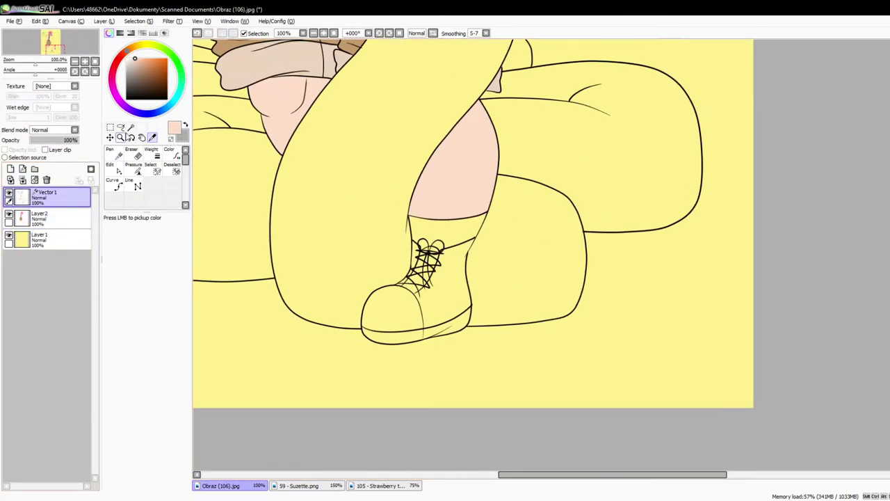
{"action": "left_click", "coordinate": [130, 127]}
{"action": "scroll", "coordinate": [463, 228], "scroll_direction": "up", "scroll_amount": 2}
{"action": "left_click", "coordinate": [461, 229]}
{"action": "scroll", "coordinate": [459, 284], "scroll_direction": "down", "scroll_amount": 2}
{"action": "left_click", "coordinate": [55, 219]}
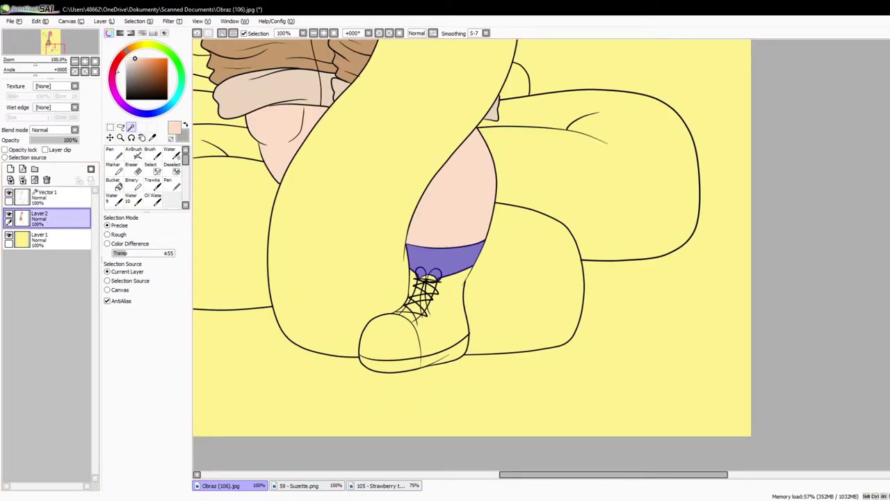
{"action": "left_click", "coordinate": [120, 186]}
{"action": "left_click", "coordinate": [445, 259]}
{"action": "scroll", "coordinate": [437, 261], "scroll_direction": "down", "scroll_amount": 3}
{"action": "key", "text": "ctrl+d"}
{"action": "scroll", "coordinate": [437, 261], "scroll_direction": "up", "scroll_amount": 1}
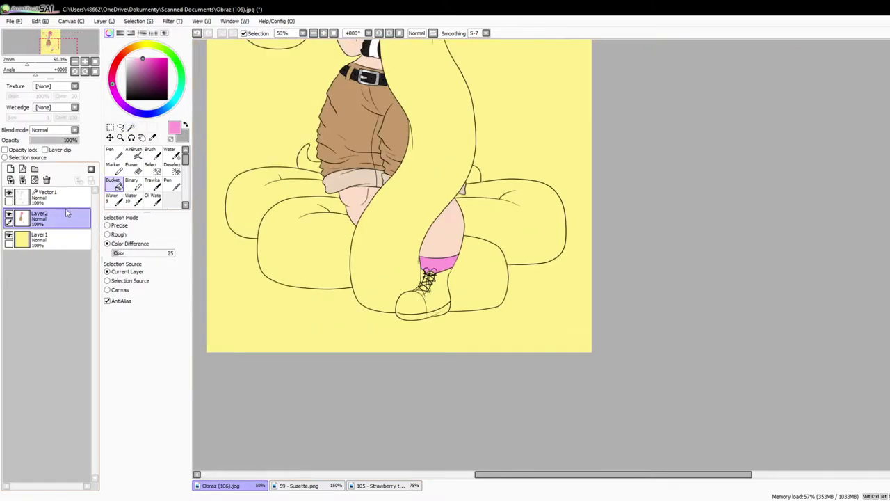
Step: Select the boot's body, toe and sole and the gaps between its laces on Vector1 with the Magic Wand
{"action": "left_click", "coordinate": [59, 198]}
{"action": "left_click", "coordinate": [131, 127]}
{"action": "scroll", "coordinate": [432, 303], "scroll_direction": "up", "scroll_amount": 5}
{"action": "scroll", "coordinate": [474, 362], "scroll_direction": "up", "scroll_amount": 2}
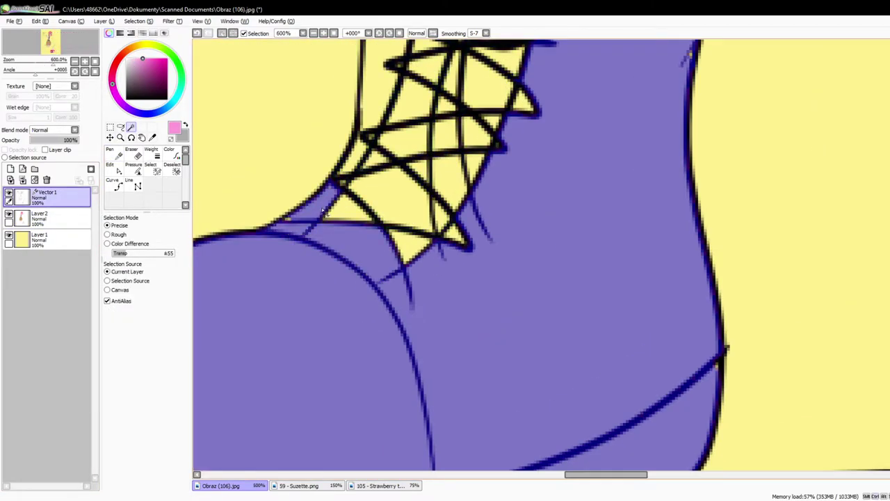
{"action": "left_click_drag", "start_coordinate": [456, 239], "coordinate": [342, 183]}
{"action": "left_click", "coordinate": [419, 167]}
{"action": "left_click", "coordinate": [449, 182]}
{"action": "left_click", "coordinate": [476, 164]}
{"action": "left_click", "coordinate": [476, 137]}
{"action": "left_click", "coordinate": [447, 133]}
{"action": "left_click", "coordinate": [409, 143]}
{"action": "left_click", "coordinate": [415, 104]}
{"action": "scroll", "coordinate": [431, 103], "scroll_direction": "up", "scroll_amount": 2}
{"action": "left_click", "coordinate": [310, 190]}
{"action": "left_click", "coordinate": [279, 113]}
{"action": "scroll", "coordinate": [396, 104], "scroll_direction": "down", "scroll_amount": 3}
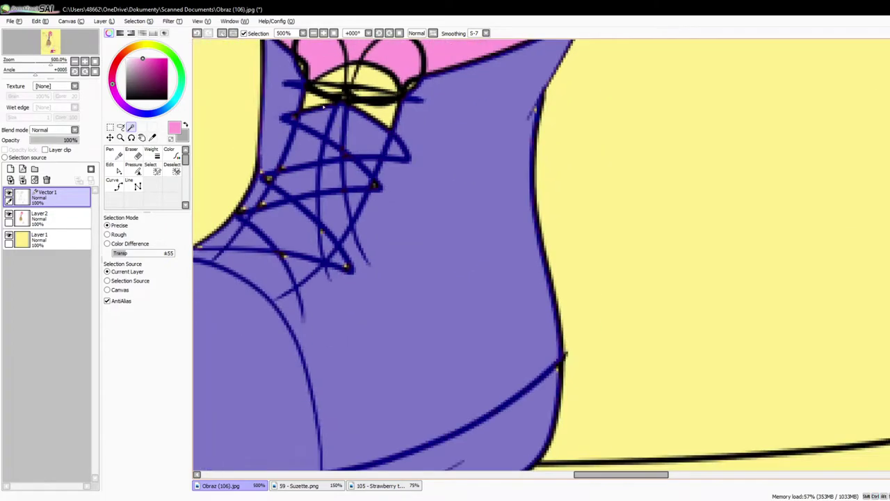
Step: Add the remaining gaps near the lace bow to the selection, fill the boot very dark brown on Layer2, and deselect
{"action": "scroll", "coordinate": [375, 78], "scroll_direction": "up", "scroll_amount": 3}
{"action": "left_click", "coordinate": [351, 69]}
{"action": "left_click", "coordinate": [445, 70]}
{"action": "left_click", "coordinate": [445, 136]}
{"action": "scroll", "coordinate": [442, 136], "scroll_direction": "down", "scroll_amount": 7}
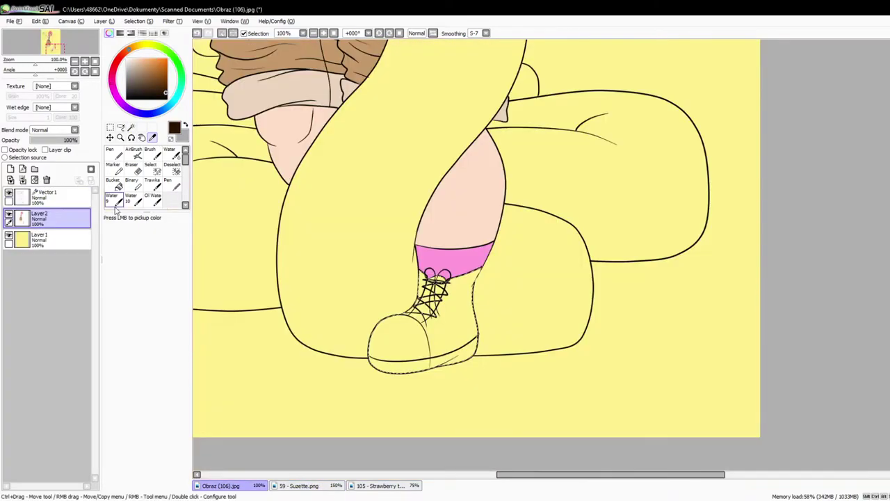
{"action": "left_click", "coordinate": [113, 183]}
{"action": "left_click", "coordinate": [449, 319]}
{"action": "scroll", "coordinate": [449, 320], "scroll_direction": "down", "scroll_amount": 4}
{"action": "scroll", "coordinate": [449, 320], "scroll_direction": "up", "scroll_amount": 2}
{"action": "scroll", "coordinate": [292, 118], "scroll_direction": "down", "scroll_amount": 1}
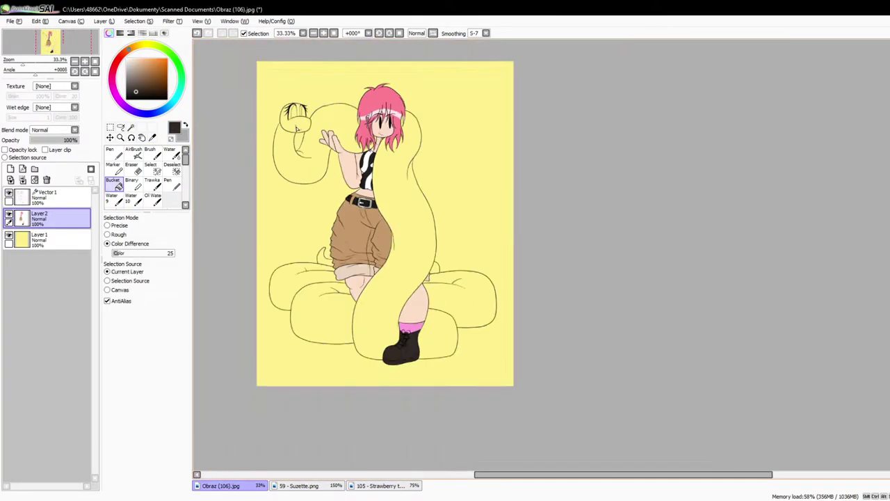
Step: Select the whites of the snake's eyes on Vector1, fill them white on Layer2, and deselect
{"action": "scroll", "coordinate": [306, 125], "scroll_direction": "up", "scroll_amount": 7}
{"action": "left_click", "coordinate": [47, 195]}
{"action": "scroll", "coordinate": [320, 175], "scroll_direction": "down", "scroll_amount": 5}
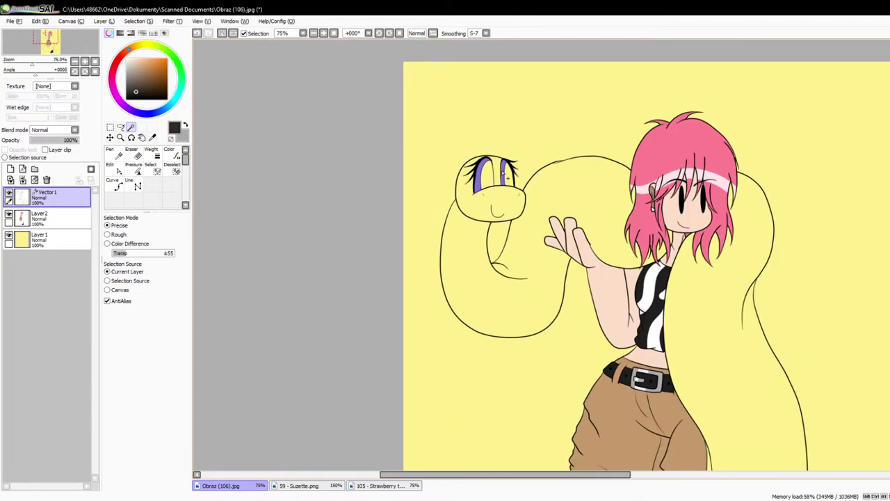
{"action": "scroll", "coordinate": [514, 172], "scroll_direction": "up", "scroll_amount": 6}
{"action": "left_click", "coordinate": [47, 217]}
{"action": "left_click", "coordinate": [113, 182]}
{"action": "left_click", "coordinate": [228, 198]}
{"action": "left_click", "coordinate": [380, 219]}
{"action": "scroll", "coordinate": [383, 227], "scroll_direction": "down", "scroll_amount": 5}
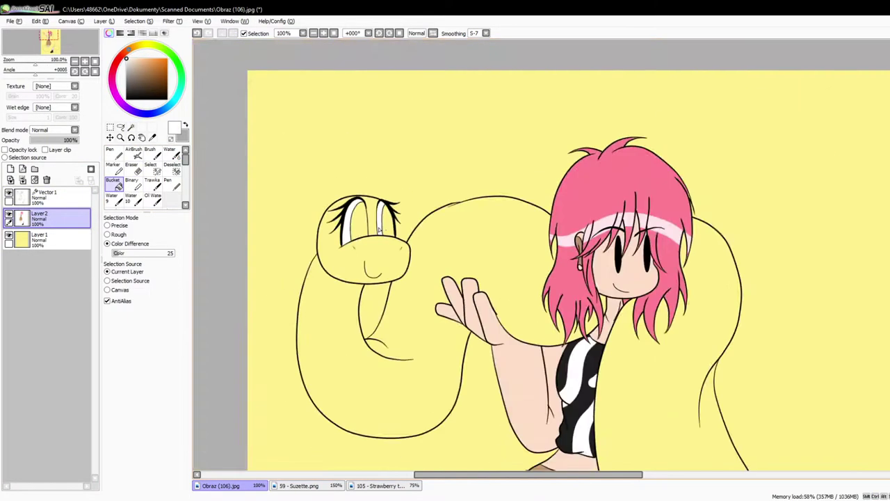
Step: Select both of the snake's irises on Vector1 and fill them on Layer2 with orange sampled from the Strawberry reference
{"action": "scroll", "coordinate": [346, 218], "scroll_direction": "up", "scroll_amount": 4}
{"action": "left_click", "coordinate": [50, 196]}
{"action": "left_click", "coordinate": [404, 236]}
{"action": "left_click", "coordinate": [514, 243]}
{"action": "scroll", "coordinate": [486, 246], "scroll_direction": "down", "scroll_amount": 4}
{"action": "left_click", "coordinate": [152, 138]}
{"action": "left_click", "coordinate": [374, 488]}
{"action": "scroll", "coordinate": [580, 278], "scroll_direction": "up", "scroll_amount": 5}
{"action": "left_click", "coordinate": [582, 288]}
{"action": "left_click", "coordinate": [257, 488]}
{"action": "left_click", "coordinate": [49, 218]}
{"action": "left_click", "coordinate": [114, 184]}
{"action": "left_click", "coordinate": [436, 240]}
{"action": "left_click", "coordinate": [523, 247]}
Step: Paint the upper parts of both snake irises dark brown with the Pen and blend them into the orange using Blur at size 25
{"action": "left_click", "coordinate": [114, 154]}
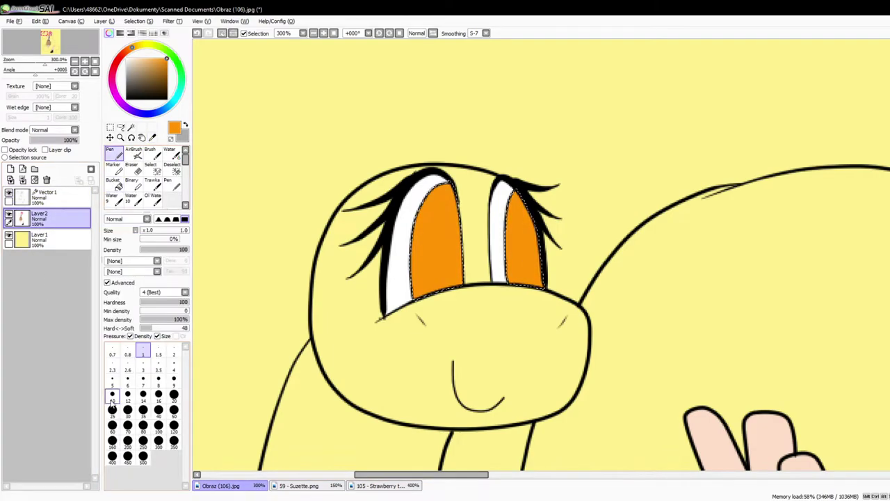
{"action": "scroll", "coordinate": [416, 260], "scroll_direction": "up", "scroll_amount": 2}
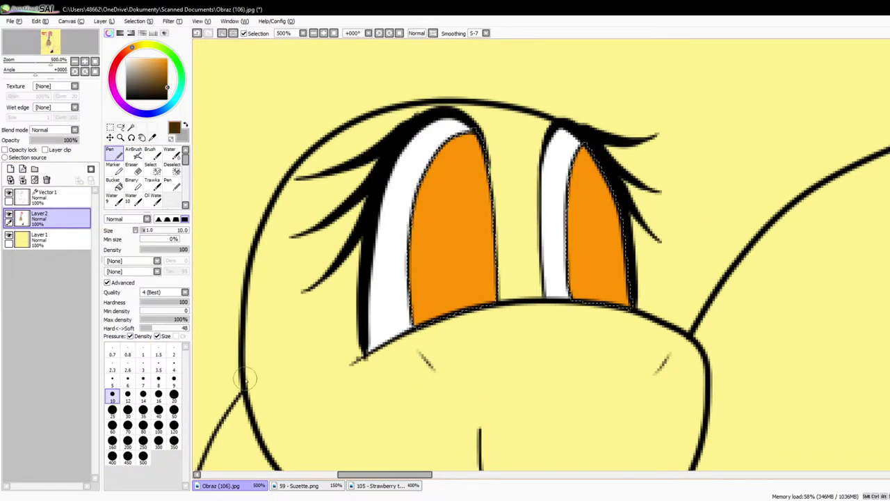
{"action": "left_click", "coordinate": [174, 395]}
{"action": "left_click_drag", "start_coordinate": [403, 217], "coordinate": [660, 215]}
{"action": "left_click_drag", "start_coordinate": [618, 177], "coordinate": [425, 160]}
{"action": "scroll", "coordinate": [167, 178], "scroll_direction": "down", "scroll_amount": 1}
{"action": "left_click", "coordinate": [169, 184]}
{"action": "left_click", "coordinate": [174, 420]}
{"action": "left_click", "coordinate": [111, 435]}
{"action": "mouse_move", "coordinate": [417, 236]}
{"action": "left_mouse_down"}
{"action": "mouse_move", "coordinate": [477, 213]}
{"action": "mouse_move", "coordinate": [575, 227]}
{"action": "mouse_move", "coordinate": [651, 276]}
{"action": "left_mouse_up"}
{"action": "scroll", "coordinate": [580, 225], "scroll_direction": "down", "scroll_amount": 3}
{"action": "scroll", "coordinate": [584, 227], "scroll_direction": "up", "scroll_amount": 4}
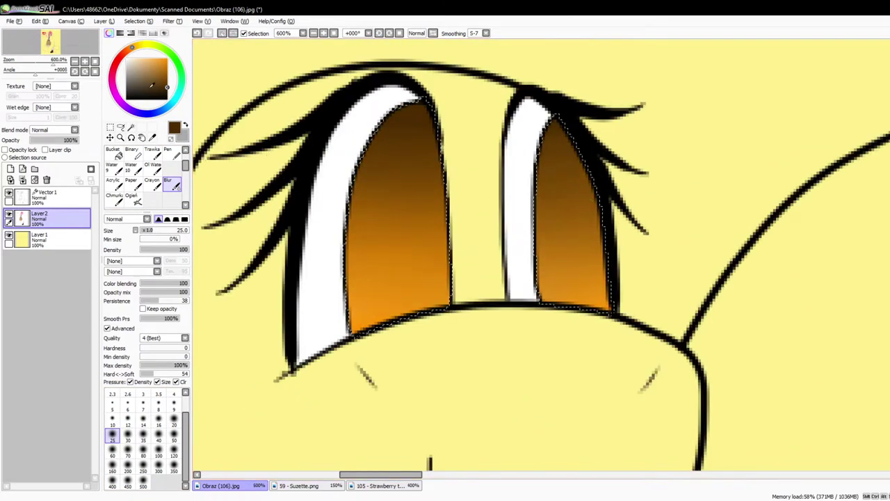
Step: Paint black pupils along the inner side of both snake irises with the Pen at size 10
{"action": "right_click", "coordinate": [423, 96]}
{"action": "scroll", "coordinate": [115, 157], "scroll_direction": "up", "scroll_amount": 1}
{"action": "left_click", "coordinate": [114, 154]}
{"action": "left_click", "coordinate": [114, 396]}
{"action": "left_click_drag", "start_coordinate": [407, 300], "coordinate": [439, 327]}
{"action": "key", "text": "ctrl+z"}
{"action": "mouse_move", "coordinate": [410, 165]}
{"action": "left_mouse_down"}
{"action": "mouse_move", "coordinate": [433, 153]}
{"action": "mouse_move", "coordinate": [442, 305]}
{"action": "left_mouse_up"}
{"action": "mouse_move", "coordinate": [594, 143]}
{"action": "left_mouse_down"}
{"action": "mouse_move", "coordinate": [578, 196]}
{"action": "mouse_move", "coordinate": [593, 304]}
{"action": "left_mouse_up"}
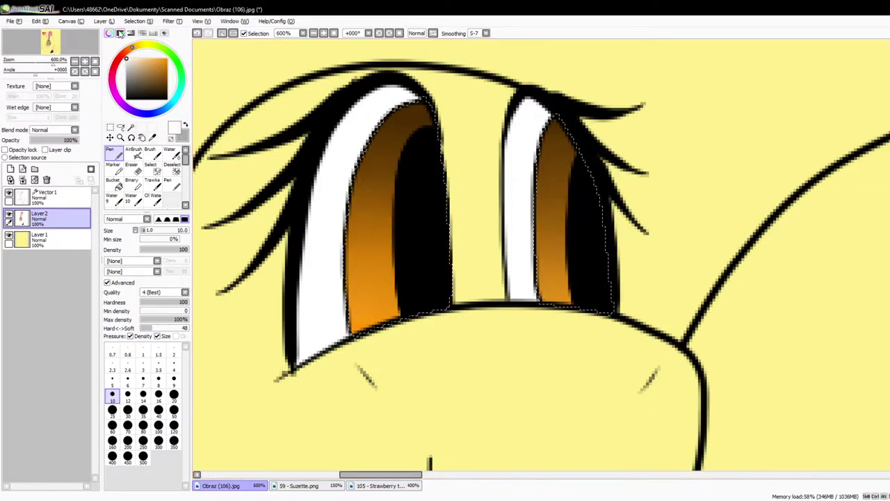
Step: Paint a large white highlight and a small lower one in each snake eye, and deselect
{"action": "left_click_drag", "start_coordinate": [393, 103], "coordinate": [387, 119]}
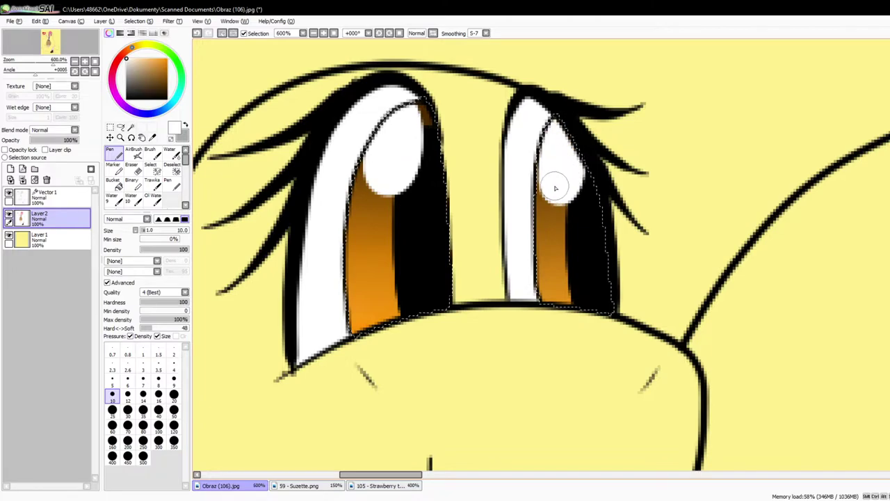
{"action": "left_click_drag", "start_coordinate": [604, 288], "coordinate": [610, 306]}
{"action": "key", "text": "ctrl+d"}
{"action": "scroll", "coordinate": [610, 295], "scroll_direction": "down", "scroll_amount": 8}
Step: Select the snake's head on Vector1 with the Magic Wand, including the small gaps around the eyelashes
{"action": "scroll", "coordinate": [637, 287], "scroll_direction": "up", "scroll_amount": 6}
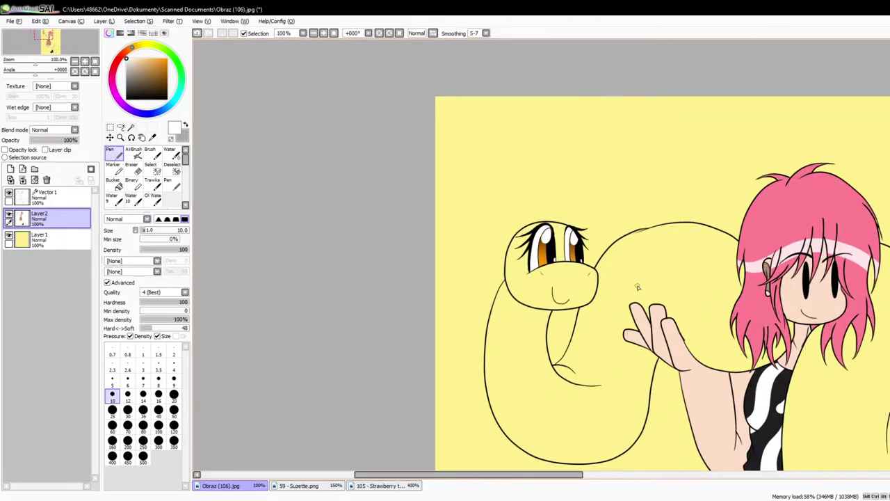
{"action": "left_click", "coordinate": [59, 198]}
{"action": "left_click", "coordinate": [131, 127]}
{"action": "left_click", "coordinate": [292, 285]}
{"action": "left_click", "coordinate": [373, 163]}
{"action": "scroll", "coordinate": [365, 164], "scroll_direction": "up", "scroll_amount": 1}
{"action": "scroll", "coordinate": [372, 163], "scroll_direction": "down", "scroll_amount": 3}
{"action": "scroll", "coordinate": [358, 132], "scroll_direction": "up", "scroll_amount": 3}
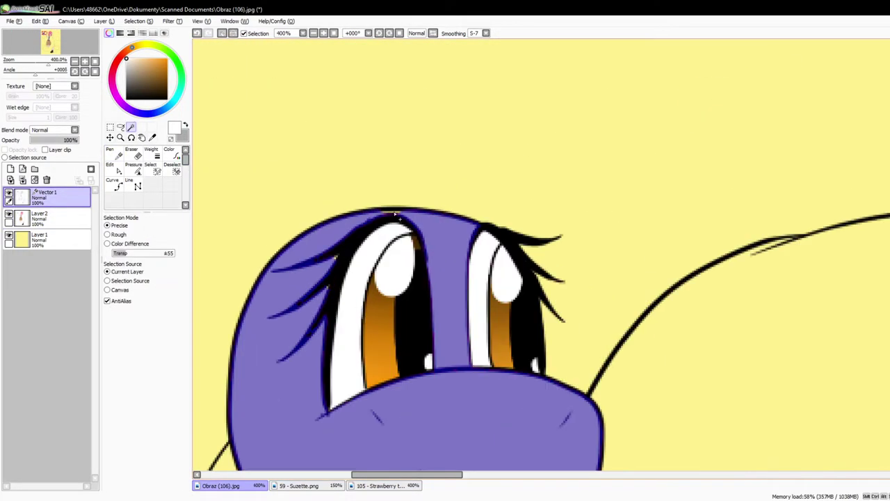
{"action": "scroll", "coordinate": [412, 224], "scroll_direction": "down", "scroll_amount": 5}
{"action": "scroll", "coordinate": [412, 225], "scroll_direction": "up", "scroll_amount": 4}
Step: Fill the selected snake head on Layer2 with the medium brown sampled from the Strawberry reference
{"action": "left_click", "coordinate": [47, 217]}
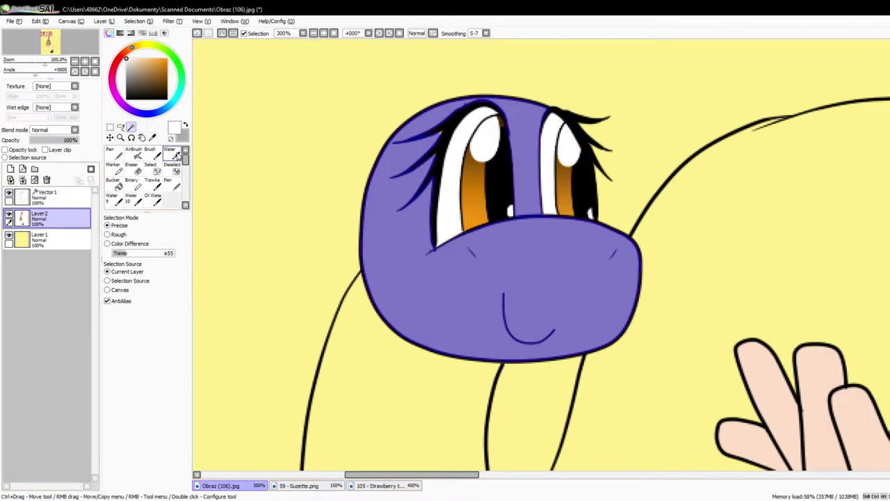
{"action": "left_click", "coordinate": [299, 485]}
{"action": "scroll", "coordinate": [386, 441], "scroll_direction": "down", "scroll_amount": 5}
{"action": "left_click", "coordinate": [380, 485]}
{"action": "scroll", "coordinate": [445, 347], "scroll_direction": "up", "scroll_amount": 1}
{"action": "left_click", "coordinate": [152, 138]}
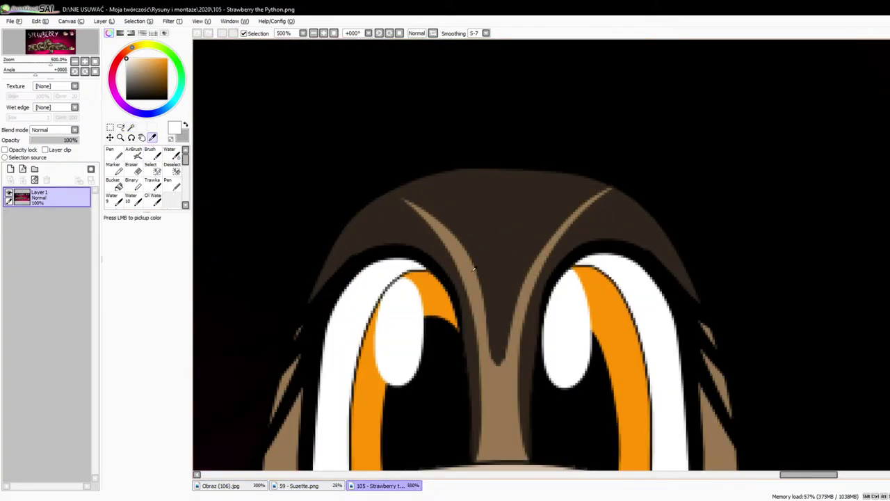
{"action": "left_click", "coordinate": [300, 383]}
{"action": "left_click", "coordinate": [221, 486]}
{"action": "left_click", "coordinate": [115, 184]}
{"action": "left_click", "coordinate": [477, 258]}
Step: Sample the muzzle's beige from the Strawberry reference and paint the snake's muzzle with it using the Pen at size 40
{"action": "scroll", "coordinate": [477, 258], "scroll_direction": "up", "scroll_amount": 2}
{"action": "left_click", "coordinate": [152, 137]}
{"action": "left_click", "coordinate": [375, 485]}
{"action": "left_click", "coordinate": [397, 375]}
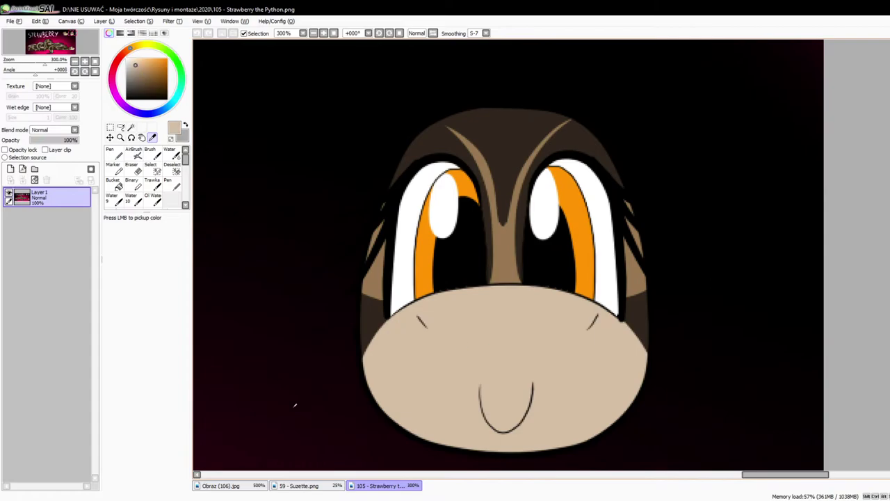
{"action": "left_click", "coordinate": [221, 485]}
{"action": "scroll", "coordinate": [250, 285], "scroll_direction": "up", "scroll_amount": 1}
{"action": "left_click", "coordinate": [113, 154]}
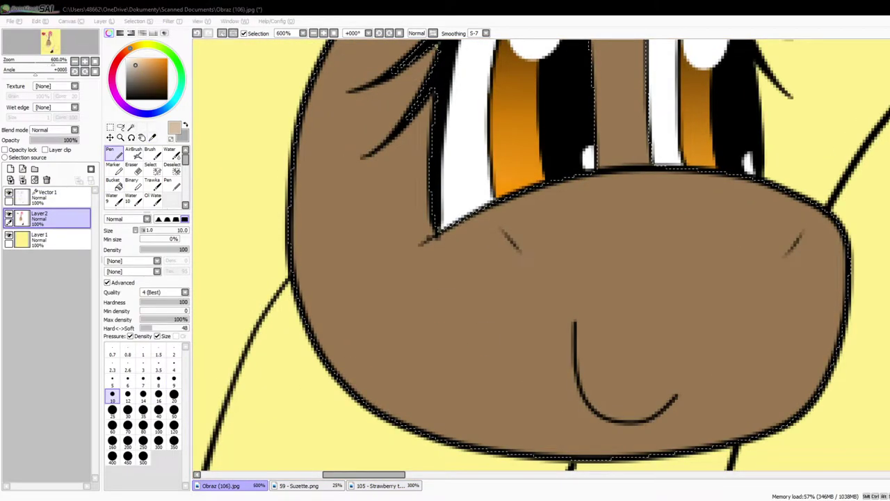
{"action": "left_click", "coordinate": [861, 16]}
{"action": "mouse_move", "coordinate": [445, 247]}
{"action": "left_mouse_down"}
{"action": "mouse_move", "coordinate": [364, 272]}
{"action": "mouse_move", "coordinate": [277, 287]}
{"action": "left_mouse_up"}
{"action": "scroll", "coordinate": [276, 286], "scroll_direction": "down", "scroll_amount": 2}
{"action": "scroll", "coordinate": [311, 279], "scroll_direction": "up", "scroll_amount": 3}
{"action": "left_click", "coordinate": [158, 411]}
{"action": "mouse_move", "coordinate": [398, 267]}
{"action": "left_mouse_down"}
{"action": "mouse_move", "coordinate": [303, 310]}
{"action": "mouse_move", "coordinate": [481, 242]}
{"action": "mouse_move", "coordinate": [559, 242]}
{"action": "mouse_move", "coordinate": [522, 363]}
{"action": "mouse_move", "coordinate": [574, 296]}
{"action": "left_mouse_up"}
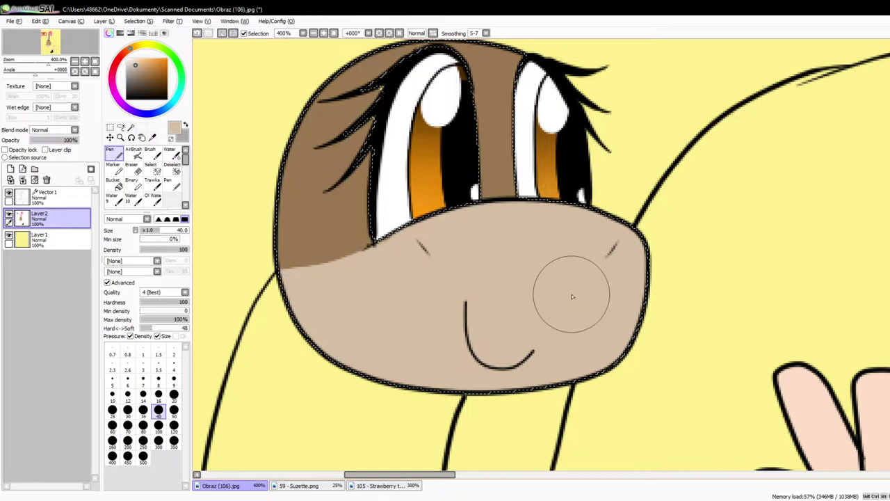
Step: Sample dark brown from the Strawberry reference and paint the cheek band behind the snake's muzzle with the Pen at size 20
{"action": "scroll", "coordinate": [448, 308], "scroll_direction": "down", "scroll_amount": 3}
{"action": "scroll", "coordinate": [449, 308], "scroll_direction": "up", "scroll_amount": 1}
{"action": "key", "text": "alt"}
{"action": "left_click", "coordinate": [381, 486]}
{"action": "left_click", "coordinate": [372, 278]}
{"action": "left_click", "coordinate": [222, 485]}
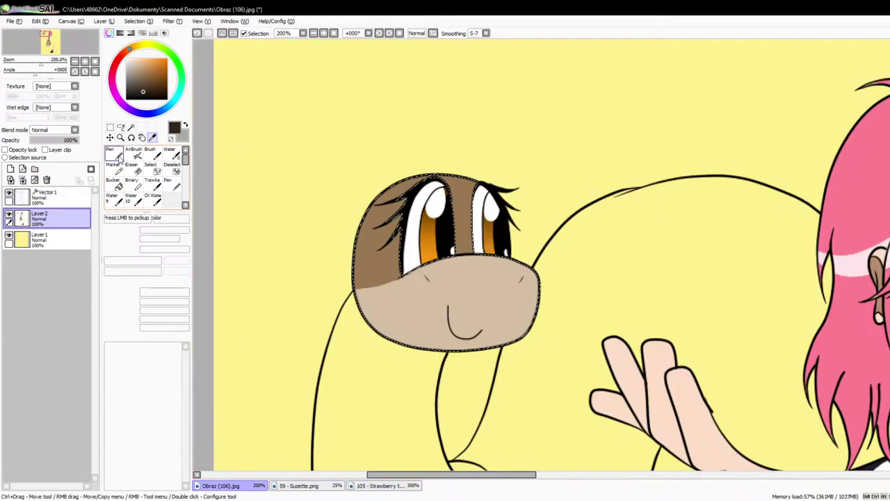
{"action": "left_click", "coordinate": [115, 155]}
{"action": "scroll", "coordinate": [214, 377], "scroll_direction": "up", "scroll_amount": 2}
{"action": "left_click", "coordinate": [174, 395]}
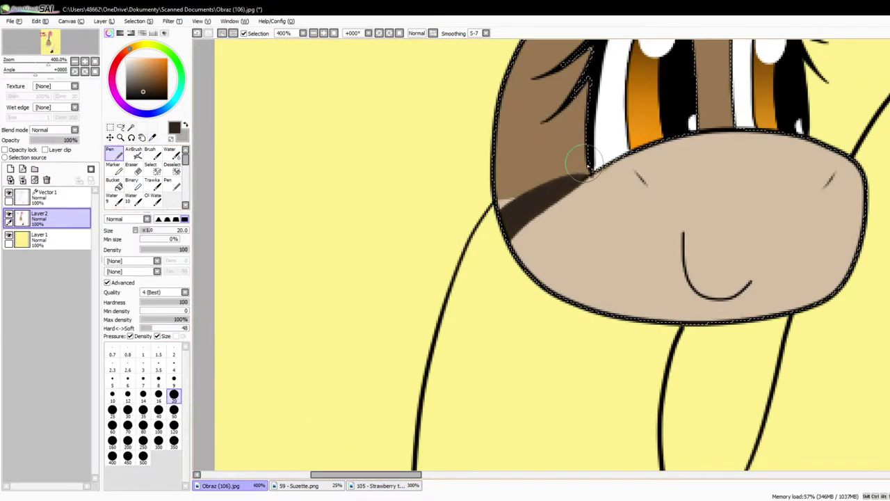
{"action": "scroll", "coordinate": [506, 192], "scroll_direction": "down", "scroll_amount": 2}
Step: Paint a dark brown pointed marking on the forehead between the snake's eyes, checking it against the Strawberry reference
{"action": "left_click", "coordinate": [379, 485]}
{"action": "left_click", "coordinate": [233, 487]}
{"action": "scroll", "coordinate": [557, 125], "scroll_direction": "down", "scroll_amount": 2}
{"action": "scroll", "coordinate": [532, 146], "scroll_direction": "up", "scroll_amount": 5}
{"action": "left_click_drag", "start_coordinate": [470, 46], "coordinate": [486, 139]}
{"action": "left_click_drag", "start_coordinate": [497, 48], "coordinate": [487, 167]}
{"action": "left_click", "coordinate": [365, 485]}
{"action": "left_click", "coordinate": [233, 487]}
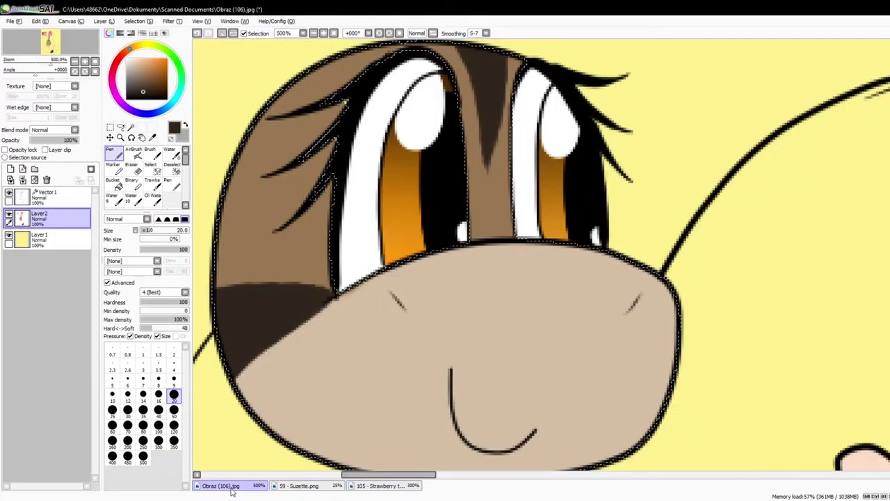
Step: Paint the dark brown patch over the crown and side of the snake's head, and deselect
{"action": "left_click_drag", "start_coordinate": [411, 46], "coordinate": [381, 57]}
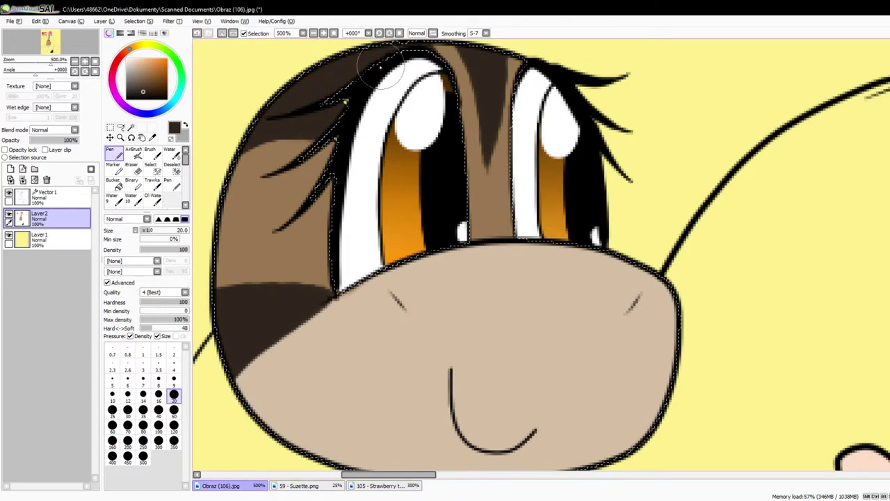
{"action": "scroll", "coordinate": [338, 186], "scroll_direction": "down", "scroll_amount": 2}
{"action": "left_click_drag", "start_coordinate": [350, 180], "coordinate": [310, 182]}
{"action": "key", "text": "ctrl+d"}
Step: Reshape the end of the curved fold line below the snake's neck on Vector1 by moving its points
{"action": "scroll", "coordinate": [264, 209], "scroll_direction": "down", "scroll_amount": 3}
{"action": "scroll", "coordinate": [251, 250], "scroll_direction": "up", "scroll_amount": 1}
{"action": "left_click", "coordinate": [59, 197]}
{"action": "scroll", "coordinate": [412, 332], "scroll_direction": "up", "scroll_amount": 3}
{"action": "scroll", "coordinate": [388, 292], "scroll_direction": "down", "scroll_amount": 3}
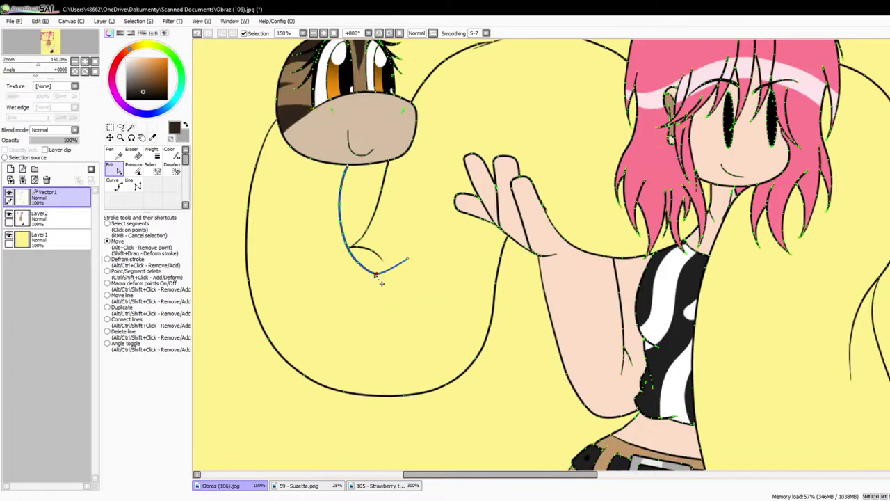
{"action": "scroll", "coordinate": [384, 278], "scroll_direction": "up", "scroll_amount": 2}
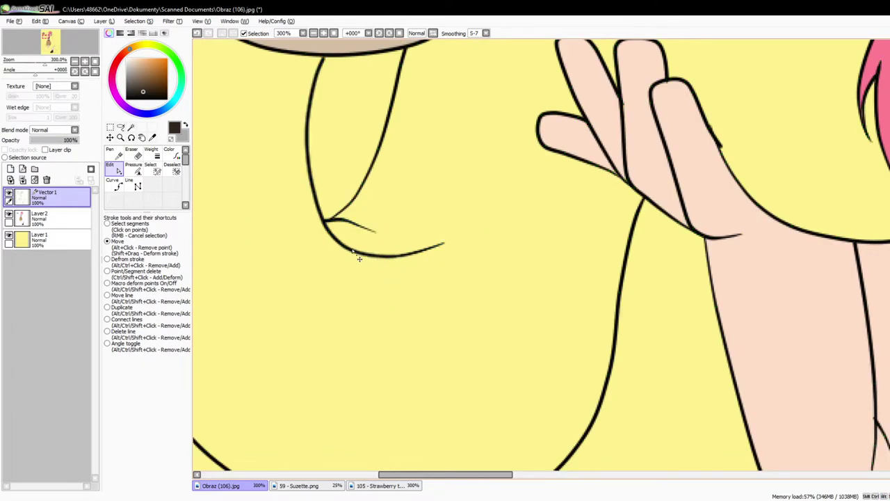
Step: Select the snake's body from the head to the girl's hair on Vector1 with the Magic Wand, including gaps between hair strands
{"action": "scroll", "coordinate": [377, 257], "scroll_direction": "down", "scroll_amount": 4}
{"action": "scroll", "coordinate": [459, 226], "scroll_direction": "up", "scroll_amount": 1}
{"action": "left_click", "coordinate": [131, 128]}
{"action": "left_click", "coordinate": [368, 313]}
{"action": "left_click", "coordinate": [466, 187]}
{"action": "scroll", "coordinate": [570, 222], "scroll_direction": "up", "scroll_amount": 3}
{"action": "left_click", "coordinate": [536, 243]}
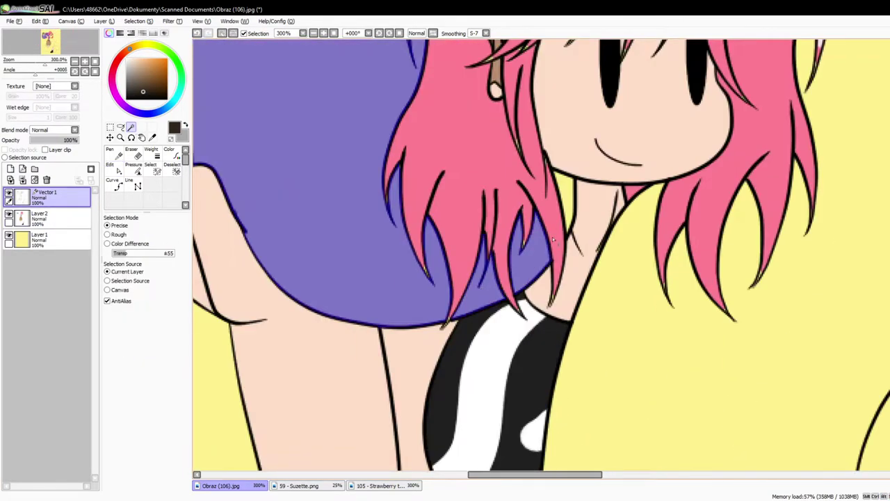
{"action": "scroll", "coordinate": [554, 235], "scroll_direction": "down", "scroll_amount": 4}
{"action": "scroll", "coordinate": [363, 216], "scroll_direction": "up", "scroll_amount": 1}
Step: Fill the selected snake body on Layer2 with the medium brown sampled from its head
{"action": "left_click", "coordinate": [59, 218]}
{"action": "left_click", "coordinate": [152, 138]}
{"action": "scroll", "coordinate": [365, 217], "scroll_direction": "up", "scroll_amount": 1}
{"action": "left_click", "coordinate": [335, 129]}
{"action": "left_click", "coordinate": [114, 184]}
{"action": "left_click", "coordinate": [361, 268]}
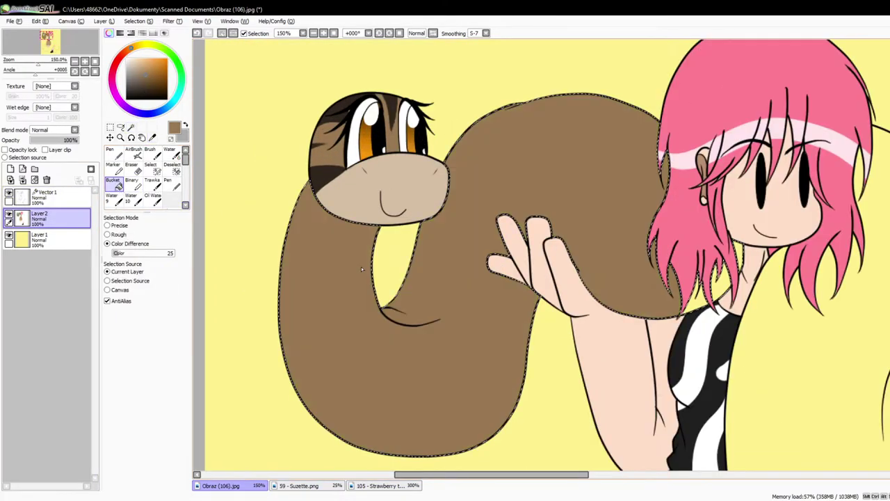
Step: Check the Strawberry reference, sample the beige of the snake's muzzle, and add a new layer above Layer2 for the belly
{"action": "scroll", "coordinate": [361, 266], "scroll_direction": "down", "scroll_amount": 2}
{"action": "left_click", "coordinate": [382, 485]}
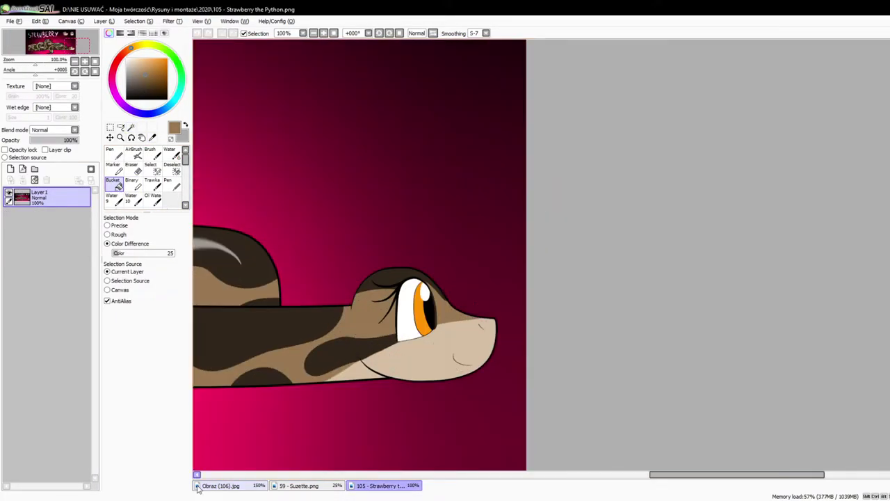
{"action": "left_click", "coordinate": [199, 486]}
{"action": "scroll", "coordinate": [268, 299], "scroll_direction": "down", "scroll_amount": 1}
{"action": "left_click", "coordinate": [153, 137]}
{"action": "scroll", "coordinate": [289, 262], "scroll_direction": "up", "scroll_amount": 1}
{"action": "left_click", "coordinate": [330, 258]}
{"action": "left_click", "coordinate": [114, 153]}
{"action": "left_click", "coordinate": [10, 169]}
Step: Paint the snake's beige belly along the front of its neck and under the coil by the hair, using the Pen at size 50
{"action": "scroll", "coordinate": [271, 273], "scroll_direction": "down", "scroll_amount": 2}
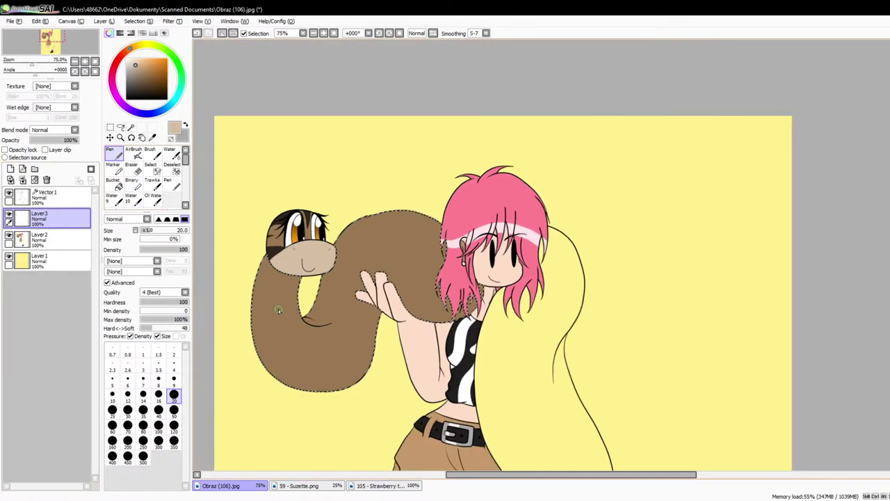
{"action": "scroll", "coordinate": [278, 310], "scroll_direction": "up", "scroll_amount": 2}
{"action": "key", "text": "bracketright"}
{"action": "key", "text": "bracketright"}
{"action": "key", "text": "bracketright"}
{"action": "key", "text": "bracketright"}
{"action": "key", "text": "bracketright"}
{"action": "left_click_drag", "start_coordinate": [304, 141], "coordinate": [276, 317]}
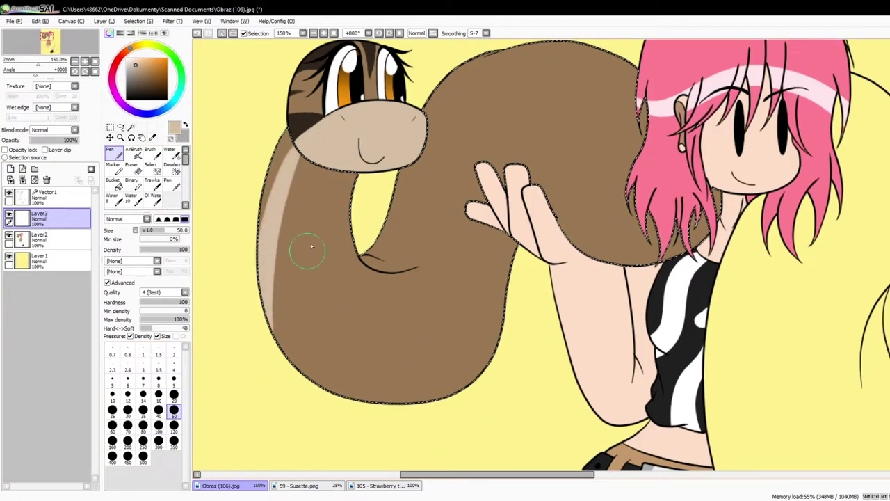
{"action": "mouse_move", "coordinate": [324, 230]}
{"action": "left_mouse_down"}
{"action": "mouse_move", "coordinate": [343, 402]}
{"action": "mouse_move", "coordinate": [313, 207]}
{"action": "mouse_move", "coordinate": [299, 376]}
{"action": "left_mouse_up"}
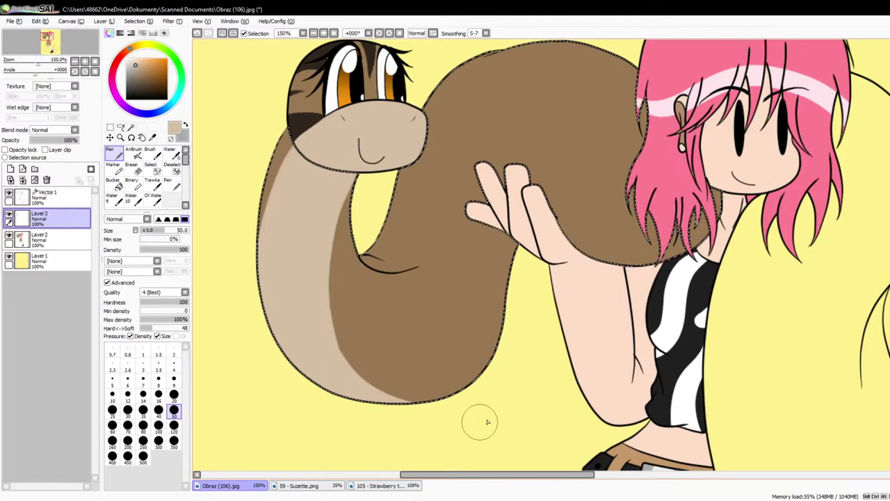
{"action": "left_click_drag", "start_coordinate": [546, 202], "coordinate": [647, 235]}
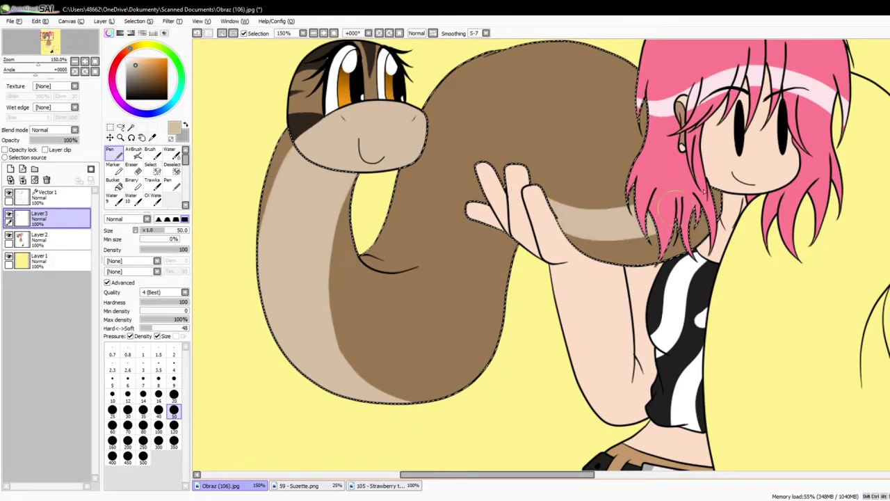
{"action": "scroll", "coordinate": [543, 236], "scroll_direction": "down", "scroll_amount": 3}
{"action": "scroll", "coordinate": [551, 231], "scroll_direction": "up", "scroll_amount": 3}
Step: Draw thin black scale lines across both beige belly sections with the Pen at size 1
{"action": "left_click", "coordinate": [126, 99]}
{"action": "left_click", "coordinate": [143, 350]}
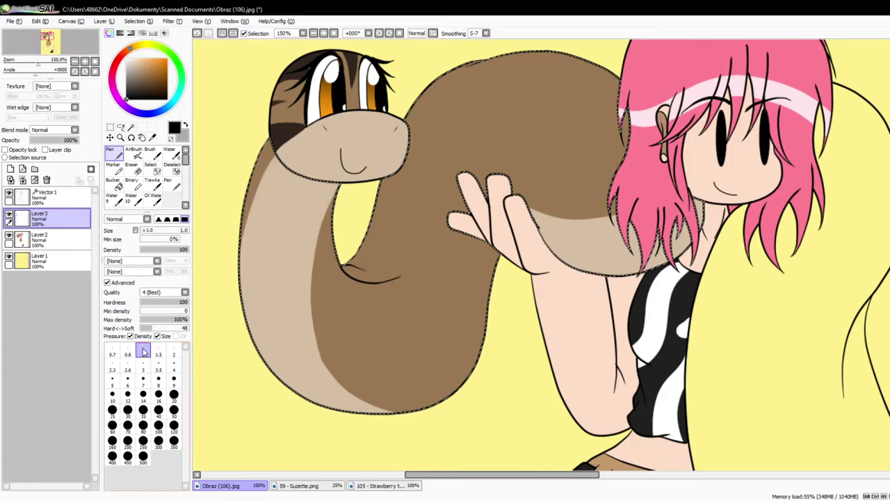
{"action": "left_click_drag", "start_coordinate": [245, 285], "coordinate": [299, 297]}
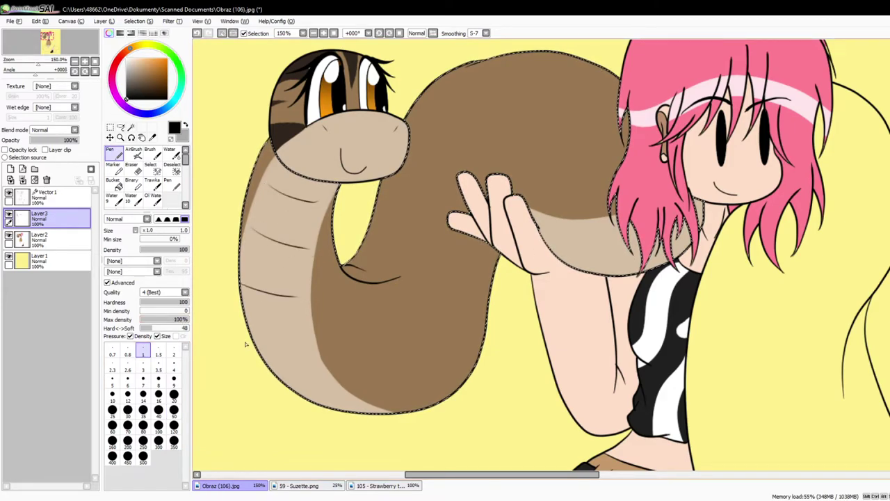
{"action": "left_click_drag", "start_coordinate": [362, 405], "coordinate": [364, 415]}
{"action": "left_click_drag", "start_coordinate": [562, 223], "coordinate": [570, 269]}
{"action": "left_click_drag", "start_coordinate": [611, 224], "coordinate": [625, 276]}
{"action": "left_click_drag", "start_coordinate": [672, 233], "coordinate": [681, 287]}
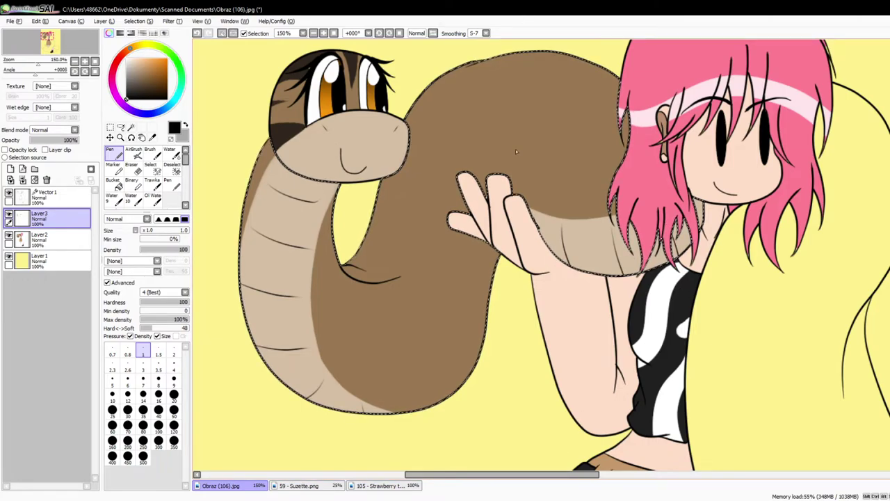
Step: Activate Layer2 and sample the dark brown of the snake's markings from the Strawberry reference
{"action": "left_click", "coordinate": [50, 240]}
{"action": "left_click", "coordinate": [151, 137]}
{"action": "left_click", "coordinate": [309, 486]}
{"action": "left_click", "coordinate": [379, 486]}
{"action": "scroll", "coordinate": [331, 249], "scroll_direction": "up", "scroll_amount": 3}
{"action": "left_click", "coordinate": [330, 249]}
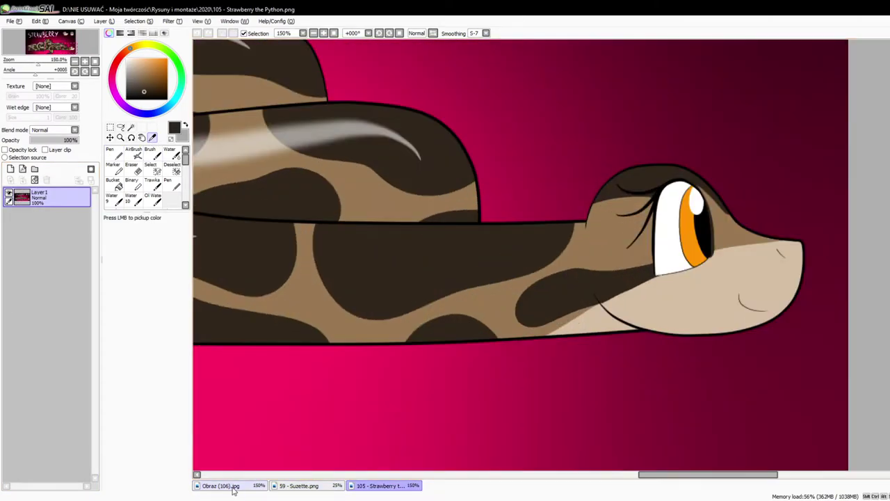
{"action": "left_click", "coordinate": [233, 486]}
Step: Paint dark brown patches over the snake's neck curve and arched body on Layer2, using the Pen at sizes 25 and 40
{"action": "scroll", "coordinate": [234, 201], "scroll_direction": "up", "scroll_amount": 1}
{"action": "left_click", "coordinate": [114, 155]}
{"action": "left_click", "coordinate": [113, 410]}
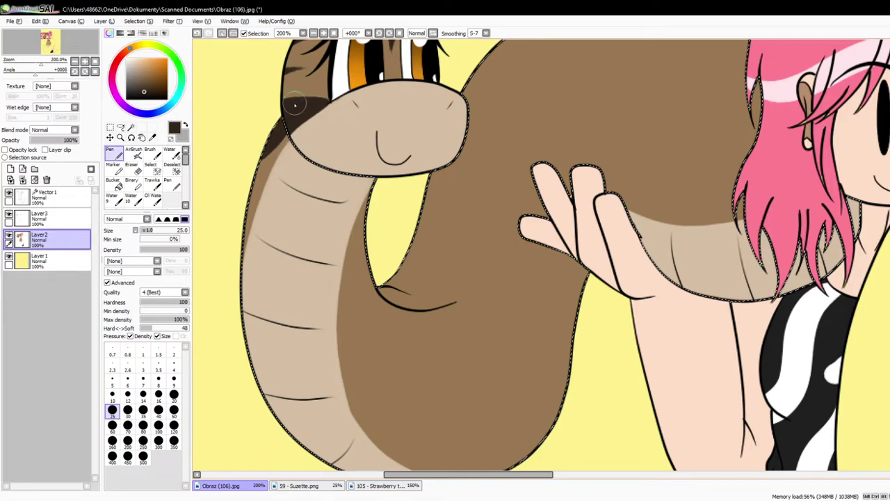
{"action": "mouse_move", "coordinate": [376, 289]}
{"action": "left_mouse_down"}
{"action": "mouse_move", "coordinate": [487, 341]}
{"action": "mouse_move", "coordinate": [378, 308]}
{"action": "mouse_move", "coordinate": [398, 336]}
{"action": "mouse_move", "coordinate": [445, 320]}
{"action": "mouse_move", "coordinate": [453, 335]}
{"action": "left_mouse_up"}
{"action": "left_click", "coordinate": [159, 410]}
{"action": "scroll", "coordinate": [491, 371], "scroll_direction": "down", "scroll_amount": 1}
{"action": "mouse_move", "coordinate": [534, 326]}
{"action": "left_mouse_down"}
{"action": "mouse_move", "coordinate": [486, 208]}
{"action": "mouse_move", "coordinate": [543, 195]}
{"action": "mouse_move", "coordinate": [527, 284]}
{"action": "mouse_move", "coordinate": [520, 182]}
{"action": "mouse_move", "coordinate": [490, 91]}
{"action": "left_mouse_up"}
{"action": "mouse_move", "coordinate": [486, 362]}
{"action": "left_mouse_down"}
{"action": "mouse_move", "coordinate": [501, 409]}
{"action": "mouse_move", "coordinate": [489, 395]}
{"action": "mouse_move", "coordinate": [500, 394]}
{"action": "left_mouse_up"}
{"action": "mouse_move", "coordinate": [549, 59]}
{"action": "left_mouse_down"}
{"action": "mouse_move", "coordinate": [585, 139]}
{"action": "mouse_move", "coordinate": [669, 124]}
{"action": "mouse_move", "coordinate": [626, 99]}
{"action": "left_mouse_up"}
{"action": "left_click_drag", "start_coordinate": [615, 67], "coordinate": [651, 83]}
{"action": "mouse_move", "coordinate": [595, 198]}
{"action": "left_mouse_down"}
{"action": "mouse_move", "coordinate": [628, 199]}
{"action": "mouse_move", "coordinate": [606, 210]}
{"action": "left_mouse_up"}
{"action": "scroll", "coordinate": [586, 198], "scroll_direction": "down", "scroll_amount": 2}
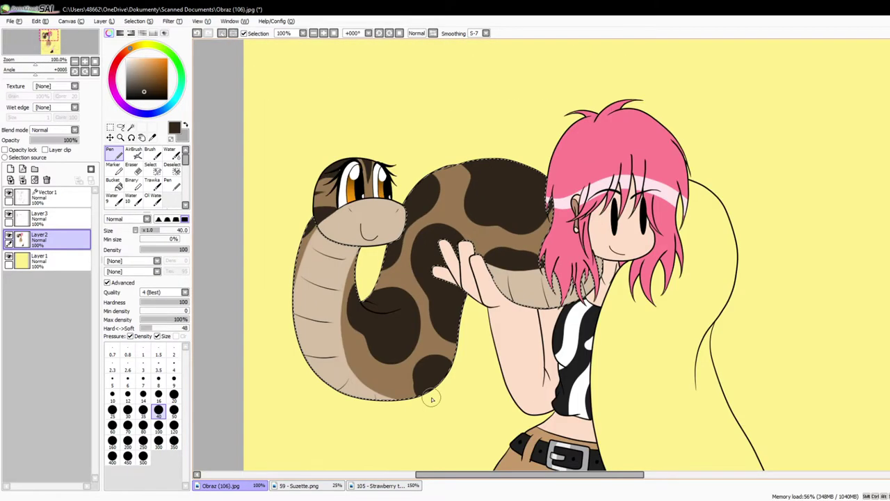
Step: Enlarge the dark patches on the arch, add one along the lower neck curve, and deselect
{"action": "scroll", "coordinate": [453, 306], "scroll_direction": "up", "scroll_amount": 2}
{"action": "left_click_drag", "start_coordinate": [530, 224], "coordinate": [456, 82]}
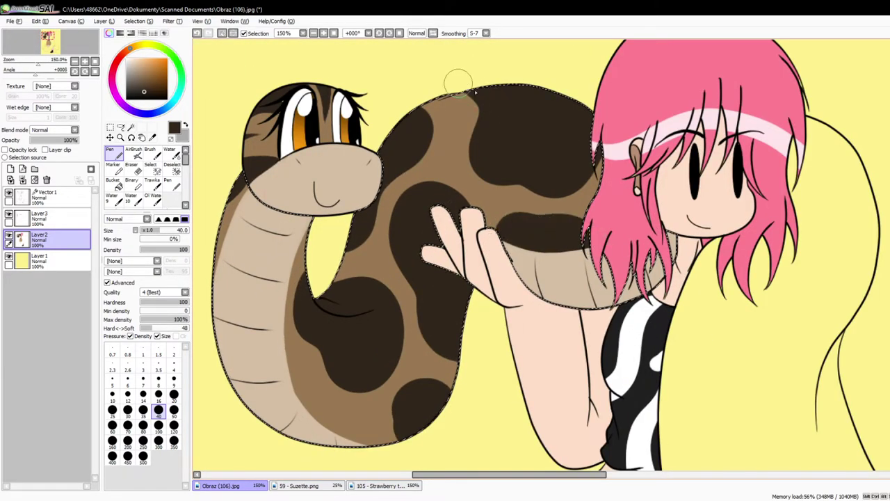
{"action": "left_click_drag", "start_coordinate": [536, 183], "coordinate": [596, 176]}
{"action": "left_click_drag", "start_coordinate": [419, 144], "coordinate": [436, 384]}
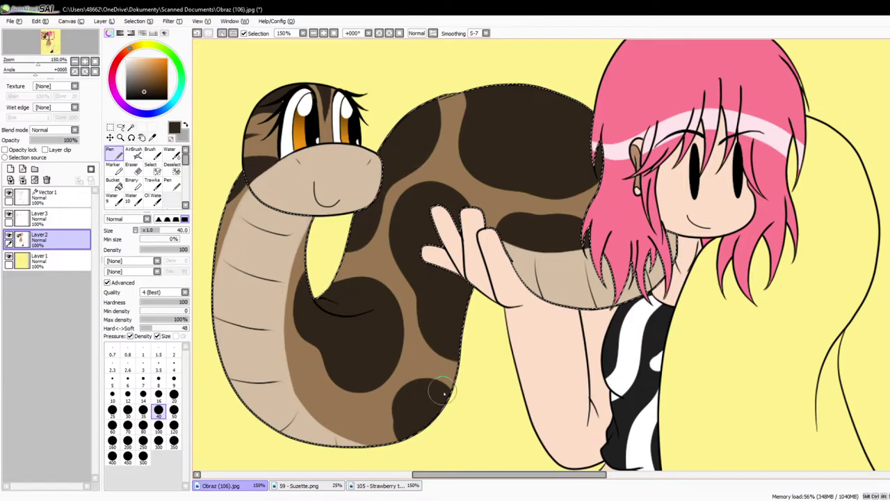
{"action": "mouse_move", "coordinate": [397, 429]}
{"action": "left_mouse_down"}
{"action": "mouse_move", "coordinate": [308, 413]}
{"action": "mouse_move", "coordinate": [283, 369]}
{"action": "mouse_move", "coordinate": [348, 437]}
{"action": "left_mouse_up"}
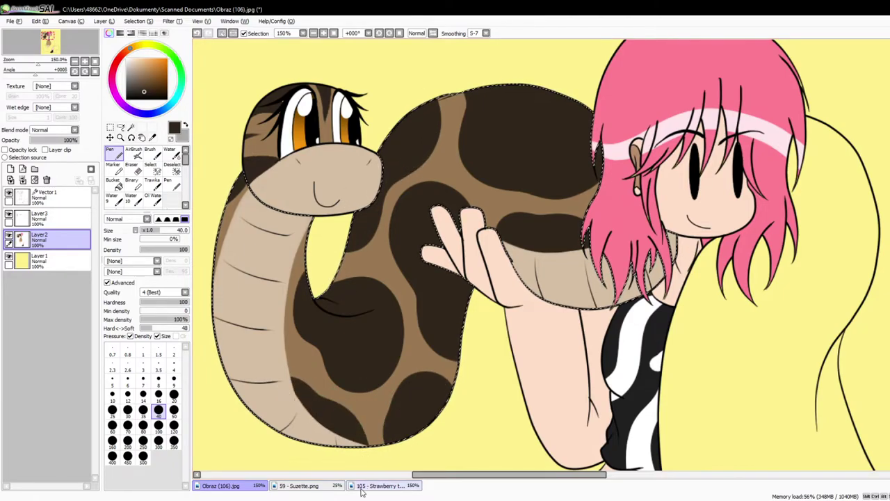
{"action": "scroll", "coordinate": [426, 250], "scroll_direction": "down", "scroll_amount": 3}
{"action": "key", "text": "ctrl+d"}
Step: Select the long snake section draped over the girl's shoulder on Vector1 and fill it on Layer2 with the snake's medium brown
{"action": "scroll", "coordinate": [489, 279], "scroll_direction": "up", "scroll_amount": 2}
{"action": "left_click", "coordinate": [186, 125]}
{"action": "left_click", "coordinate": [60, 197]}
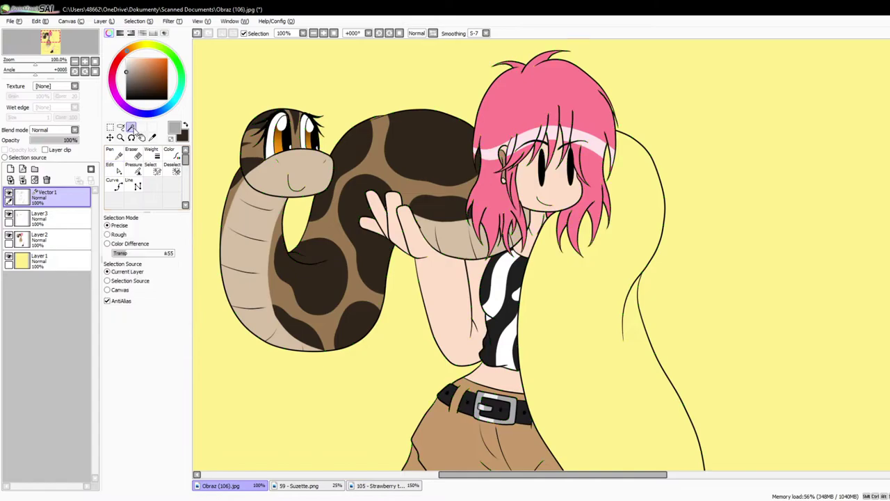
{"action": "left_click", "coordinate": [131, 128]}
{"action": "scroll", "coordinate": [577, 174], "scroll_direction": "down", "scroll_amount": 1}
{"action": "left_click", "coordinate": [594, 257]}
{"action": "scroll", "coordinate": [580, 160], "scroll_direction": "down", "scroll_amount": 2}
{"action": "scroll", "coordinate": [618, 291], "scroll_direction": "up", "scroll_amount": 1}
{"action": "scroll", "coordinate": [600, 260], "scroll_direction": "down", "scroll_amount": 1}
{"action": "scroll", "coordinate": [609, 178], "scroll_direction": "up", "scroll_amount": 2}
{"action": "left_click", "coordinate": [60, 240]}
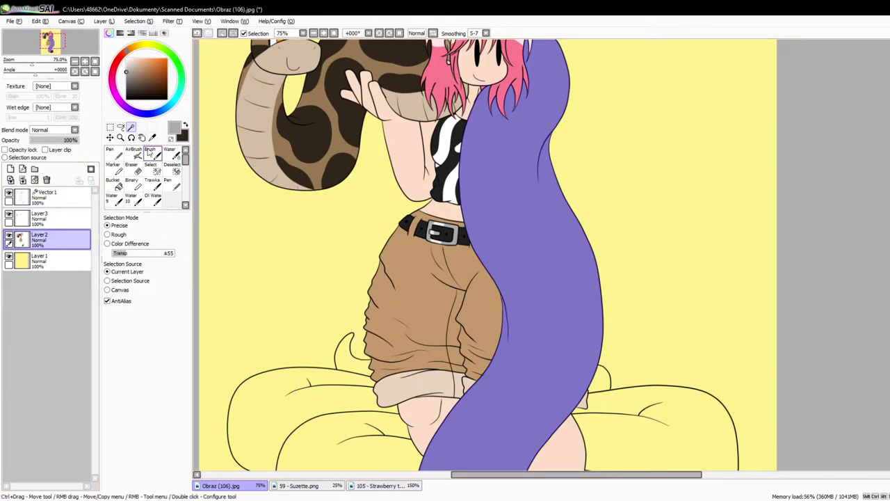
{"action": "left_click", "coordinate": [152, 138]}
{"action": "left_click", "coordinate": [327, 125]}
{"action": "left_click", "coordinate": [113, 184]}
{"action": "left_click", "coordinate": [541, 325]}
Step: Paint dark brown markings down the draped body section on Layer3 with the Pen at size 50, and deselect
{"action": "scroll", "coordinate": [541, 325], "scroll_direction": "down", "scroll_amount": 1}
{"action": "left_click", "coordinate": [59, 219]}
{"action": "left_click", "coordinate": [186, 126]}
{"action": "left_click", "coordinate": [114, 153]}
{"action": "left_click", "coordinate": [173, 414]}
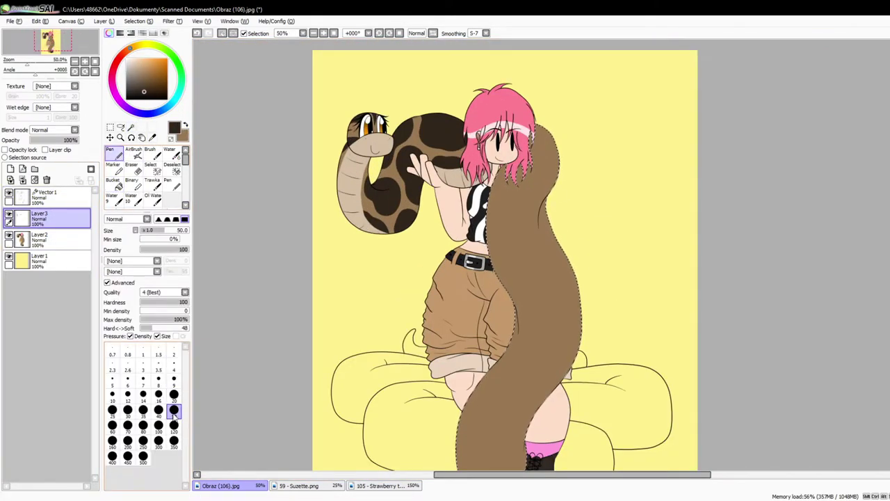
{"action": "scroll", "coordinate": [452, 250], "scroll_direction": "up", "scroll_amount": 2}
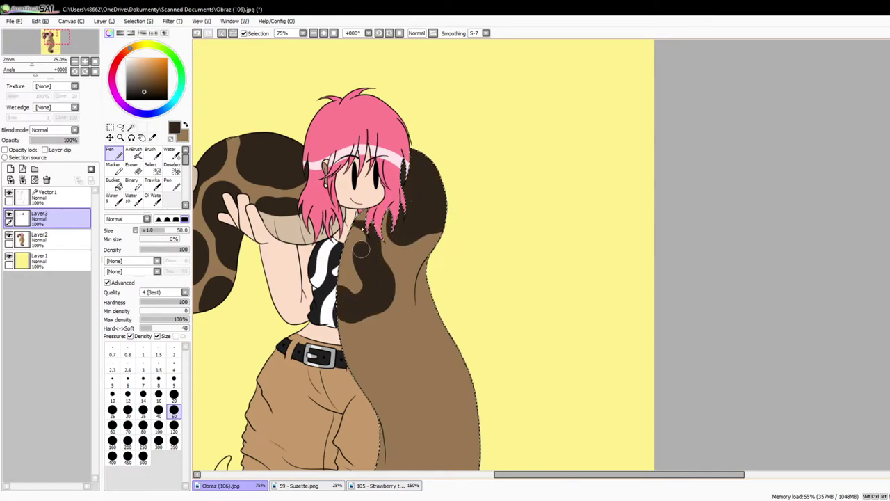
{"action": "scroll", "coordinate": [372, 296], "scroll_direction": "down", "scroll_amount": 2}
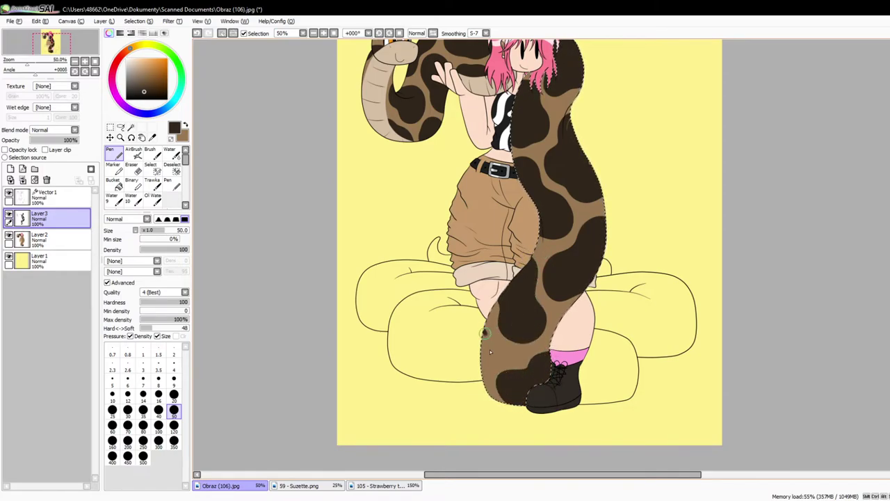
{"action": "key", "text": "ctrl+d"}
{"action": "scroll", "coordinate": [556, 299], "scroll_direction": "down", "scroll_amount": 2}
{"action": "scroll", "coordinate": [567, 288], "scroll_direction": "up", "scroll_amount": 6}
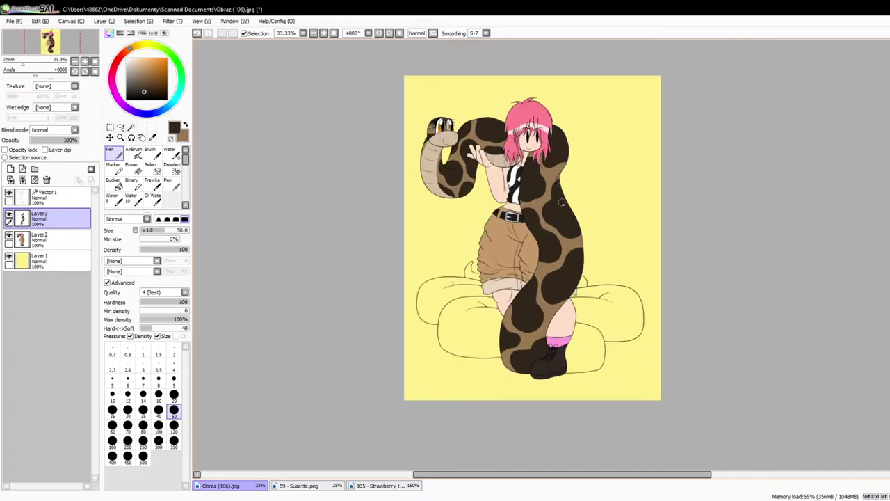
Step: Restore the body selection to check the markings along the snake's edge, and deselect again
{"action": "key", "text": "ctrl+z"}
{"action": "scroll", "coordinate": [591, 316], "scroll_direction": "down", "scroll_amount": 4}
{"action": "scroll", "coordinate": [580, 261], "scroll_direction": "up", "scroll_amount": 5}
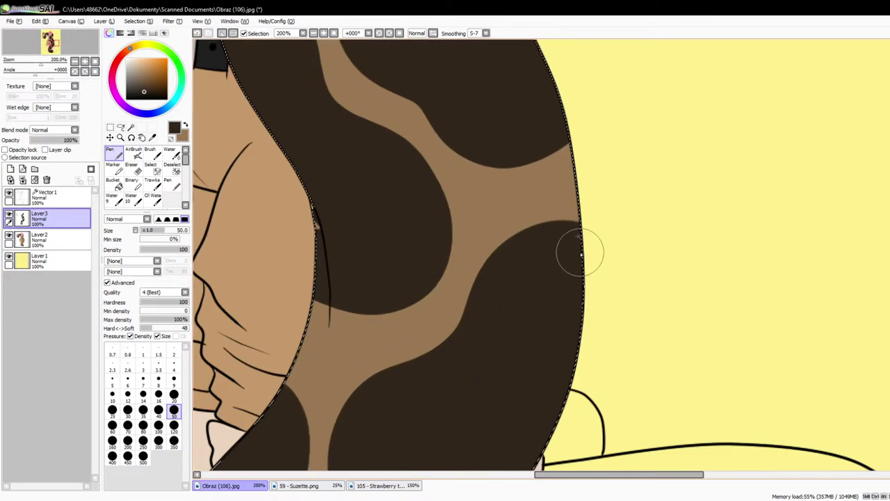
{"action": "scroll", "coordinate": [369, 271], "scroll_direction": "down", "scroll_amount": 5}
{"action": "scroll", "coordinate": [397, 333], "scroll_direction": "up", "scroll_amount": 3}
{"action": "key", "text": "ctrl+d"}
{"action": "scroll", "coordinate": [434, 372], "scroll_direction": "down", "scroll_amount": 2}
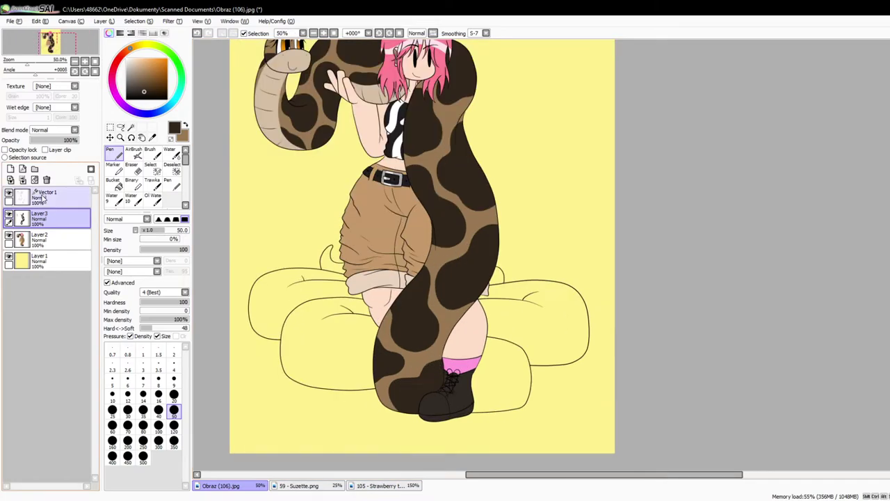
Step: Nudge the point on the front coil's outline beside the girl's calf on Vector1
{"action": "left_click", "coordinate": [45, 199]}
{"action": "key", "text": "w"}
{"action": "scroll", "coordinate": [504, 355], "scroll_direction": "up", "scroll_amount": 2}
{"action": "key", "text": "ctrl"}
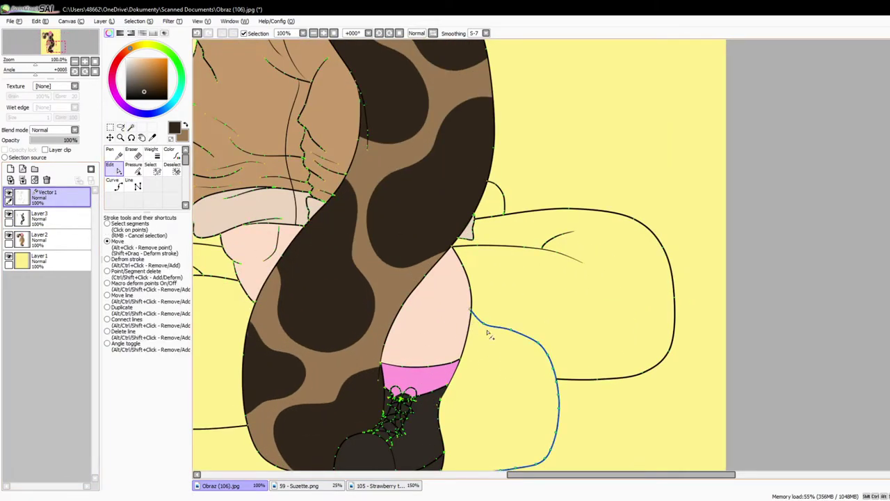
{"action": "scroll", "coordinate": [517, 352], "scroll_direction": "down", "scroll_amount": 2}
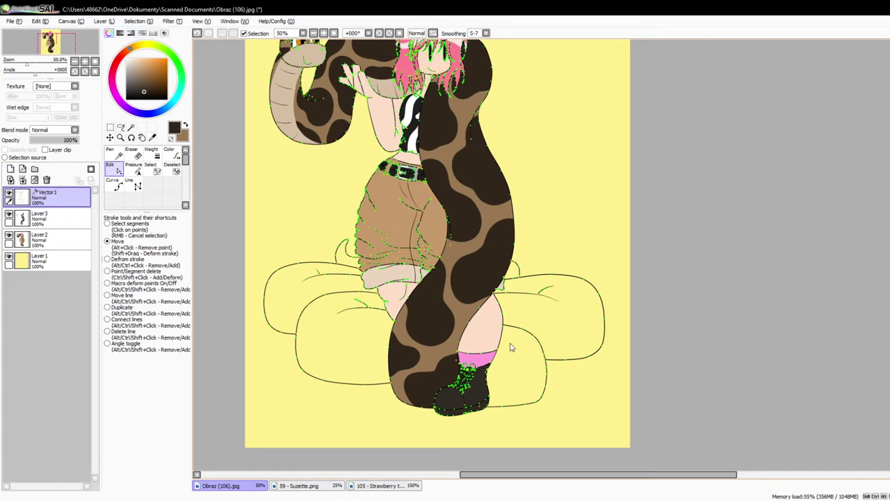
{"action": "scroll", "coordinate": [513, 320], "scroll_direction": "up", "scroll_amount": 3}
{"action": "left_click_drag", "start_coordinate": [511, 318], "coordinate": [510, 315]}
{"action": "scroll", "coordinate": [543, 313], "scroll_direction": "down", "scroll_amount": 3}
Step: Select the front coils and the small piece behind the body on Vector1, and fill them and the tail tip medium brown on Layer2
{"action": "left_click", "coordinate": [591, 341]}
{"action": "scroll", "coordinate": [351, 294], "scroll_direction": "up", "scroll_amount": 1}
{"action": "left_click", "coordinate": [352, 294]}
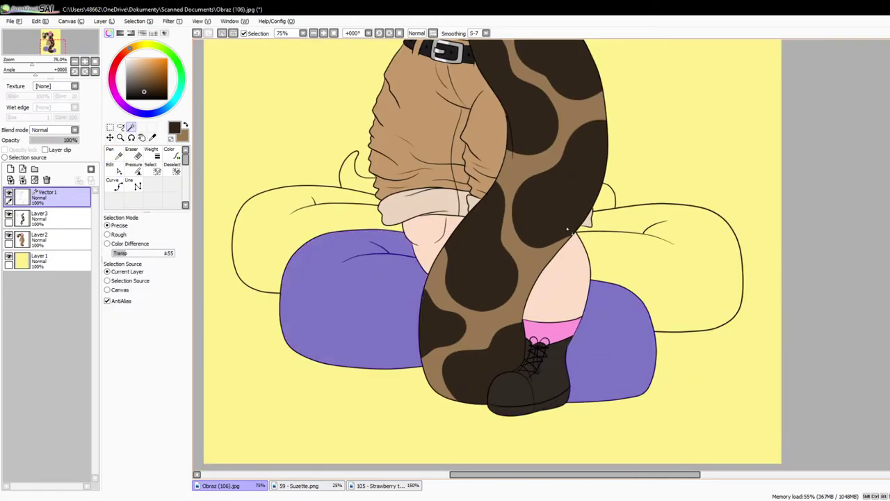
{"action": "left_click", "coordinate": [608, 200]}
{"action": "left_click", "coordinate": [55, 238]}
{"action": "left_click", "coordinate": [186, 126]}
{"action": "left_click", "coordinate": [114, 183]}
{"action": "left_click", "coordinate": [368, 295]}
{"action": "left_click", "coordinate": [612, 334]}
{"action": "left_click", "coordinate": [606, 199]}
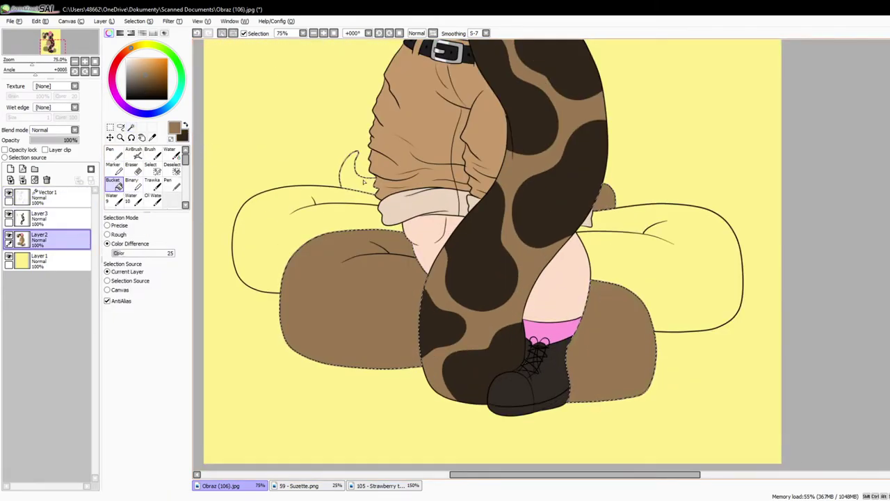
{"action": "left_click", "coordinate": [354, 180]}
Step: Paint dark brown markings on the front coils, tail tip and small rear piece with the Pen at size 50, and deselect
{"action": "left_click", "coordinate": [185, 125]}
{"action": "left_click", "coordinate": [112, 153]}
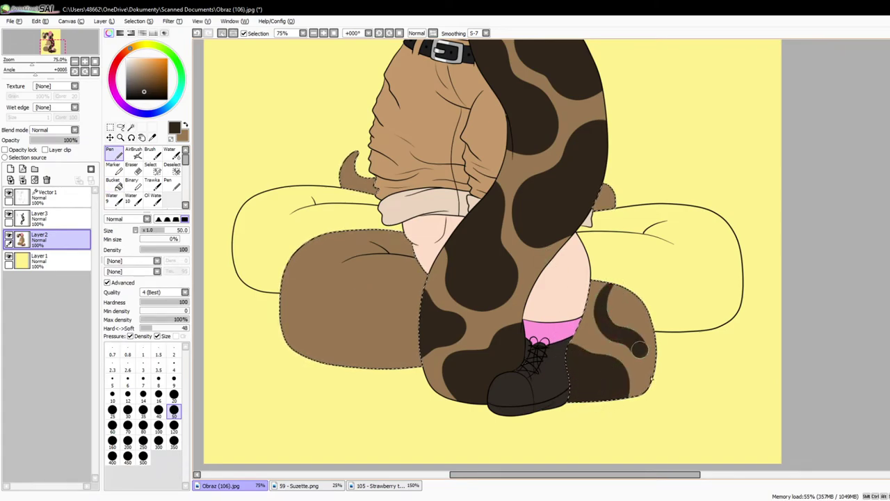
{"action": "mouse_move", "coordinate": [420, 258]}
{"action": "left_mouse_down"}
{"action": "mouse_move", "coordinate": [385, 267]}
{"action": "mouse_move", "coordinate": [408, 271]}
{"action": "left_mouse_up"}
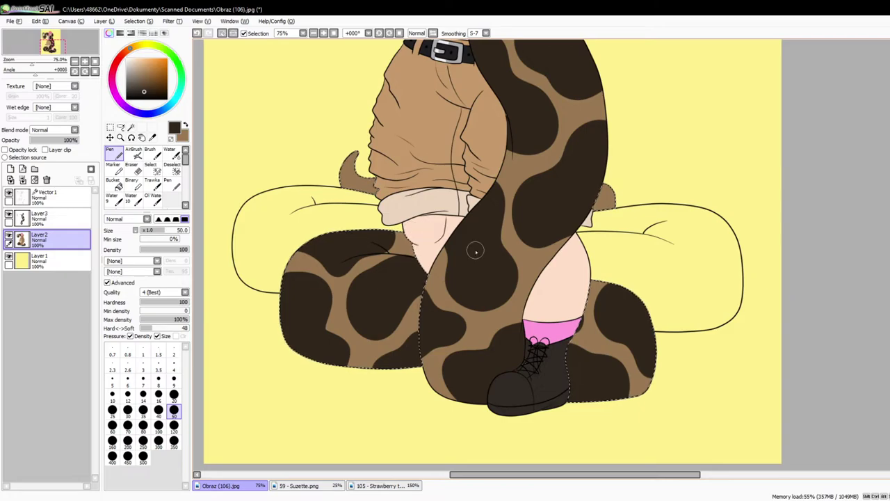
{"action": "scroll", "coordinate": [376, 239], "scroll_direction": "down", "scroll_amount": 4}
{"action": "scroll", "coordinate": [563, 210], "scroll_direction": "up", "scroll_amount": 5}
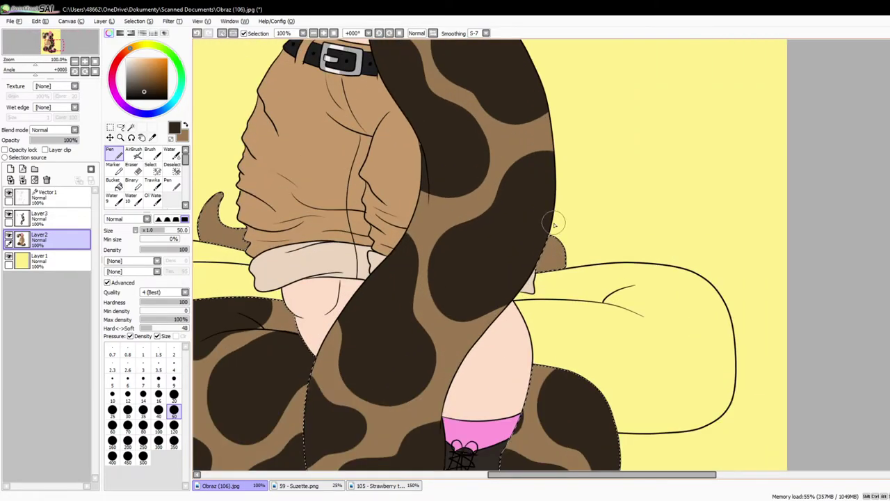
{"action": "key", "text": "ctrl+d"}
{"action": "scroll", "coordinate": [431, 263], "scroll_direction": "down", "scroll_amount": 3}
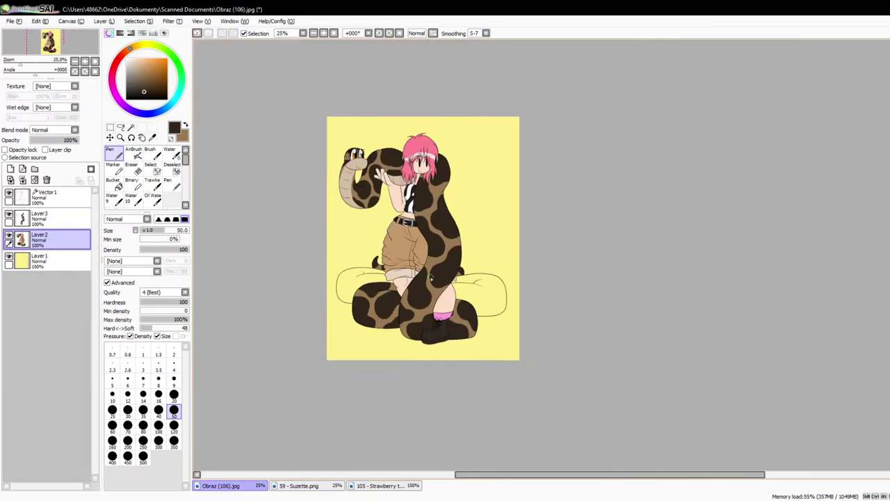
Step: Select both back coils on Vector1 and fill them with medium brown on Layer2
{"action": "scroll", "coordinate": [411, 267], "scroll_direction": "up", "scroll_amount": 1}
{"action": "left_click", "coordinate": [53, 198]}
{"action": "left_click", "coordinate": [131, 128]}
{"action": "scroll", "coordinate": [326, 247], "scroll_direction": "up", "scroll_amount": 1}
{"action": "left_click", "coordinate": [334, 299]}
{"action": "scroll", "coordinate": [617, 343], "scroll_direction": "down", "scroll_amount": 1}
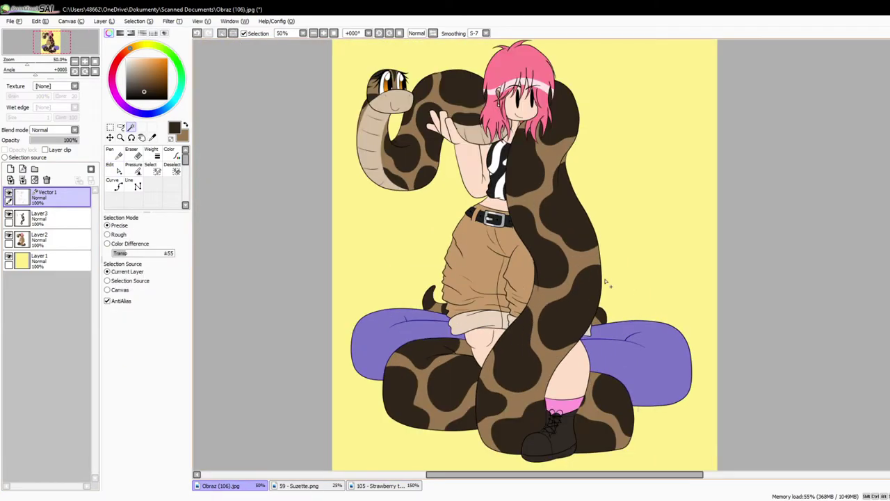
{"action": "left_click", "coordinate": [66, 243]}
{"action": "left_click", "coordinate": [116, 184]}
{"action": "left_click", "coordinate": [390, 341]}
Step: Paint dark brown markings over the back coil beside the girl's booted leg on Layer3 with the Pen at size 50
{"action": "left_click", "coordinate": [53, 218]}
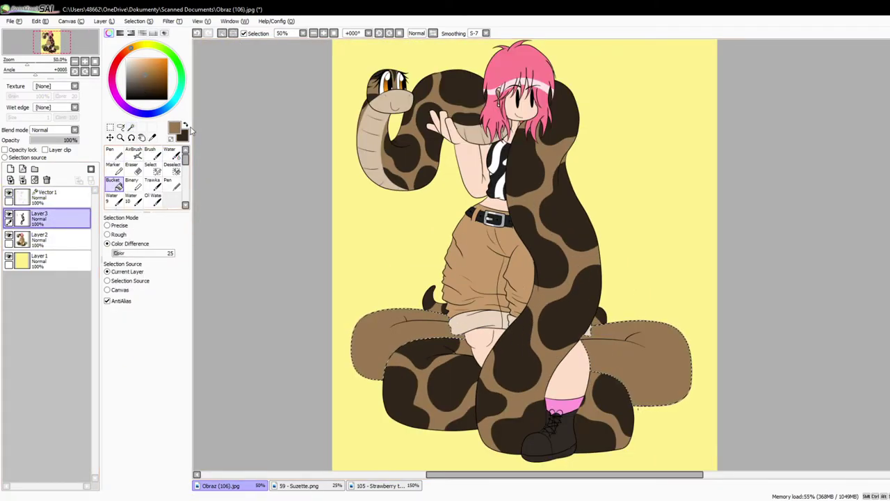
{"action": "left_click", "coordinate": [186, 125]}
{"action": "left_click", "coordinate": [114, 154]}
{"action": "scroll", "coordinate": [637, 410], "scroll_direction": "up", "scroll_amount": 2}
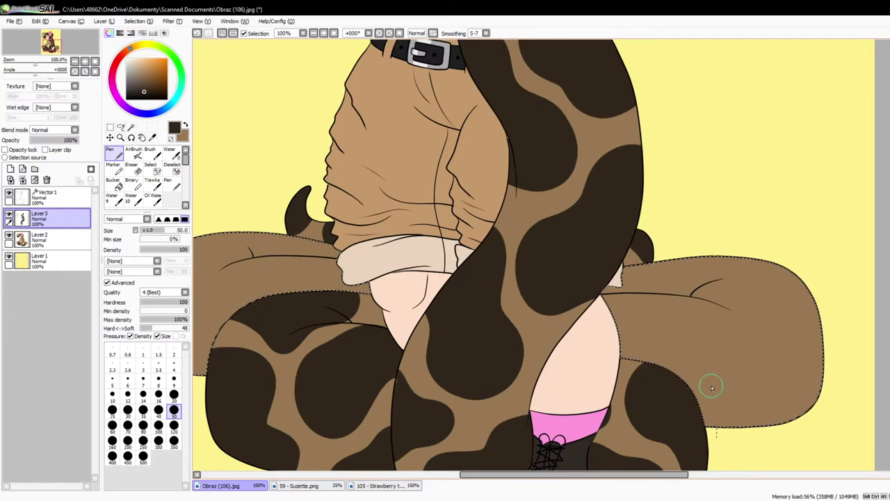
{"action": "left_click_drag", "start_coordinate": [659, 348], "coordinate": [701, 378]}
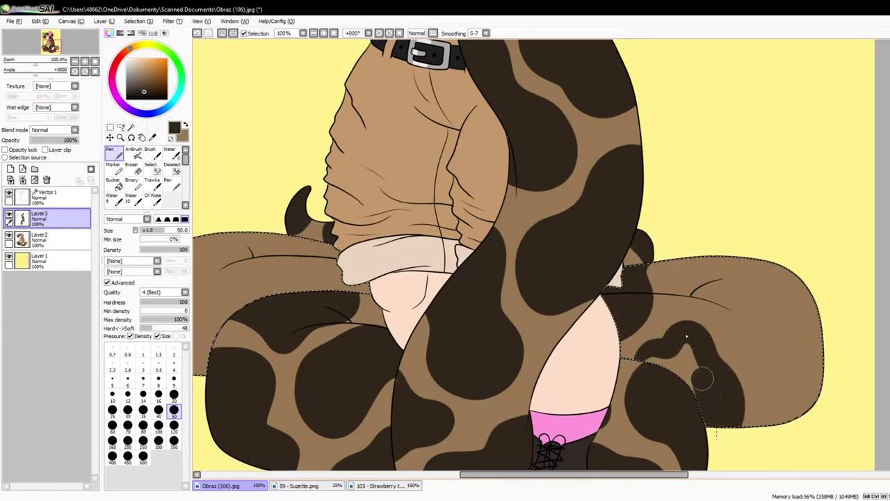
{"action": "mouse_move", "coordinate": [695, 291]}
{"action": "left_mouse_down"}
{"action": "mouse_move", "coordinate": [689, 302]}
{"action": "mouse_move", "coordinate": [702, 291]}
{"action": "left_mouse_up"}
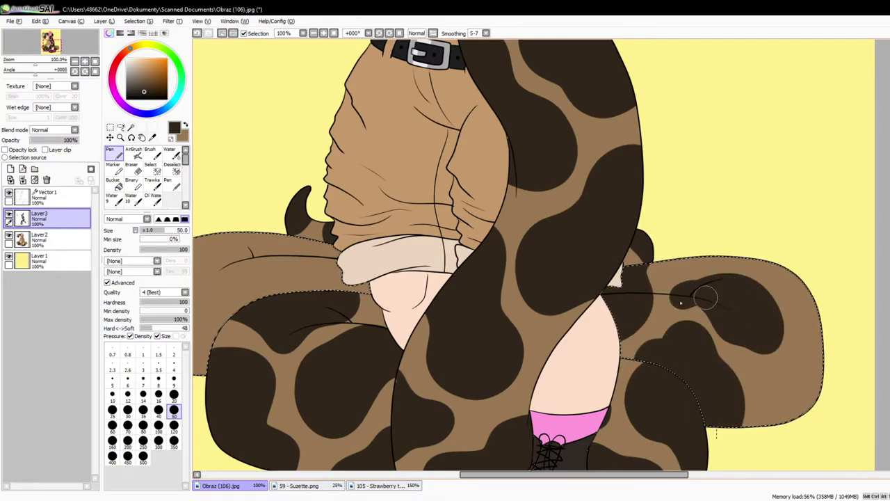
{"action": "mouse_move", "coordinate": [827, 332]}
{"action": "left_mouse_down"}
{"action": "mouse_move", "coordinate": [800, 387]}
{"action": "mouse_move", "coordinate": [808, 411]}
{"action": "left_mouse_up"}
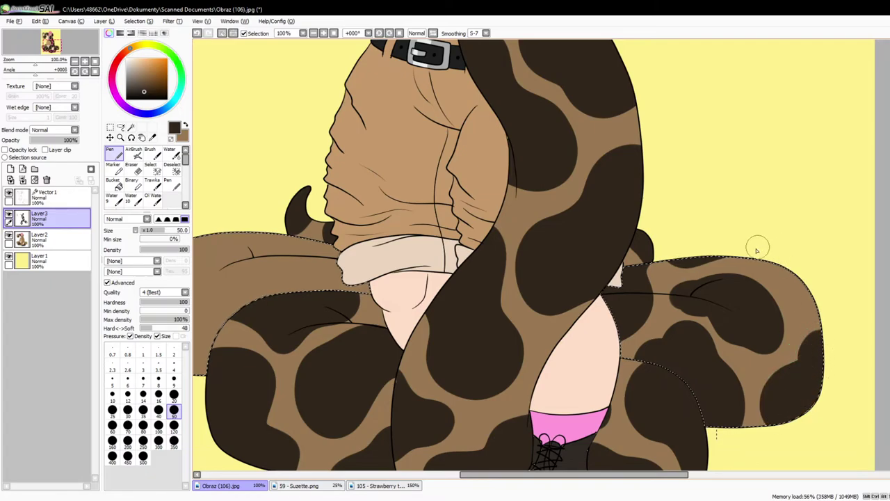
Step: Paint matching dark brown markings on the other back coil, below the tail tip, and deselect
{"action": "scroll", "coordinate": [813, 274], "scroll_direction": "down", "scroll_amount": 3}
{"action": "scroll", "coordinate": [792, 247], "scroll_direction": "up", "scroll_amount": 1}
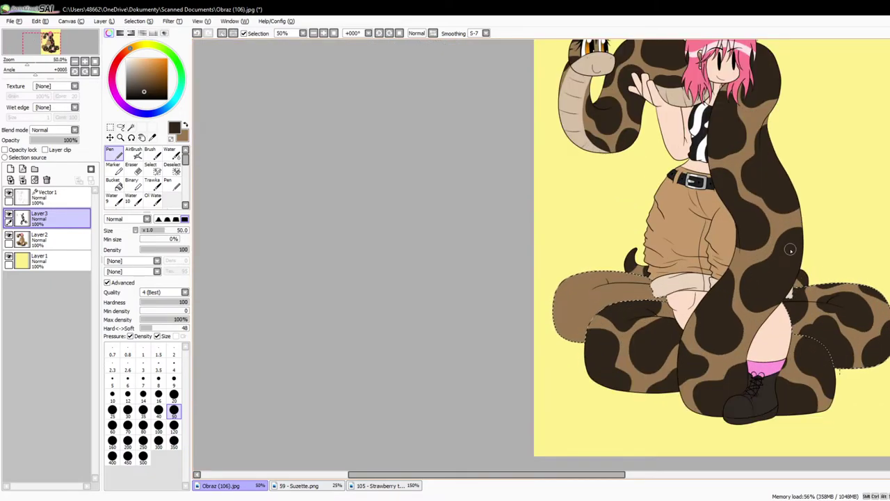
{"action": "scroll", "coordinate": [666, 312], "scroll_direction": "up", "scroll_amount": 3}
{"action": "mouse_move", "coordinate": [536, 188]}
{"action": "left_mouse_down"}
{"action": "mouse_move", "coordinate": [528, 259]}
{"action": "mouse_move", "coordinate": [652, 261]}
{"action": "mouse_move", "coordinate": [564, 262]}
{"action": "mouse_move", "coordinate": [452, 133]}
{"action": "mouse_move", "coordinate": [441, 181]}
{"action": "mouse_move", "coordinate": [554, 174]}
{"action": "mouse_move", "coordinate": [470, 167]}
{"action": "mouse_move", "coordinate": [422, 283]}
{"action": "mouse_move", "coordinate": [382, 254]}
{"action": "mouse_move", "coordinate": [294, 308]}
{"action": "mouse_move", "coordinate": [354, 385]}
{"action": "mouse_move", "coordinate": [353, 285]}
{"action": "mouse_move", "coordinate": [361, 325]}
{"action": "mouse_move", "coordinate": [270, 183]}
{"action": "mouse_move", "coordinate": [232, 238]}
{"action": "mouse_move", "coordinate": [350, 170]}
{"action": "mouse_move", "coordinate": [288, 143]}
{"action": "left_mouse_up"}
{"action": "scroll", "coordinate": [334, 236], "scroll_direction": "down", "scroll_amount": 5}
{"action": "key", "text": "ctrl+d"}
Step: Add a new layer above Layer3 and select the snake's neck and arched body from the Vector1 line art
{"action": "left_click", "coordinate": [10, 169]}
{"action": "left_click", "coordinate": [53, 196]}
{"action": "left_click", "coordinate": [131, 127]}
{"action": "scroll", "coordinate": [355, 71], "scroll_direction": "up", "scroll_amount": 3}
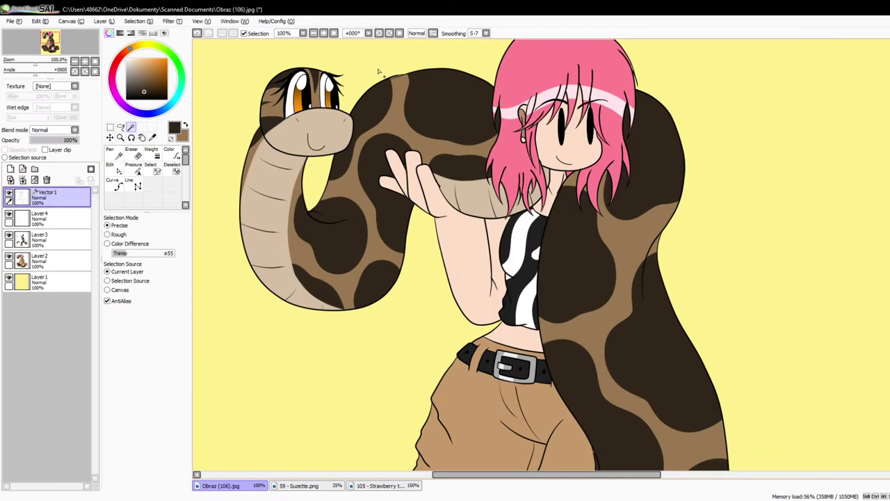
{"action": "left_click", "coordinate": [438, 107]}
{"action": "scroll", "coordinate": [532, 133], "scroll_direction": "up", "scroll_amount": 2}
{"action": "left_click", "coordinate": [527, 231]}
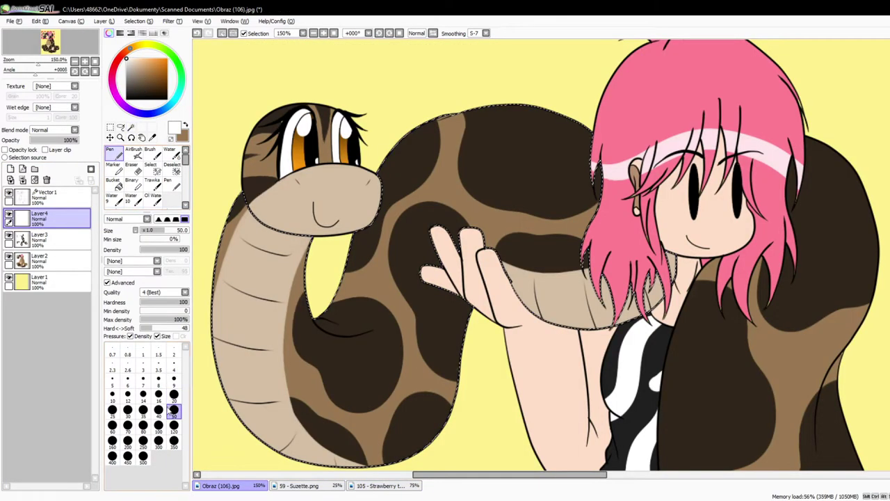
Step: Paint a white highlight along the snake's lower neck curve on Layer4, using a soft-edged Pen at size 50
{"action": "left_click", "coordinate": [159, 219]}
{"action": "left_click", "coordinate": [158, 427]}
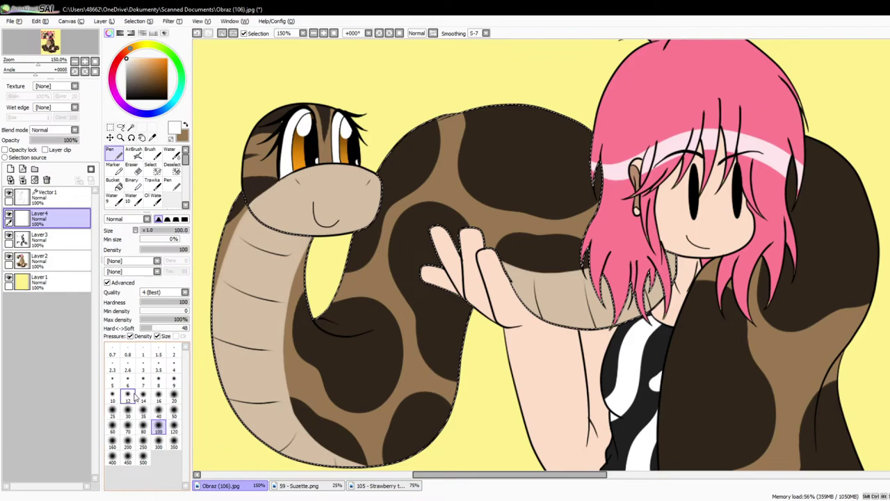
{"action": "left_click", "coordinate": [173, 411]}
{"action": "left_click_drag", "start_coordinate": [300, 326], "coordinate": [411, 340]}
{"action": "key", "text": "ctrl+z"}
{"action": "left_click_drag", "start_coordinate": [300, 325], "coordinate": [415, 335]}
{"action": "left_click_drag", "start_coordinate": [431, 299], "coordinate": [432, 293]}
Step: Try separate white highlights across the arch and along the inner bend of the snake's body
{"action": "mouse_move", "coordinate": [418, 151]}
{"action": "left_mouse_down"}
{"action": "mouse_move", "coordinate": [593, 196]}
{"action": "mouse_move", "coordinate": [589, 221]}
{"action": "left_mouse_up"}
{"action": "left_click_drag", "start_coordinate": [397, 189], "coordinate": [330, 304]}
{"action": "scroll", "coordinate": [316, 298], "scroll_direction": "down", "scroll_amount": 2}
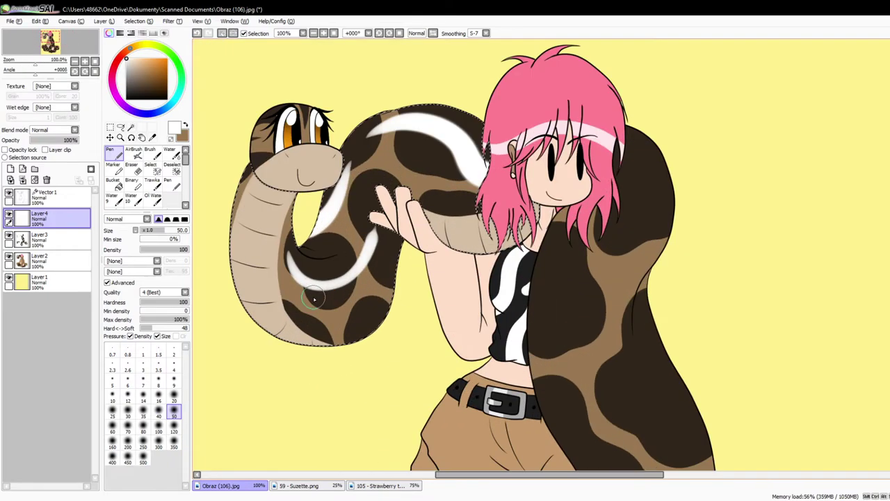
{"action": "key", "text": "ctrl+z"}
{"action": "key", "text": "ctrl+z"}
Step: Paint one continuous white highlight from the inner bend across the arch, and lower Layer4's opacity to 76%
{"action": "mouse_move", "coordinate": [315, 217]}
{"action": "left_mouse_down"}
{"action": "mouse_move", "coordinate": [407, 115]}
{"action": "mouse_move", "coordinate": [466, 164]}
{"action": "left_mouse_up"}
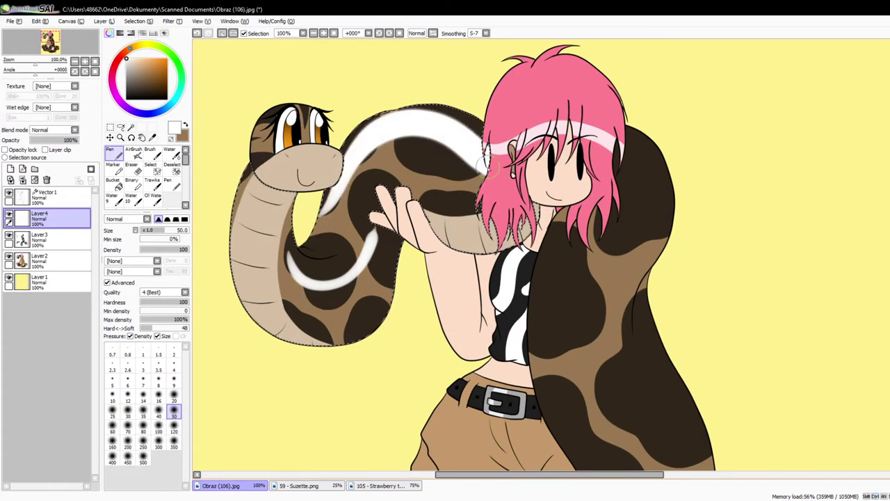
{"action": "left_click_drag", "start_coordinate": [78, 140], "coordinate": [68, 146]}
{"action": "scroll", "coordinate": [311, 183], "scroll_direction": "down", "scroll_amount": 2}
{"action": "scroll", "coordinate": [314, 186], "scroll_direction": "up", "scroll_amount": 2}
{"action": "scroll", "coordinate": [169, 194], "scroll_direction": "down", "scroll_amount": 1}
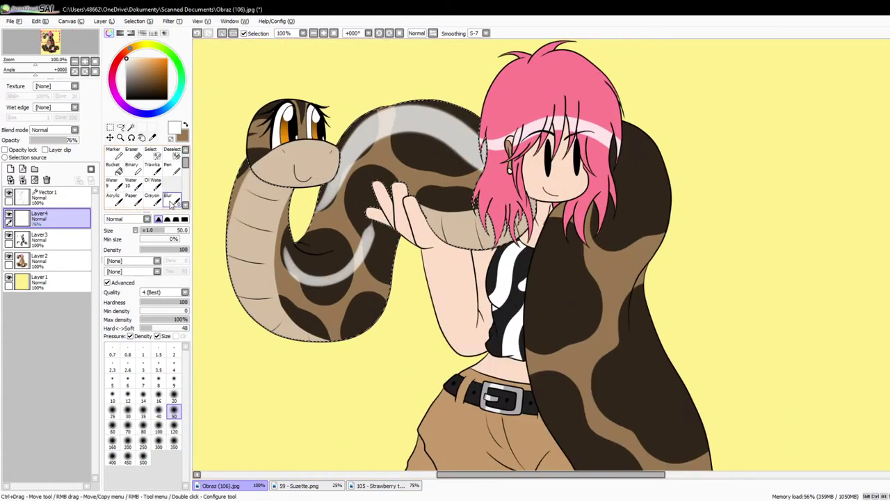
Step: Soften the white highlights on the snake's arch and inner bend with Blur at size 100, and clear the selection
{"action": "left_click", "coordinate": [171, 200]}
{"action": "mouse_move", "coordinate": [321, 226]}
{"action": "left_mouse_down"}
{"action": "mouse_move", "coordinate": [375, 147]}
{"action": "mouse_move", "coordinate": [459, 158]}
{"action": "left_mouse_up"}
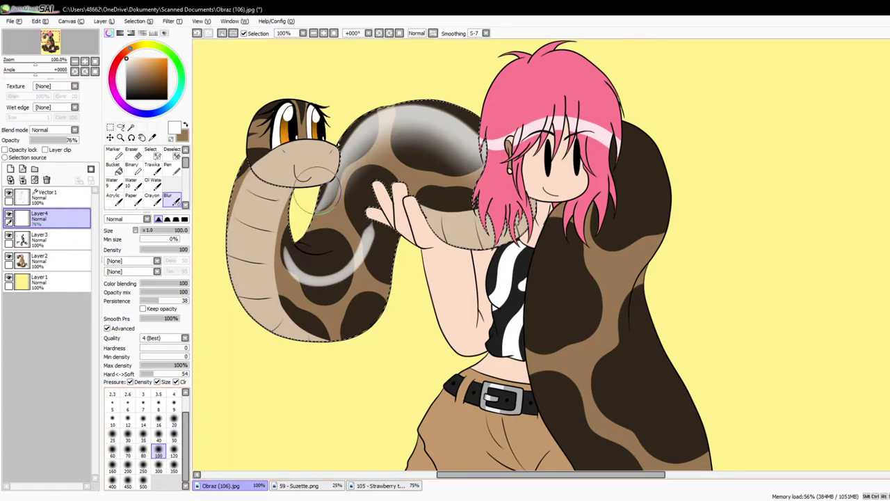
{"action": "mouse_move", "coordinate": [302, 273]}
{"action": "left_mouse_down"}
{"action": "mouse_move", "coordinate": [283, 234]}
{"action": "mouse_move", "coordinate": [318, 249]}
{"action": "left_mouse_up"}
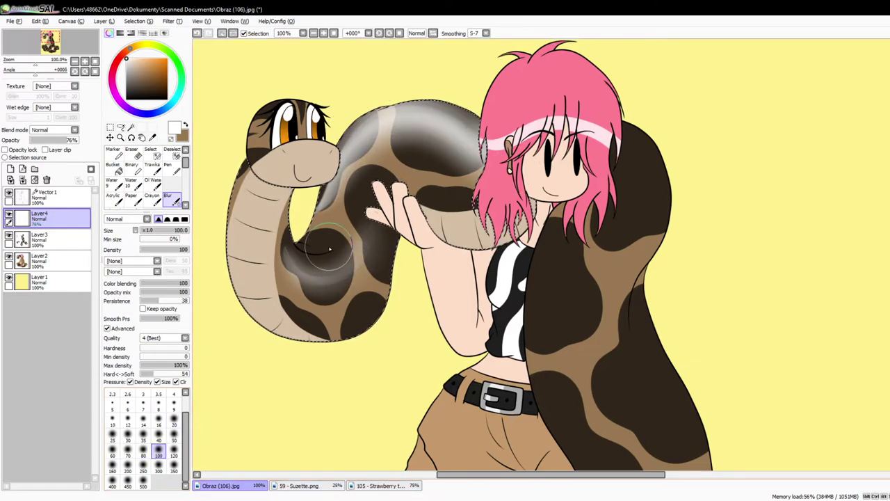
{"action": "scroll", "coordinate": [322, 130], "scroll_direction": "down", "scroll_amount": 2}
{"action": "key", "text": "ctrl+d"}
{"action": "scroll", "coordinate": [392, 160], "scroll_direction": "up", "scroll_amount": 2}
Step: Select the snake's long body section hanging from the girl's shoulder using the Vector1 line art, and make Layer4 ready for the Pen
{"action": "left_click", "coordinate": [50, 196]}
{"action": "left_click", "coordinate": [131, 128]}
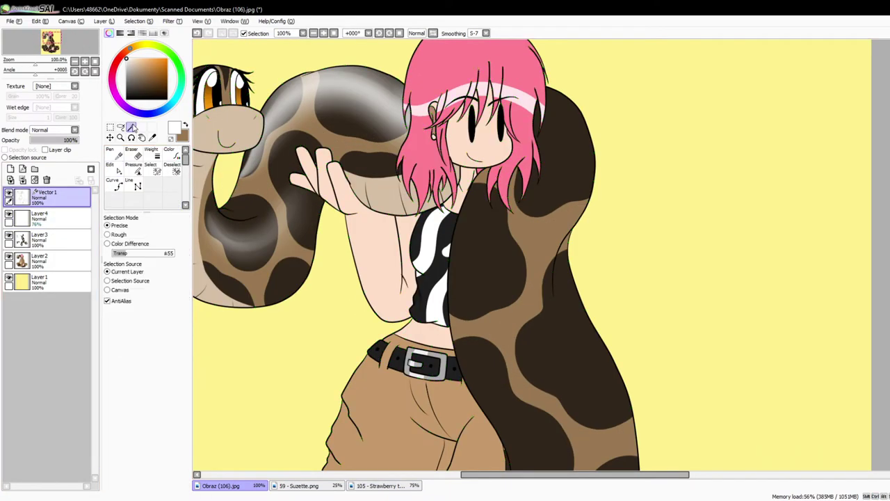
{"action": "scroll", "coordinate": [455, 141], "scroll_direction": "down", "scroll_amount": 2}
{"action": "scroll", "coordinate": [516, 173], "scroll_direction": "up", "scroll_amount": 1}
{"action": "left_click", "coordinate": [516, 173]}
{"action": "left_click", "coordinate": [50, 219]}
{"action": "scroll", "coordinate": [118, 159], "scroll_direction": "up", "scroll_amount": 1}
{"action": "left_click", "coordinate": [118, 157]}
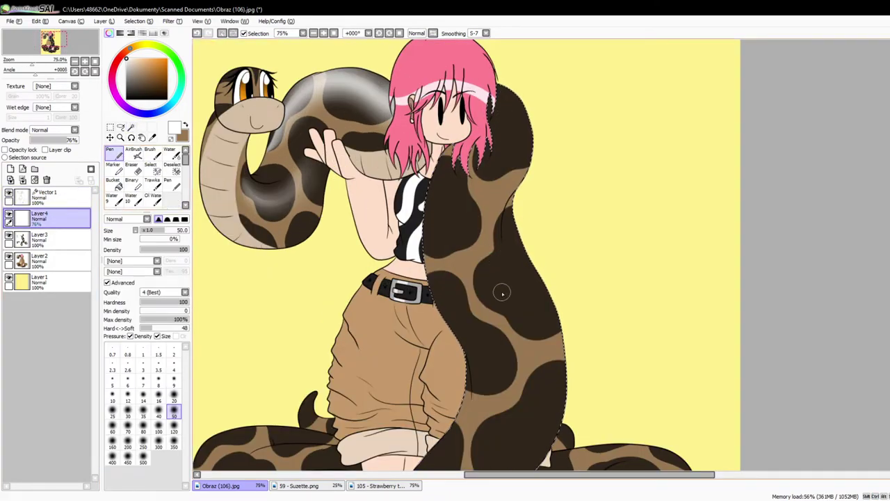
Step: Try separate white highlights down the snake's hanging body section on Layer4
{"action": "mouse_move", "coordinate": [488, 432]}
{"action": "left_mouse_down"}
{"action": "mouse_move", "coordinate": [487, 379]}
{"action": "mouse_move", "coordinate": [448, 268]}
{"action": "left_mouse_up"}
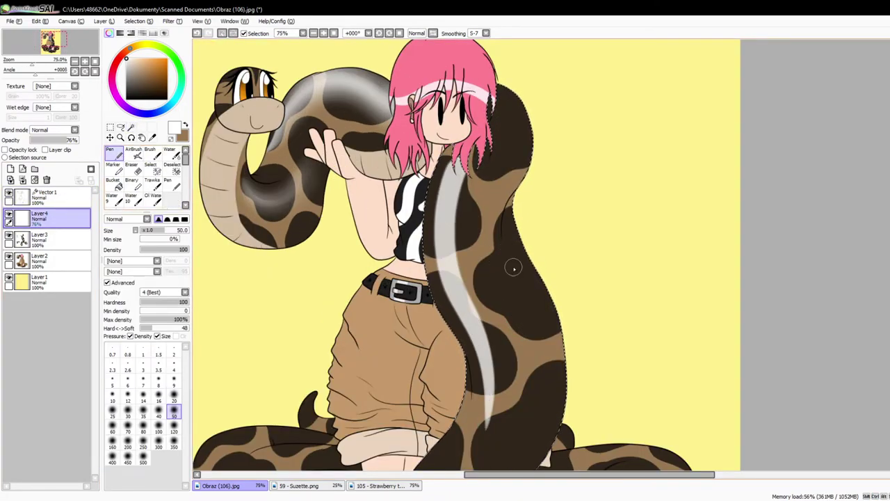
{"action": "scroll", "coordinate": [489, 99], "scroll_direction": "down", "scroll_amount": 2}
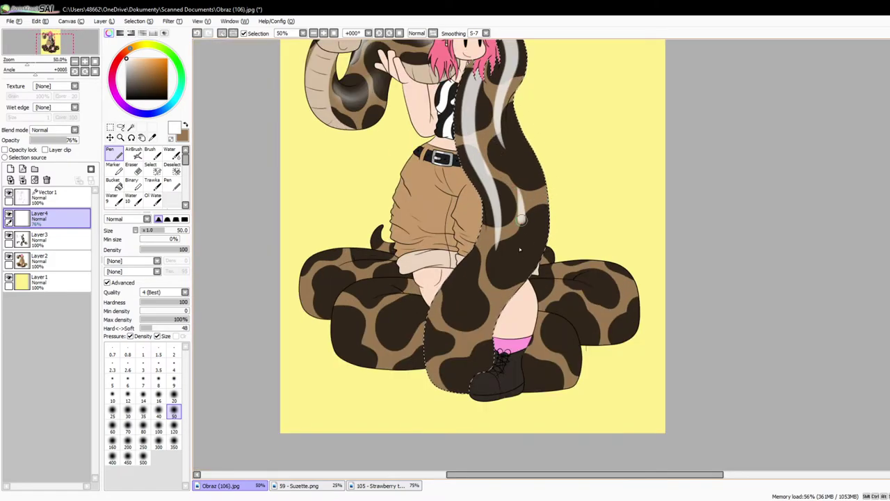
{"action": "key", "text": "ctrl+z"}
{"action": "scroll", "coordinate": [499, 224], "scroll_direction": "down", "scroll_amount": 1}
{"action": "scroll", "coordinate": [515, 86], "scroll_direction": "up", "scroll_amount": 2}
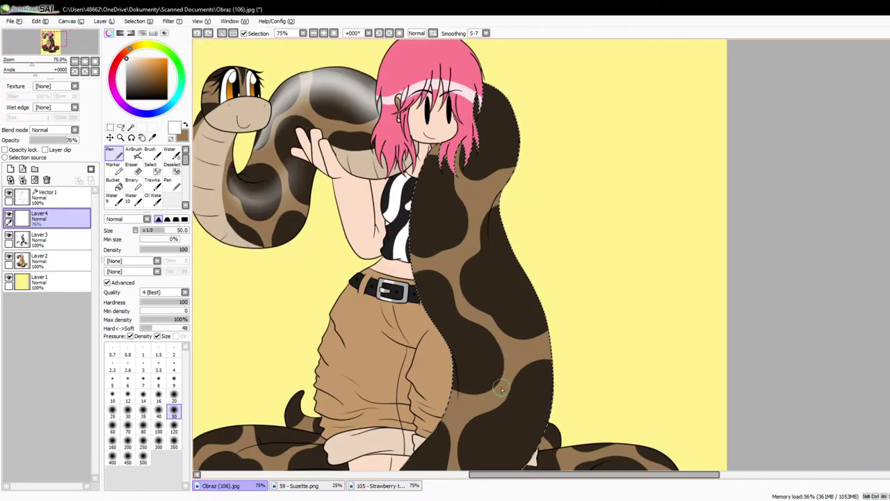
{"action": "left_click_drag", "start_coordinate": [502, 387], "coordinate": [450, 222]}
{"action": "scroll", "coordinate": [481, 103], "scroll_direction": "down", "scroll_amount": 1}
{"action": "scroll", "coordinate": [479, 243], "scroll_direction": "up", "scroll_amount": 1}
{"action": "scroll", "coordinate": [483, 194], "scroll_direction": "down", "scroll_amount": 1}
{"action": "scroll", "coordinate": [489, 111], "scroll_direction": "up", "scroll_amount": 1}
{"action": "key", "text": "ctrl+z"}
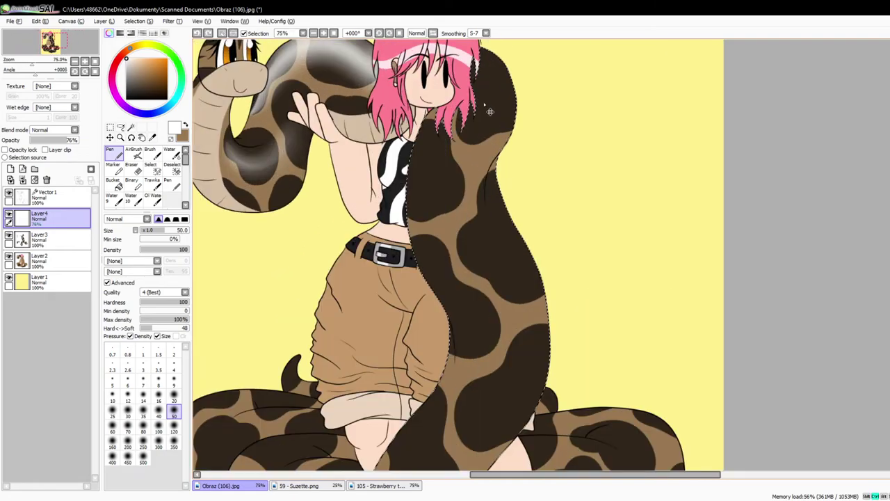
Step: Paint white highlights along the snake's hanging body, from behind the girl's hair down to the section beside her boot
{"action": "scroll", "coordinate": [500, 285], "scroll_direction": "down", "scroll_amount": 3}
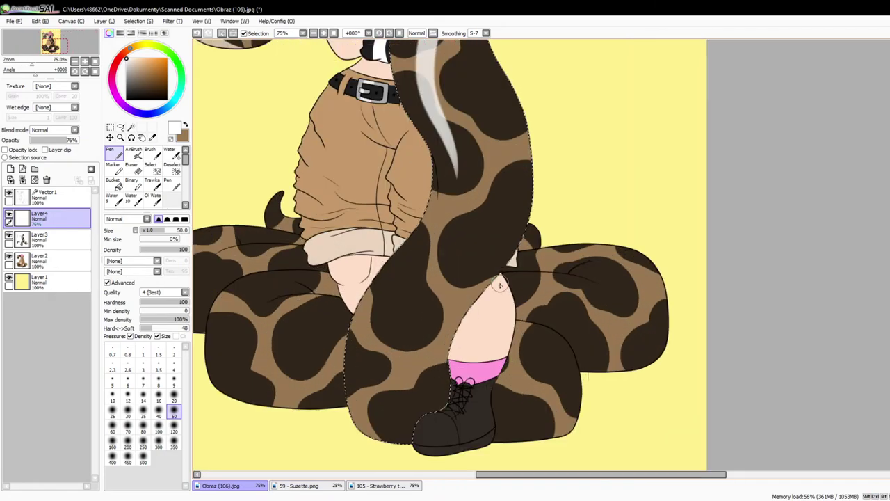
{"action": "left_click_drag", "start_coordinate": [392, 286], "coordinate": [375, 404]}
{"action": "scroll", "coordinate": [605, 403], "scroll_direction": "down", "scroll_amount": 2}
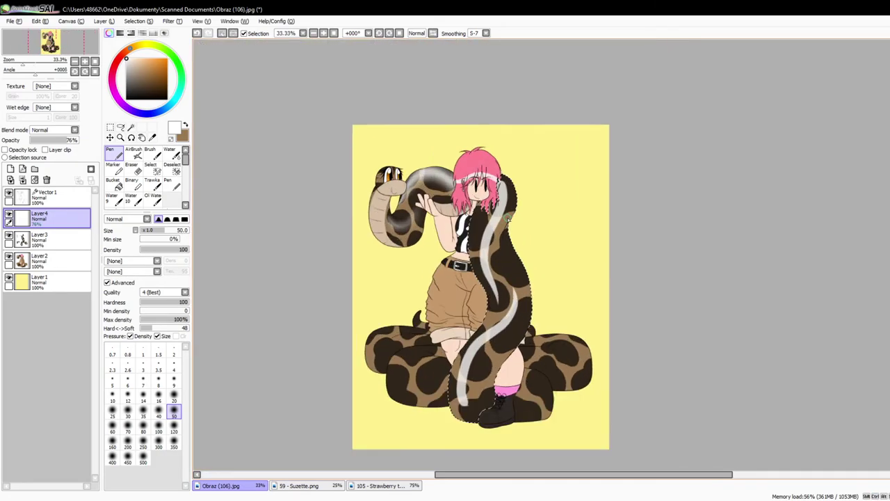
{"action": "scroll", "coordinate": [567, 240], "scroll_direction": "up", "scroll_amount": 3}
{"action": "scroll", "coordinate": [164, 174], "scroll_direction": "down", "scroll_amount": 1}
Step: Soften the highlights along the whole hanging body section with Blur at size 100, and clear the selection
{"action": "left_click", "coordinate": [171, 184]}
{"action": "scroll", "coordinate": [316, 157], "scroll_direction": "down", "scroll_amount": 1}
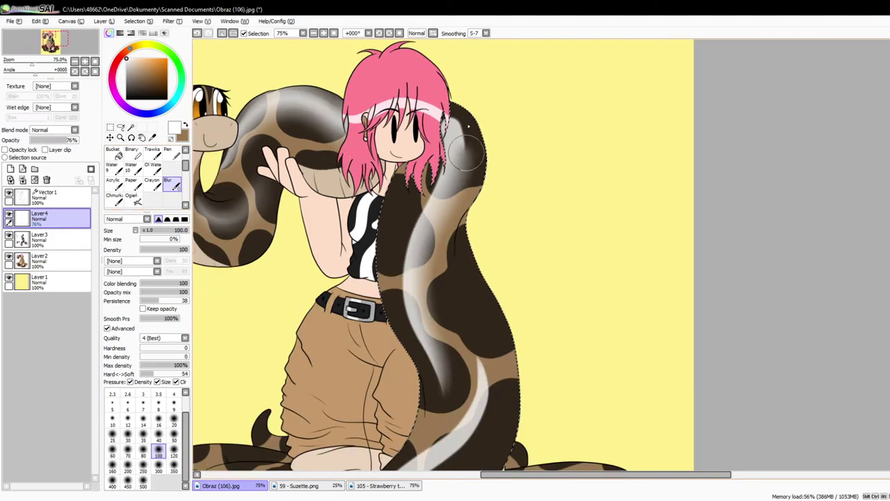
{"action": "scroll", "coordinate": [433, 87], "scroll_direction": "down", "scroll_amount": 5}
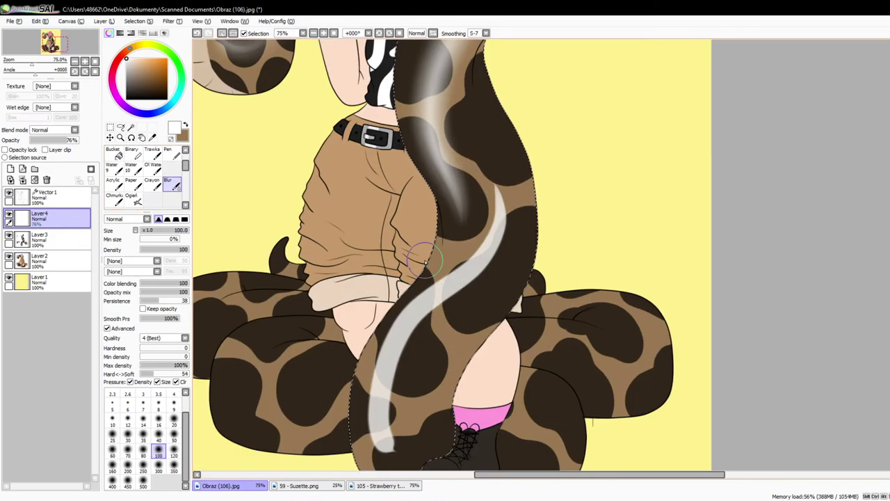
{"action": "mouse_move", "coordinate": [495, 176]}
{"action": "left_mouse_down"}
{"action": "mouse_move", "coordinate": [410, 342]}
{"action": "mouse_move", "coordinate": [400, 460]}
{"action": "left_mouse_up"}
{"action": "mouse_move", "coordinate": [491, 159]}
{"action": "left_mouse_down"}
{"action": "mouse_move", "coordinate": [419, 311]}
{"action": "mouse_move", "coordinate": [371, 441]}
{"action": "left_mouse_up"}
{"action": "scroll", "coordinate": [456, 403], "scroll_direction": "down", "scroll_amount": 2}
{"action": "scroll", "coordinate": [455, 327], "scroll_direction": "up", "scroll_amount": 1}
{"action": "scroll", "coordinate": [456, 326], "scroll_direction": "down", "scroll_amount": 1}
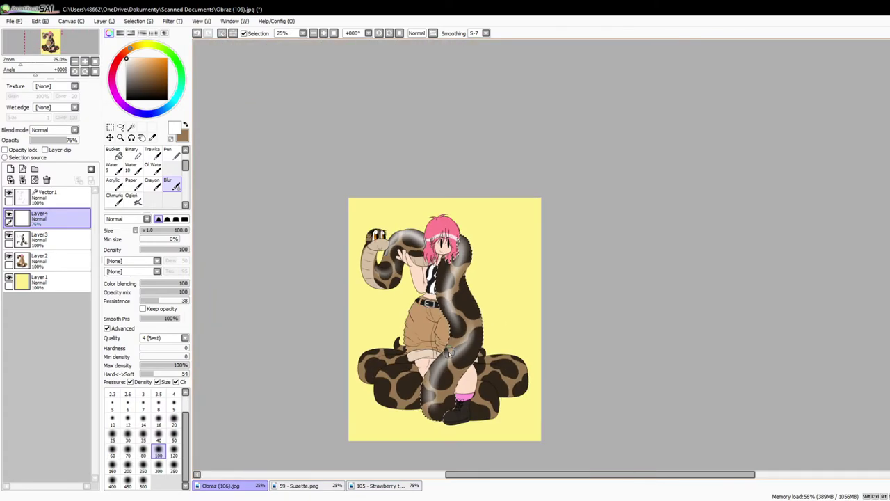
{"action": "scroll", "coordinate": [458, 339], "scroll_direction": "up", "scroll_amount": 1}
{"action": "key", "text": "ctrl+d"}
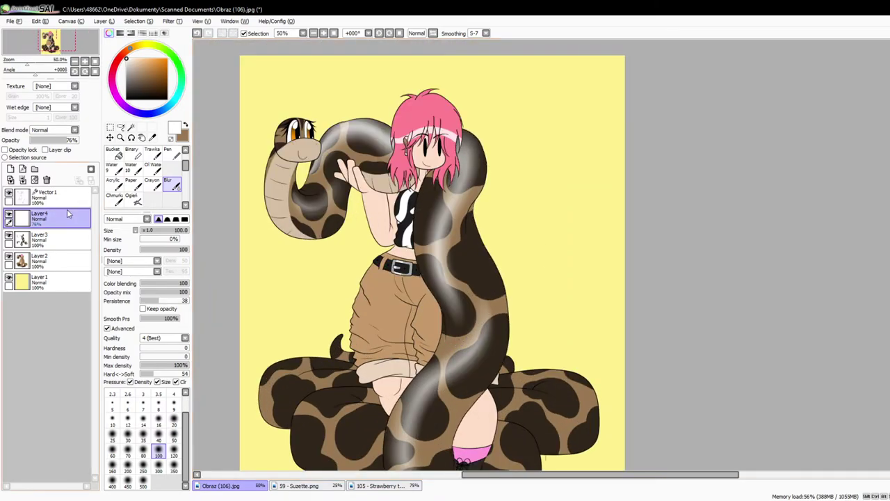
Step: Select the snake's two front coils on either side of the girl's leg using the Vector1 line art, and return to Layer4
{"action": "left_click", "coordinate": [61, 197]}
{"action": "left_click", "coordinate": [132, 128]}
{"action": "scroll", "coordinate": [379, 182], "scroll_direction": "down", "scroll_amount": 1}
{"action": "scroll", "coordinate": [451, 326], "scroll_direction": "up", "scroll_amount": 2}
{"action": "left_click", "coordinate": [451, 326]}
{"action": "scroll", "coordinate": [451, 325], "scroll_direction": "down", "scroll_amount": 2}
{"action": "scroll", "coordinate": [390, 314], "scroll_direction": "up", "scroll_amount": 2}
{"action": "left_click", "coordinate": [319, 304]}
{"action": "left_click", "coordinate": [61, 218]}
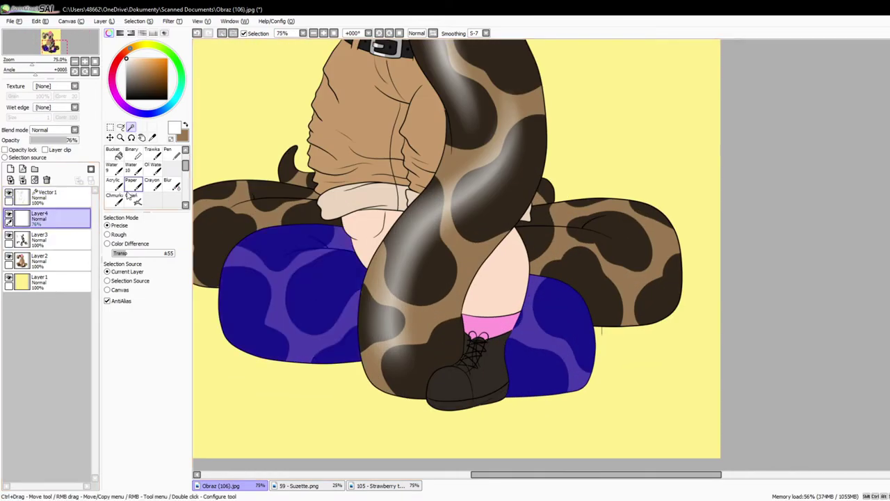
Step: Paint white highlights on the two front coils with the Pen and soften them with Blur at size 100
{"action": "left_click", "coordinate": [117, 155]}
{"action": "mouse_move", "coordinate": [371, 282]}
{"action": "left_mouse_down"}
{"action": "mouse_move", "coordinate": [255, 236]}
{"action": "mouse_move", "coordinate": [286, 232]}
{"action": "left_mouse_up"}
{"action": "scroll", "coordinate": [169, 186], "scroll_direction": "down", "scroll_amount": 1}
{"action": "left_click", "coordinate": [172, 185]}
{"action": "mouse_move", "coordinate": [532, 311]}
{"action": "left_mouse_down"}
{"action": "mouse_move", "coordinate": [538, 284]}
{"action": "mouse_move", "coordinate": [428, 268]}
{"action": "mouse_move", "coordinate": [351, 259]}
{"action": "mouse_move", "coordinate": [338, 285]}
{"action": "mouse_move", "coordinate": [340, 228]}
{"action": "left_mouse_up"}
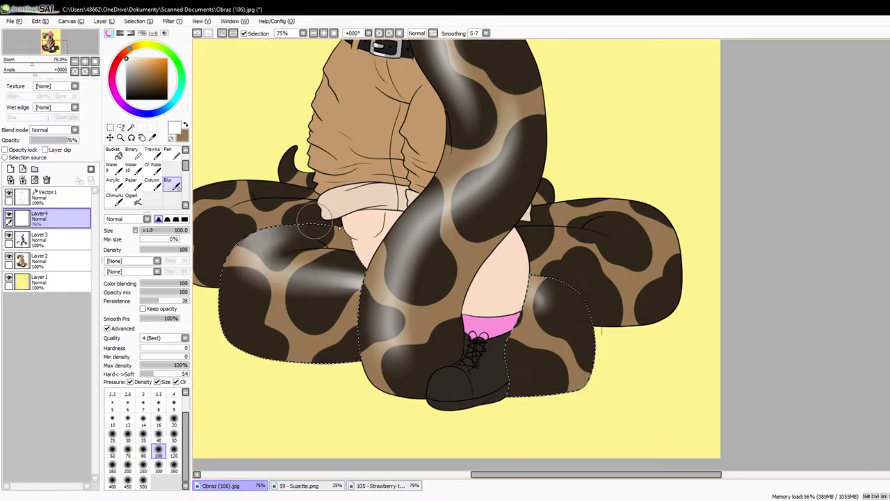
Step: Paint white highlights along the snake's two rear coils and soften them with Blur at size 100
{"action": "scroll", "coordinate": [316, 228], "scroll_direction": "down", "scroll_amount": 3}
{"action": "scroll", "coordinate": [215, 153], "scroll_direction": "up", "scroll_amount": 2}
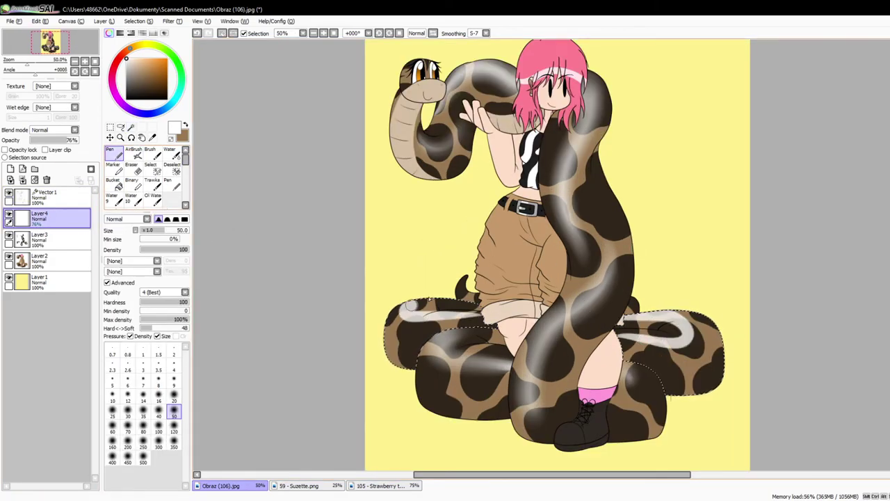
{"action": "left_click_drag", "start_coordinate": [447, 297], "coordinate": [484, 307]}
{"action": "key", "text": "ctrl+z"}
{"action": "key", "text": "ctrl+z"}
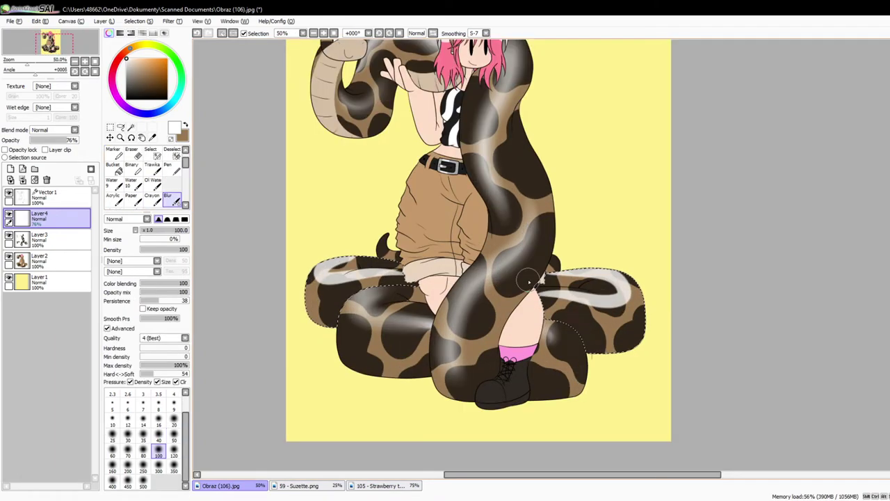
{"action": "left_click_drag", "start_coordinate": [577, 285], "coordinate": [525, 284]}
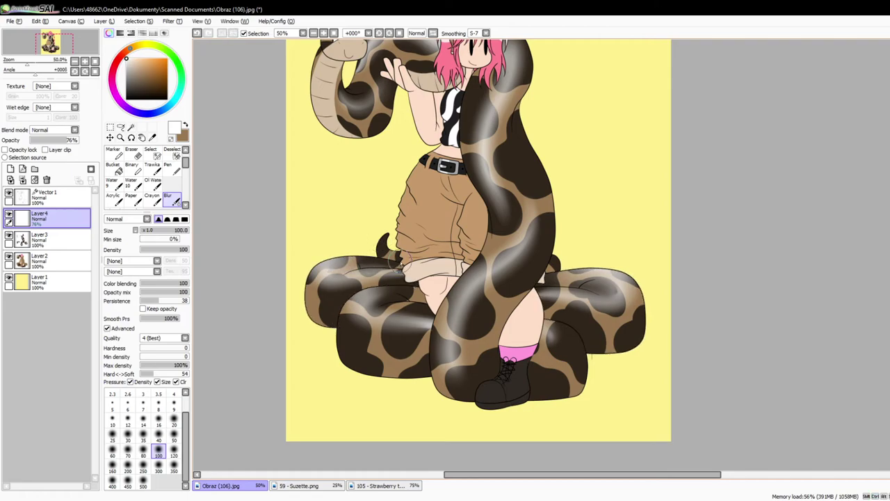
Step: Add a new layer above Layer1 and select the background area around the figures using the Vector1 line art
{"action": "scroll", "coordinate": [405, 285], "scroll_direction": "down", "scroll_amount": 1}
{"action": "left_click", "coordinate": [52, 281]}
{"action": "left_click", "coordinate": [10, 169]}
{"action": "left_click", "coordinate": [52, 197]}
{"action": "left_click", "coordinate": [131, 127]}
{"action": "left_click", "coordinate": [379, 236]}
{"action": "scroll", "coordinate": [462, 245], "scroll_direction": "up", "scroll_amount": 1}
{"action": "scroll", "coordinate": [463, 246], "scroll_direction": "down", "scroll_amount": 1}
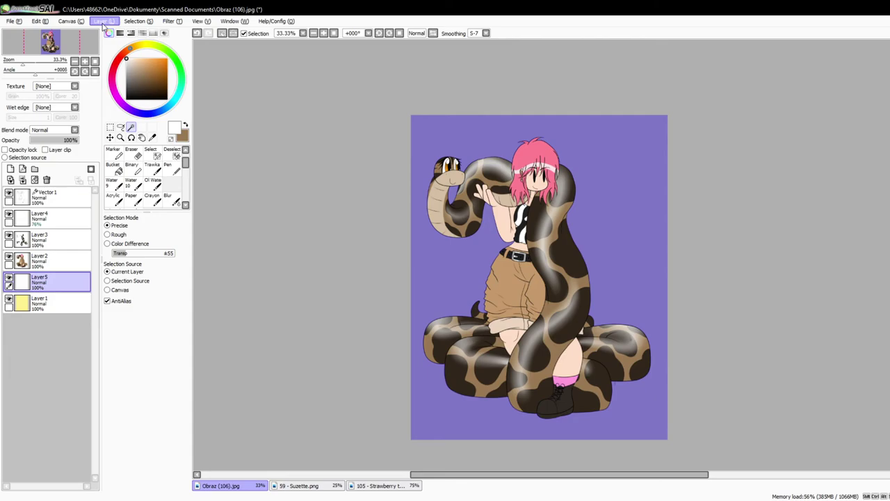
Step: Invert the selection, fill the figures' silhouette with black on Layer5, and clear the selection
{"action": "left_click", "coordinate": [138, 22]}
{"action": "left_click", "coordinate": [149, 43]}
{"action": "left_click", "coordinate": [126, 99]}
{"action": "left_click", "coordinate": [113, 169]}
{"action": "left_click", "coordinate": [503, 253]}
{"action": "key", "text": "ctrl+d"}
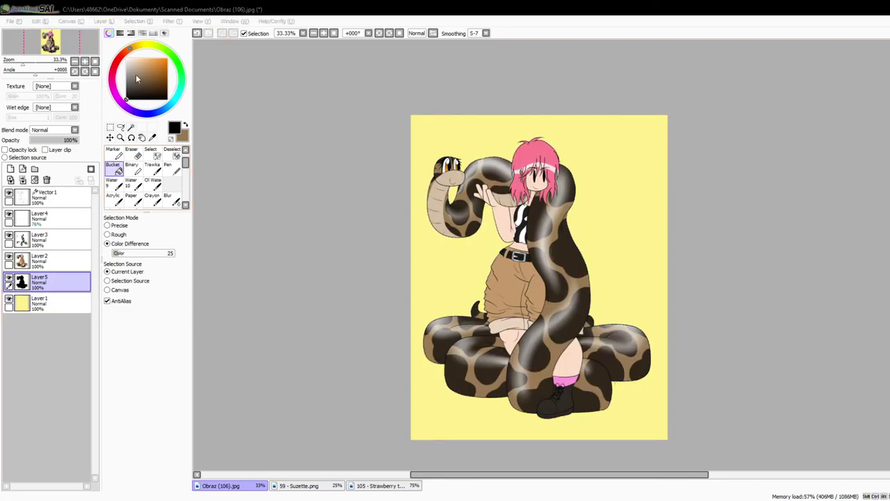
Step: Create a layer folder above the background and move Vector1, Layer4, Layer3, Layer2 and Layer5 into it
{"action": "left_click", "coordinate": [35, 197]}
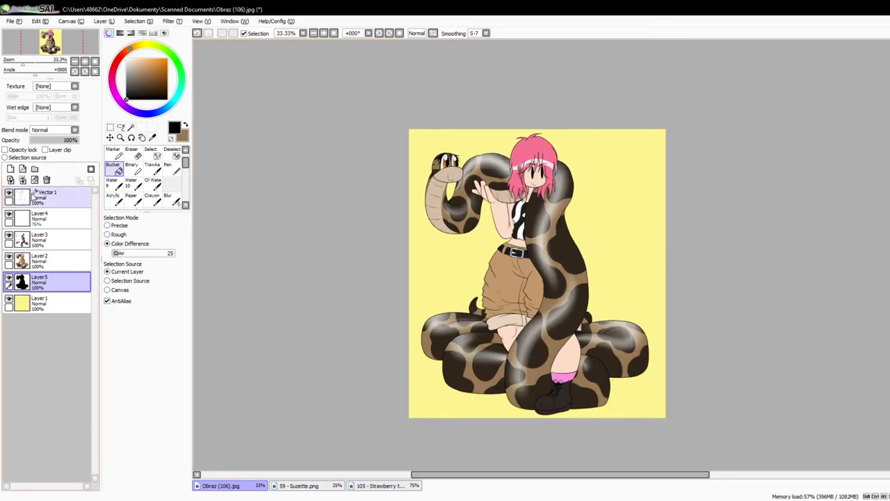
{"action": "left_click", "coordinate": [35, 169]}
{"action": "left_click_drag", "start_coordinate": [29, 217], "coordinate": [28, 203]}
{"action": "left_click_drag", "start_coordinate": [28, 238], "coordinate": [28, 227]}
{"action": "left_click_drag", "start_coordinate": [27, 260], "coordinate": [28, 249]}
{"action": "left_click_drag", "start_coordinate": [26, 281], "coordinate": [28, 271]}
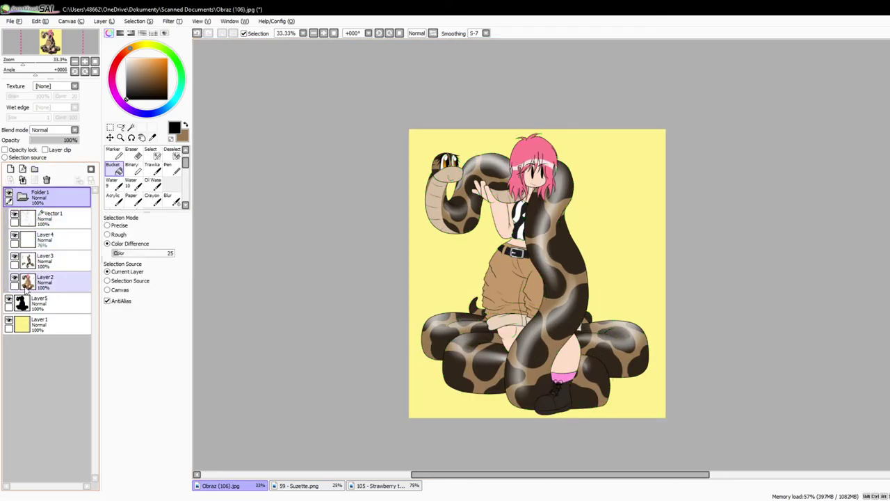
{"action": "left_click_drag", "start_coordinate": [28, 302], "coordinate": [28, 292]}
Step: Collapse Folder1 and shift its girl-and-snake artwork slightly to the right on the canvas
{"action": "left_click", "coordinate": [25, 197]}
{"action": "left_click", "coordinate": [109, 137]}
{"action": "left_click_drag", "start_coordinate": [503, 270], "coordinate": [507, 271]}
Step: Fill the Layer1 background with bright magenta using the Bucket
{"action": "left_click", "coordinate": [54, 219]}
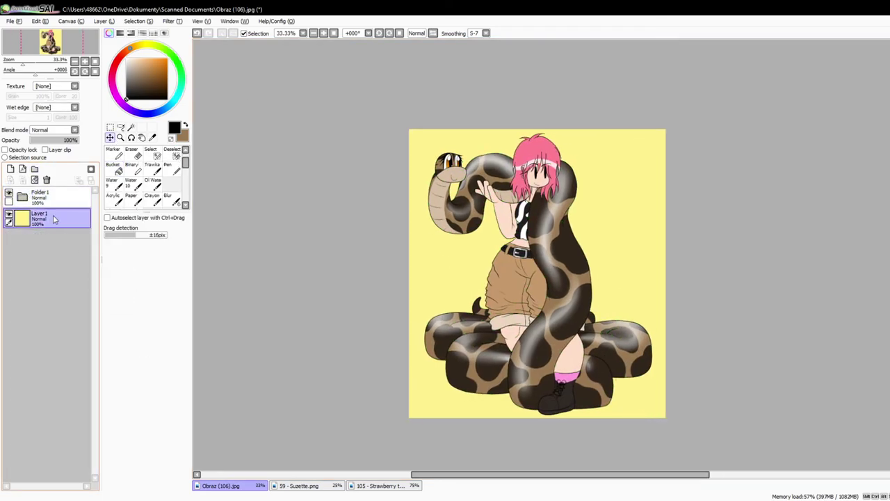
{"action": "left_click", "coordinate": [114, 169]}
{"action": "left_click", "coordinate": [462, 270]}
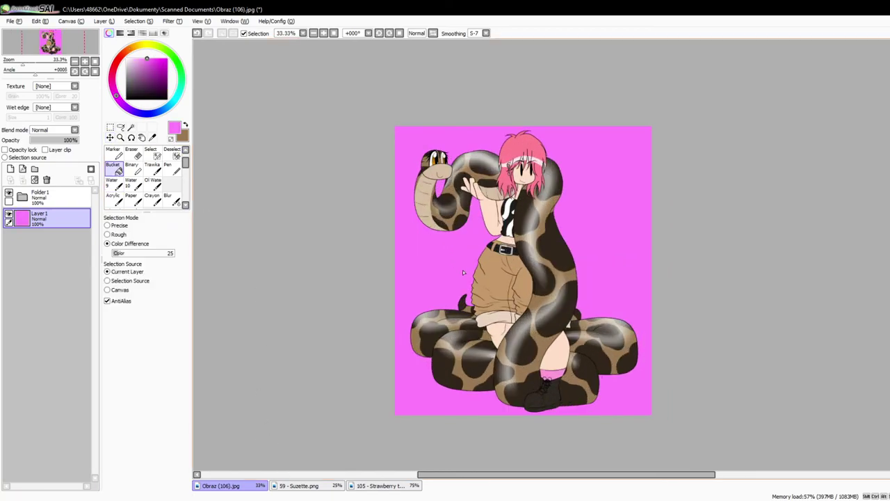
Step: Paint a dark purple border around the Layer1 background with a hard-edged Pen at size 500, and blend it inward with Blur
{"action": "scroll", "coordinate": [503, 277], "scroll_direction": "up", "scroll_amount": 1}
{"action": "left_click", "coordinate": [149, 88]}
{"action": "scroll", "coordinate": [127, 167], "scroll_direction": "up", "scroll_amount": 1}
{"action": "left_click", "coordinate": [114, 153]}
{"action": "left_click", "coordinate": [184, 219]}
{"action": "left_click", "coordinate": [143, 456]}
{"action": "scroll", "coordinate": [591, 327], "scroll_direction": "down", "scroll_amount": 1}
{"action": "mouse_move", "coordinate": [591, 326]}
{"action": "left_mouse_down"}
{"action": "mouse_move", "coordinate": [457, 408]}
{"action": "mouse_move", "coordinate": [411, 93]}
{"action": "mouse_move", "coordinate": [586, 372]}
{"action": "left_mouse_up"}
{"action": "scroll", "coordinate": [585, 372], "scroll_direction": "up", "scroll_amount": 1}
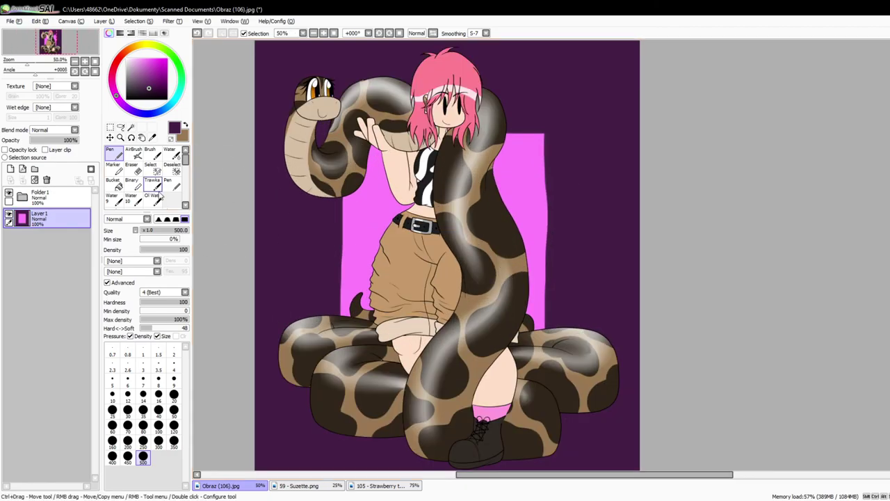
{"action": "left_click", "coordinate": [167, 198]}
{"action": "mouse_move", "coordinate": [458, 398]}
{"action": "left_mouse_down"}
{"action": "mouse_move", "coordinate": [529, 125]}
{"action": "mouse_move", "coordinate": [577, 243]}
{"action": "mouse_move", "coordinate": [542, 171]}
{"action": "mouse_move", "coordinate": [290, 132]}
{"action": "left_mouse_up"}
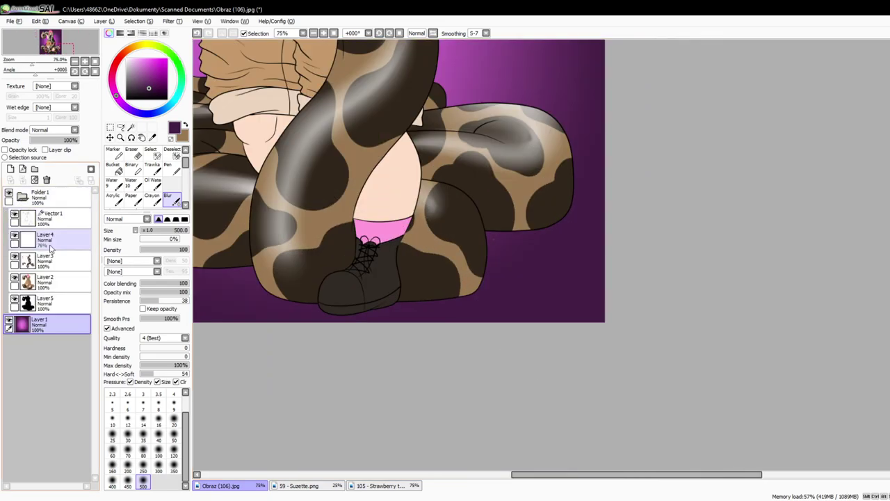
Step: Erase the stray vertical mark below the snake's rear coil from Layer2 and Layer3, using the Eraser at size 10
{"action": "left_click", "coordinate": [45, 280]}
{"action": "left_click", "coordinate": [131, 153]}
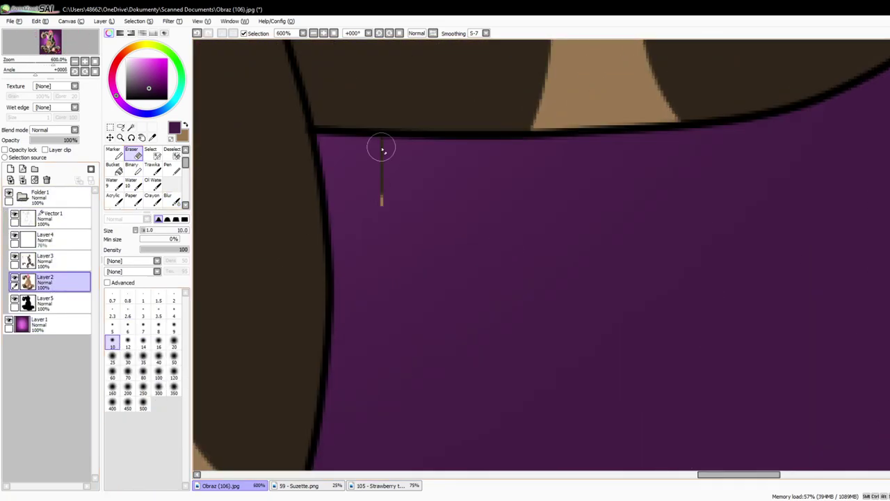
{"action": "left_click", "coordinate": [45, 259]}
{"action": "mouse_move", "coordinate": [382, 150]}
{"action": "left_mouse_down"}
{"action": "mouse_move", "coordinate": [382, 204]}
{"action": "mouse_move", "coordinate": [382, 194]}
{"action": "left_mouse_up"}
{"action": "scroll", "coordinate": [475, 250], "scroll_direction": "down", "scroll_amount": 10}
{"action": "scroll", "coordinate": [475, 250], "scroll_direction": "up", "scroll_amount": 1}
Step: Paint a near-black purple border around the outer edges of the Layer1 background with the Pen at size 500
{"action": "left_click", "coordinate": [45, 324]}
{"action": "left_click", "coordinate": [184, 219]}
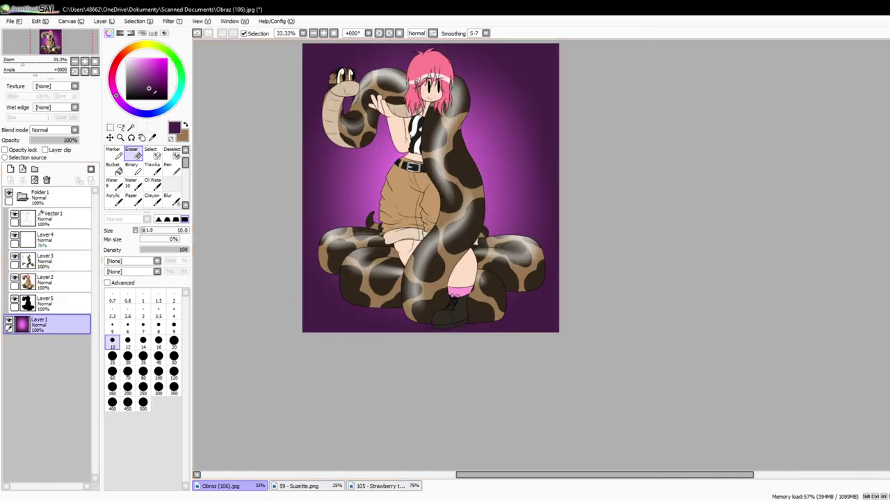
{"action": "left_click", "coordinate": [148, 97]}
{"action": "scroll", "coordinate": [132, 170], "scroll_direction": "up", "scroll_amount": 1}
{"action": "left_click", "coordinate": [114, 153]}
{"action": "left_click_drag", "start_coordinate": [329, 227], "coordinate": [322, 261]}
{"action": "left_click_drag", "start_coordinate": [296, 77], "coordinate": [512, 76]}
{"action": "key", "text": "ctrl+z"}
{"action": "mouse_move", "coordinate": [348, 50]}
{"action": "left_mouse_down"}
{"action": "mouse_move", "coordinate": [570, 215]}
{"action": "mouse_move", "coordinate": [387, 384]}
{"action": "mouse_move", "coordinate": [279, 121]}
{"action": "left_mouse_up"}
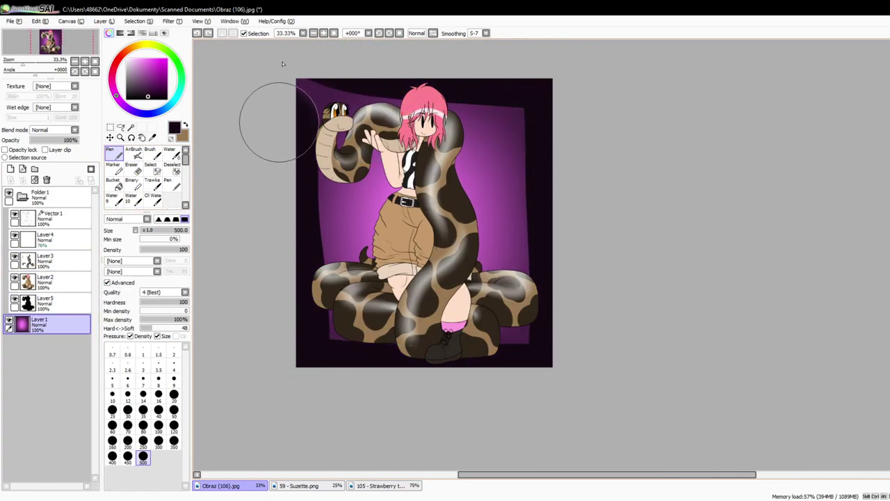
Step: Blend the near-black border into the purple background gradient with Blur at size 500
{"action": "scroll", "coordinate": [146, 174], "scroll_direction": "down", "scroll_amount": 2}
{"action": "left_click", "coordinate": [172, 182]}
{"action": "mouse_move", "coordinate": [317, 79]}
{"action": "left_mouse_down"}
{"action": "mouse_move", "coordinate": [309, 189]}
{"action": "mouse_move", "coordinate": [505, 340]}
{"action": "mouse_move", "coordinate": [472, 82]}
{"action": "mouse_move", "coordinate": [525, 135]}
{"action": "left_mouse_up"}
{"action": "left_click_drag", "start_coordinate": [449, 370], "coordinate": [332, 55]}
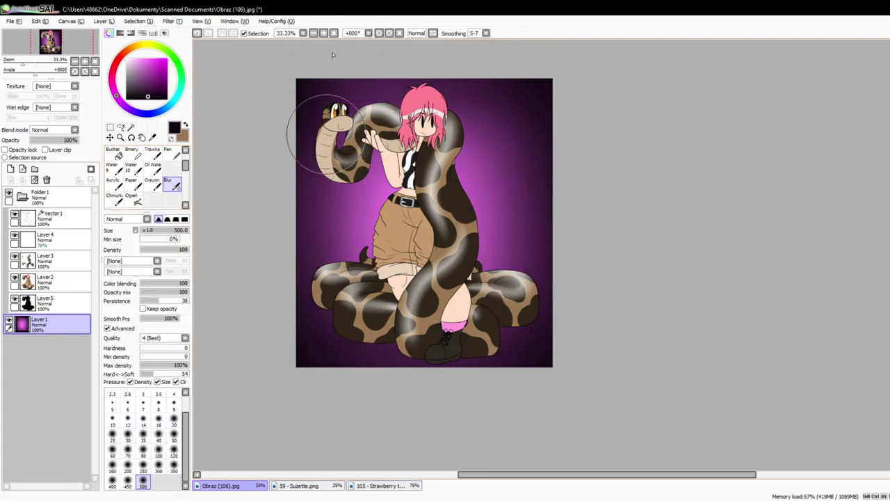